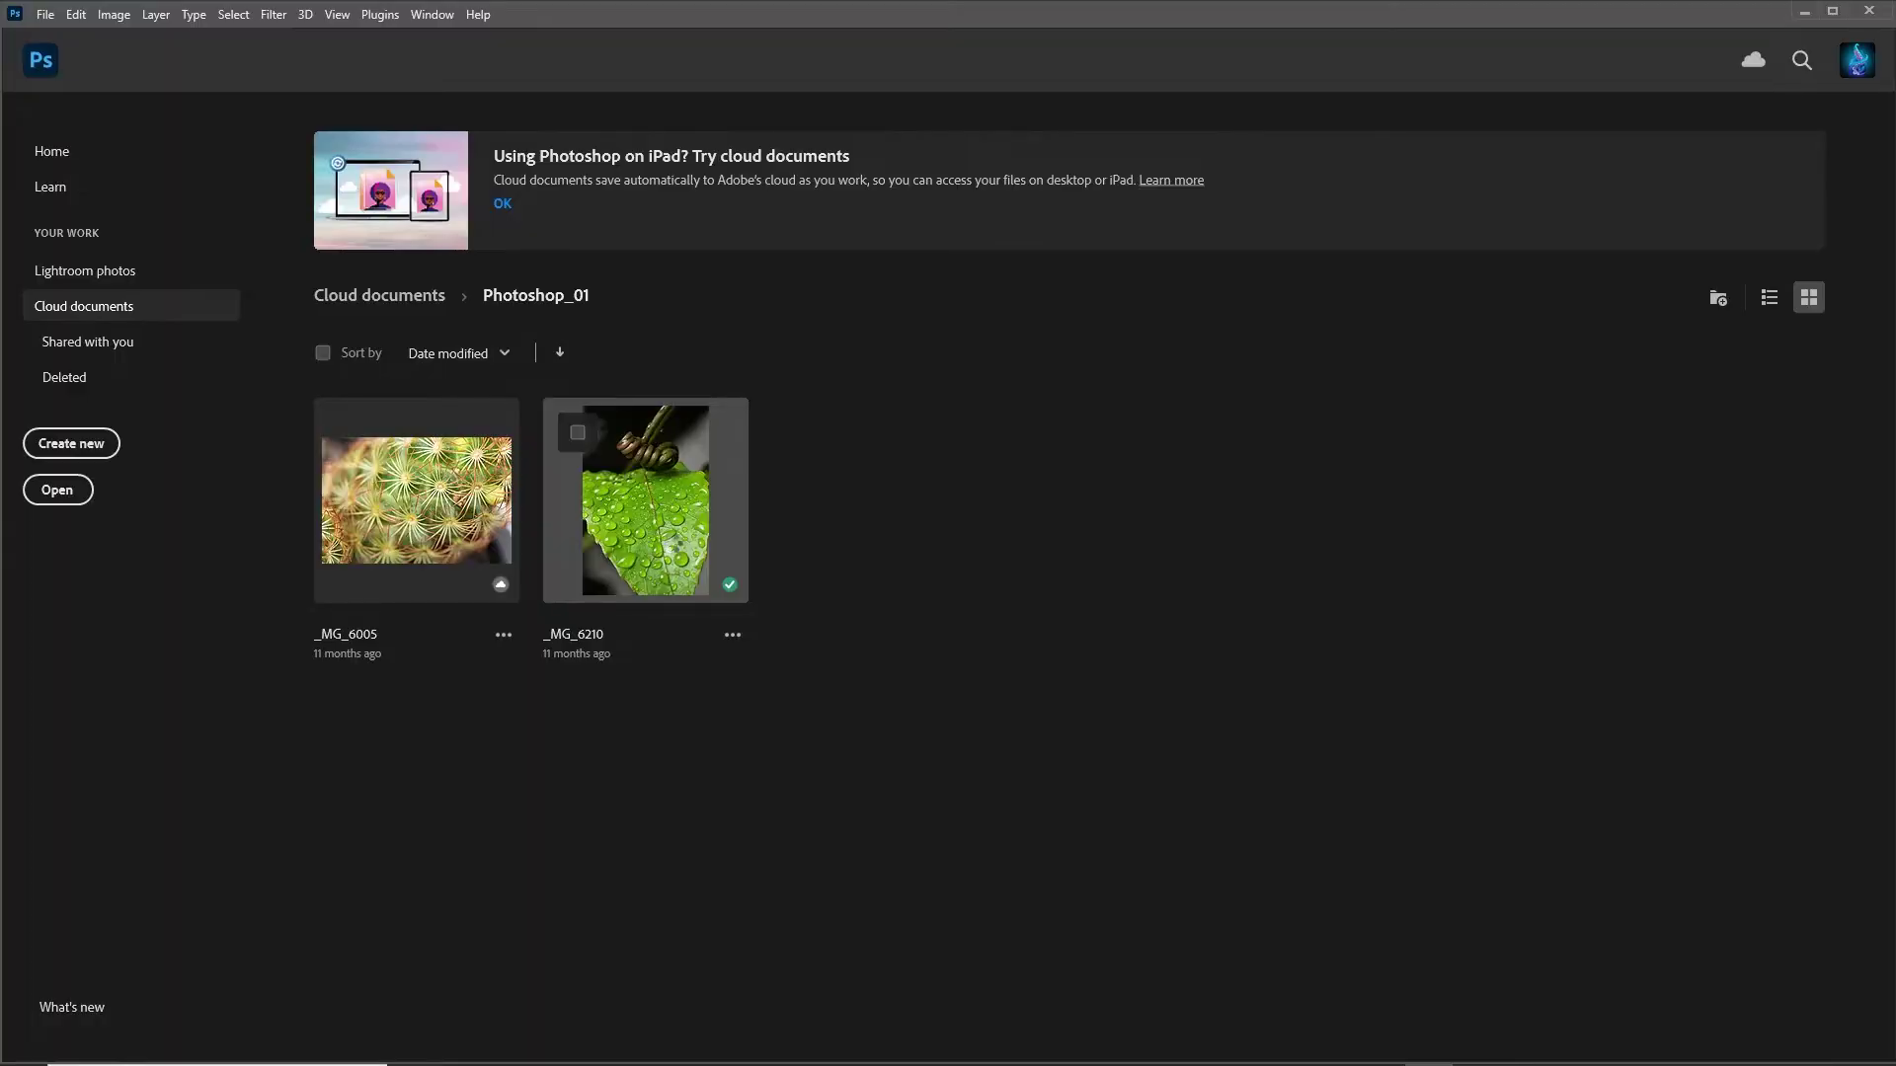
Open the leaf photo and reset the Essentials workspace.
left_click(673, 543)
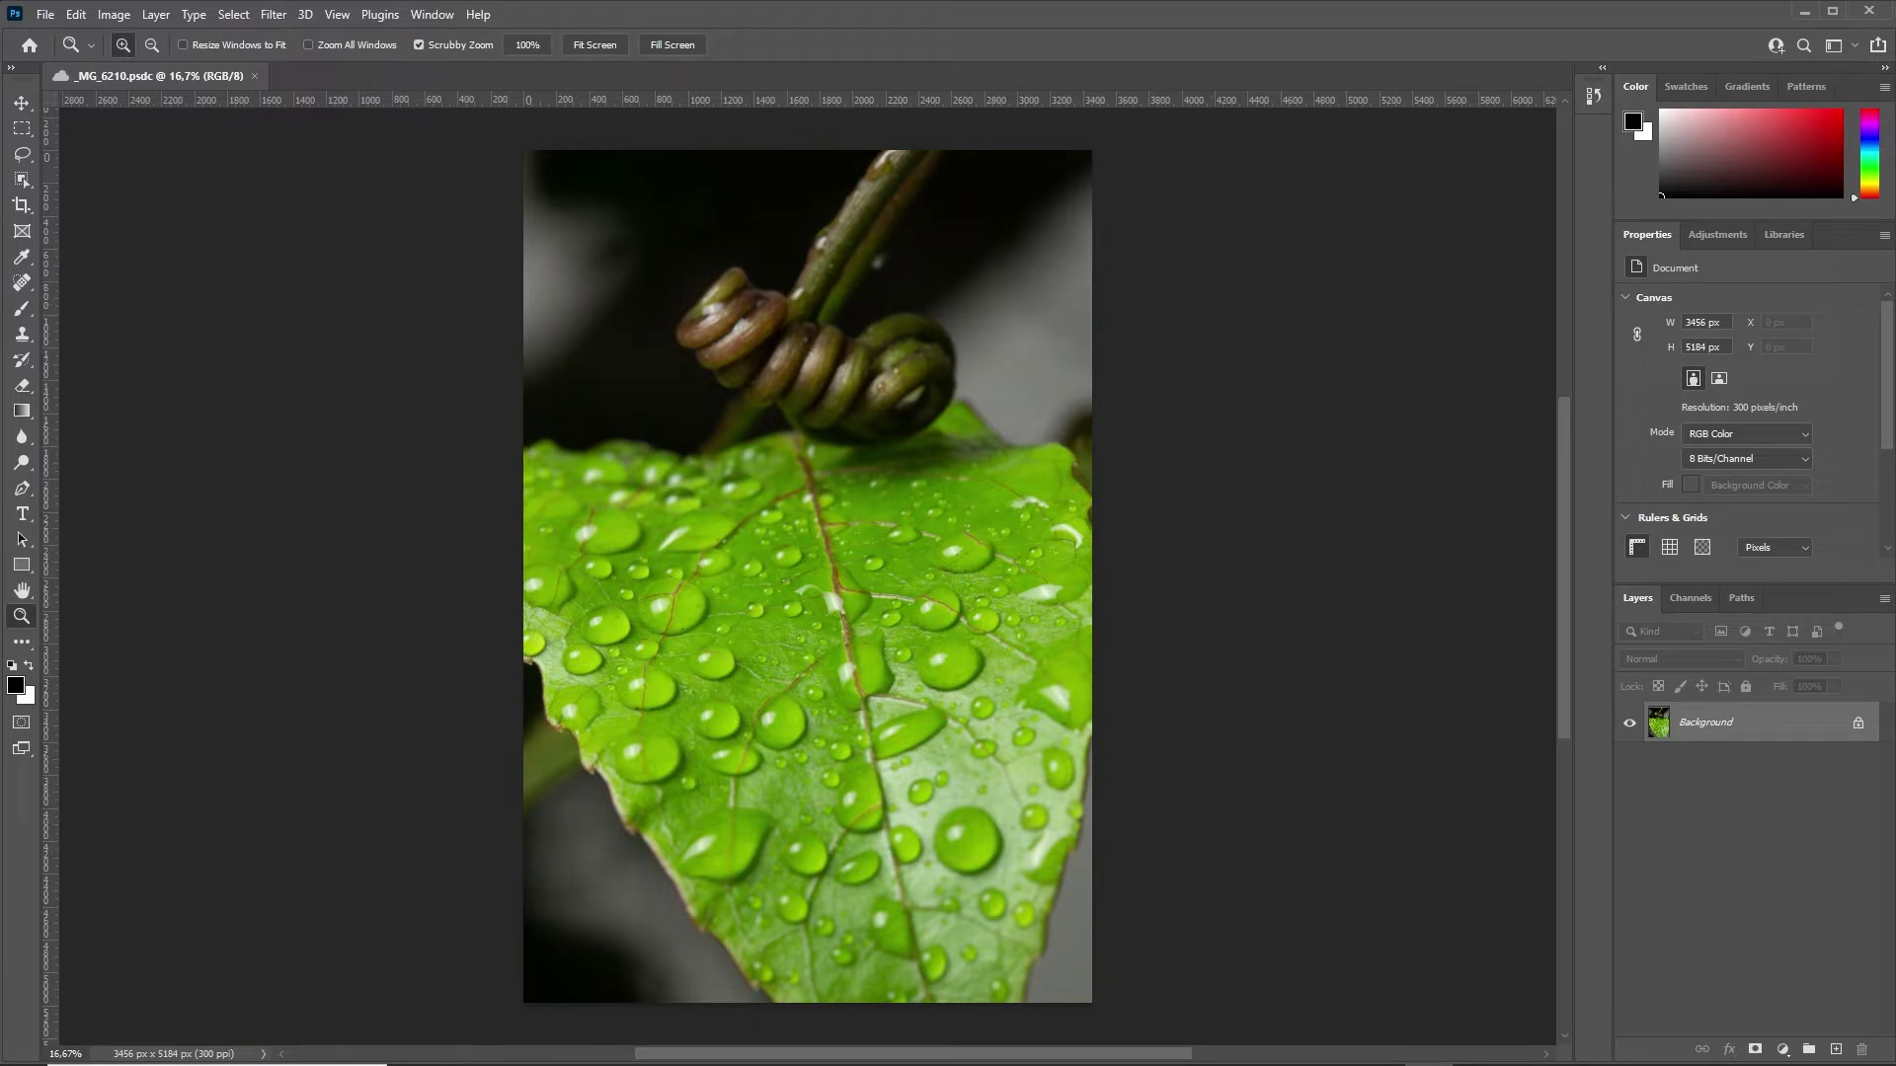
left_click(1835, 44)
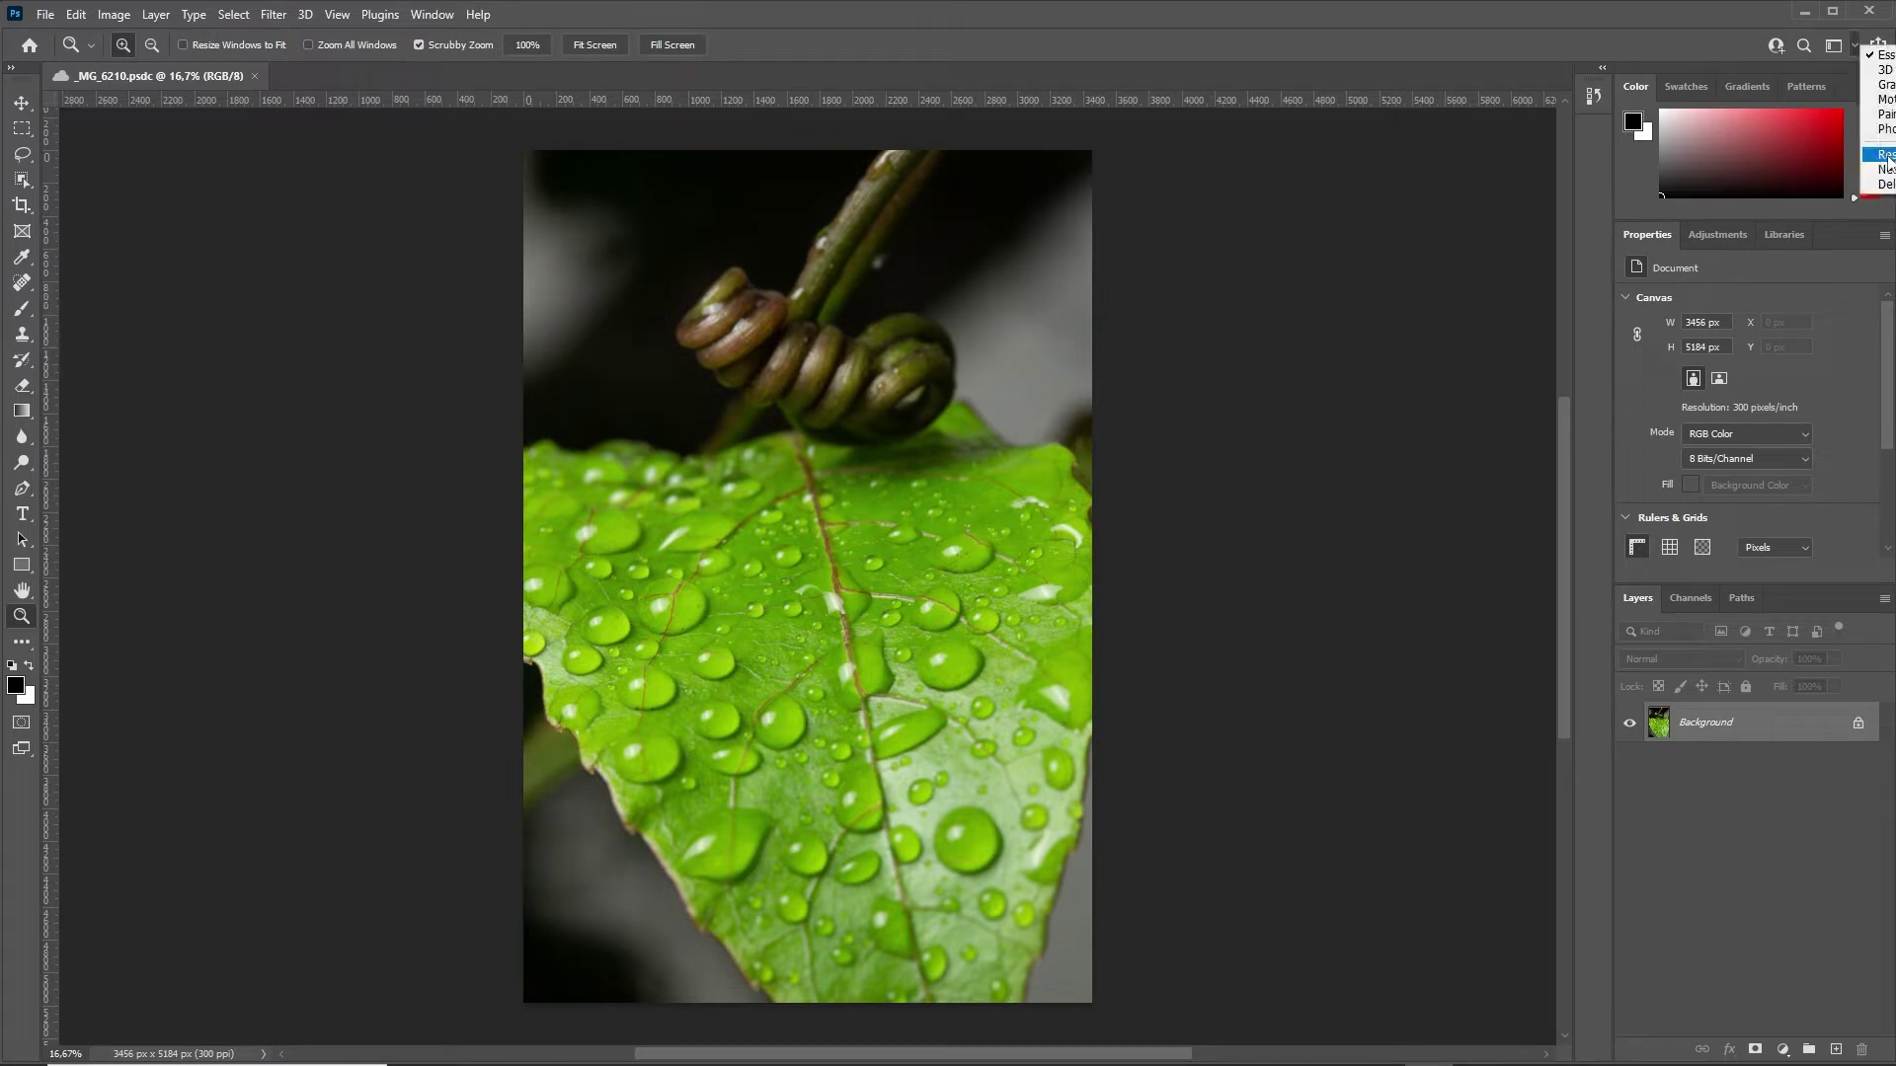
left_click(1886, 155)
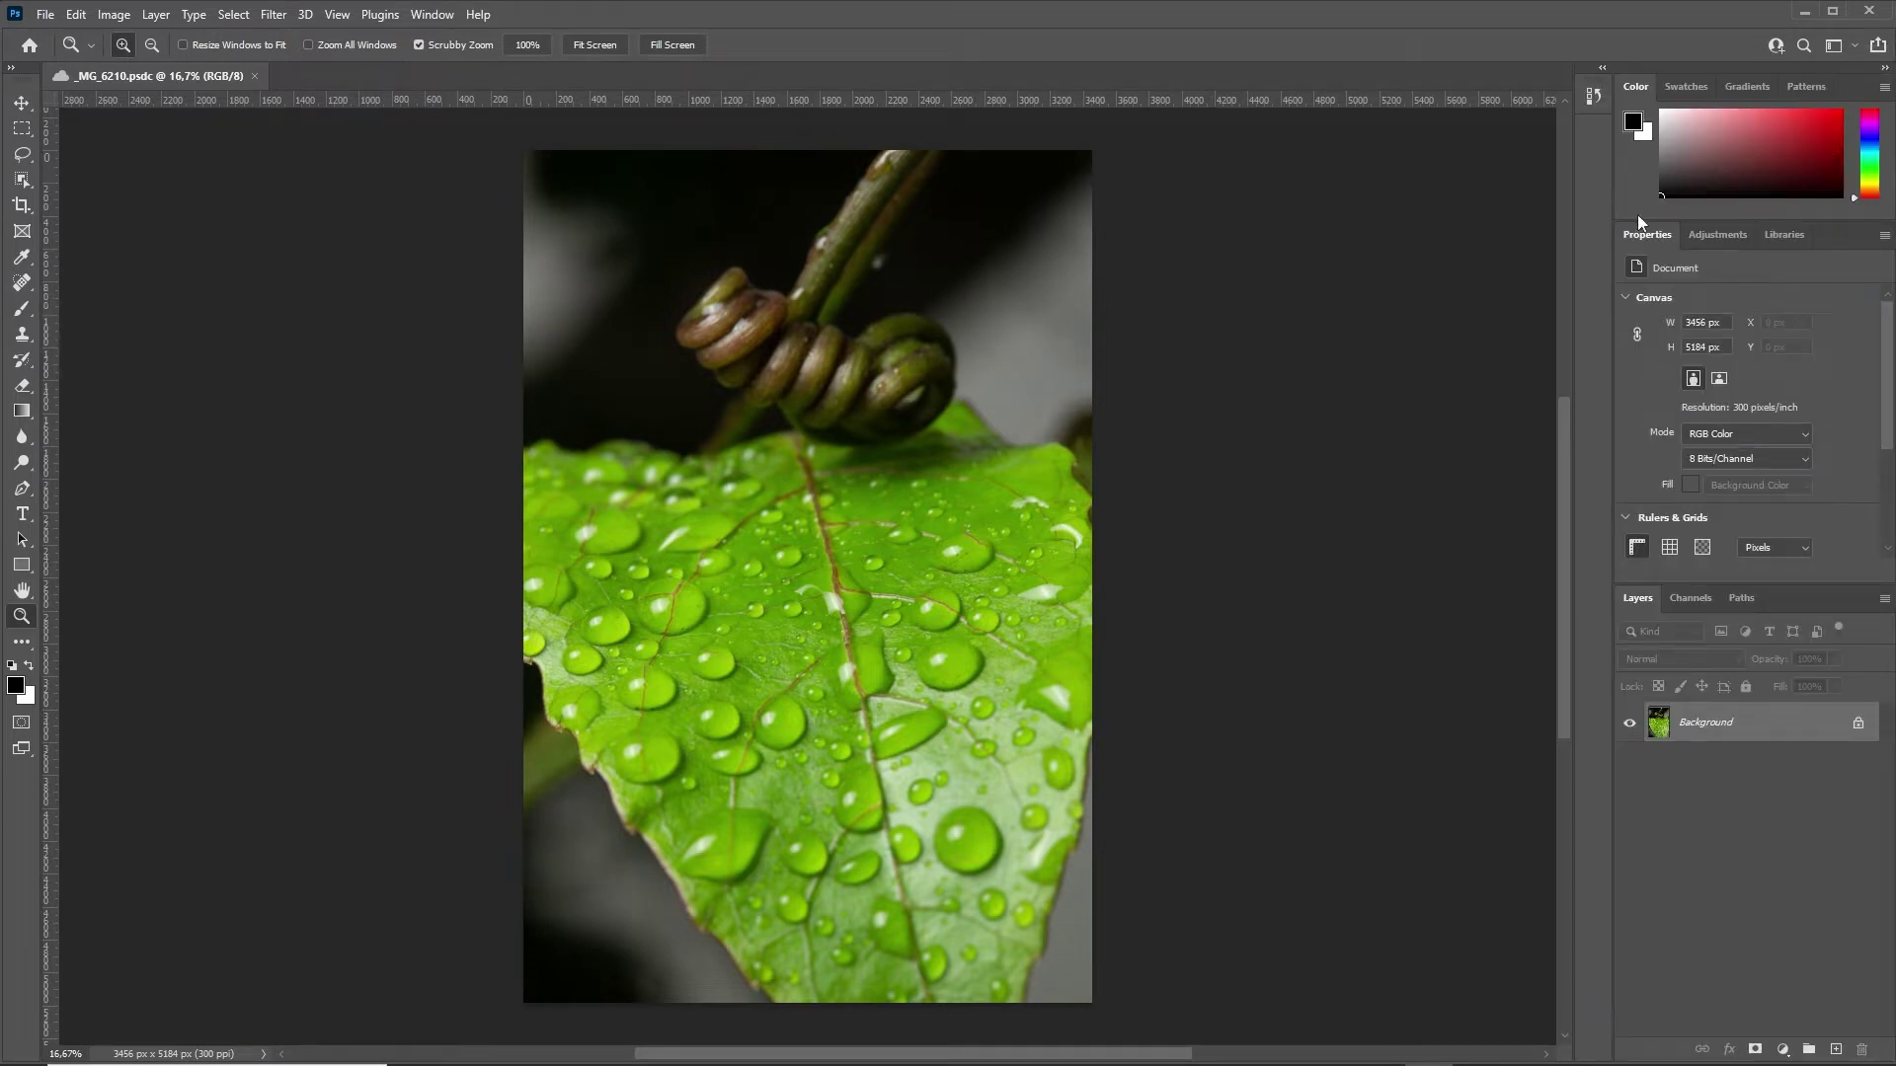
Keep the Photoshop Defaults keyboard shortcut set, then zoom in slightly on the photo.
left_click(66, 16)
left_click(148, 780)
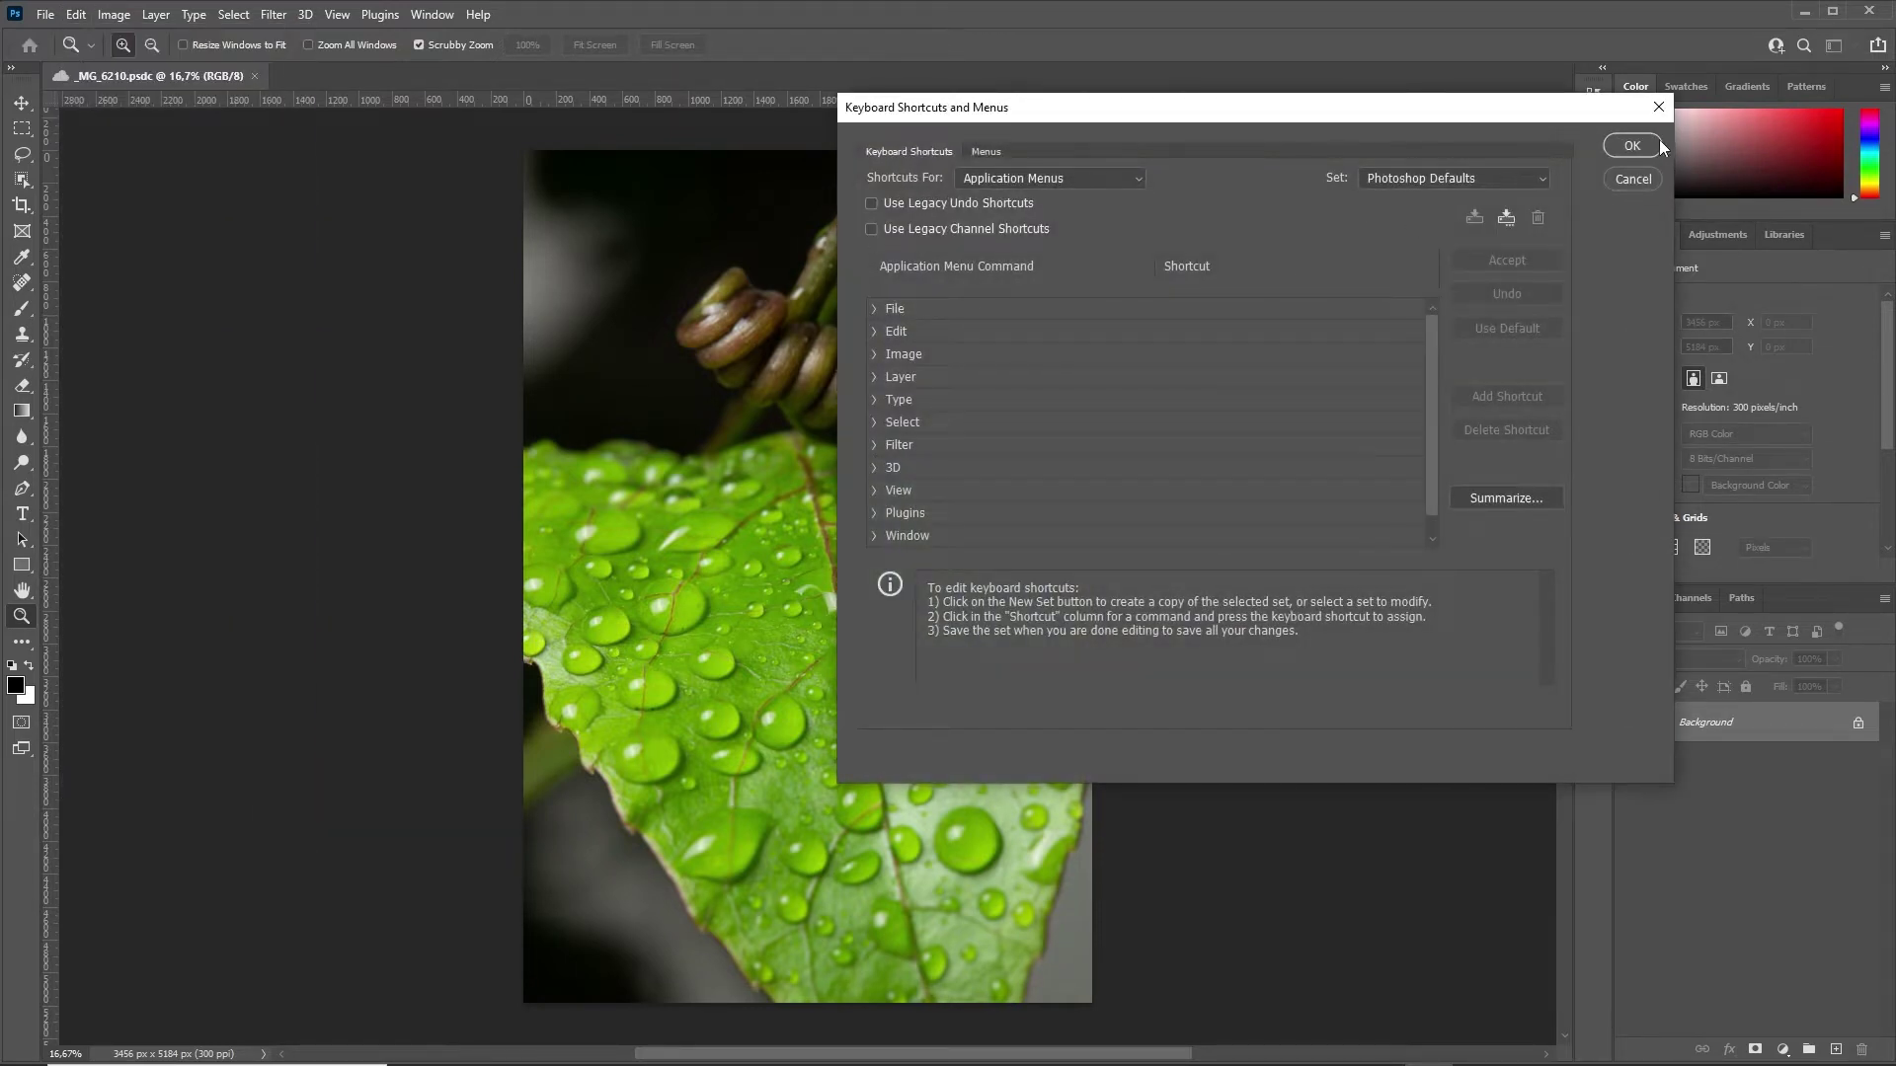
left_click(1639, 145)
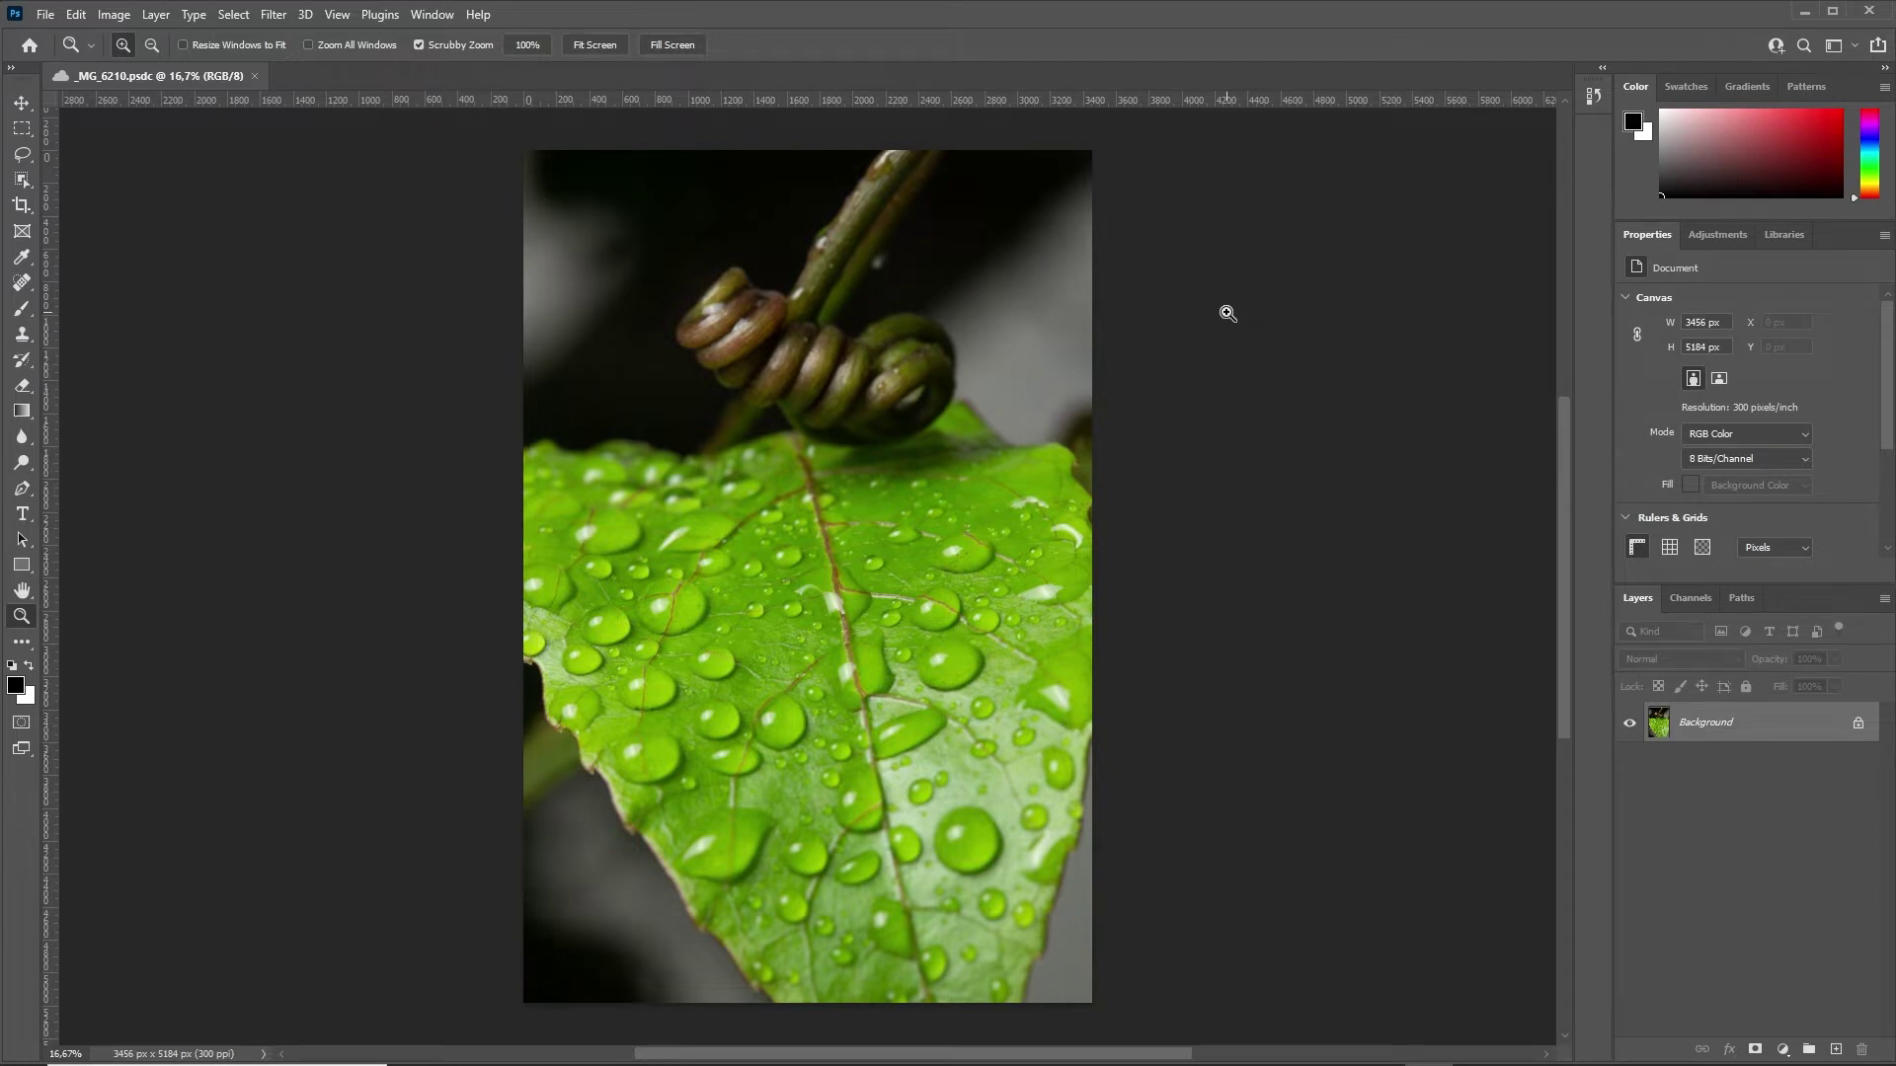
left_click_drag(813, 591, 957, 581)
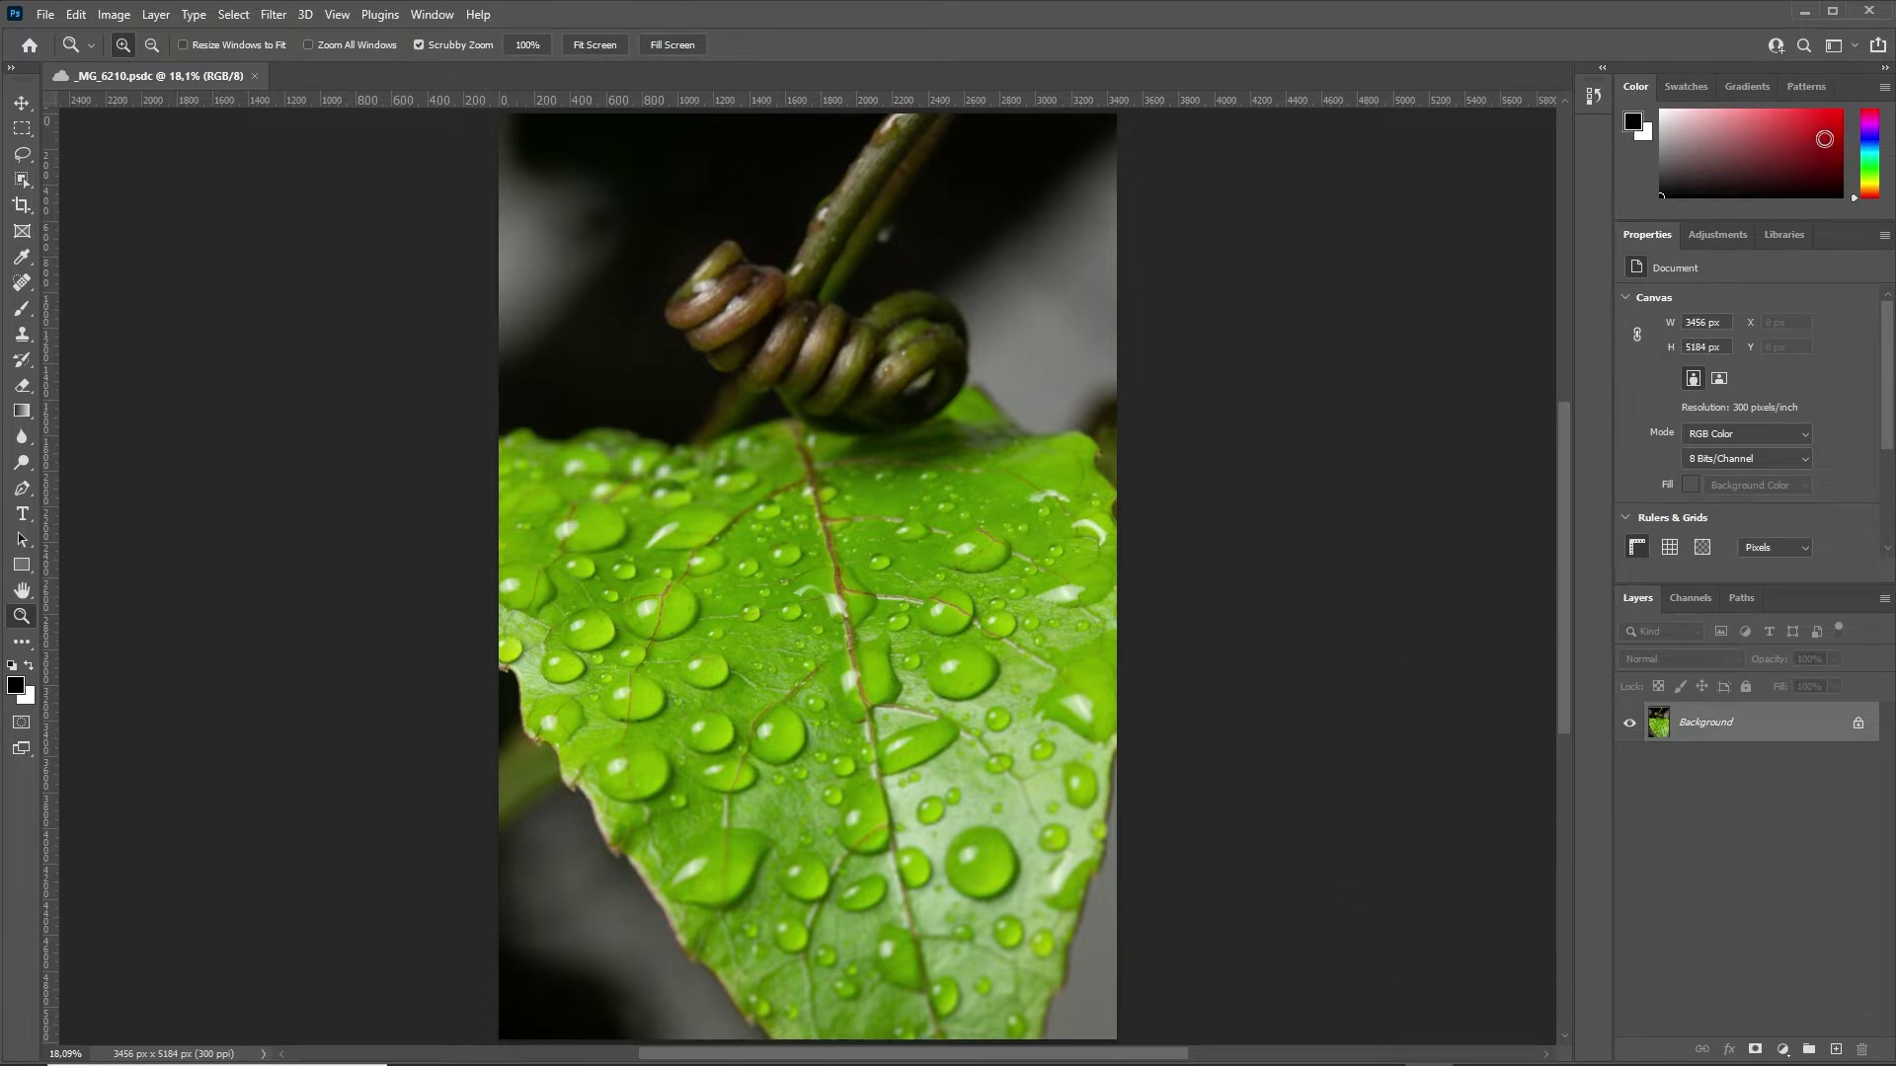
Select the 3D workspace preset and acknowledge the 3D-discontinued alert.
left_click(1856, 52)
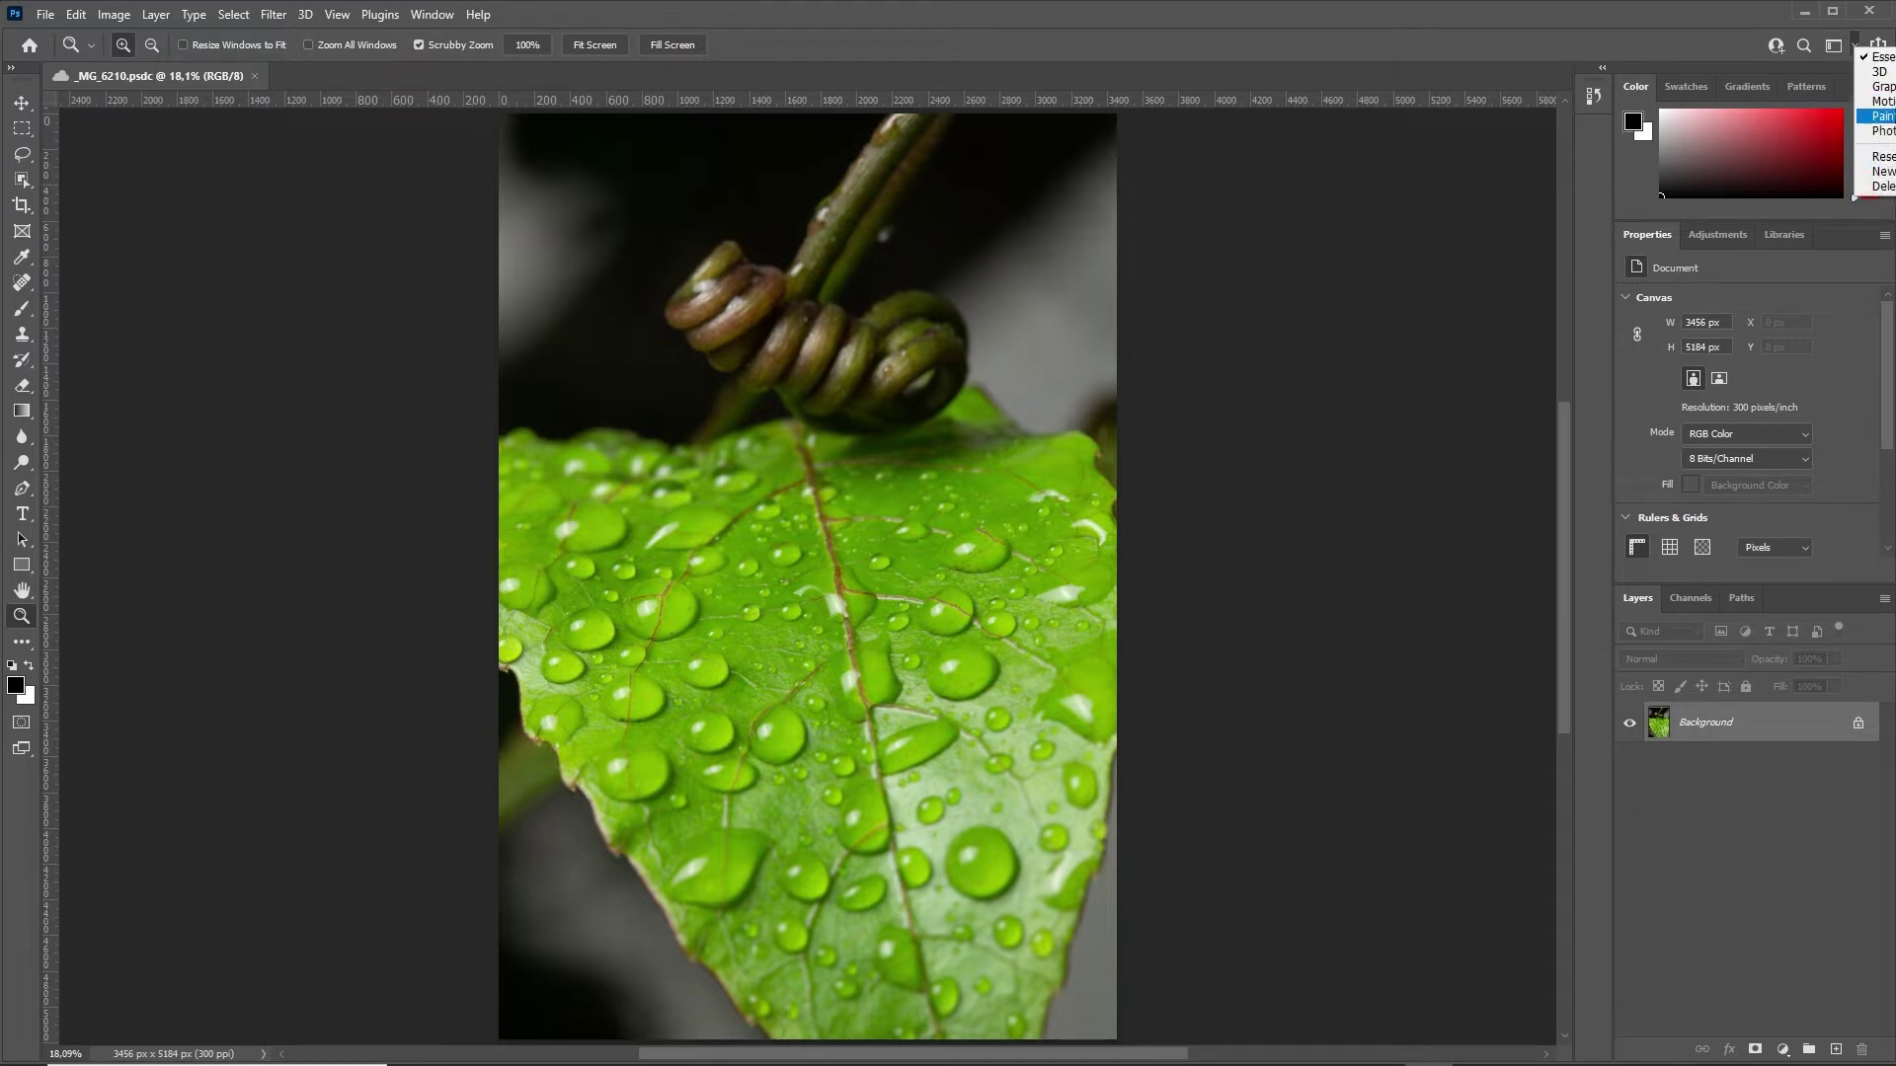
left_click(1881, 72)
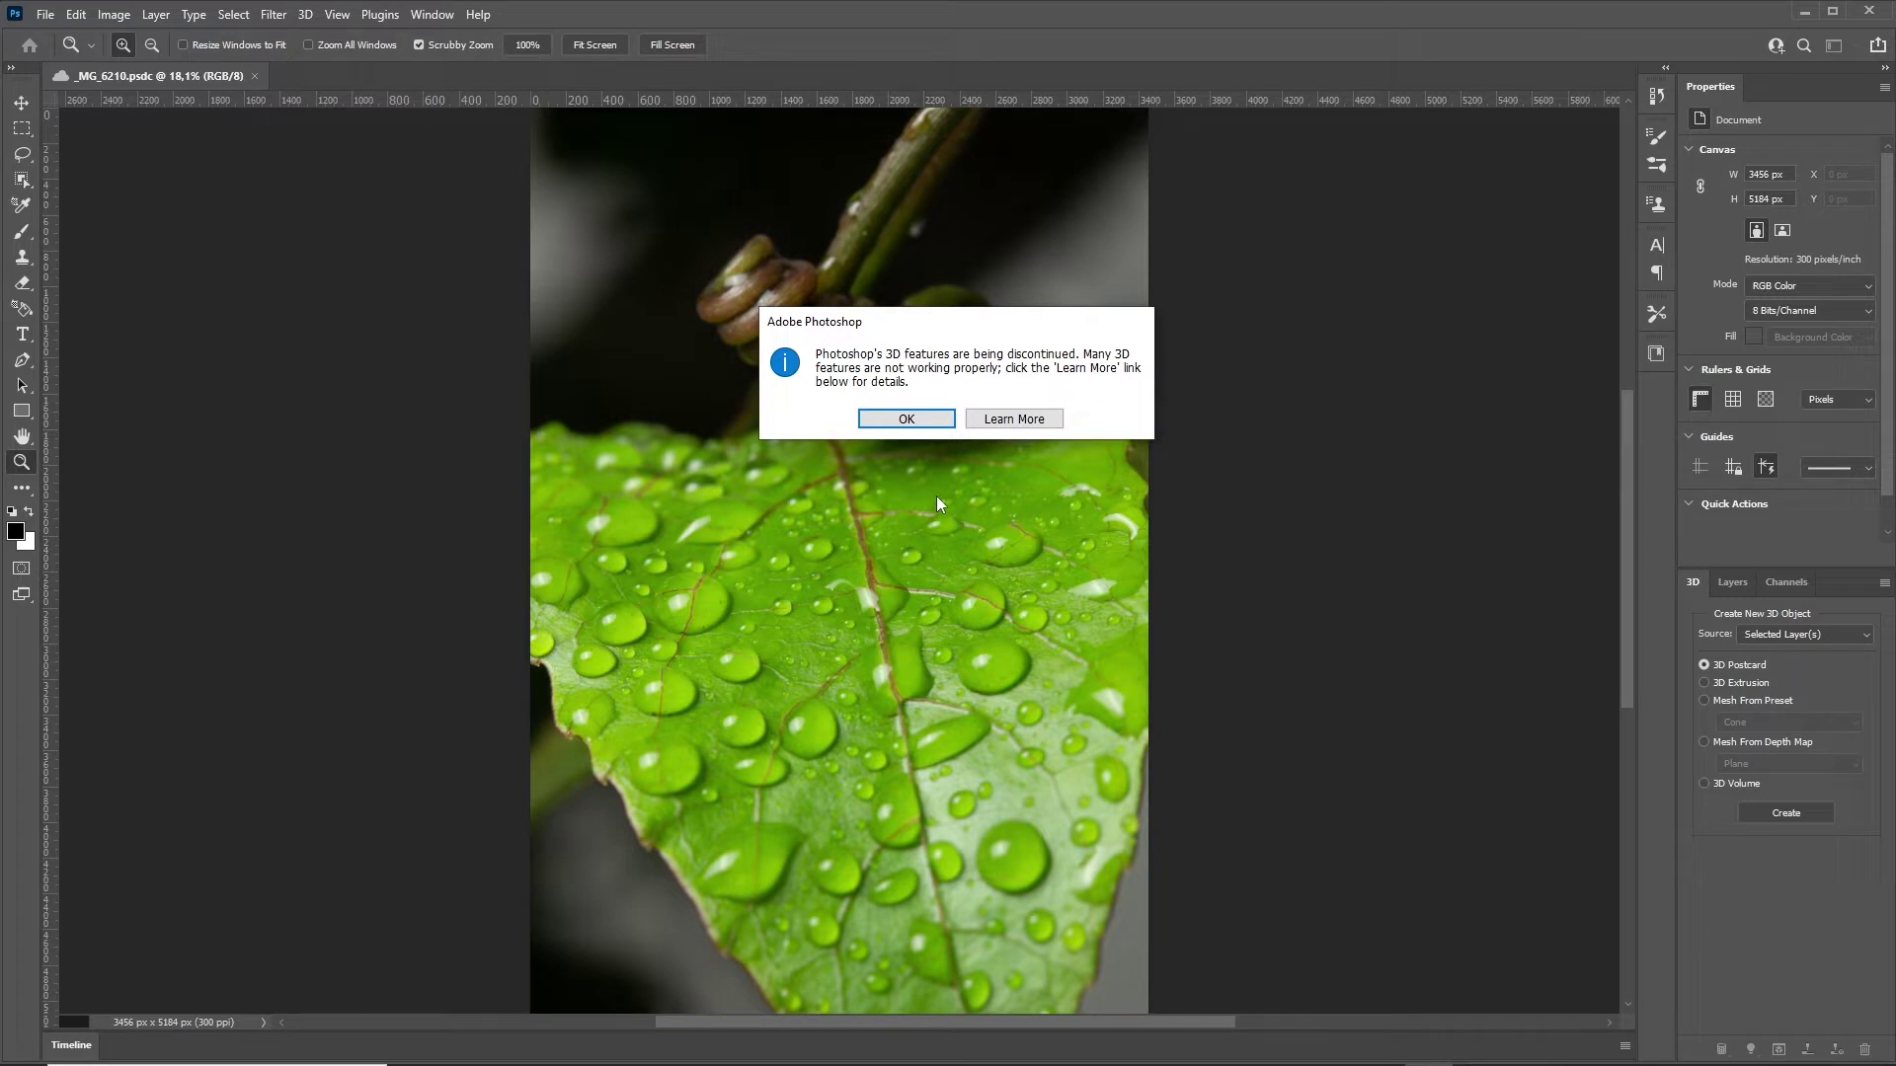
left_click(907, 419)
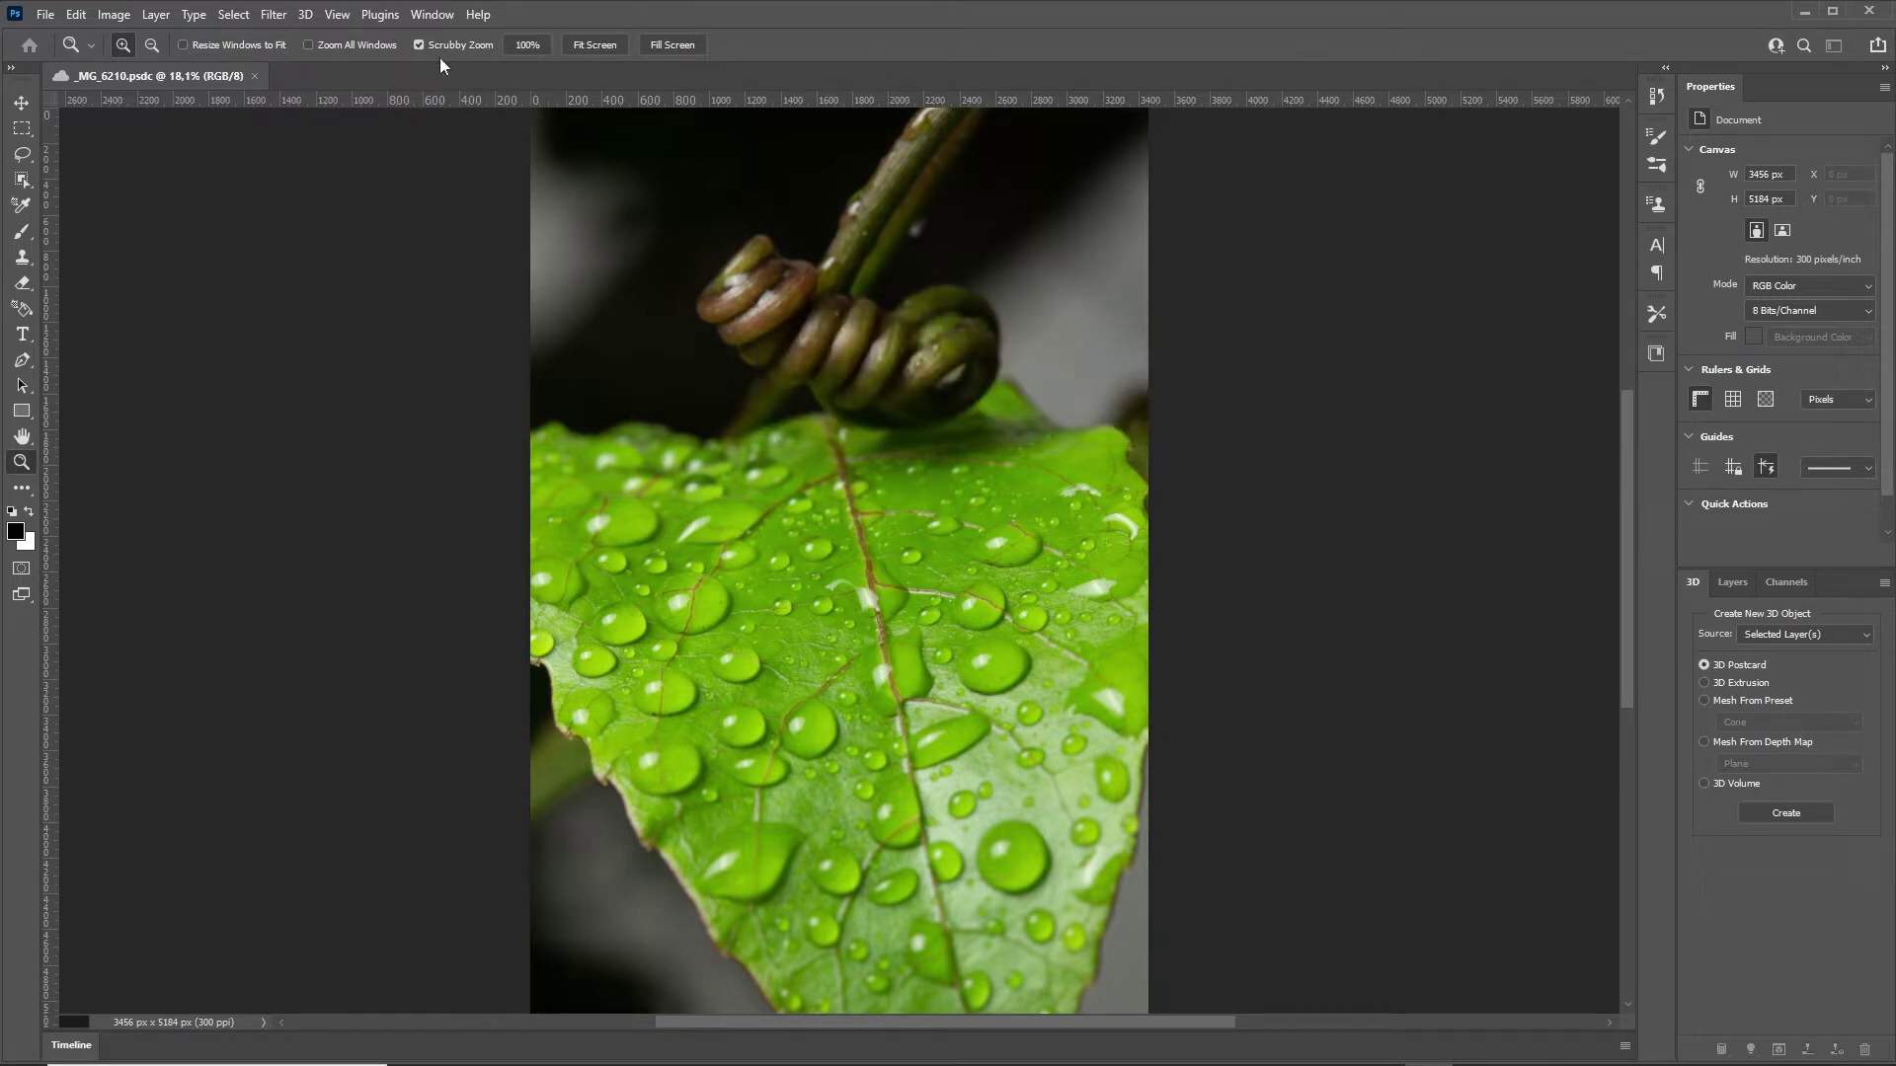
Switch to the Graphic and Web workspace, then to Photography, via Window > Workspace.
left_click(414, 16)
mouse_move(453, 55)
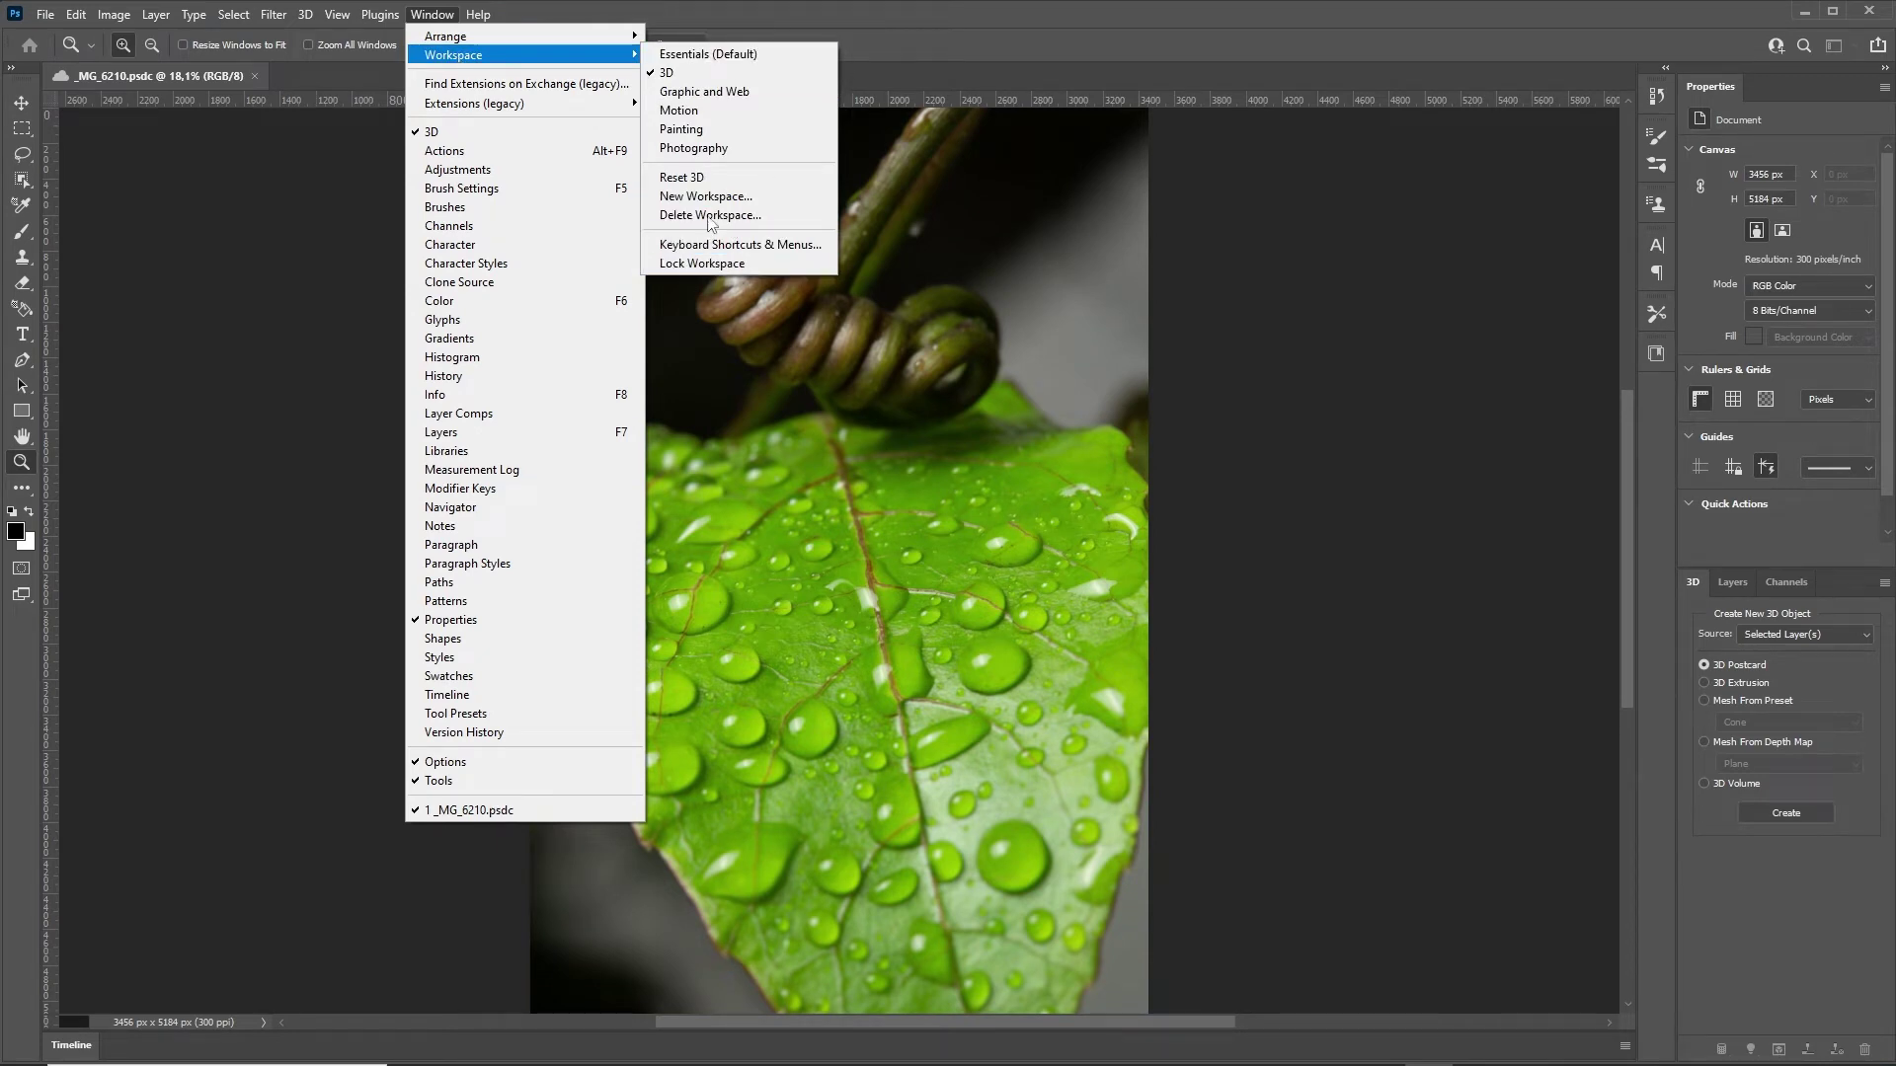
left_click(684, 91)
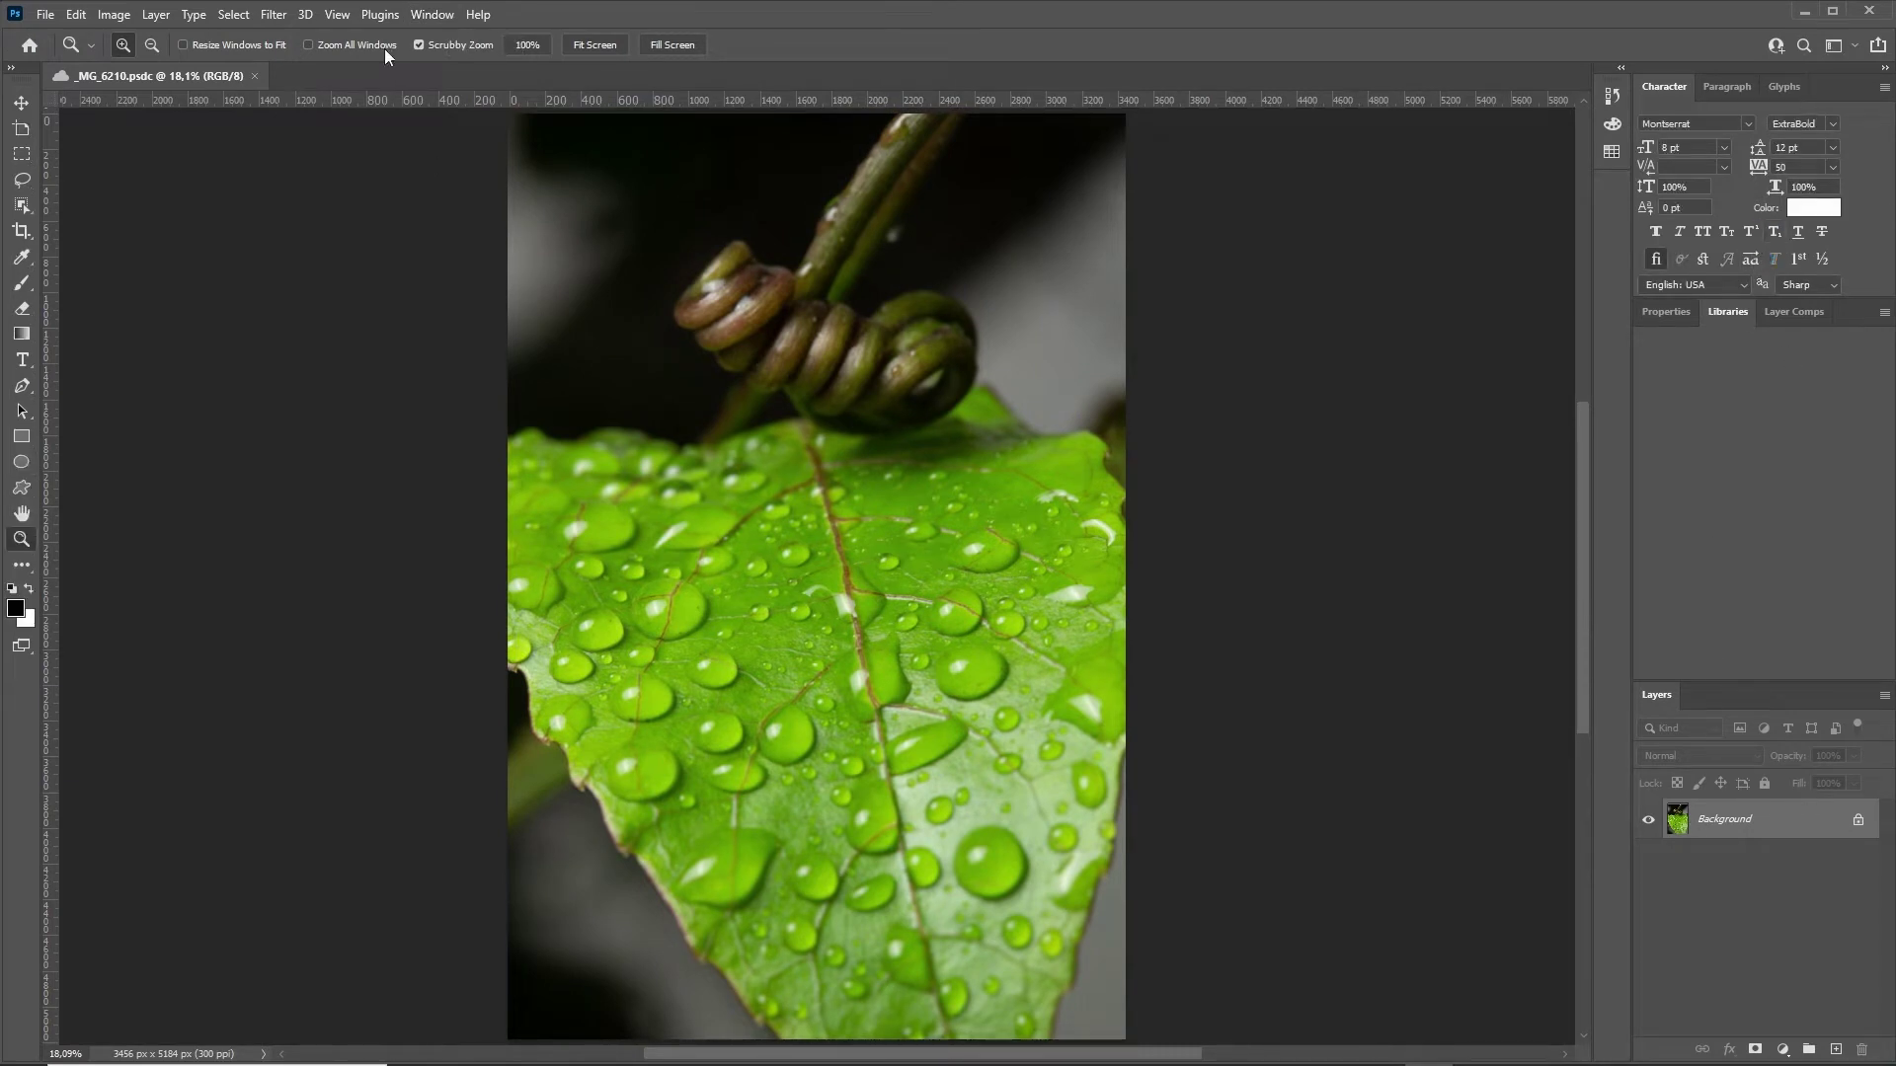
left_click(425, 16)
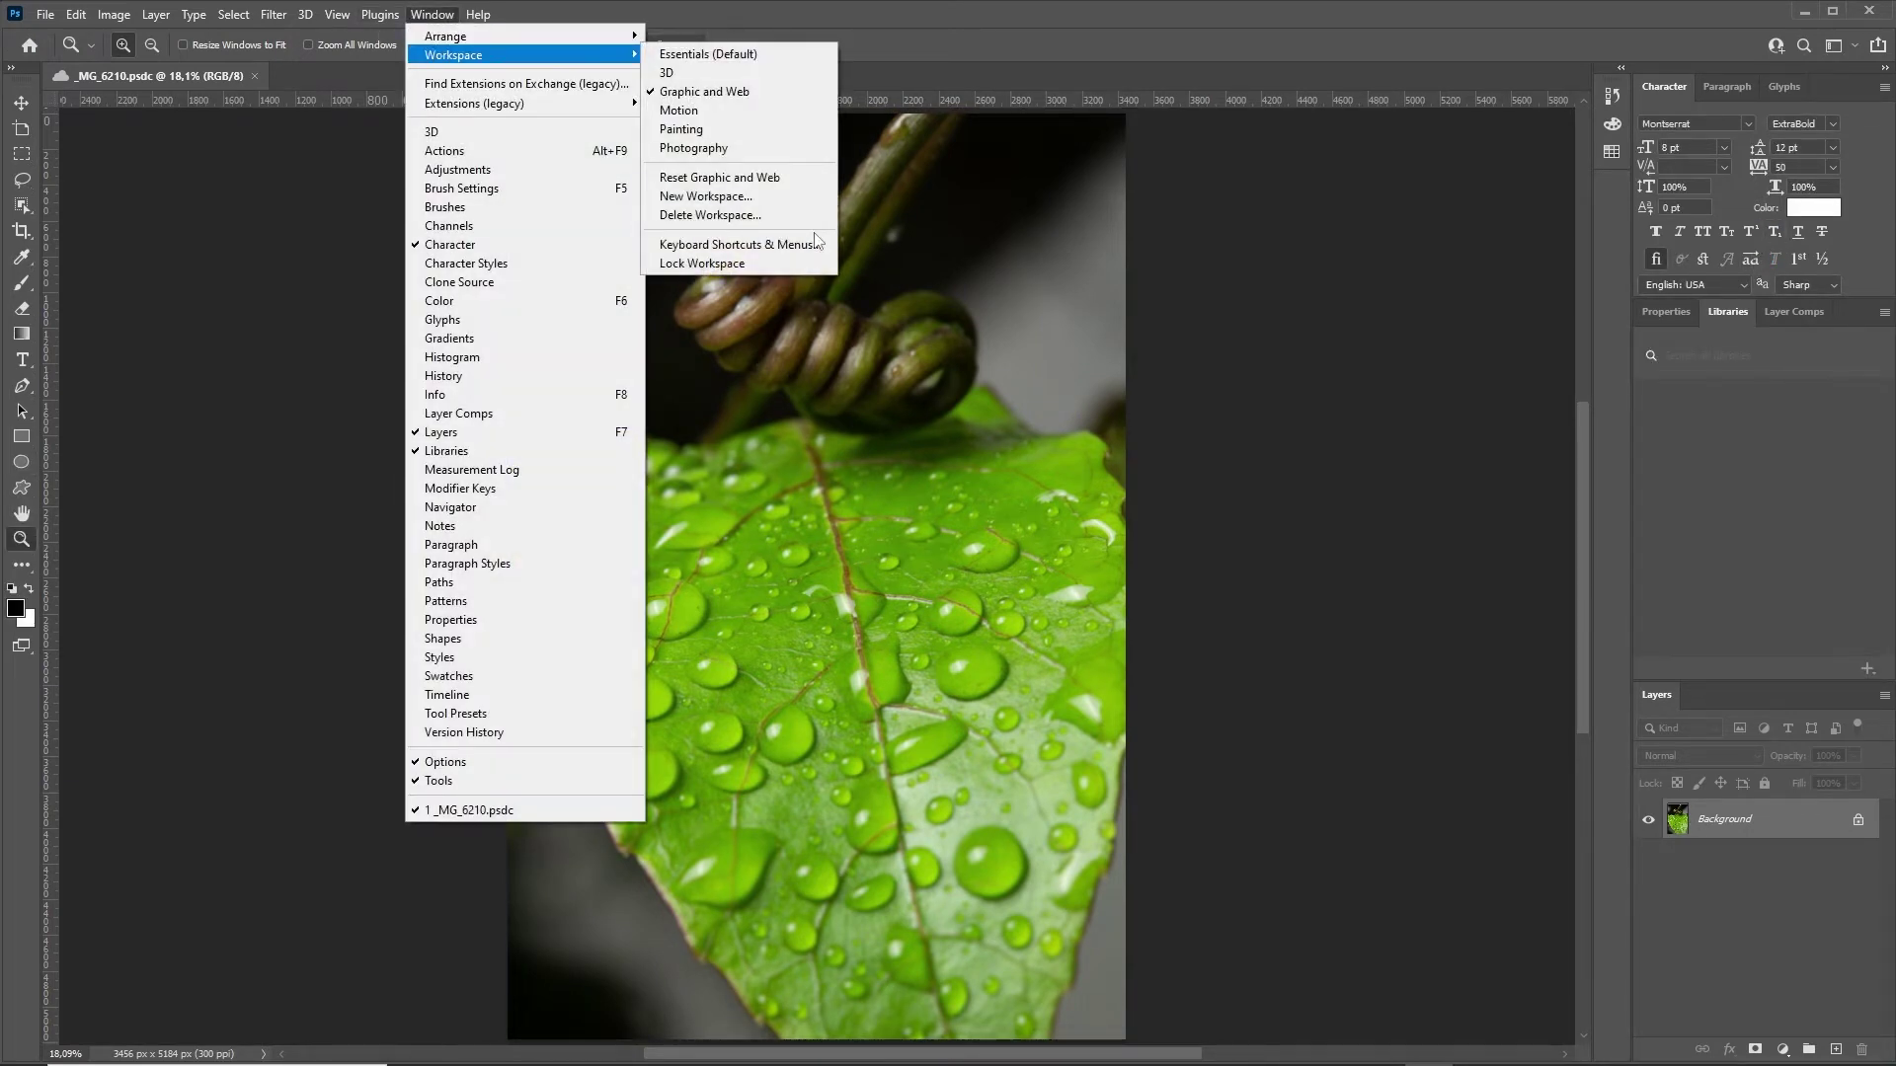
left_click(691, 148)
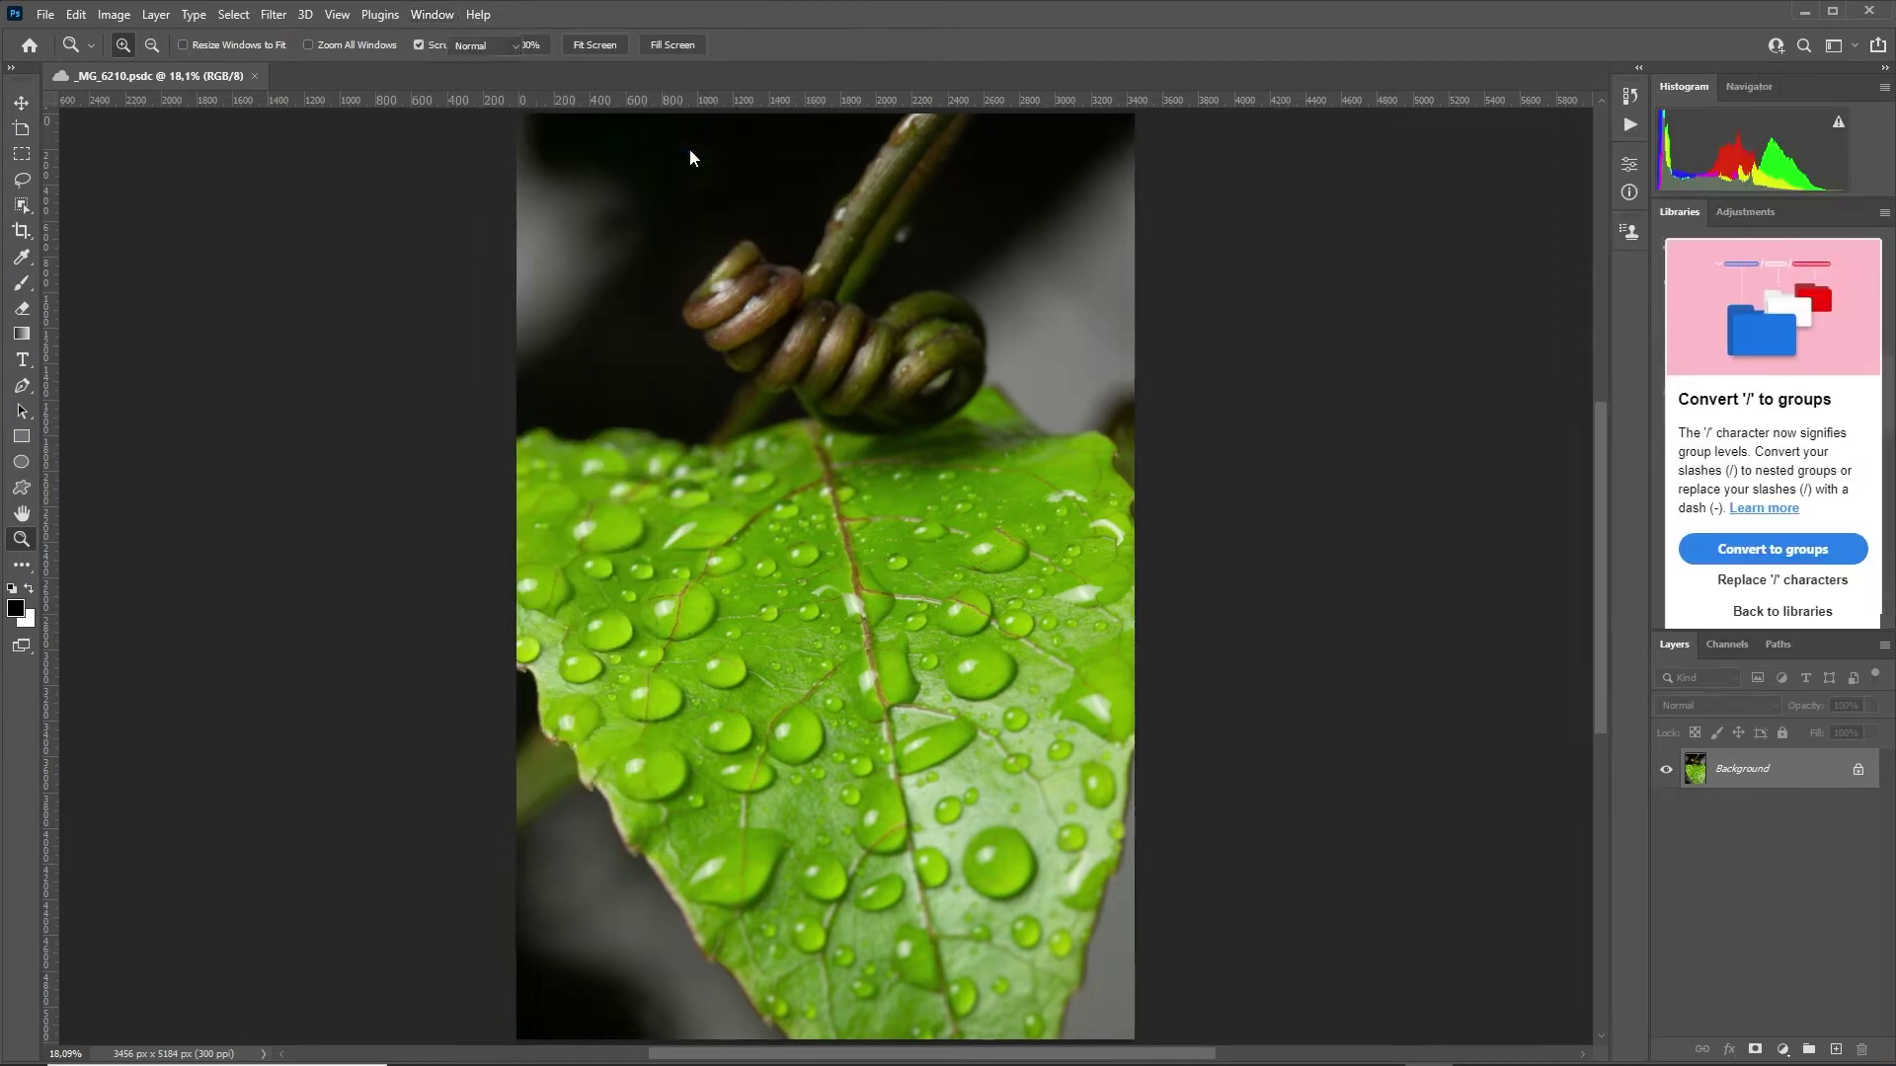
Dismiss the Libraries tip and switch back to the Essentials workspace.
left_click(1775, 612)
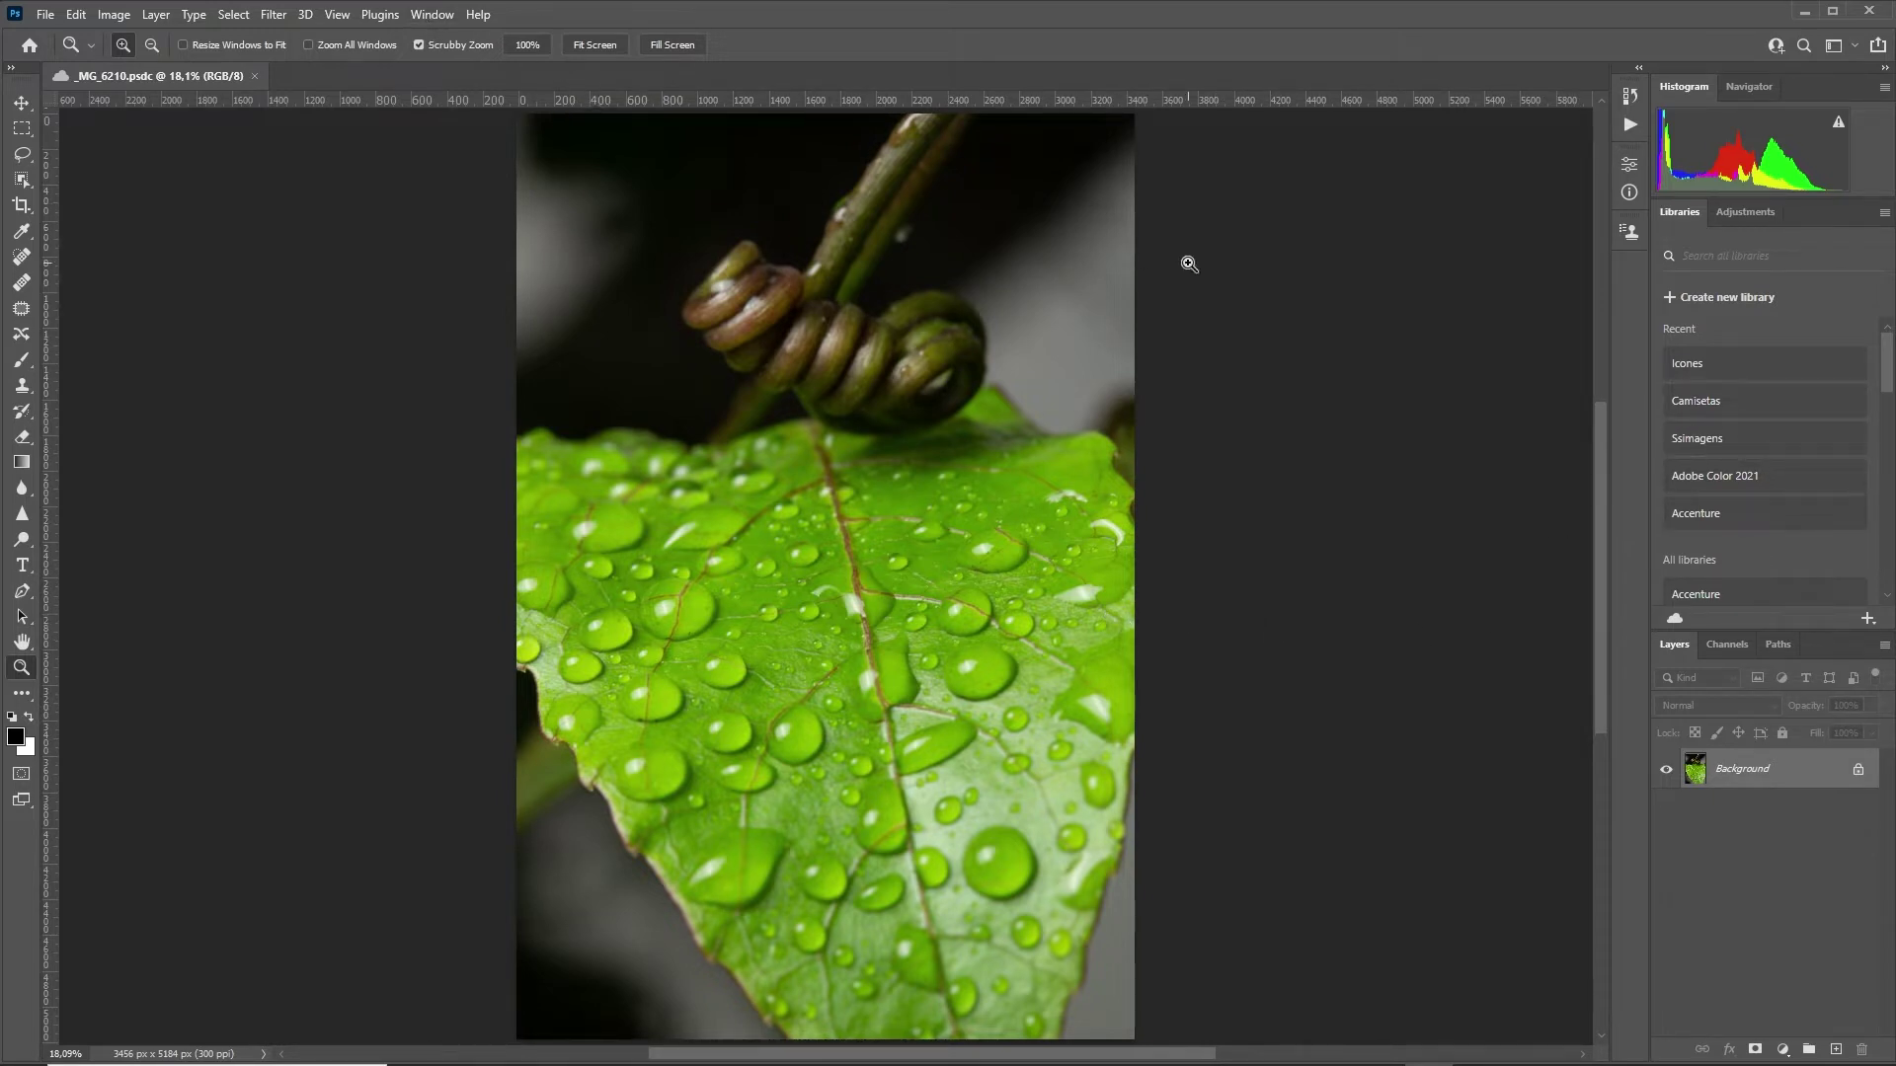
left_click(1855, 46)
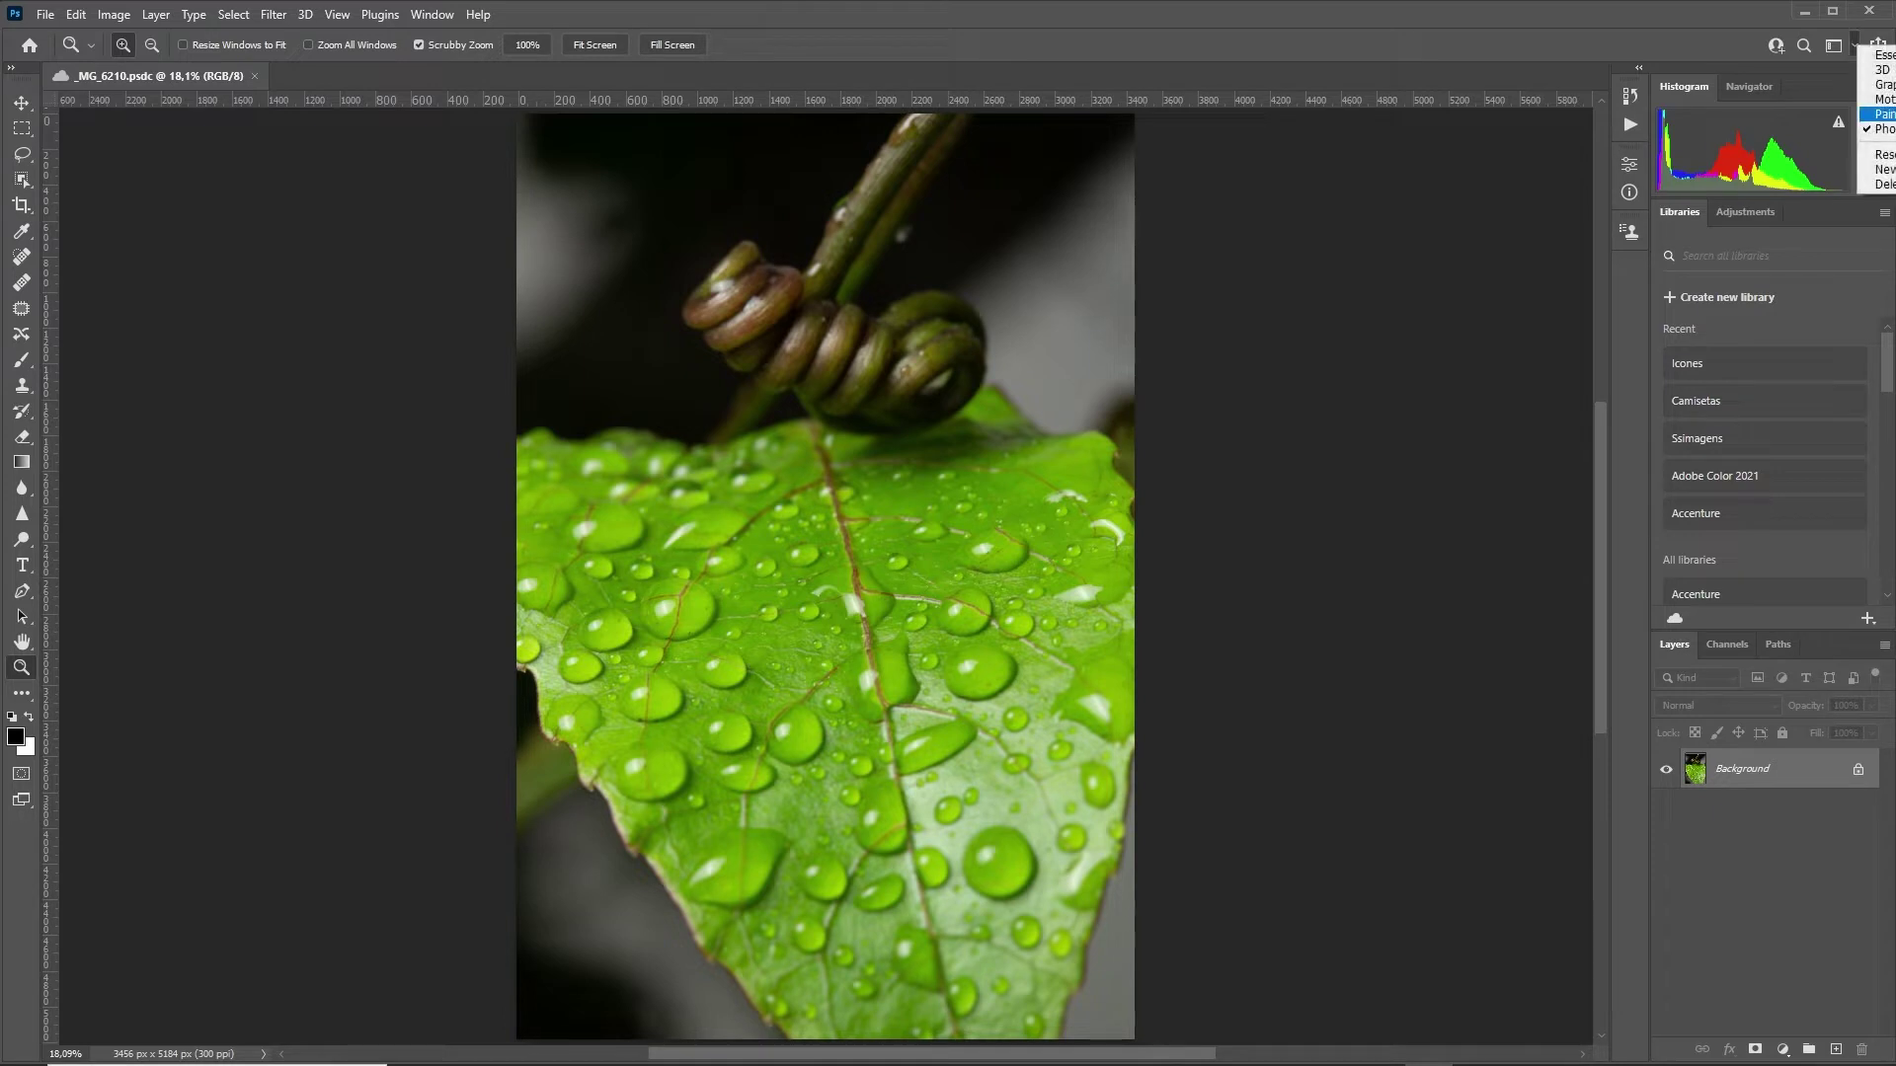
left_click(1876, 115)
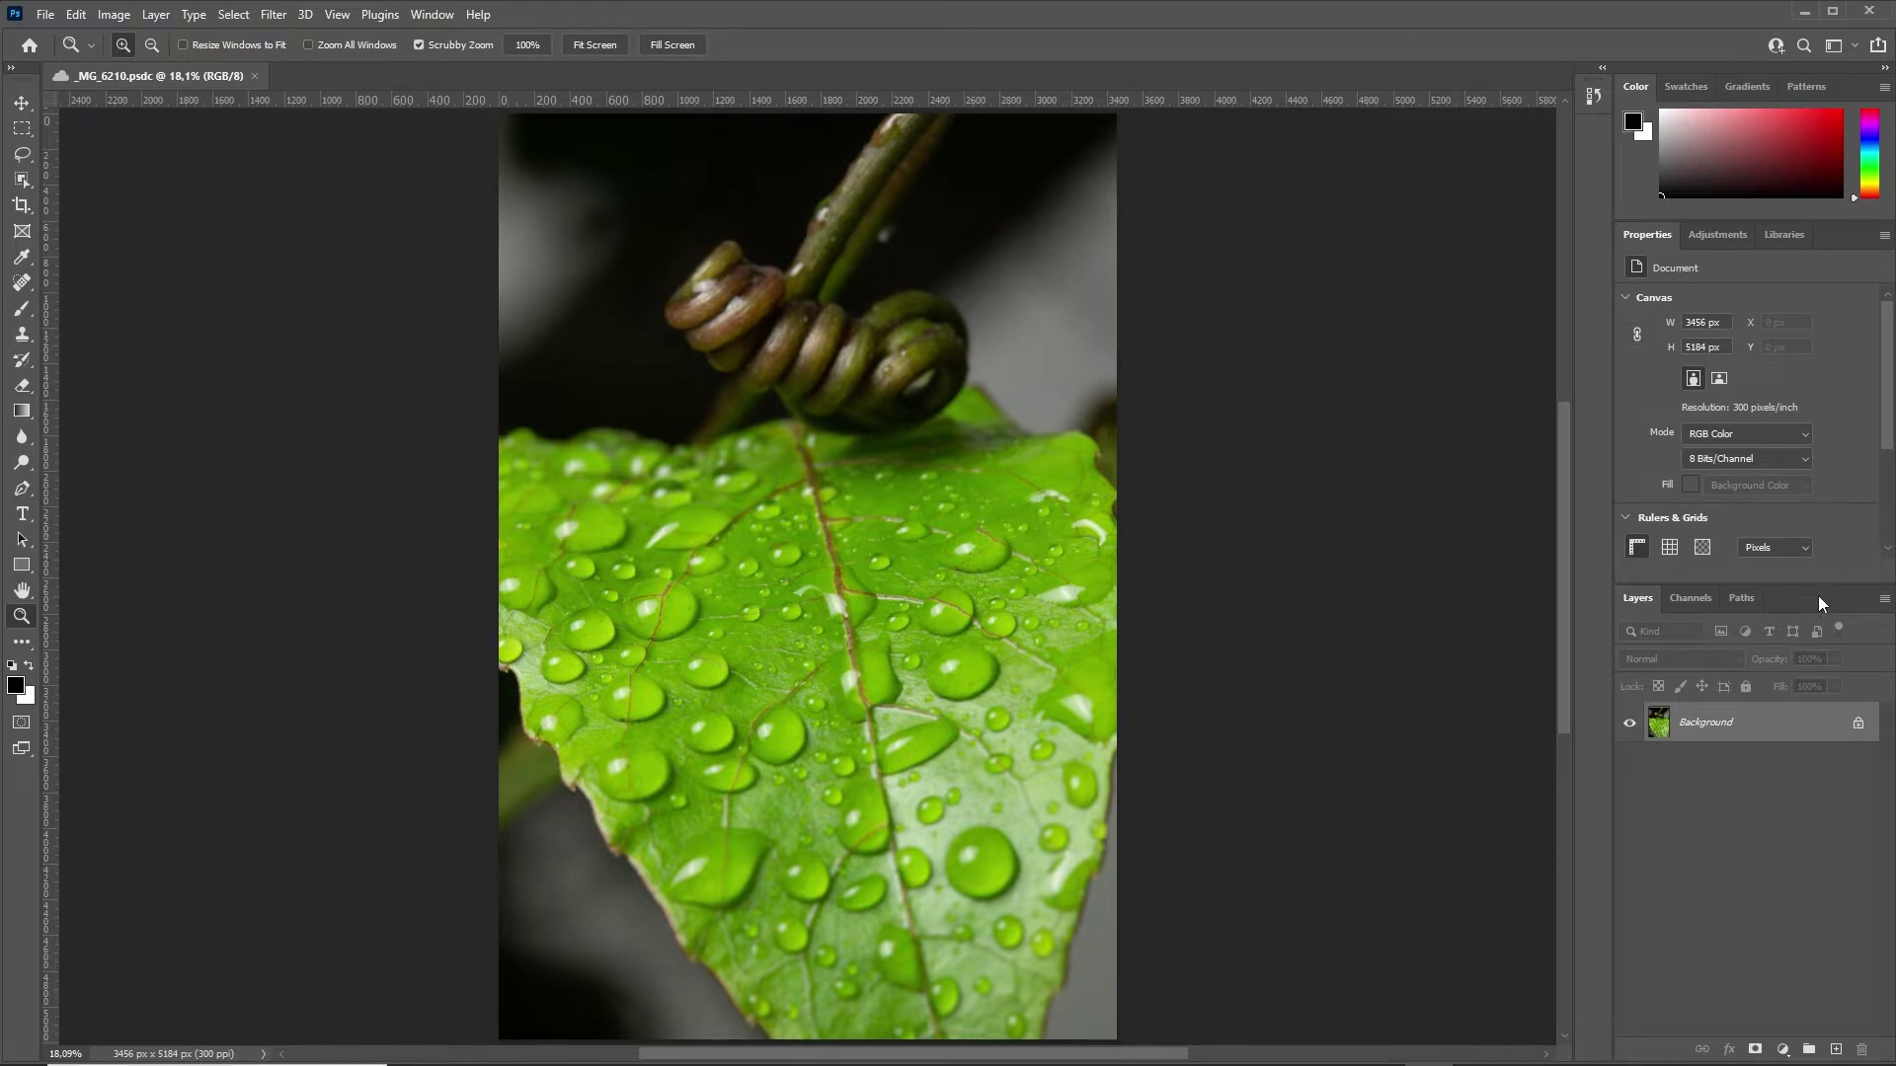
Undock the Layers, Properties and Color panel groups as floating windows.
left_click_drag(1816, 596, 1140, 482)
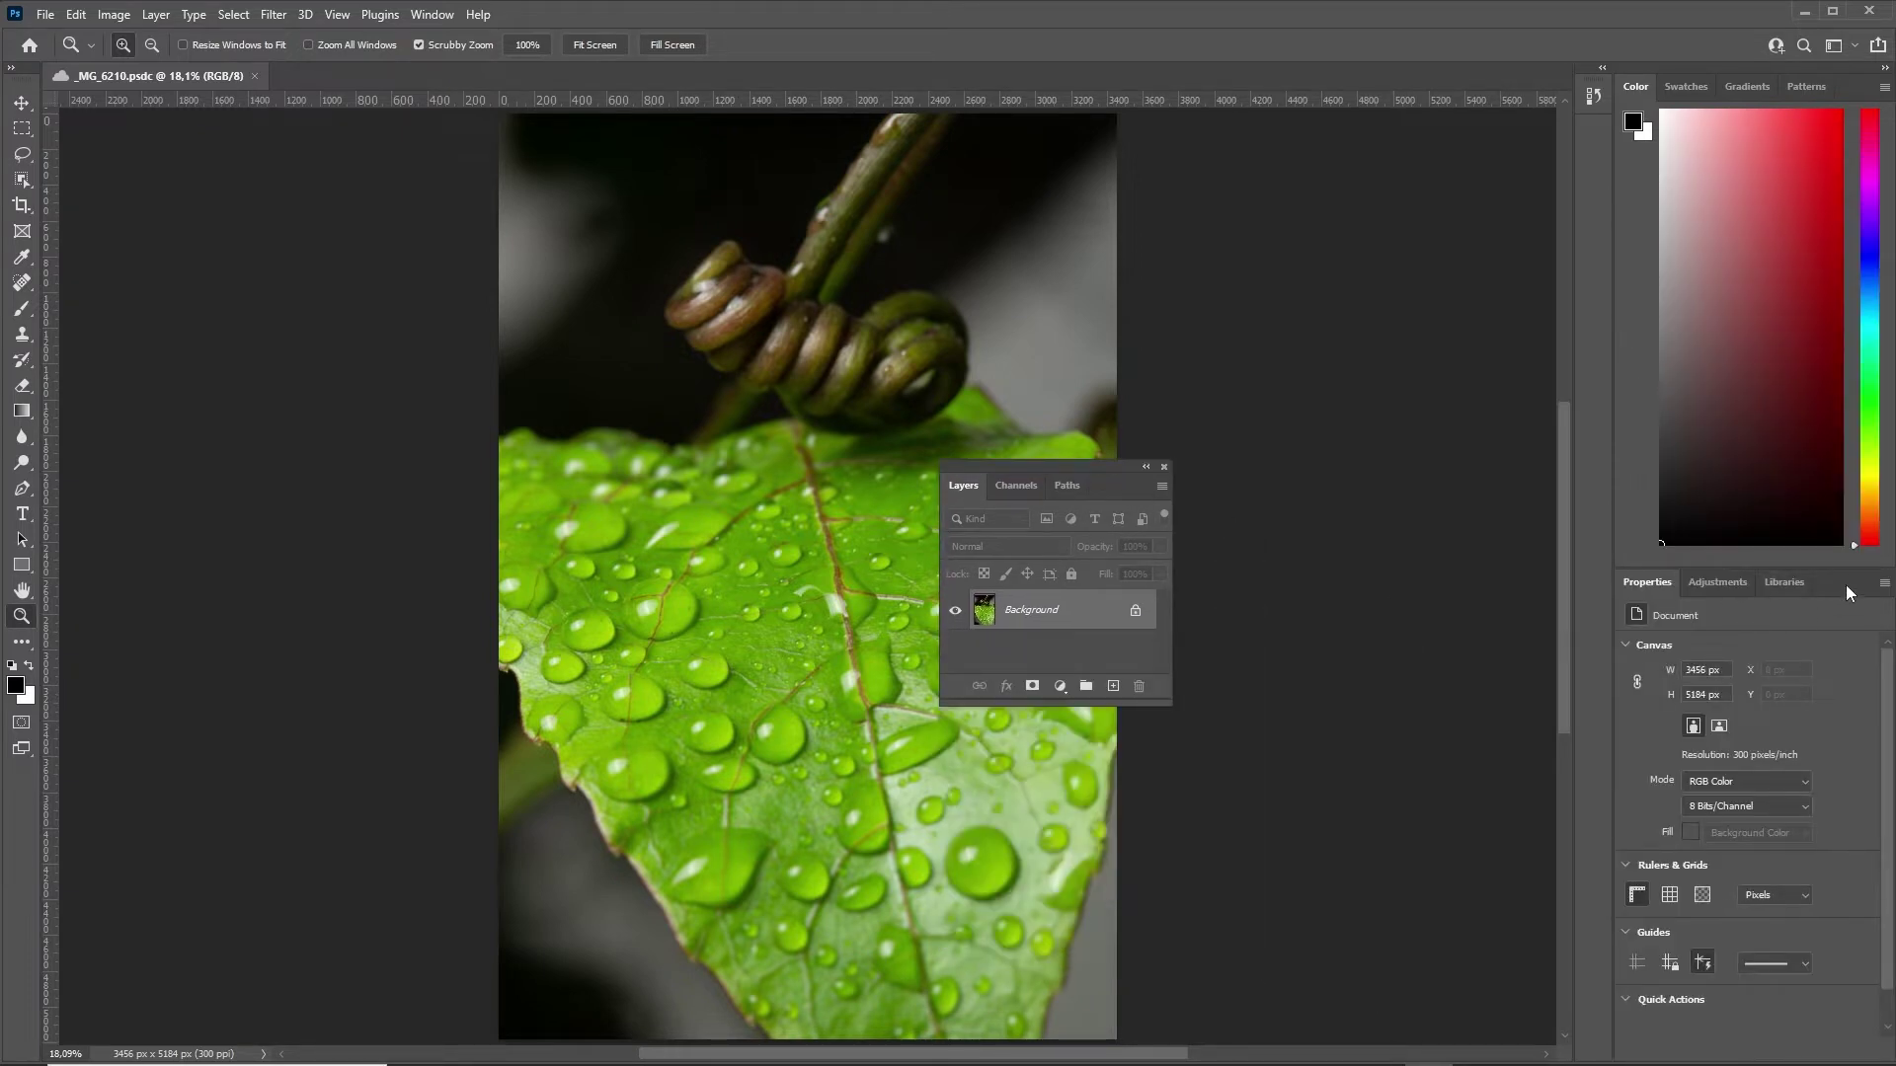
left_click_drag(1846, 585, 1424, 225)
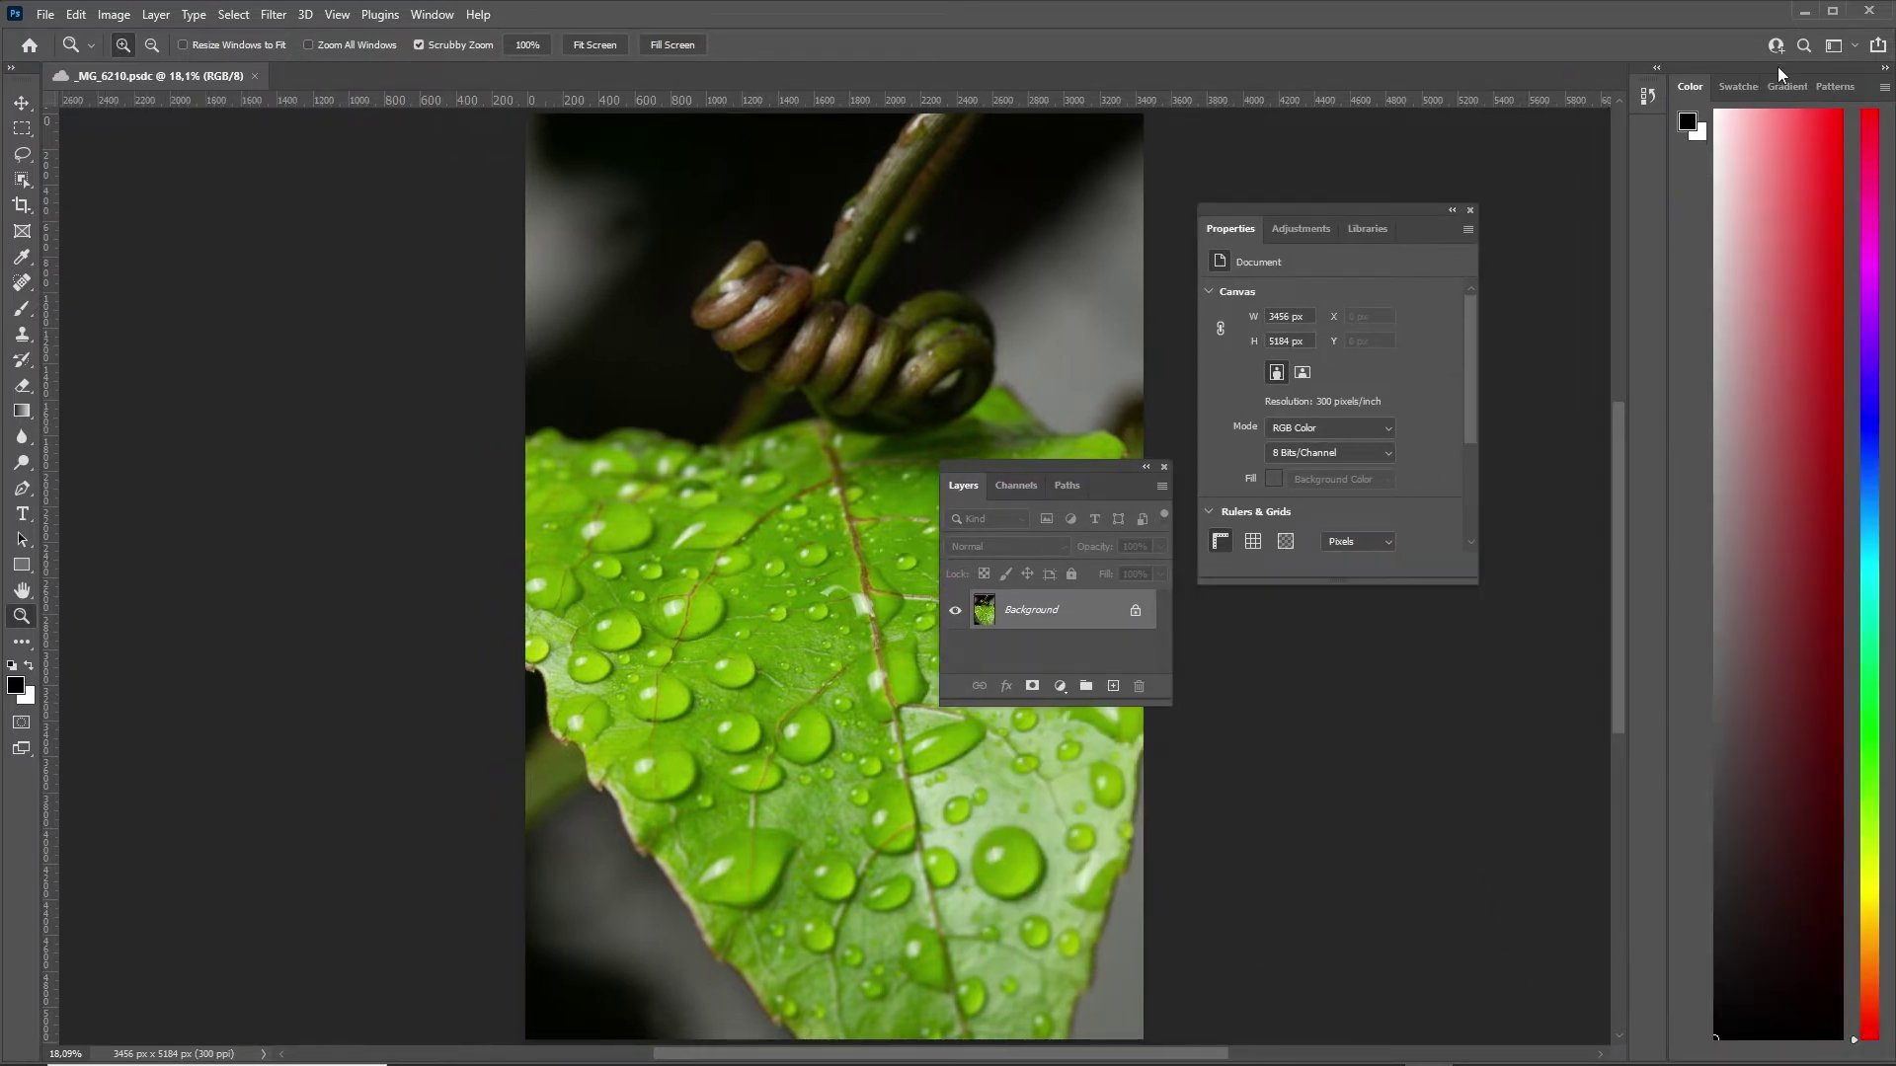
left_click_drag(1793, 69, 640, 157)
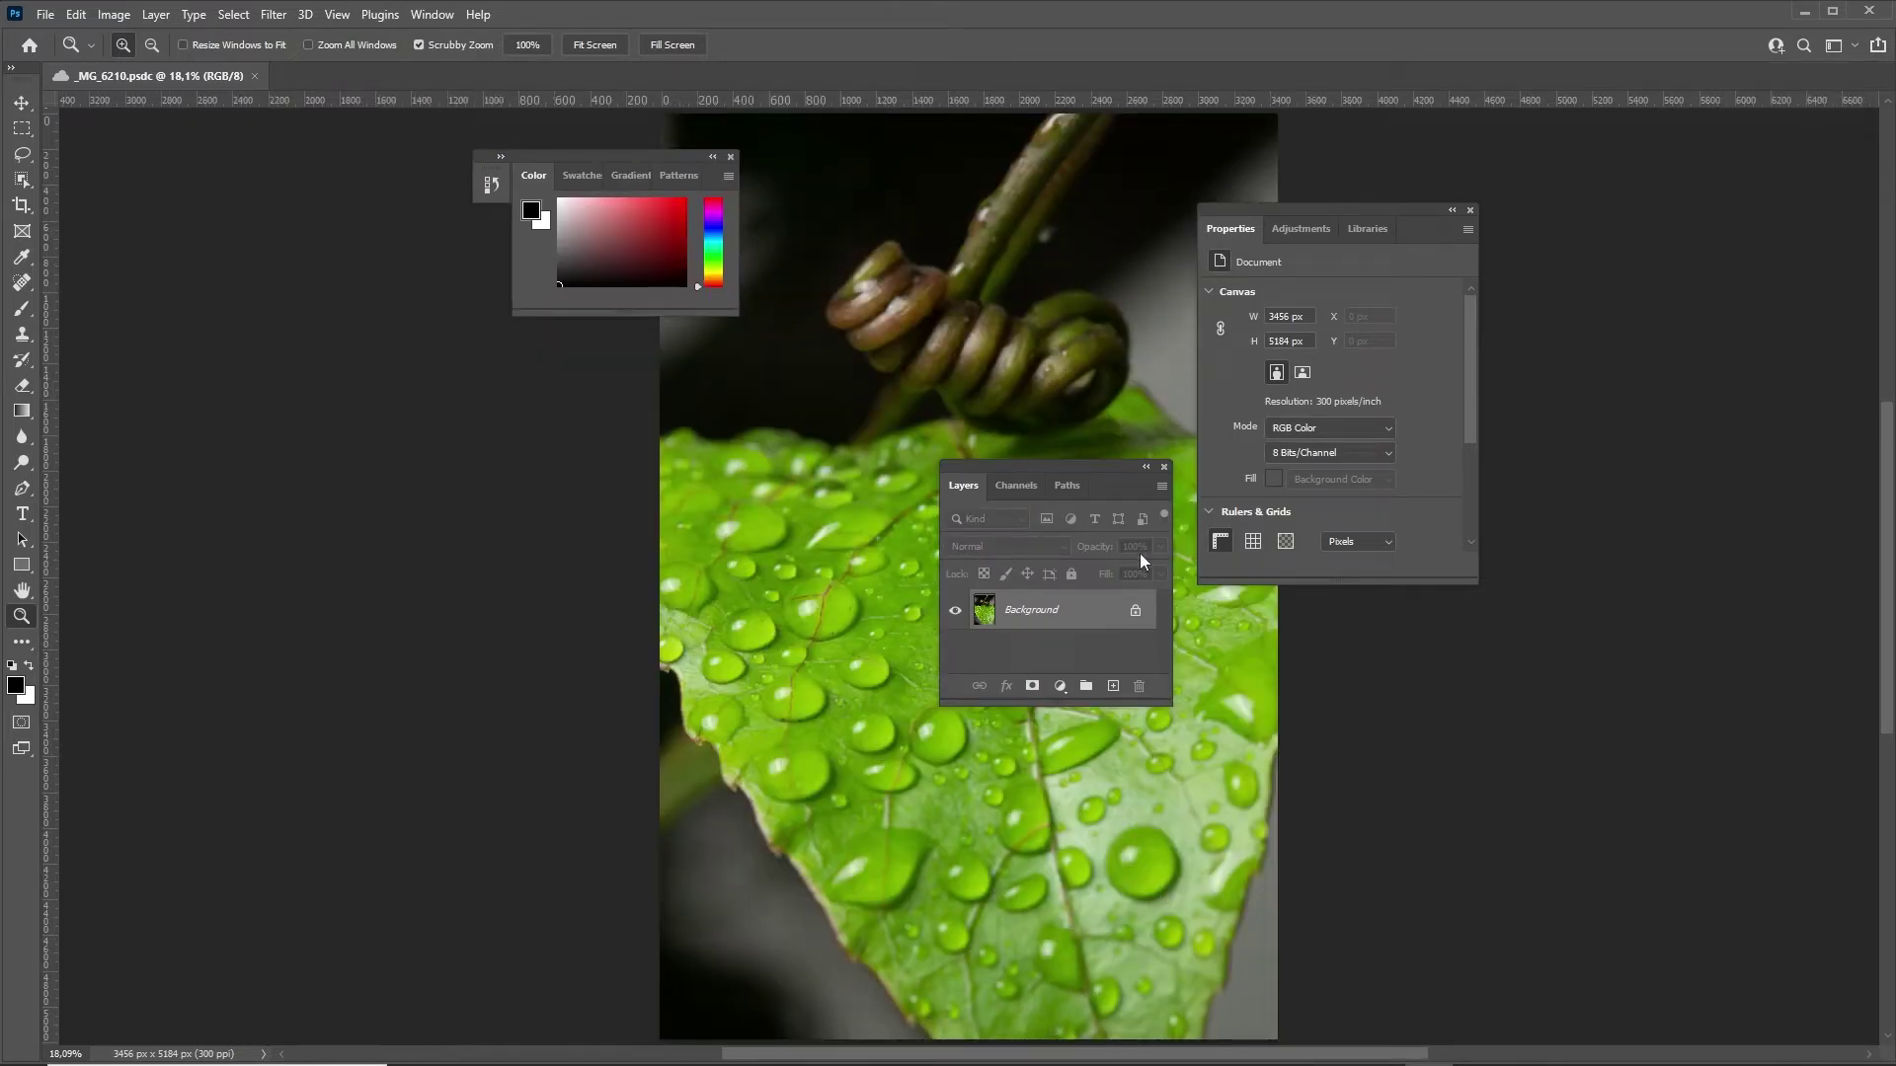
Enlarge the floating Layers panel, check Channels and Paths, then redock Layers.
mouse_move(1043, 491)
left_mouse_down()
mouse_move(928, 384)
mouse_move(970, 262)
left_mouse_up()
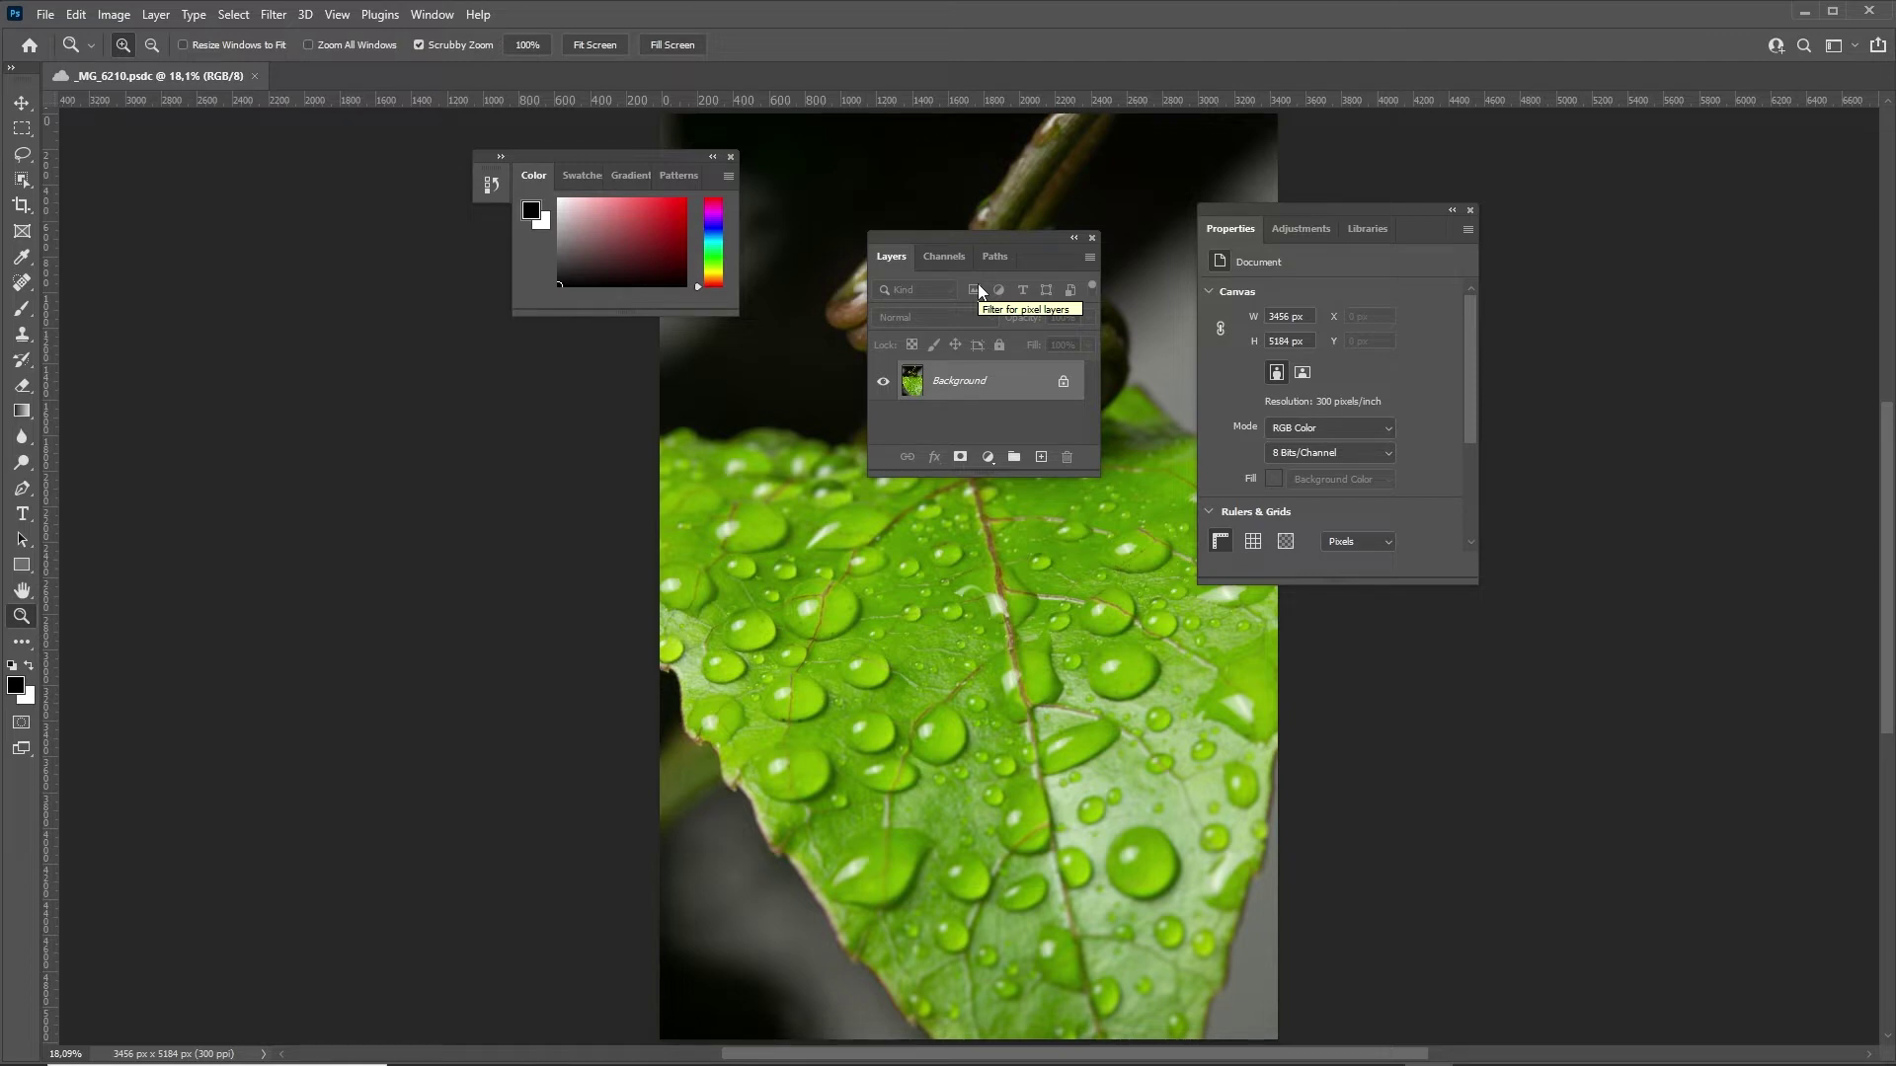
left_click_drag(1097, 475, 1159, 590)
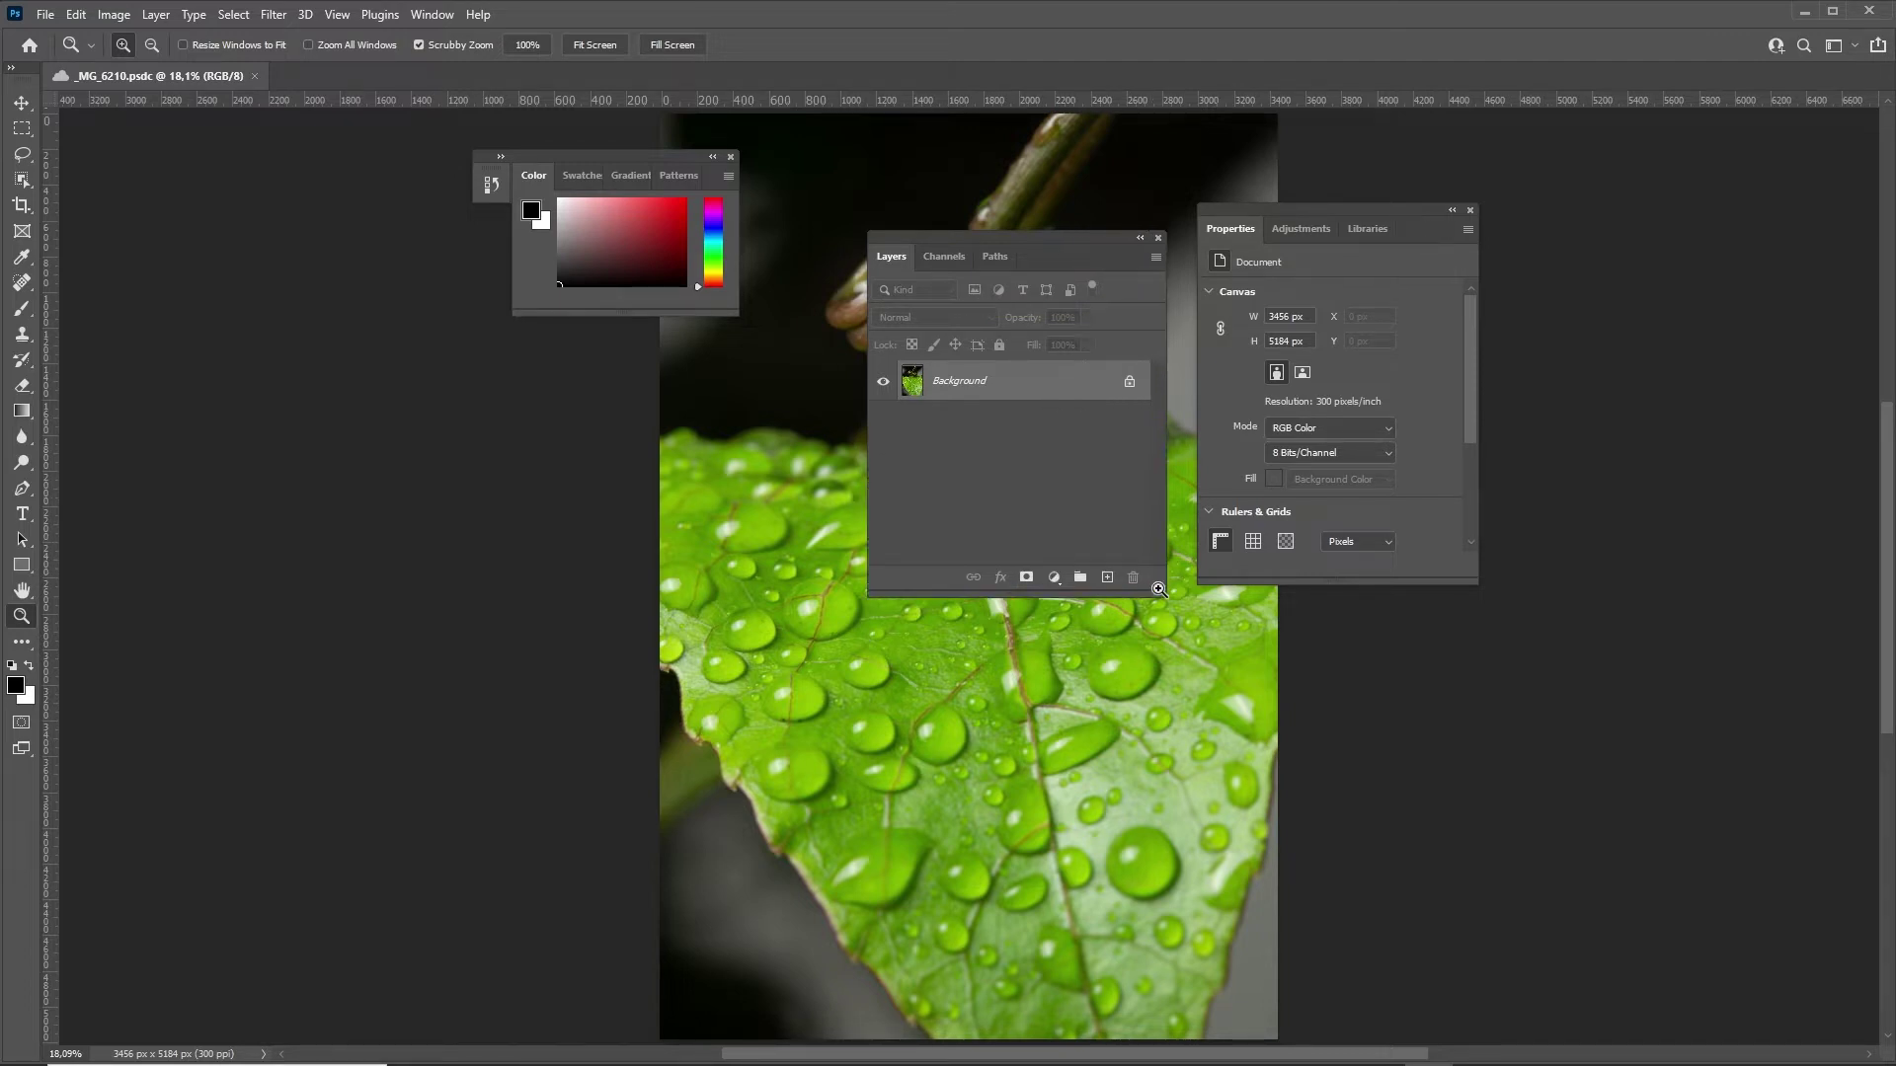
left_click(944, 256)
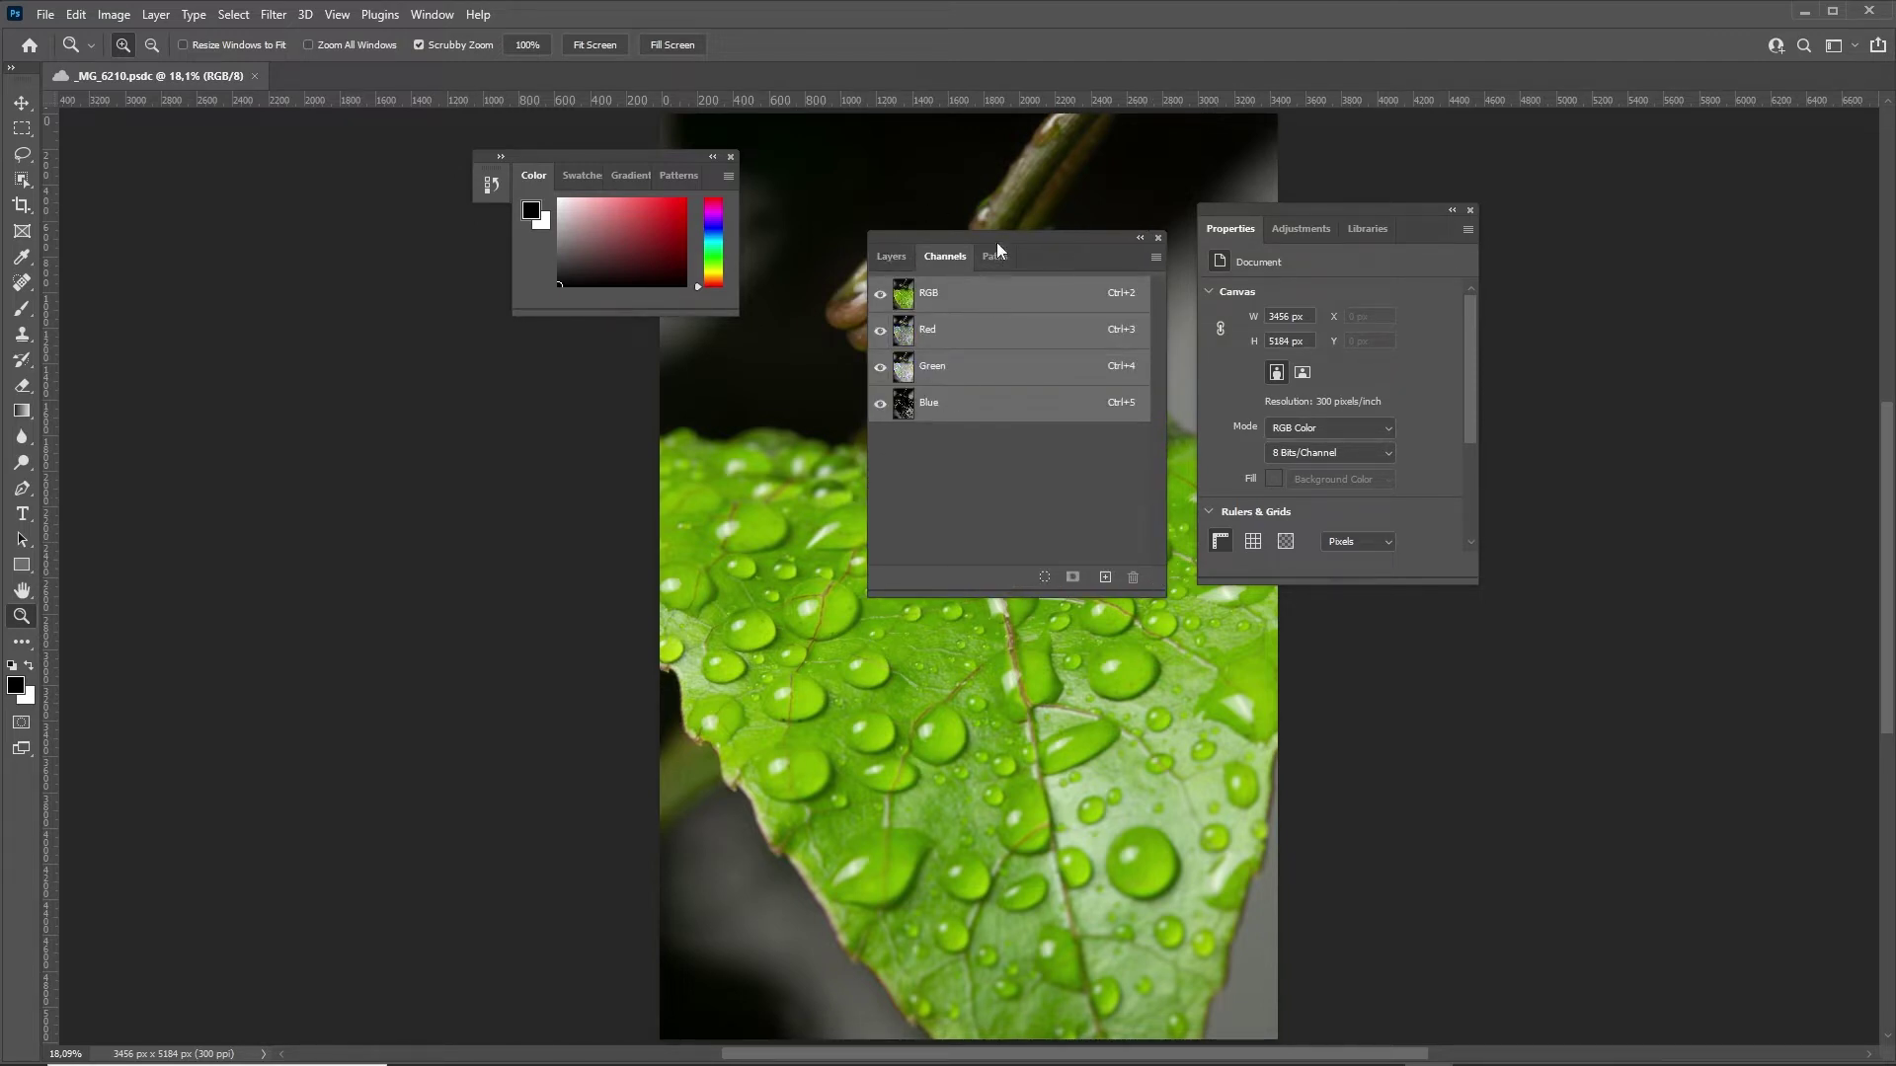
left_click(997, 259)
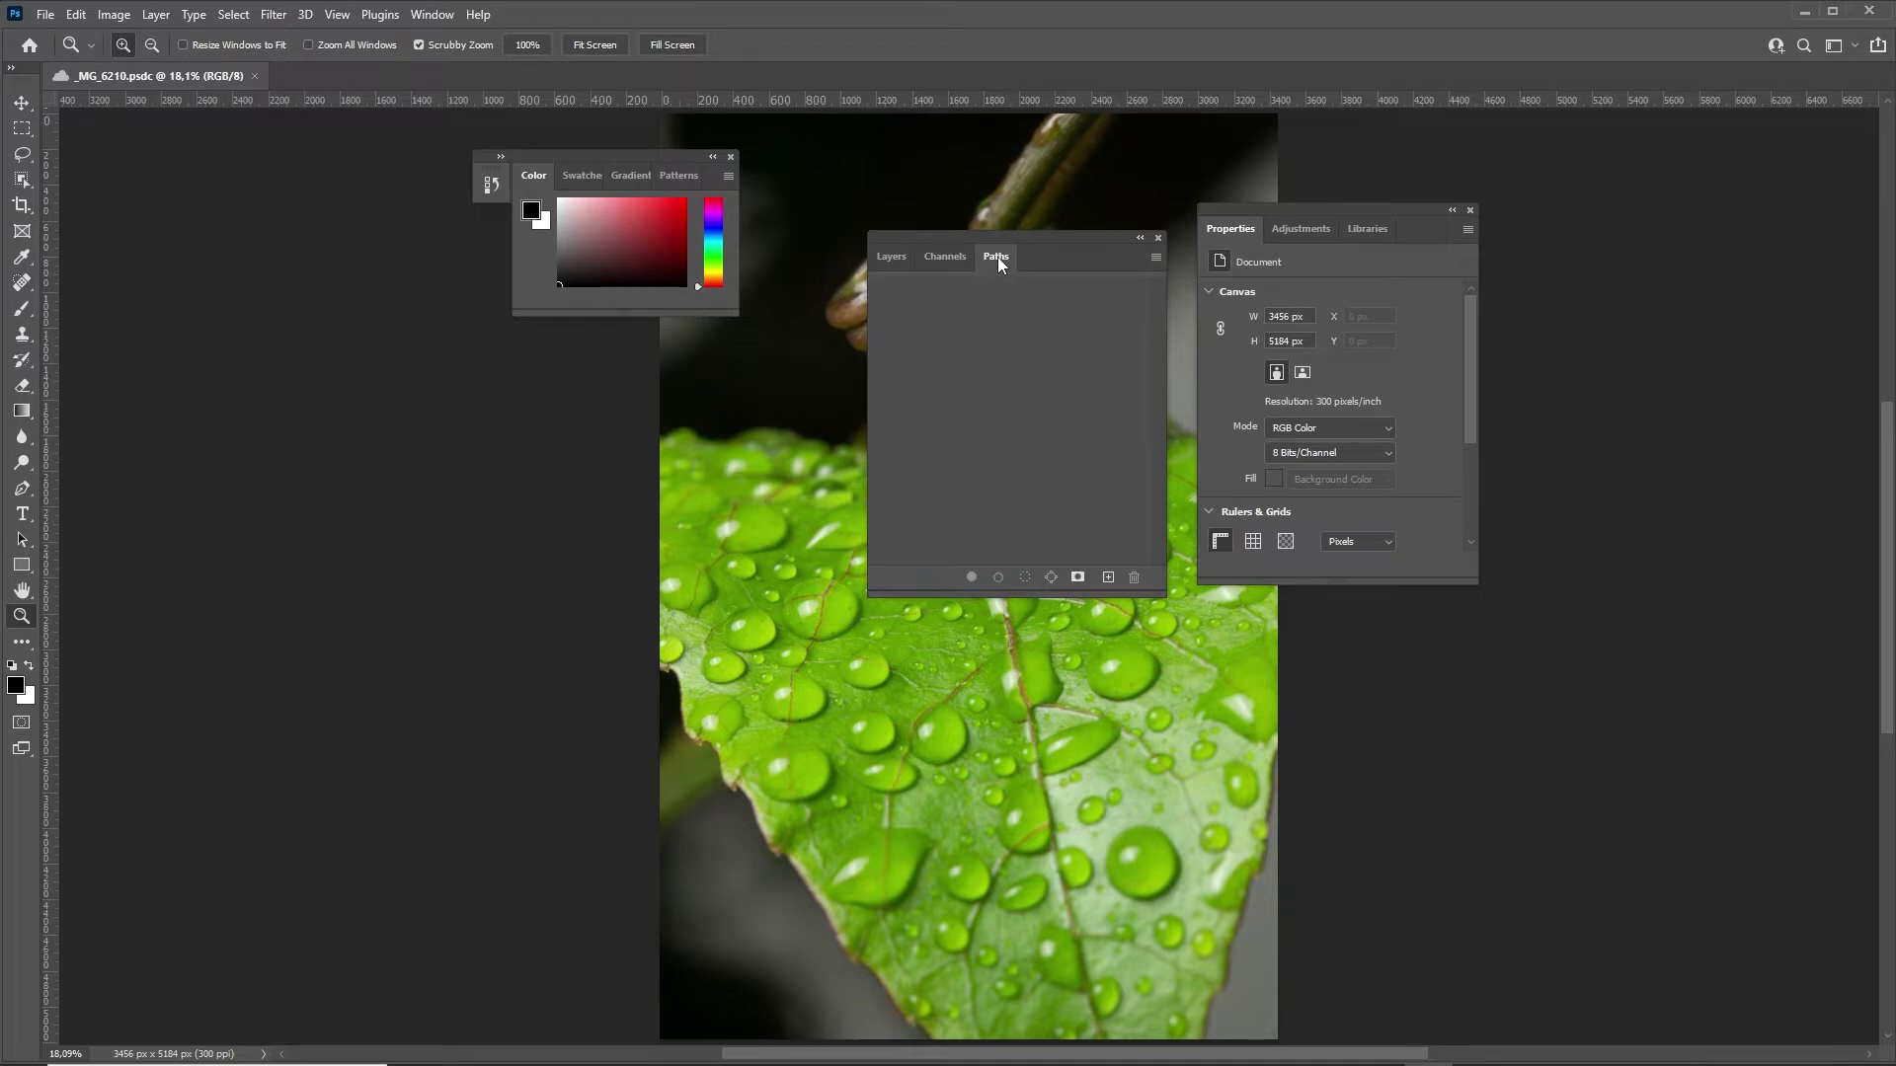
left_click(893, 265)
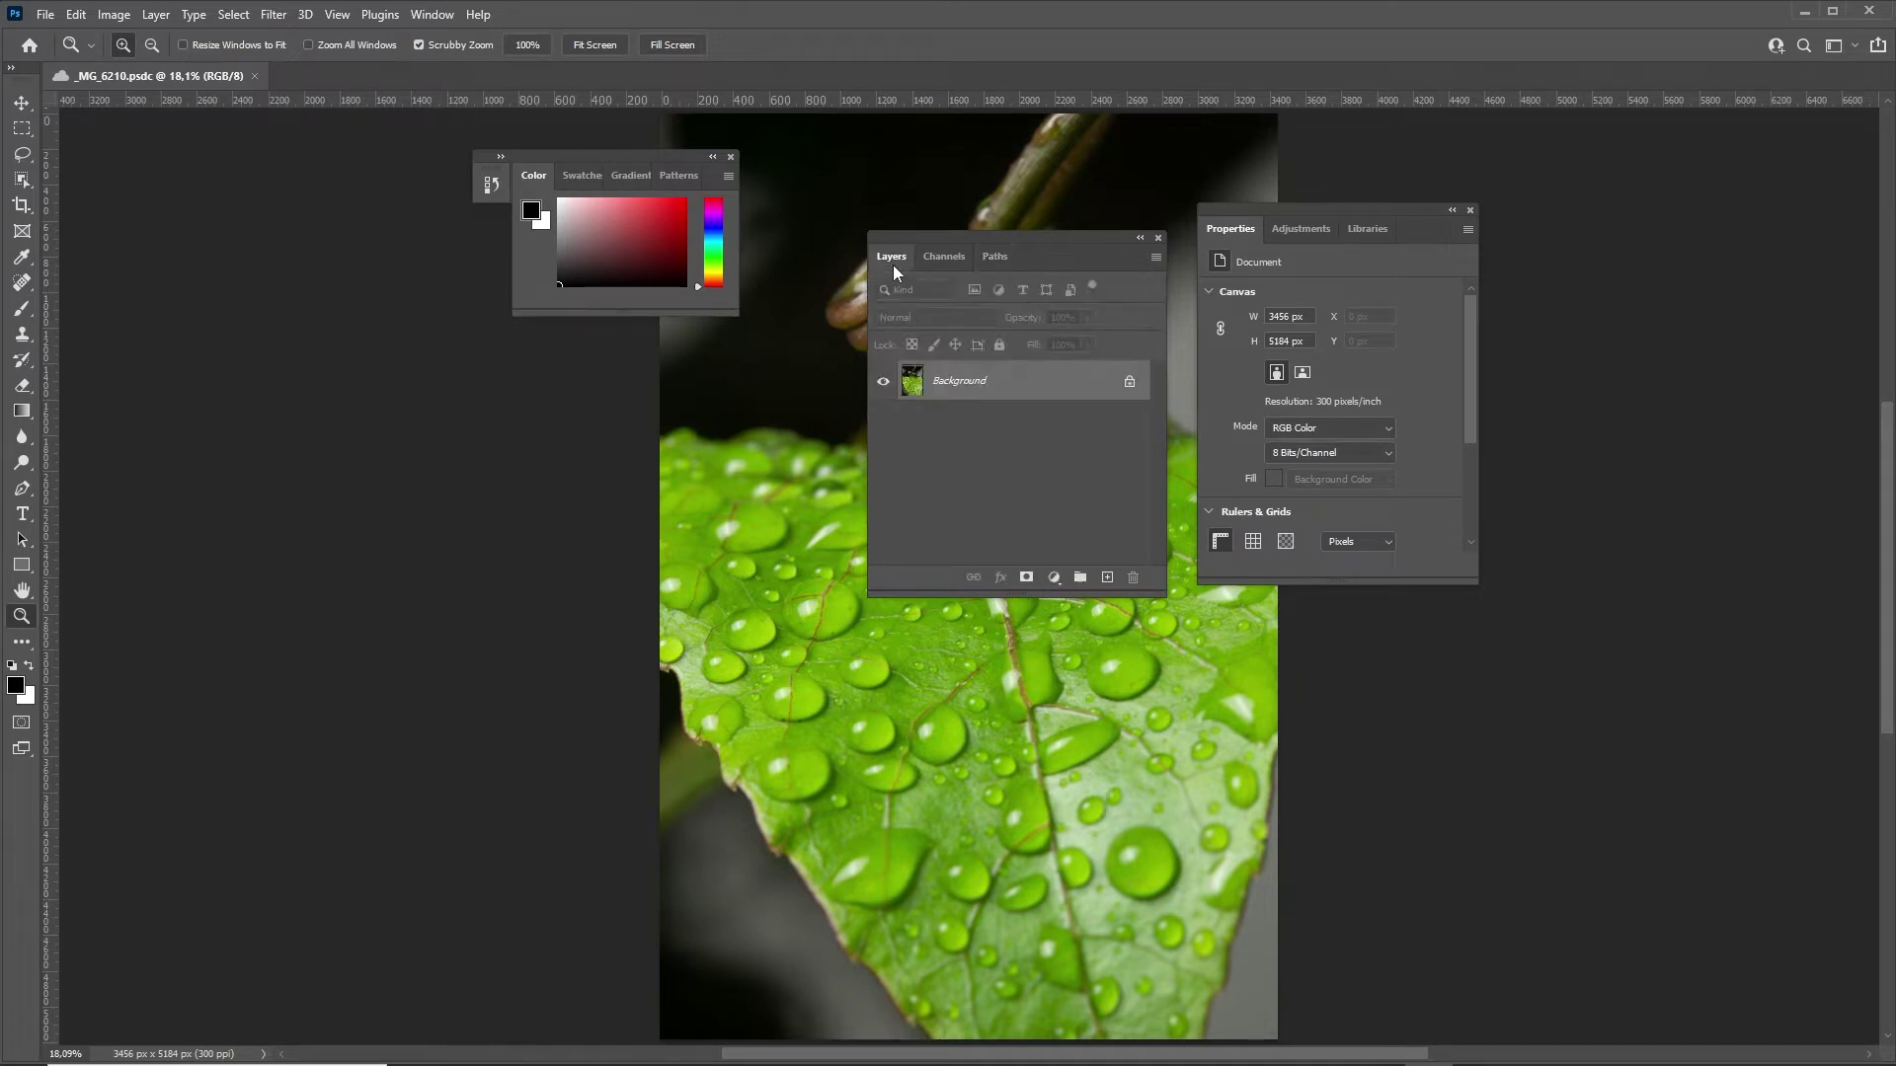
mouse_move(896, 274)
left_mouse_down()
mouse_move(882, 283)
mouse_move(1454, 269)
mouse_move(1880, 346)
left_mouse_up()
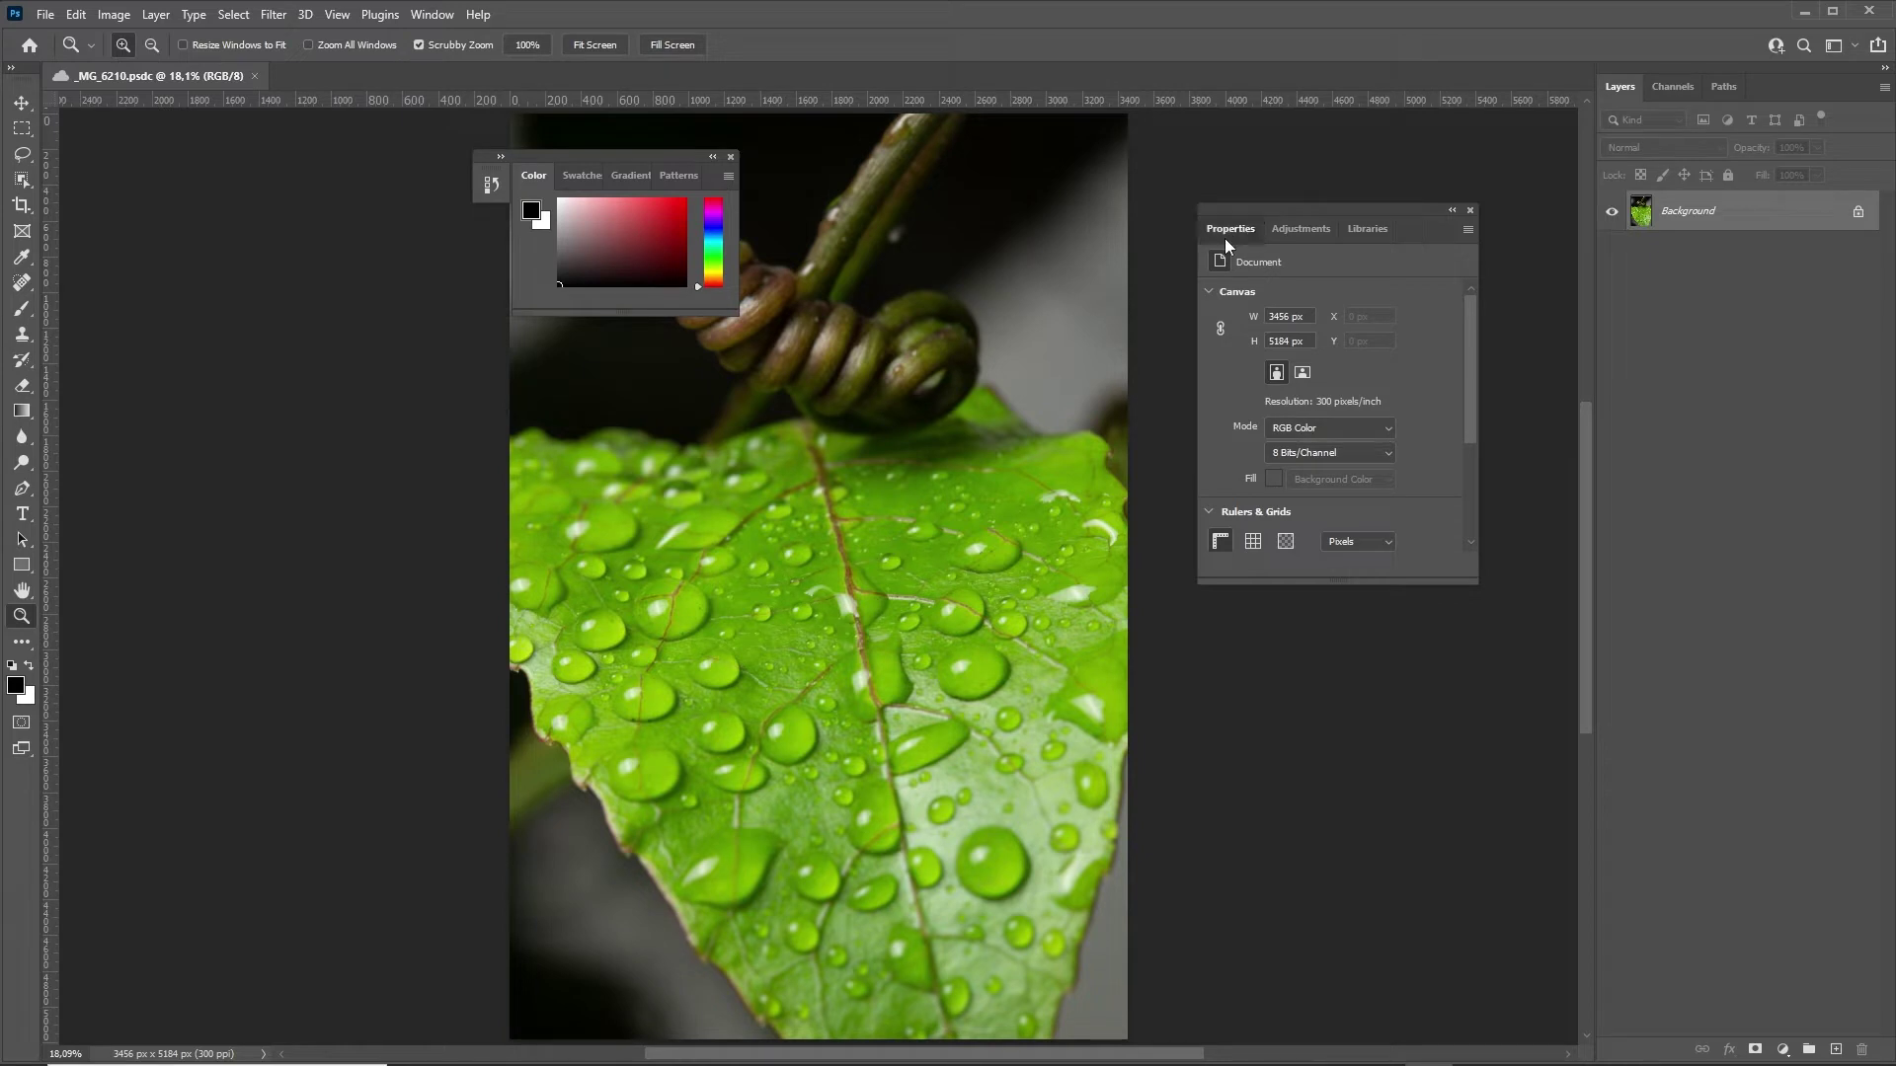
Split Properties, Adjustments, Color, Gradients, Patterns and Swatches into separate floating panels.
left_click_drag(1230, 228, 643, 372)
mouse_move(1300, 229)
left_mouse_down()
mouse_move(1135, 305)
mouse_move(1007, 570)
left_mouse_up()
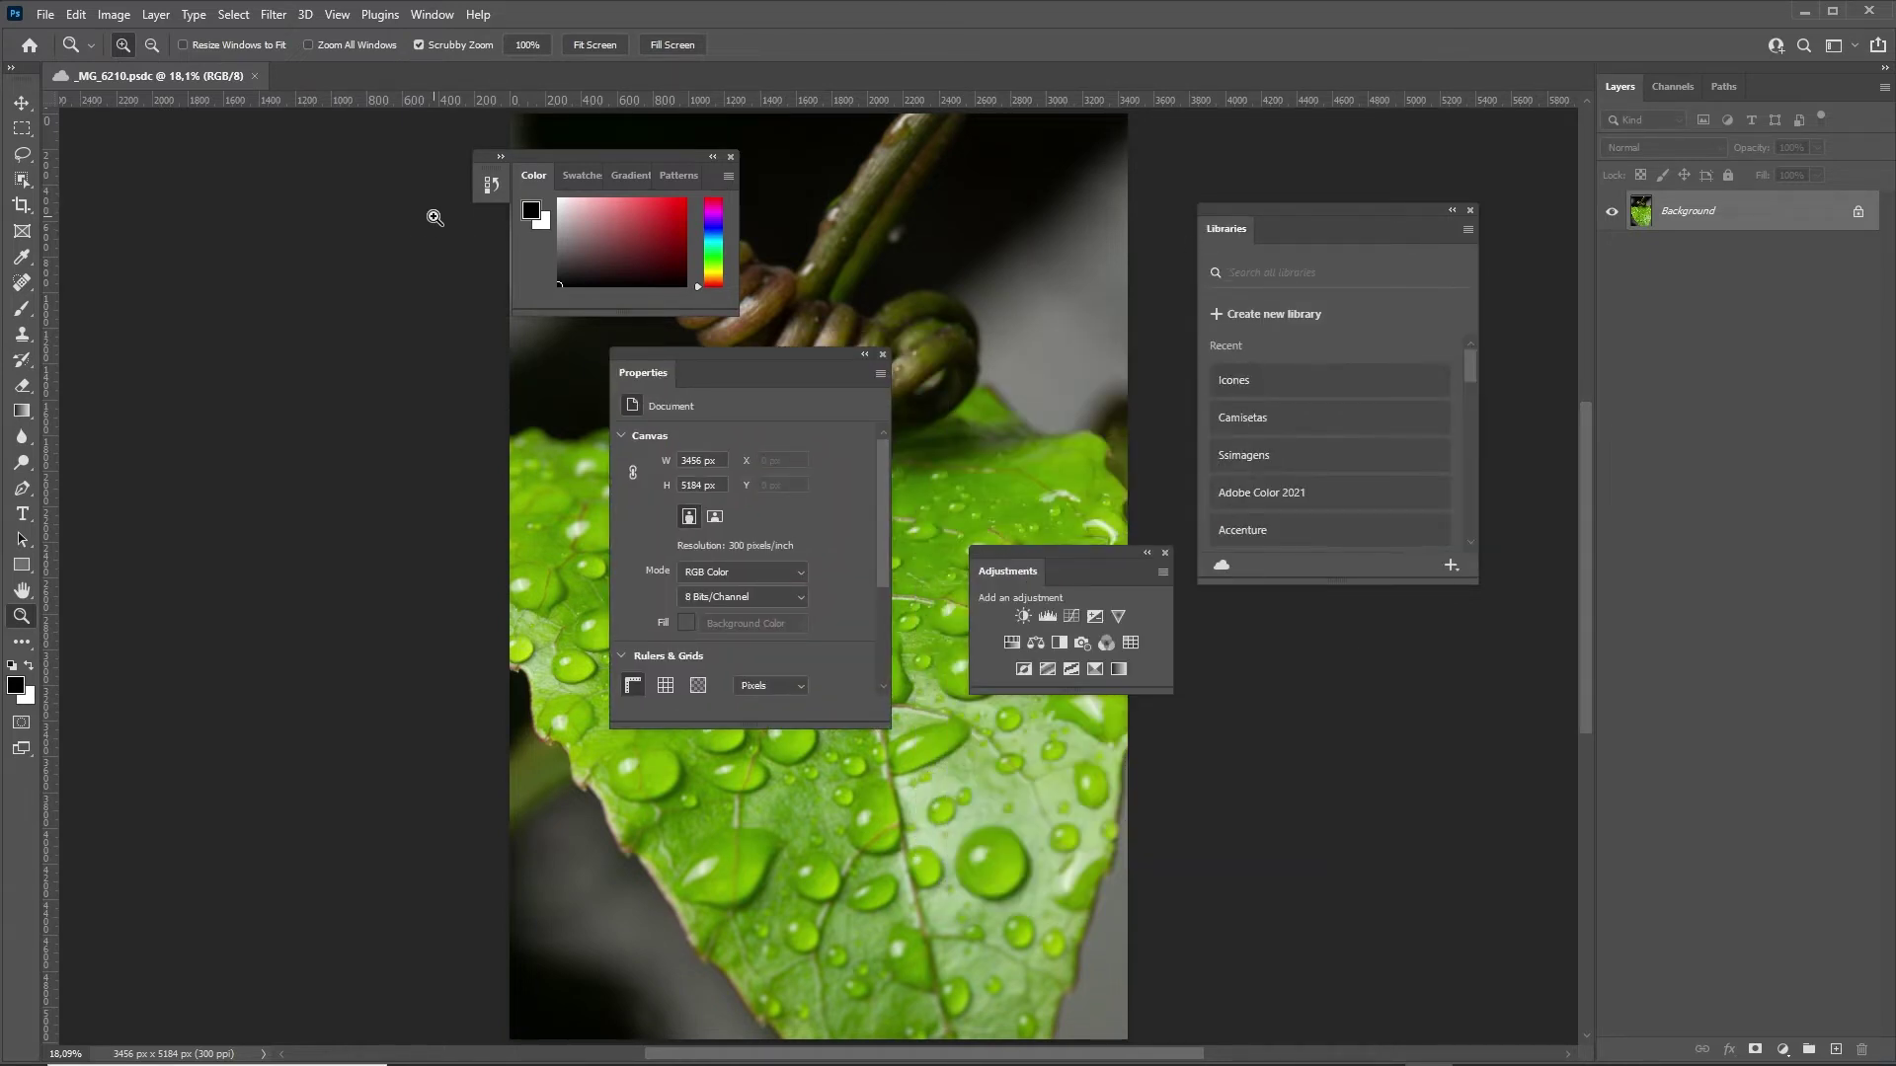
left_click_drag(533, 175, 266, 303)
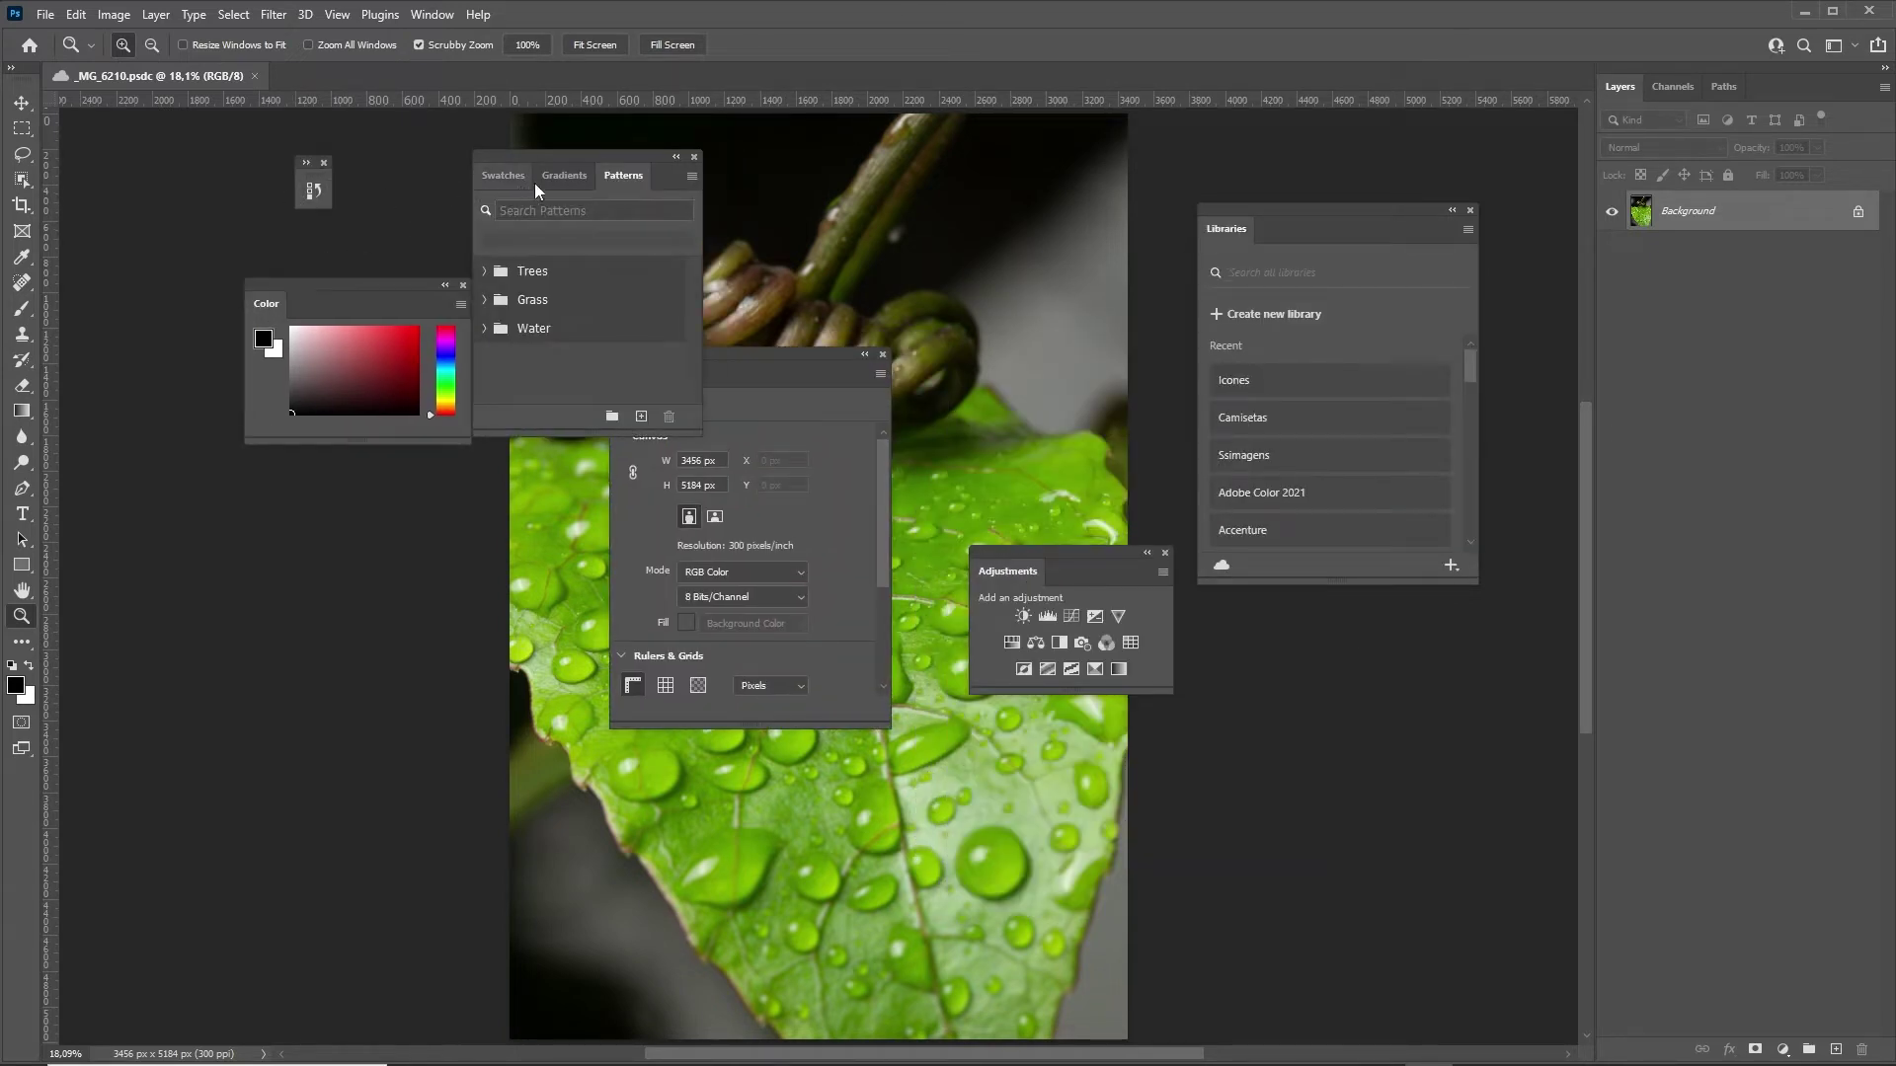
left_click_drag(603, 175, 924, 174)
left_click_drag(561, 175, 243, 614)
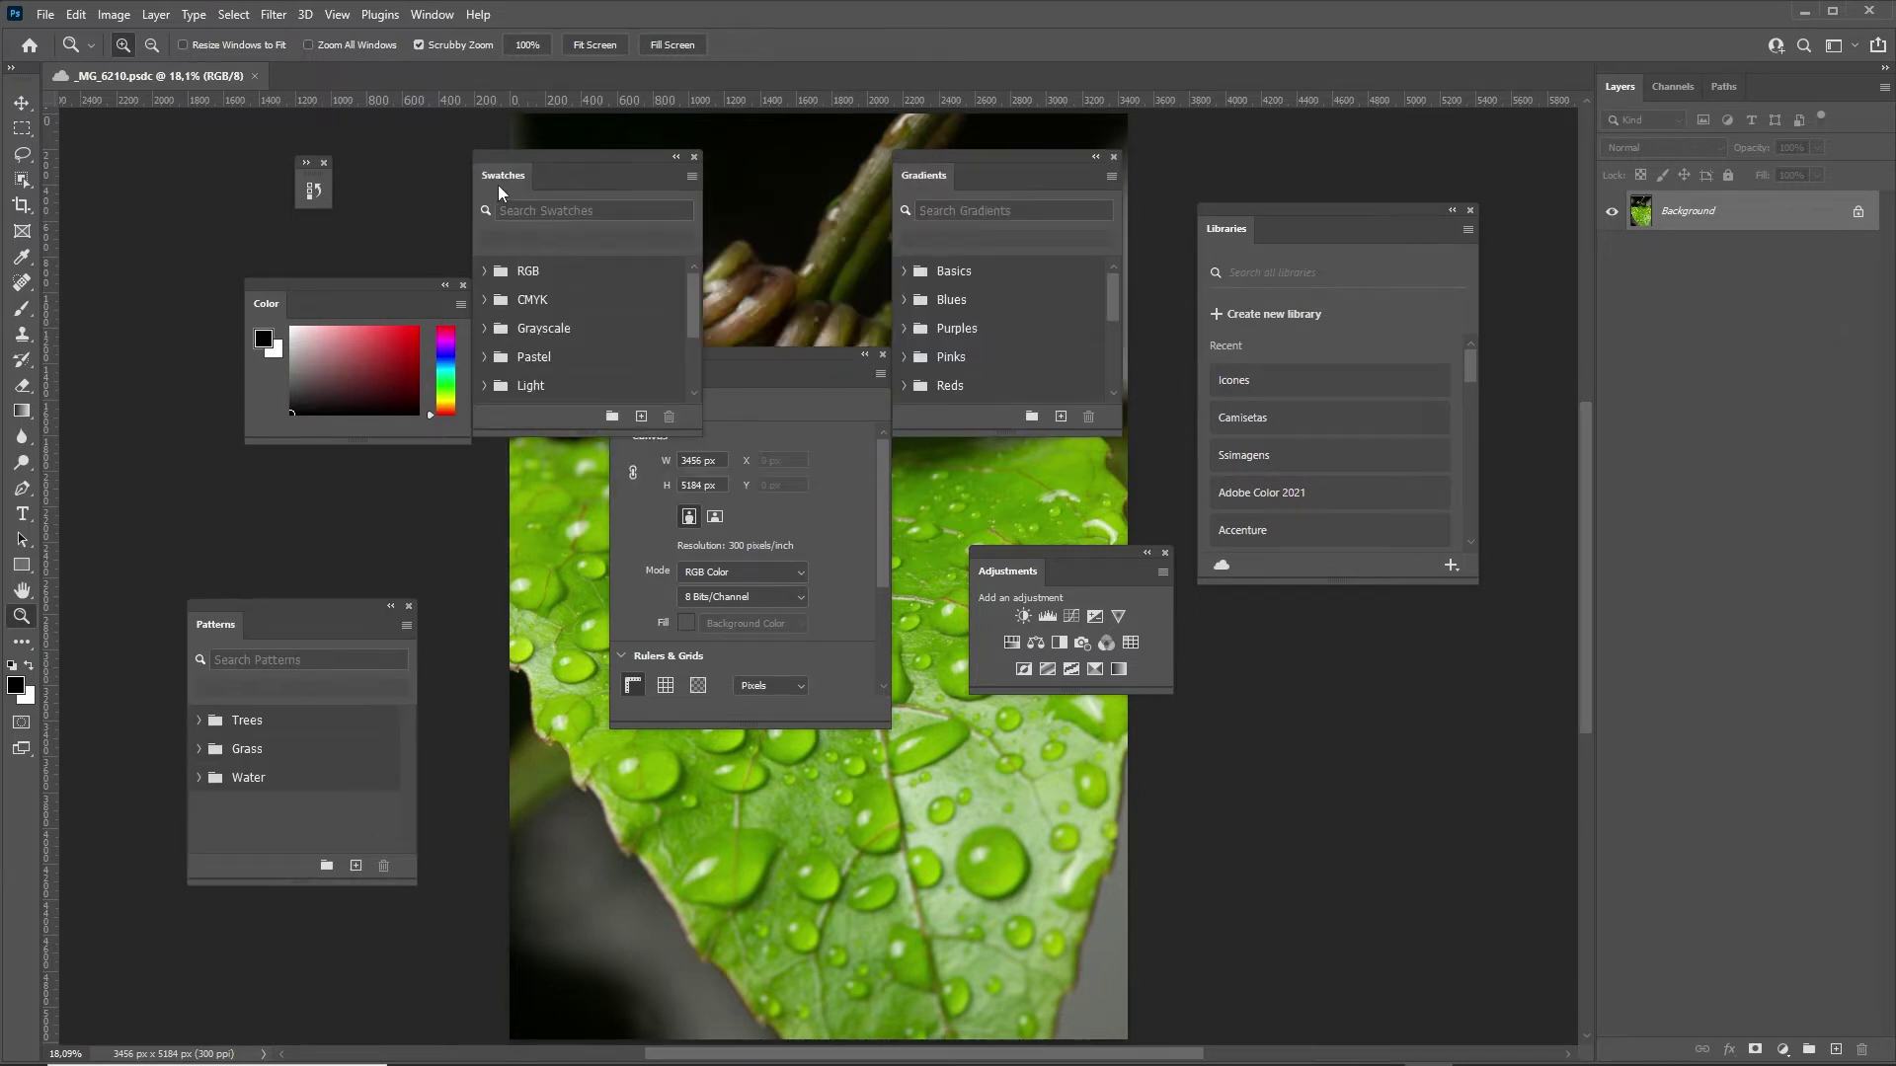
mouse_move(503, 175)
left_mouse_down()
mouse_move(145, 310)
mouse_move(124, 335)
left_mouse_up()
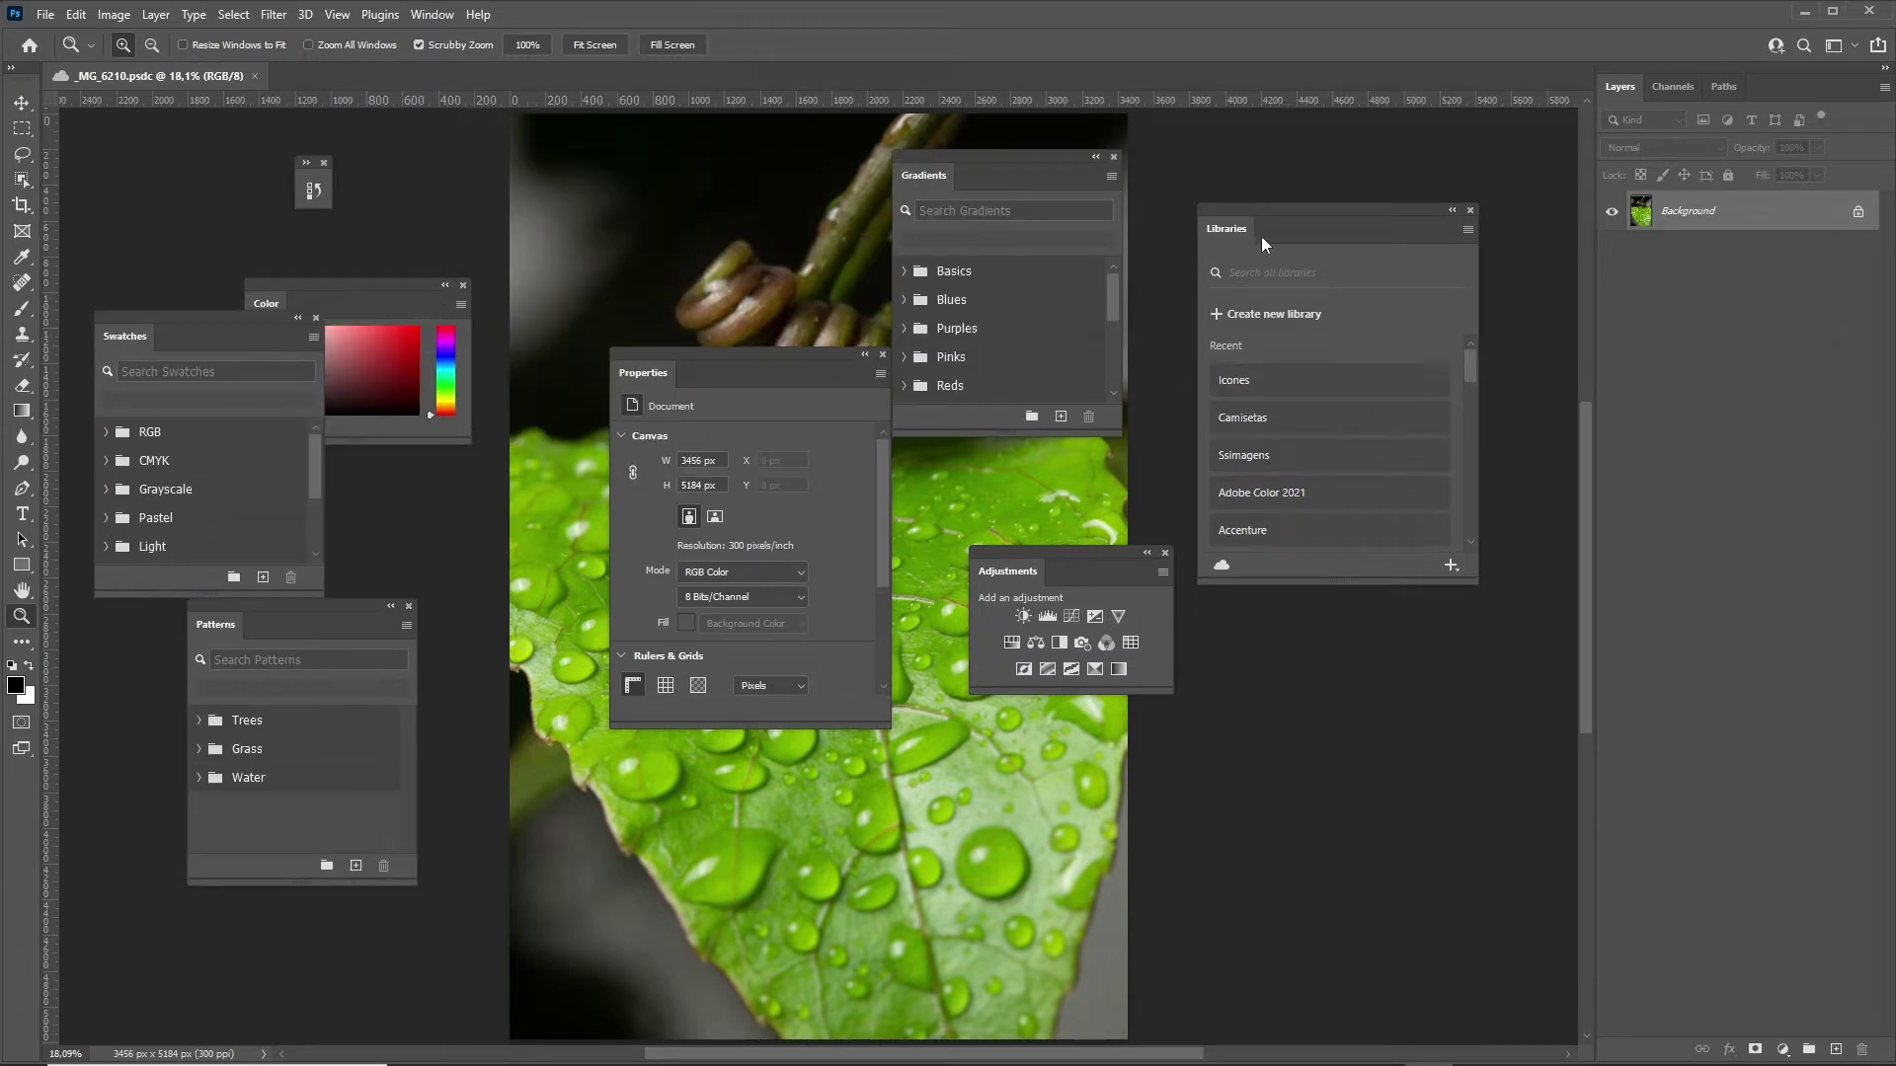
left_click_drag(1304, 210, 1282, 191)
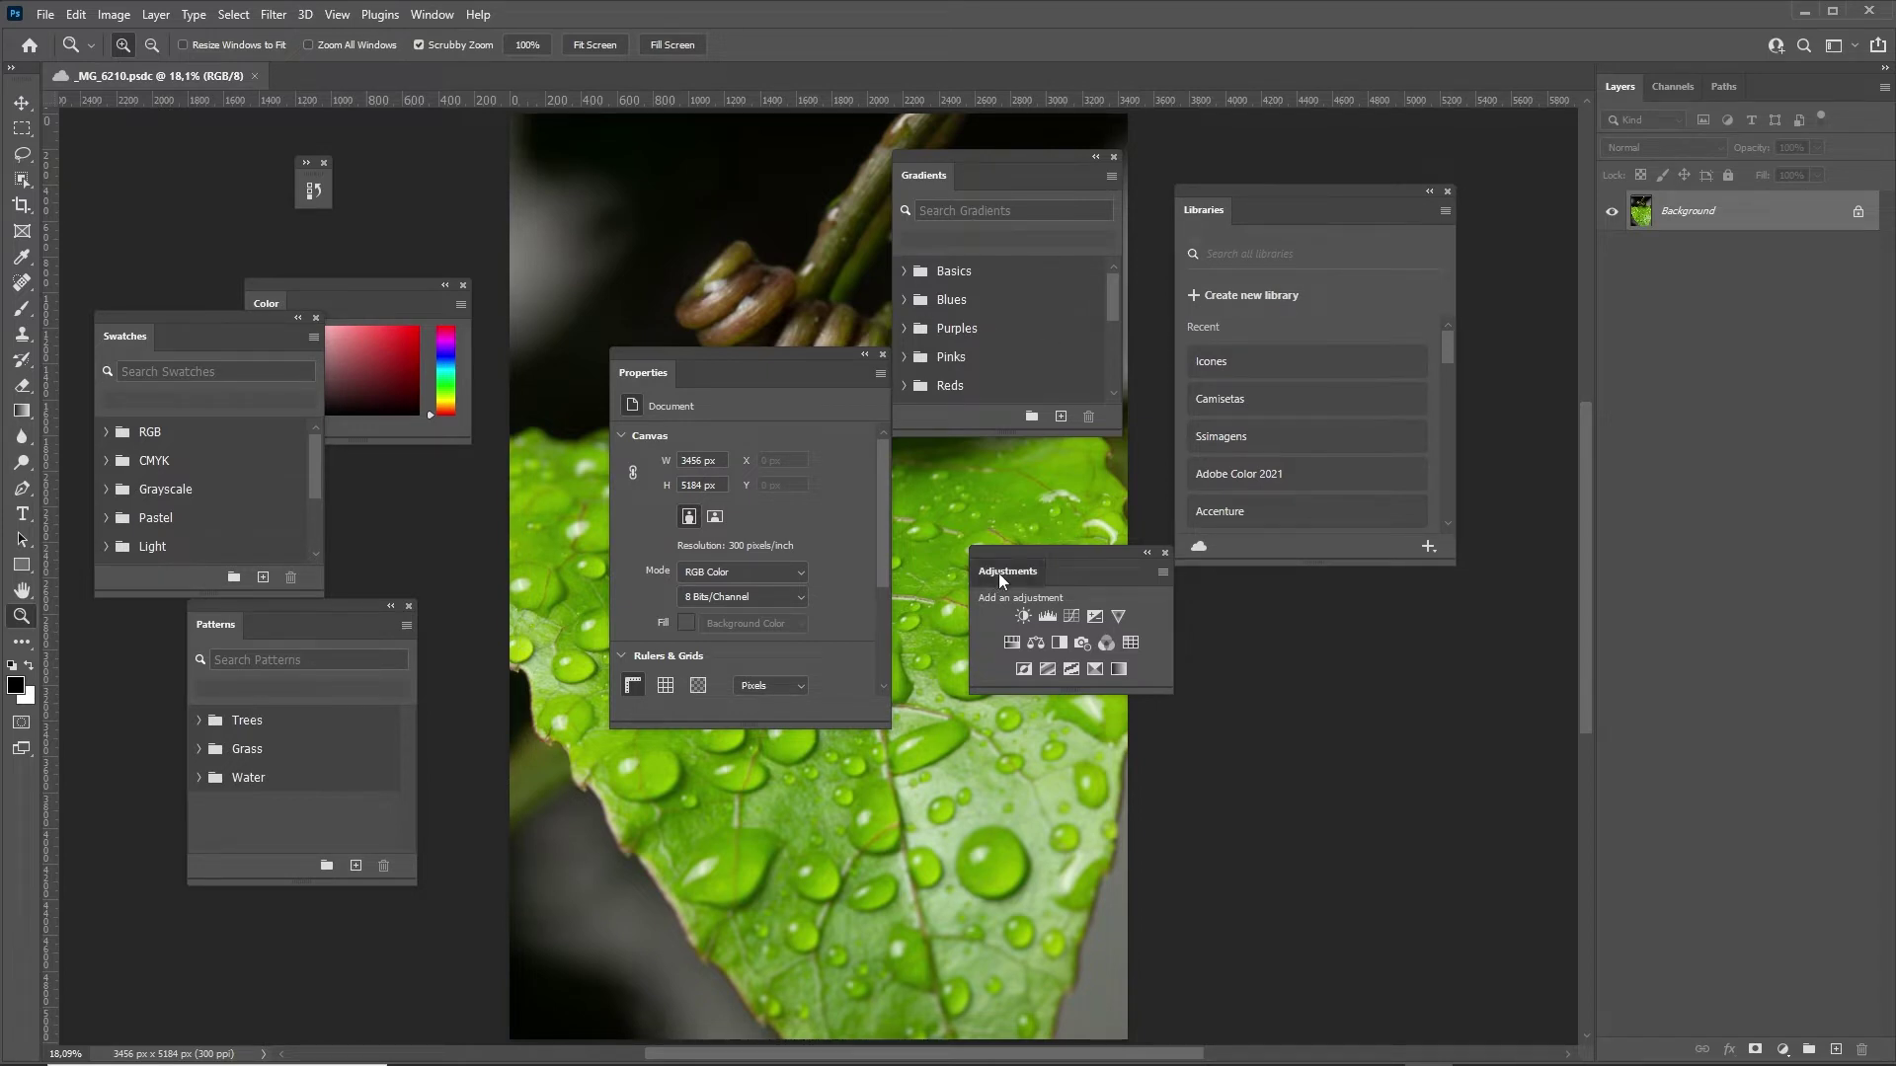
Group Adjustments and History with Properties, moving Swatches aside and collapsing History.
mouse_move(999, 572)
left_mouse_down()
mouse_move(794, 425)
mouse_move(688, 380)
left_mouse_up()
left_click(642, 377)
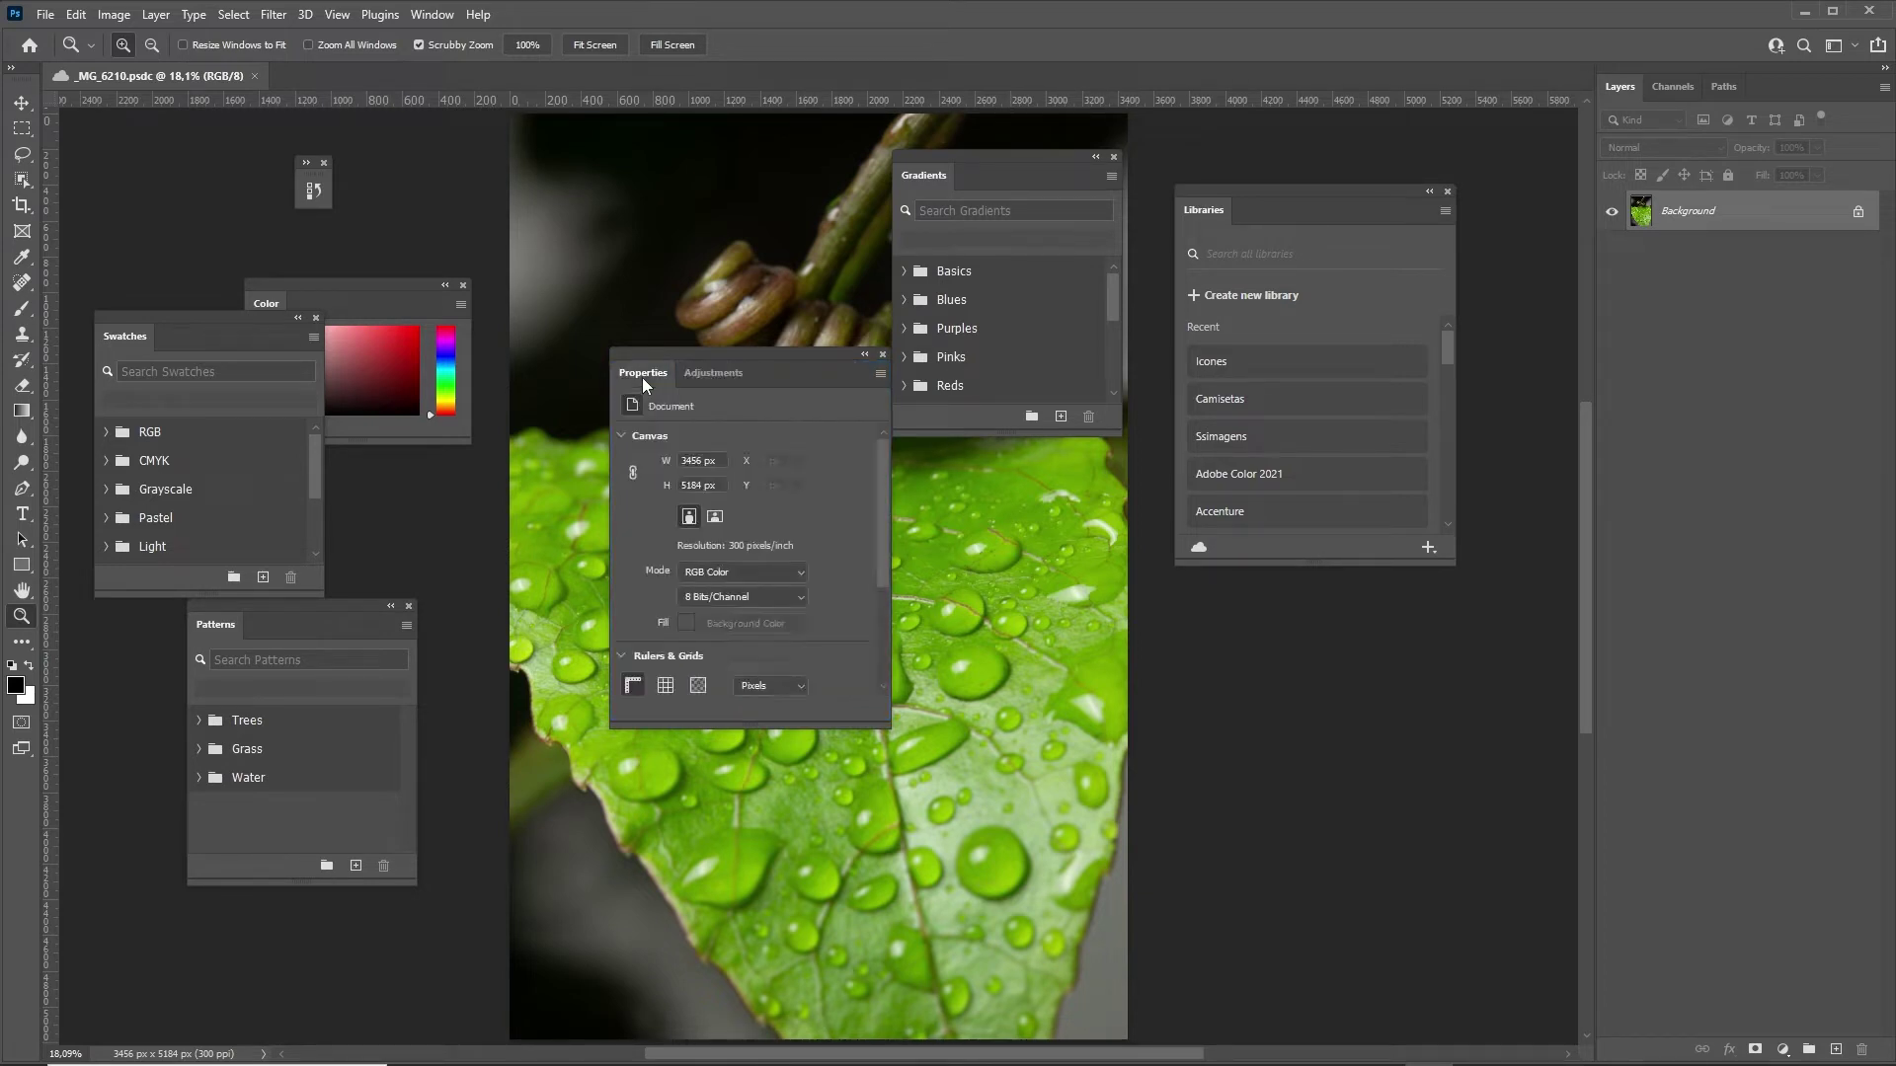
left_click_drag(158, 340, 1053, 640)
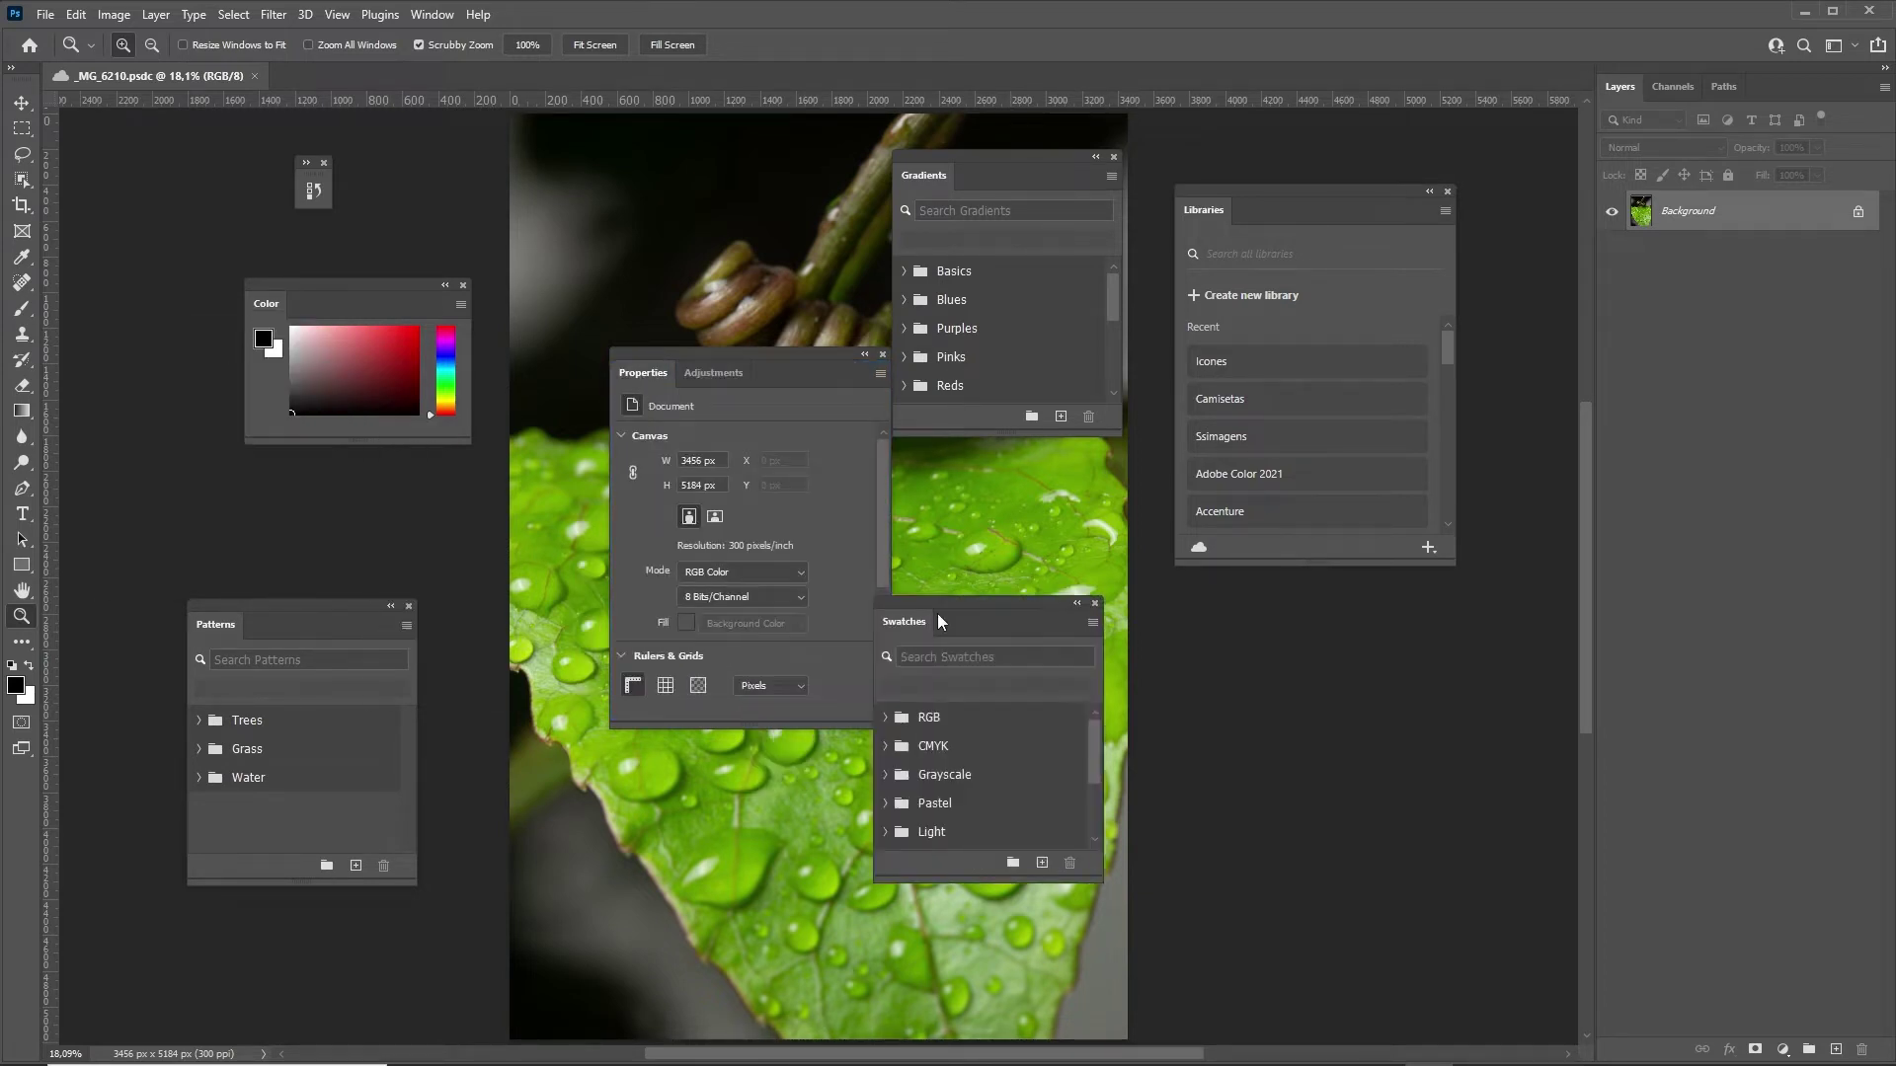
left_click(307, 166)
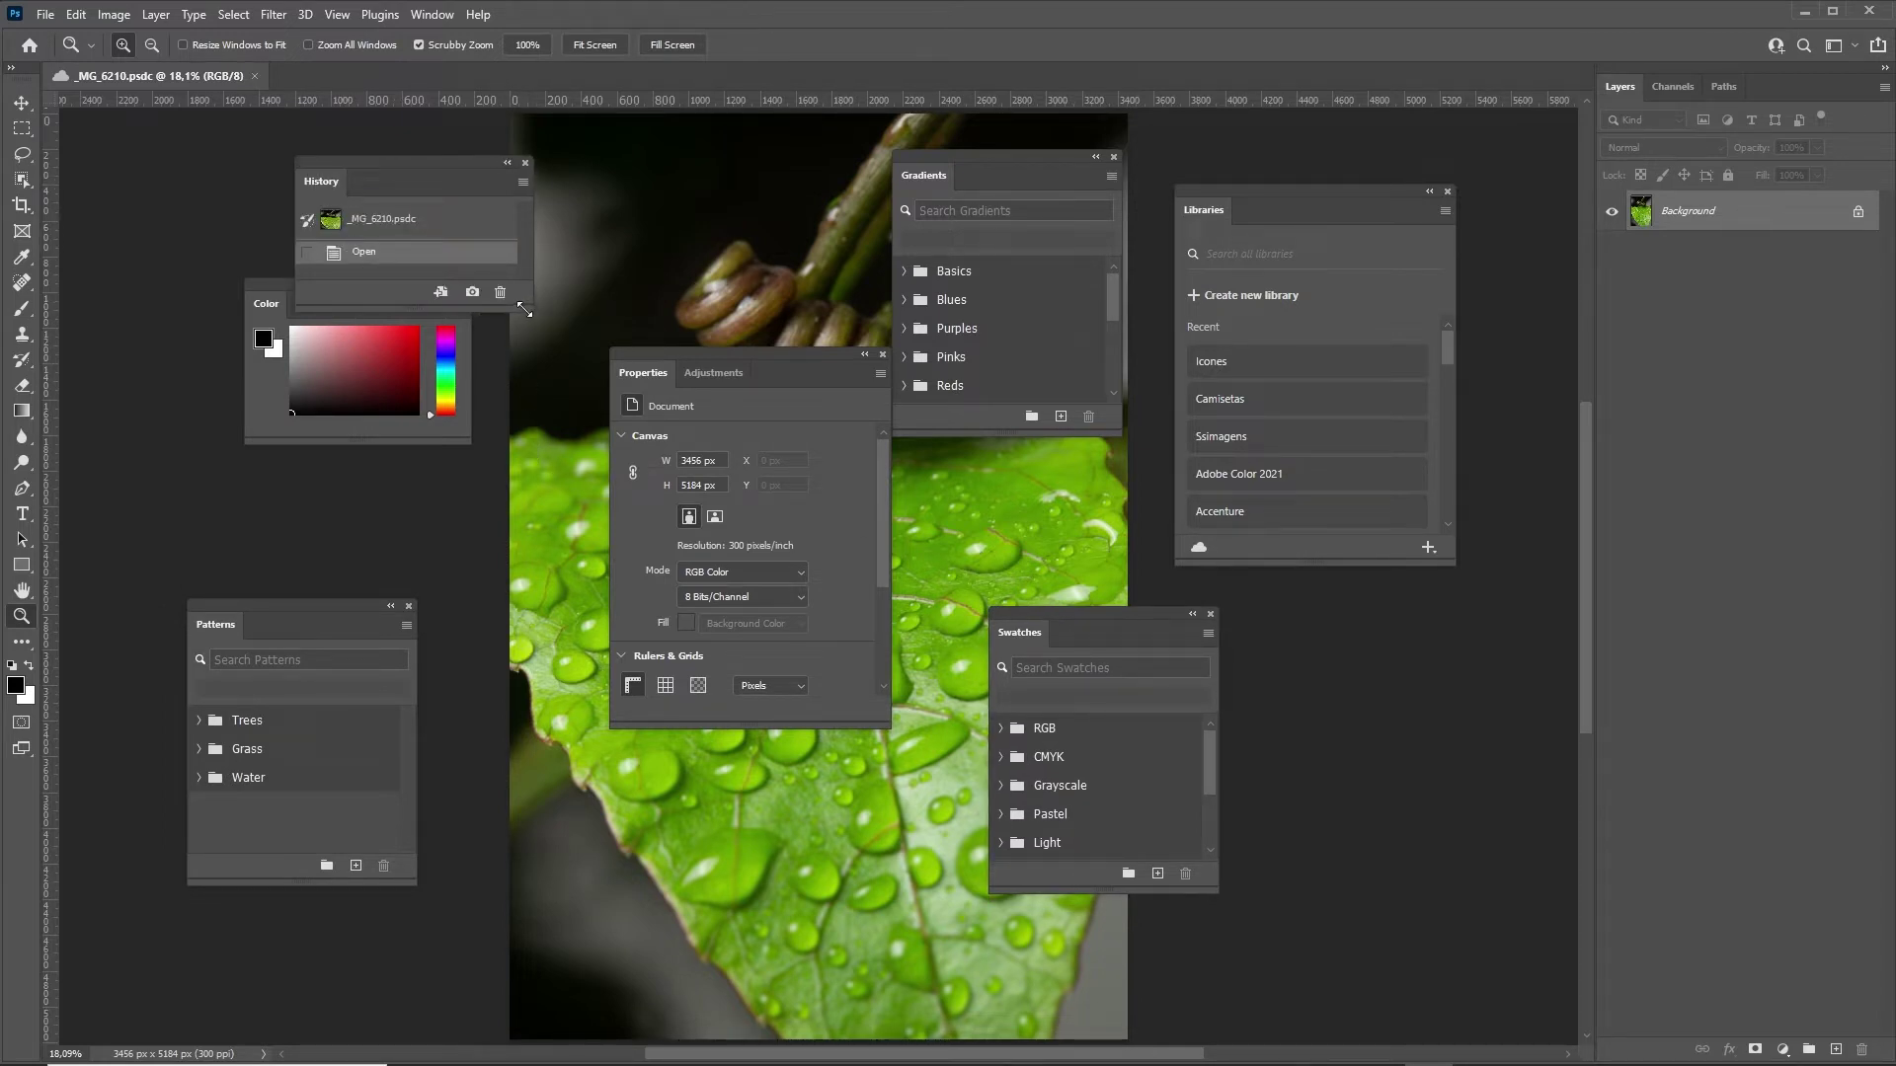
left_click_drag(521, 303, 548, 503)
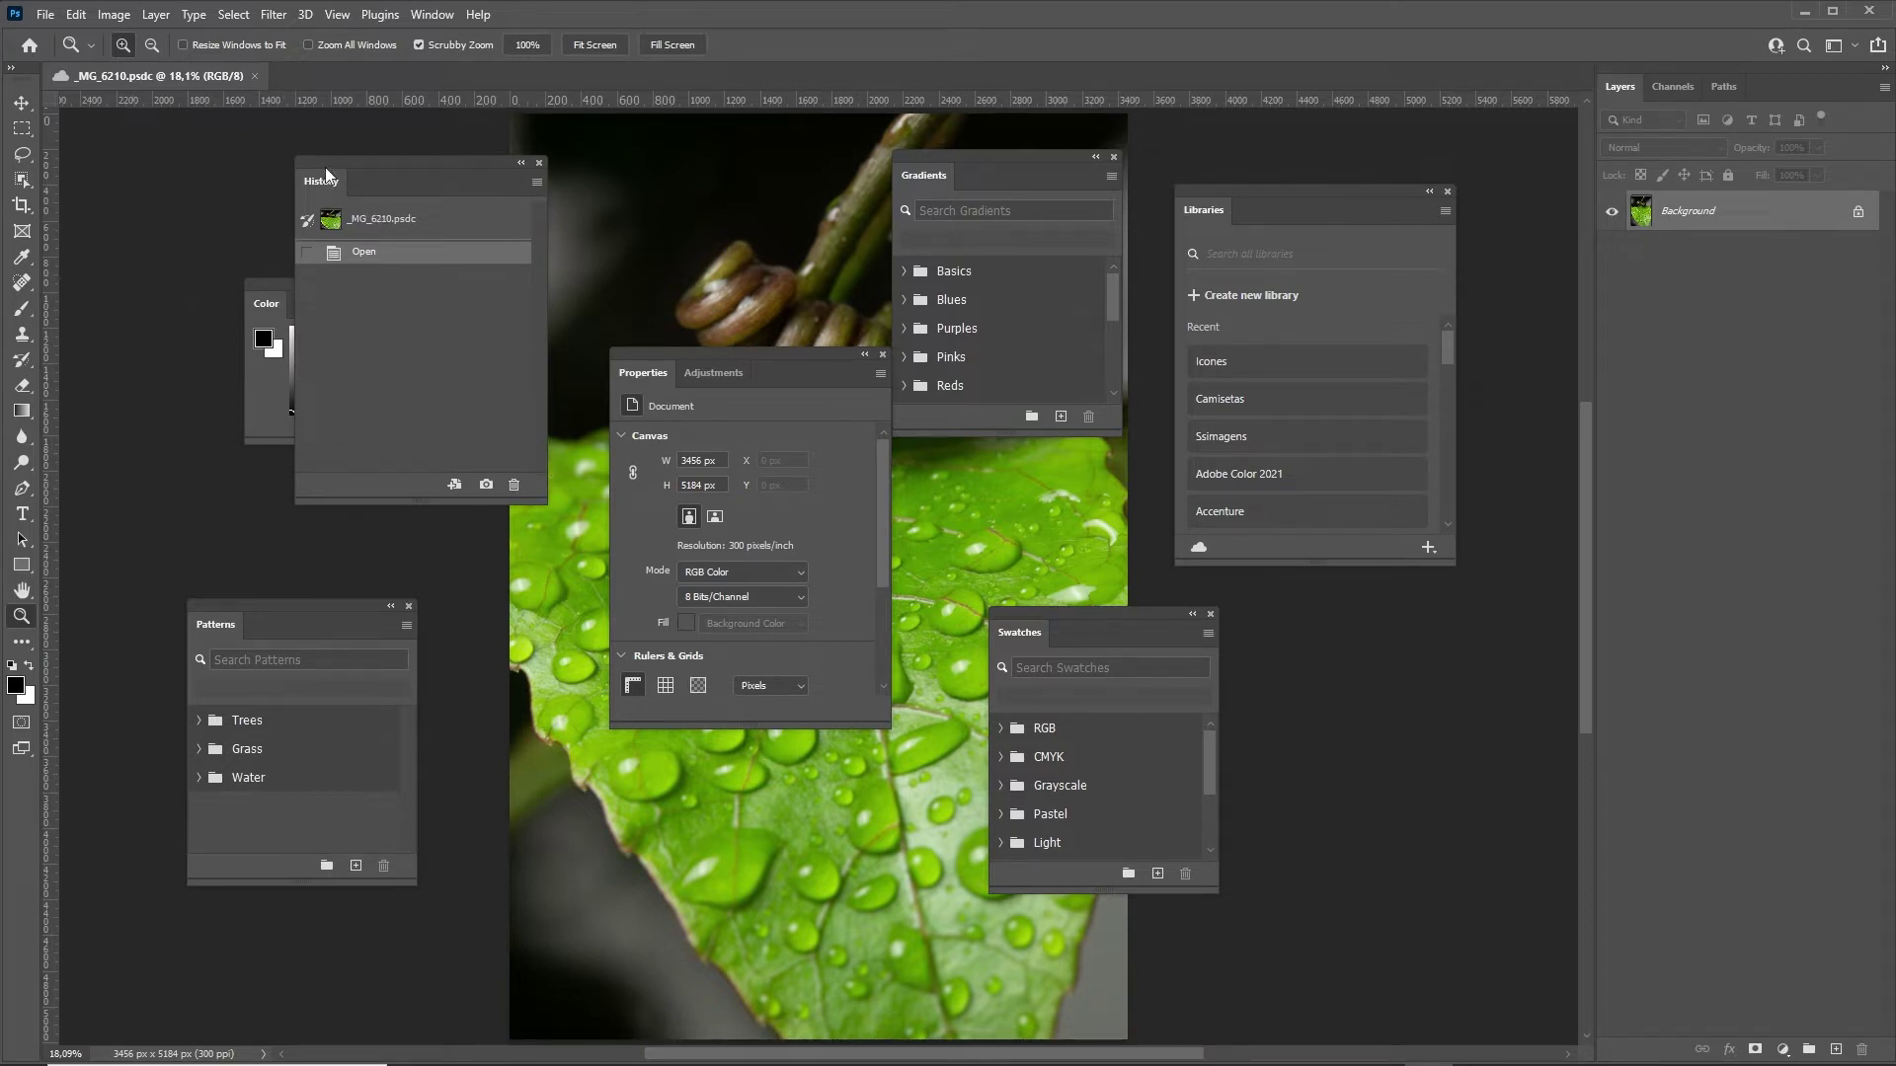
left_click_drag(332, 171, 616, 394)
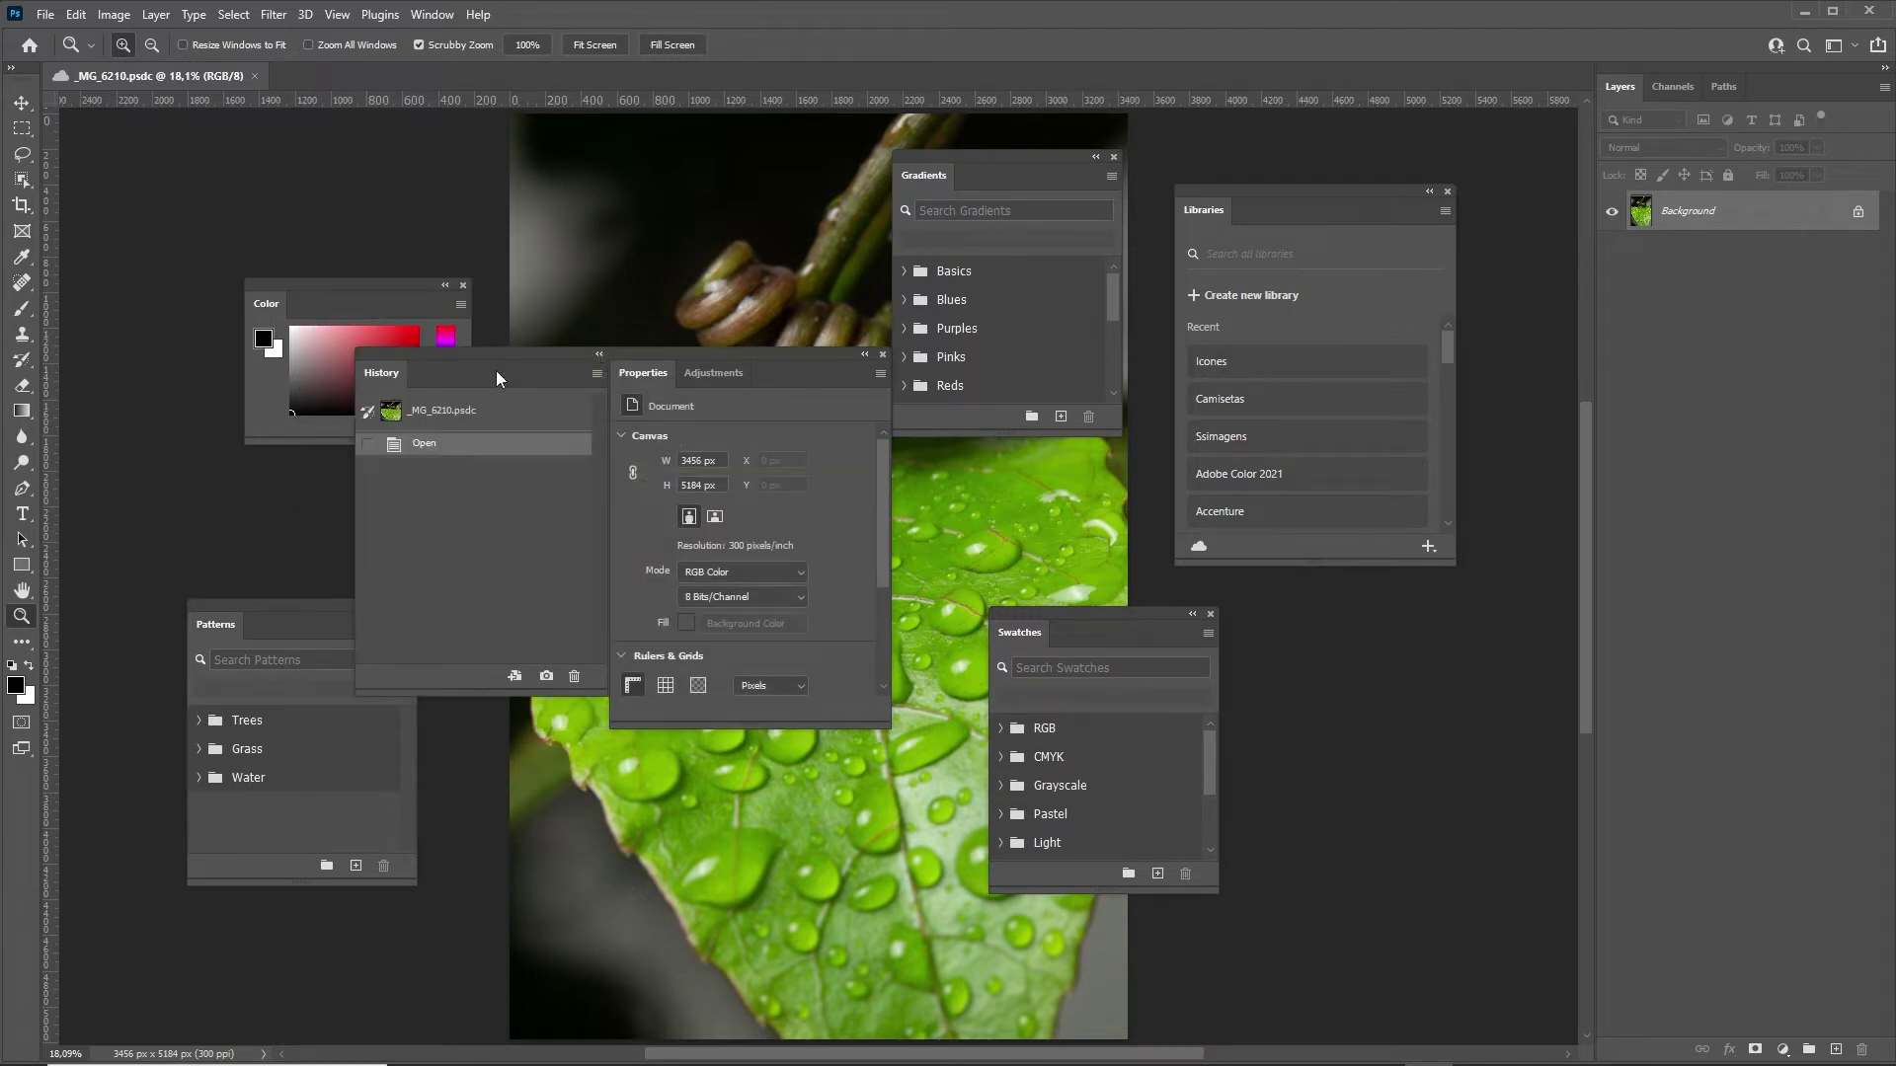
left_click(599, 355)
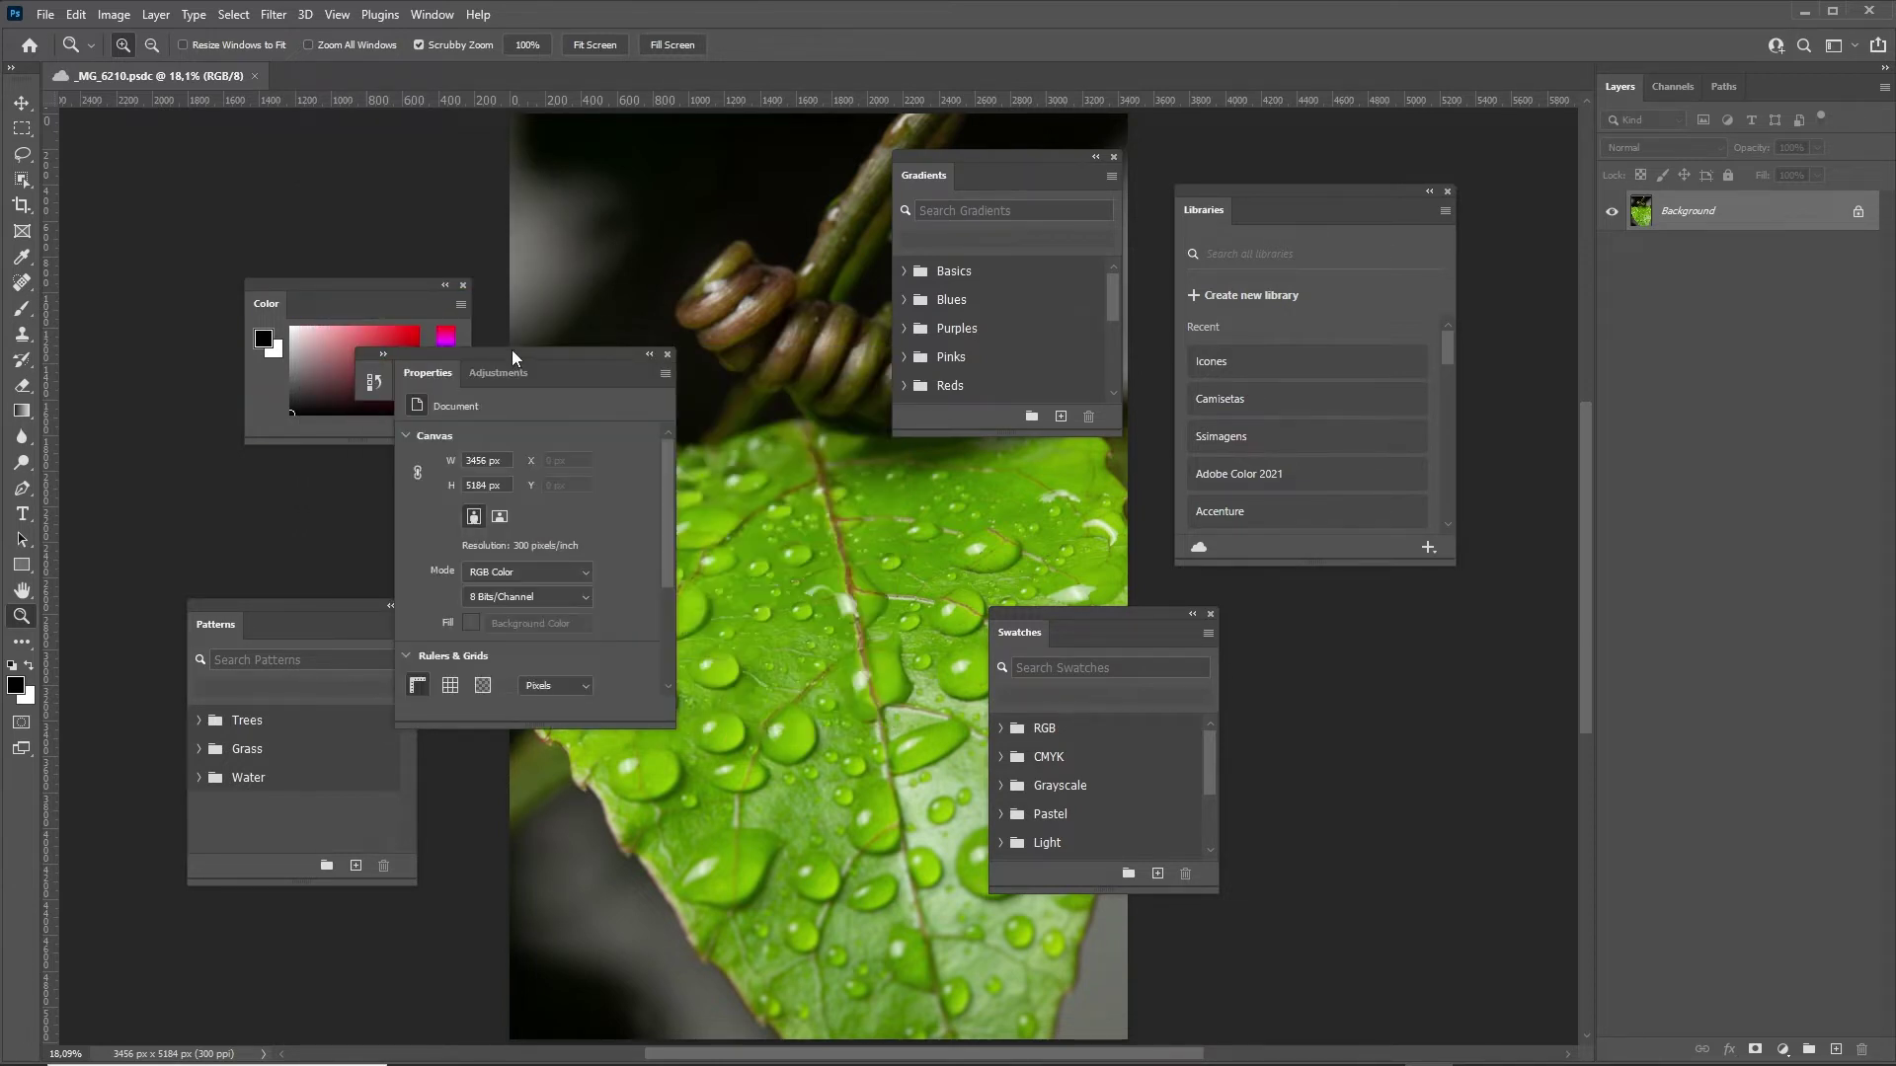
Dock the Properties group beneath the Layers panel and make it taller.
left_click_drag(511, 350, 679, 351)
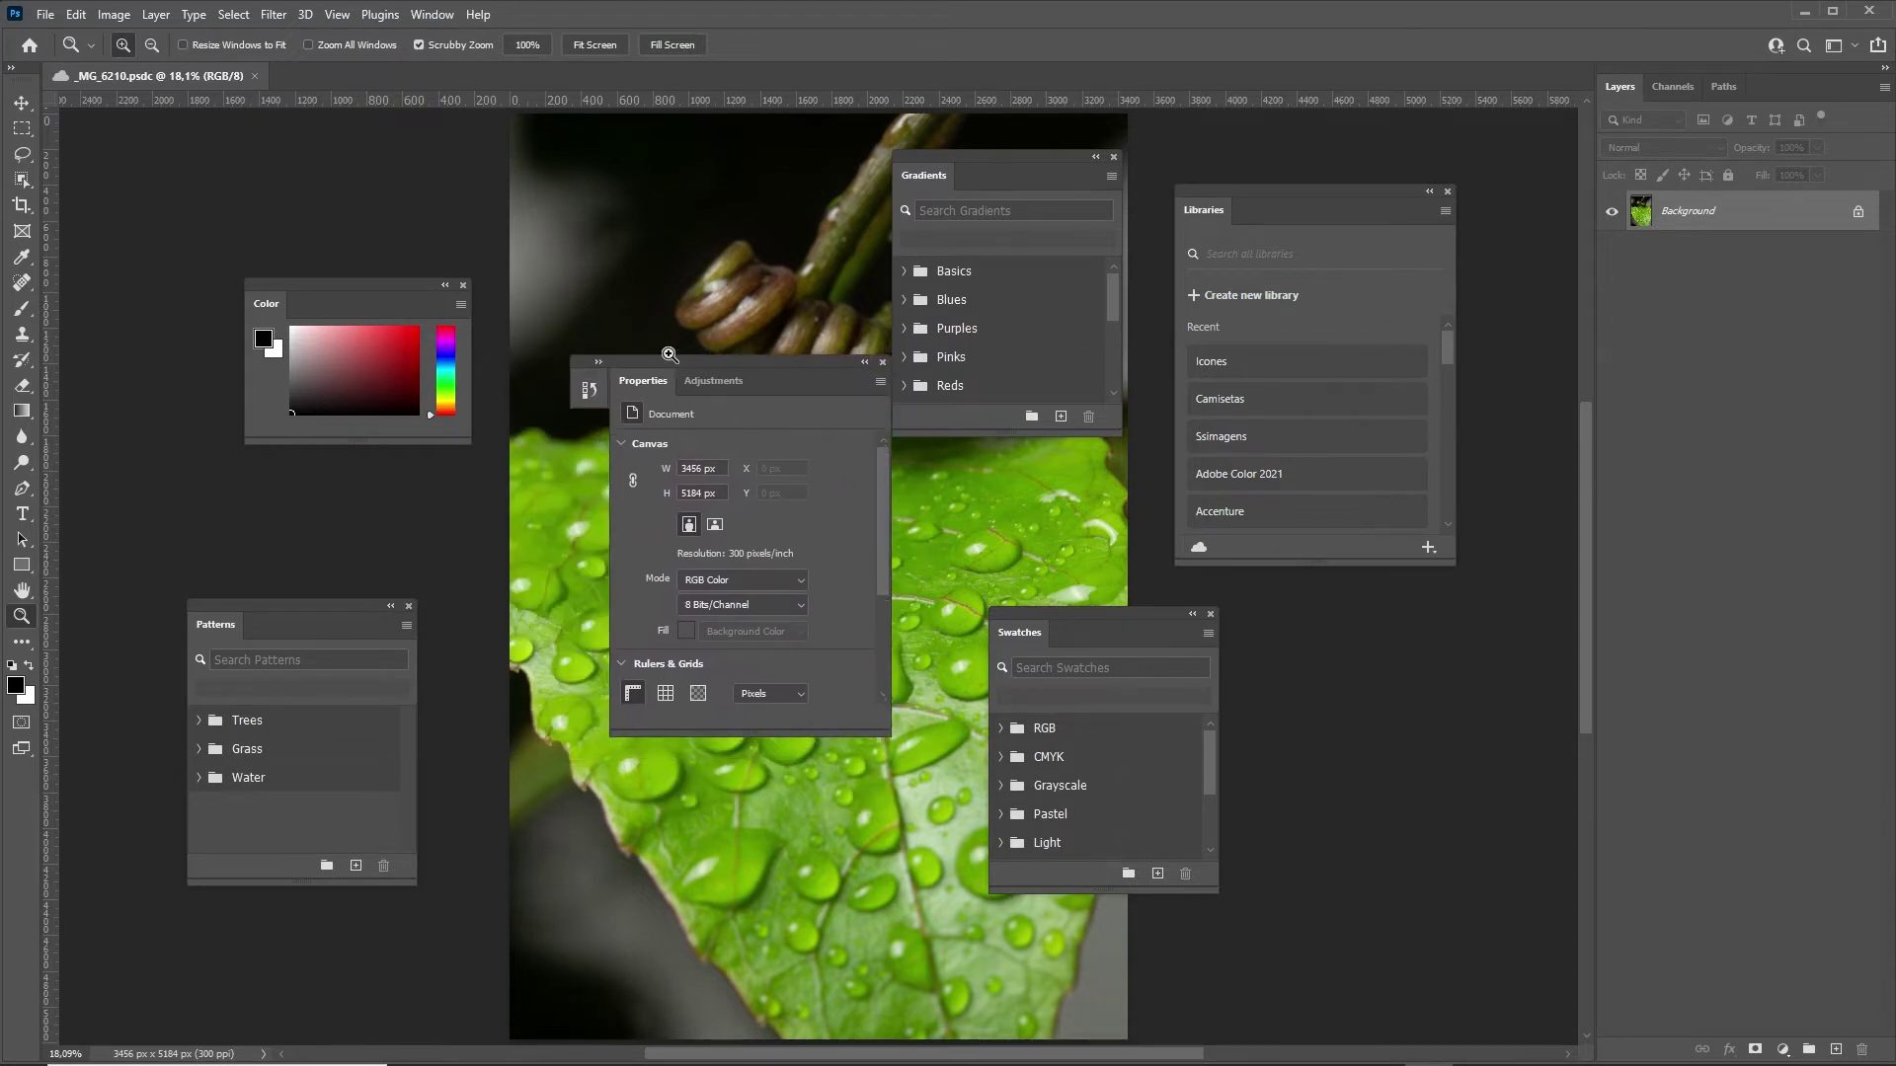
left_click_drag(629, 354, 494, 460)
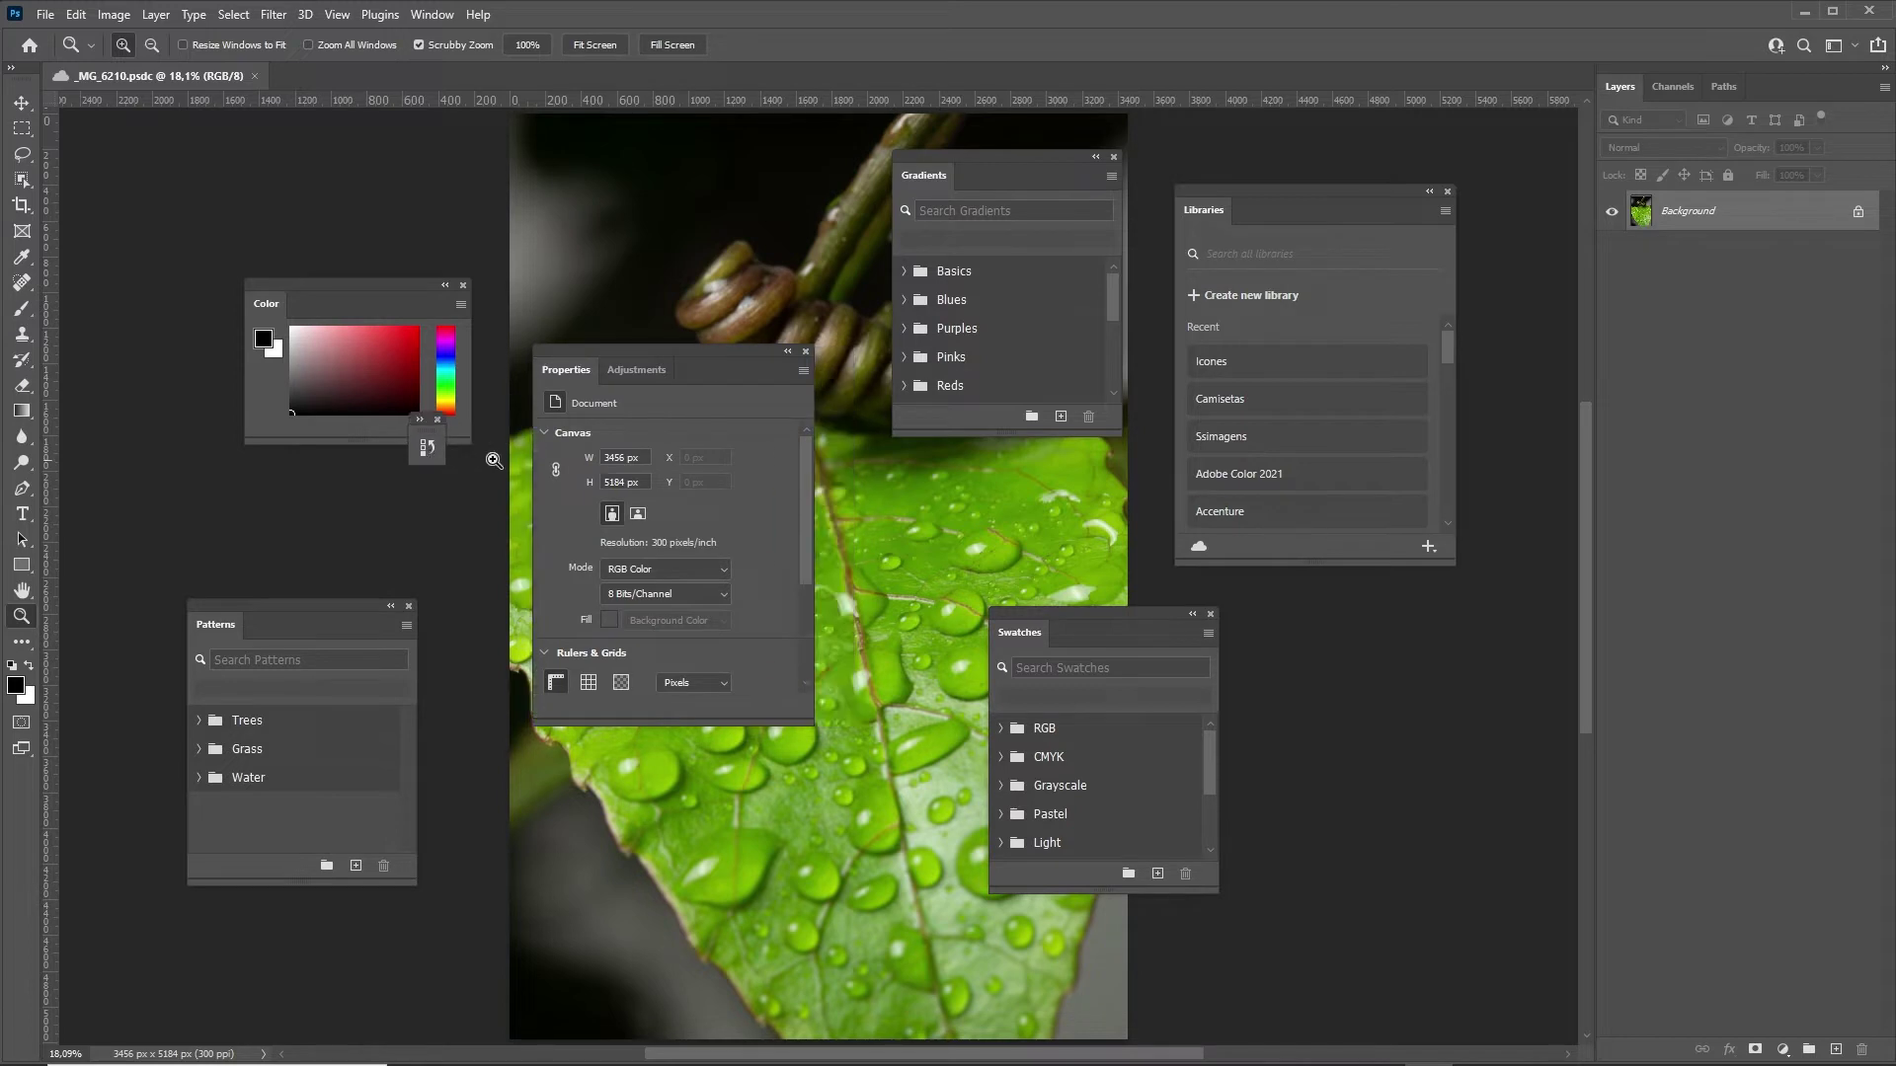
left_click_drag(613, 369, 1665, 924)
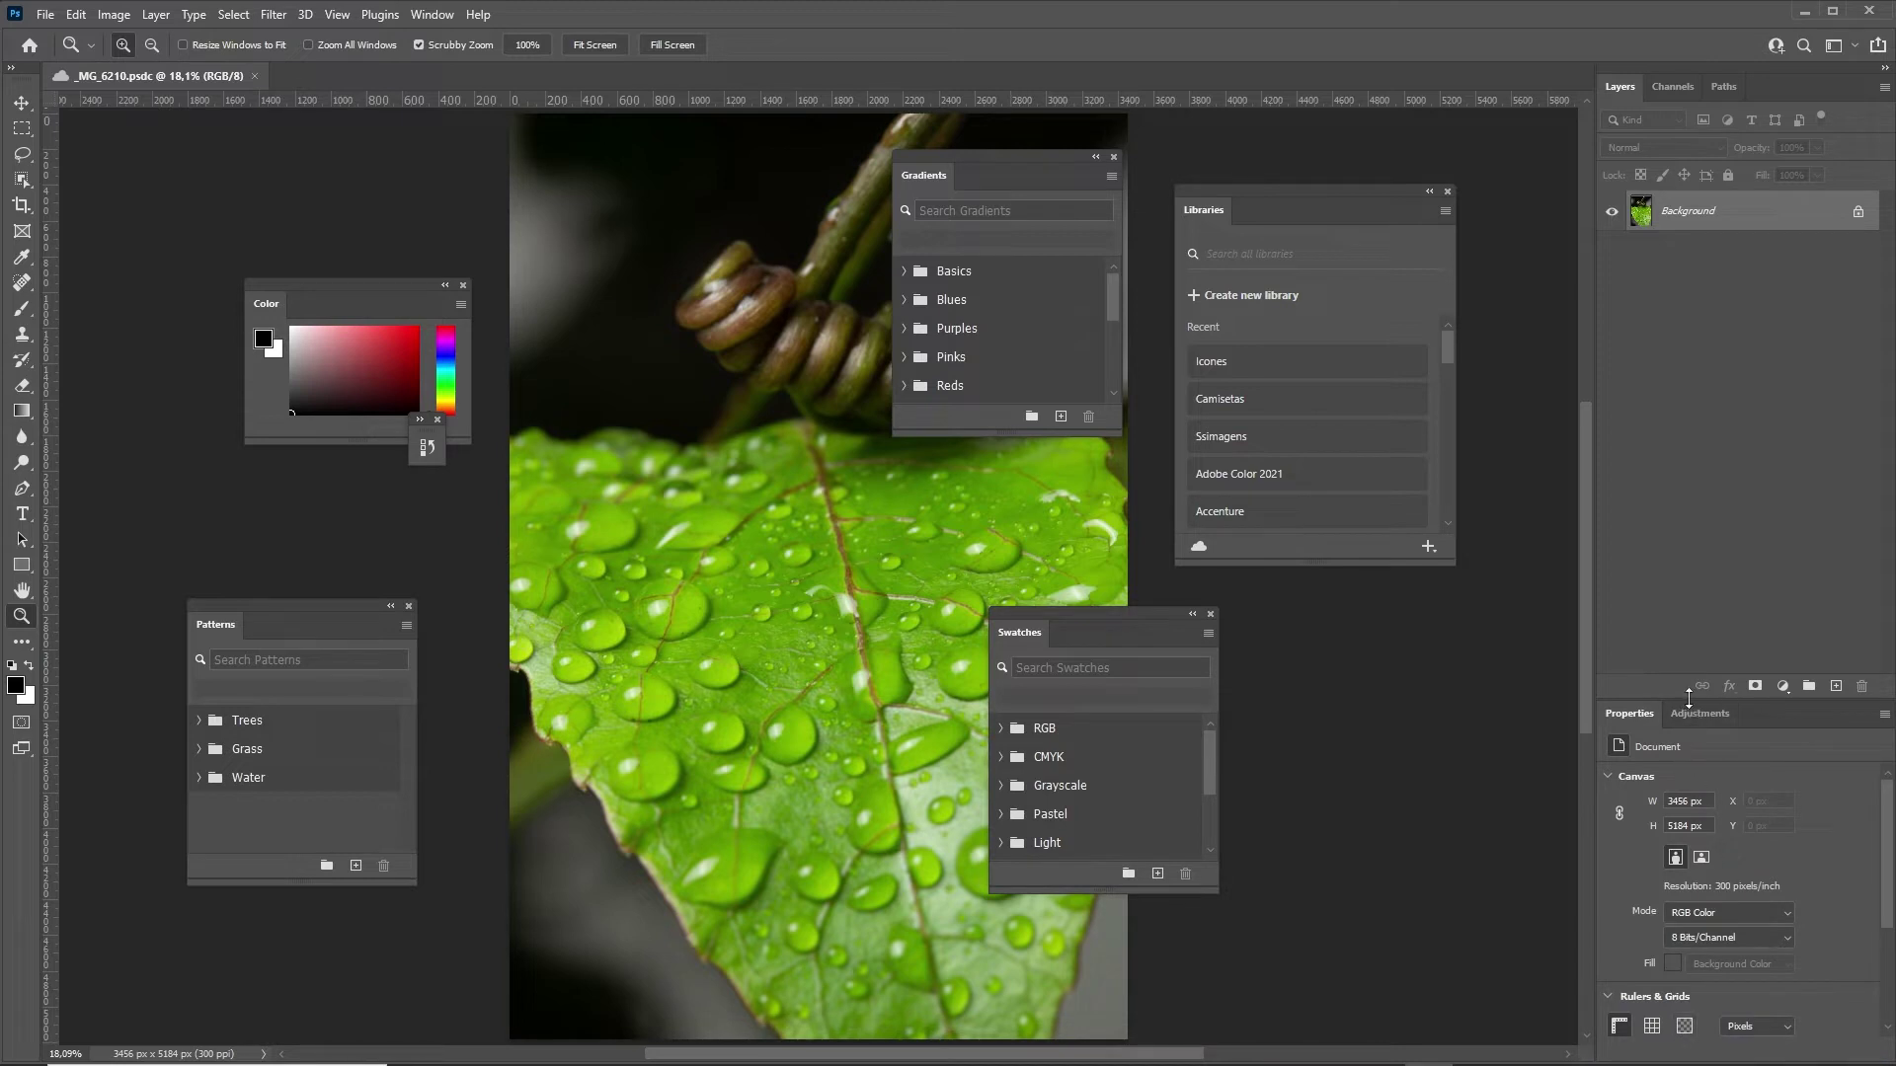
mouse_move(1688, 705)
left_mouse_down()
mouse_move(1686, 602)
mouse_move(1688, 650)
left_mouse_up()
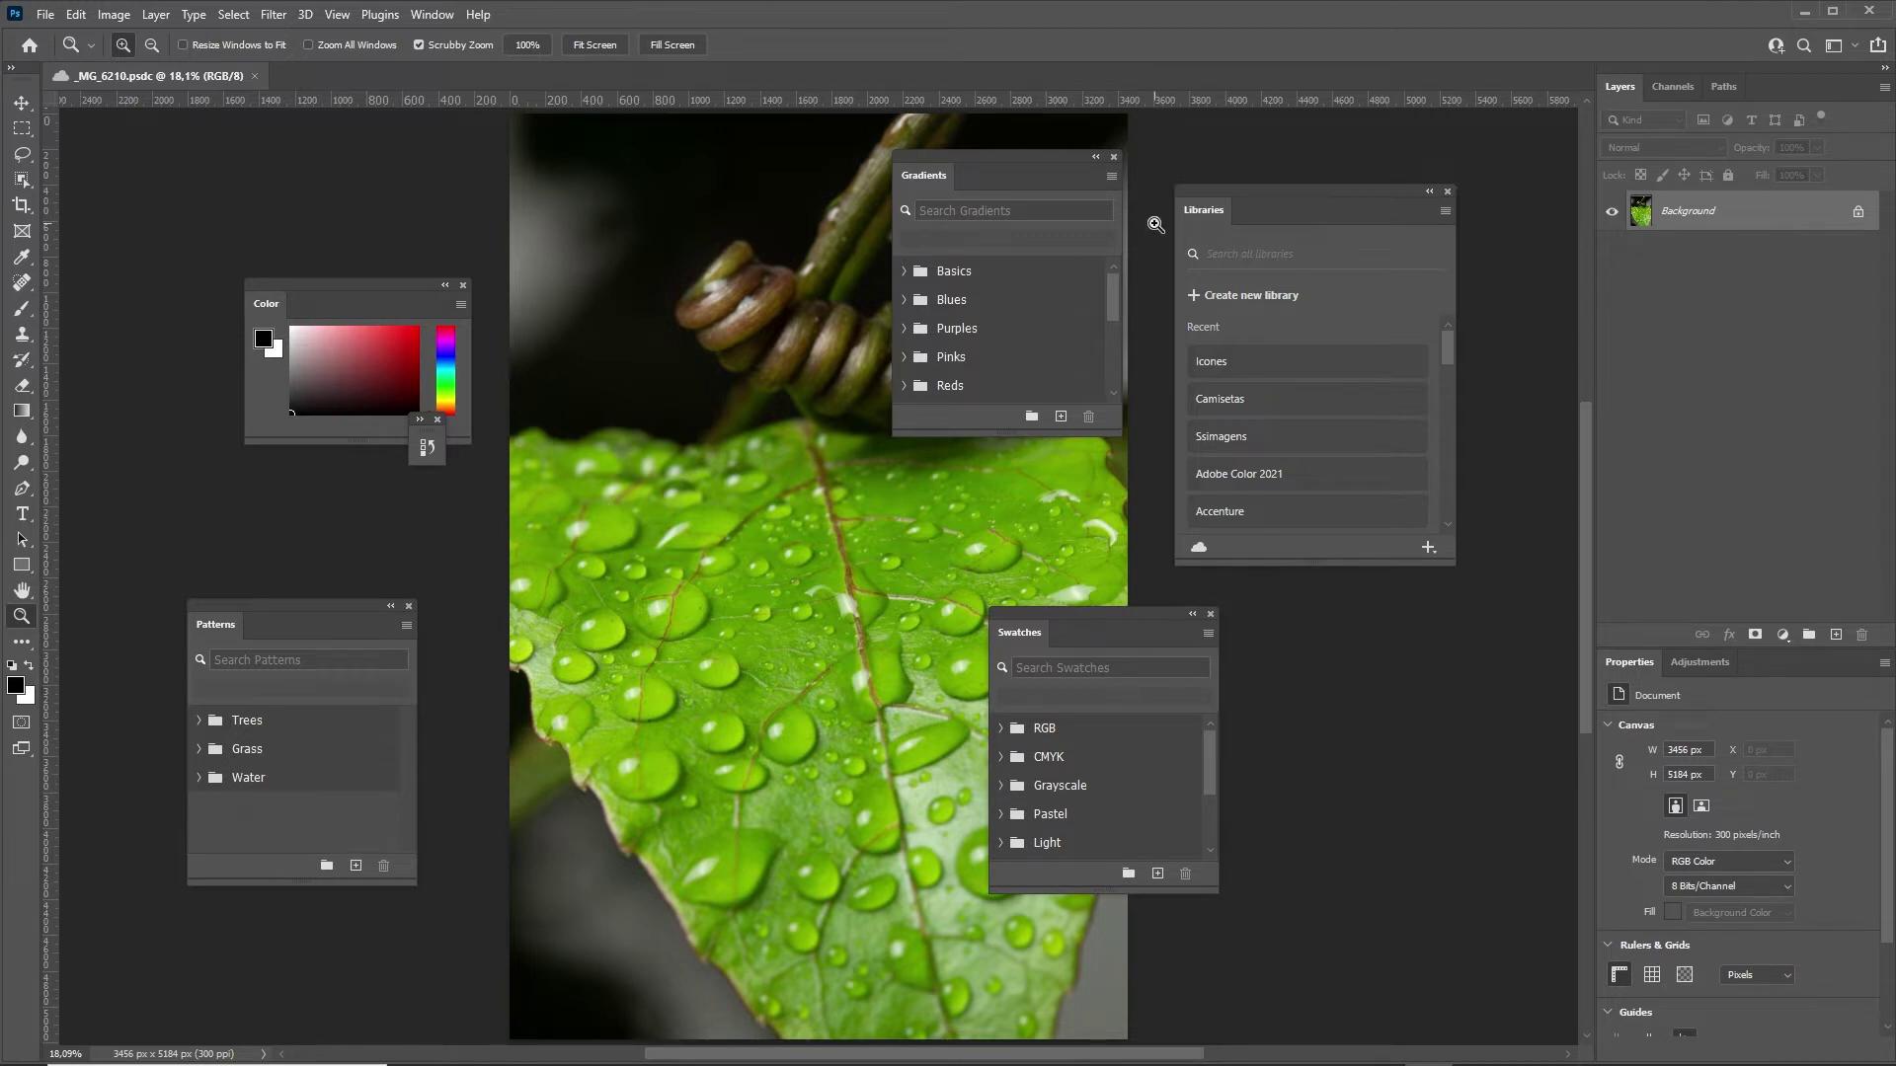
Close the Libraries, Gradients, Swatches, Color, Patterns and floating History panels.
left_click(429, 11)
left_click(1373, 709)
left_click(1447, 191)
left_click(1114, 157)
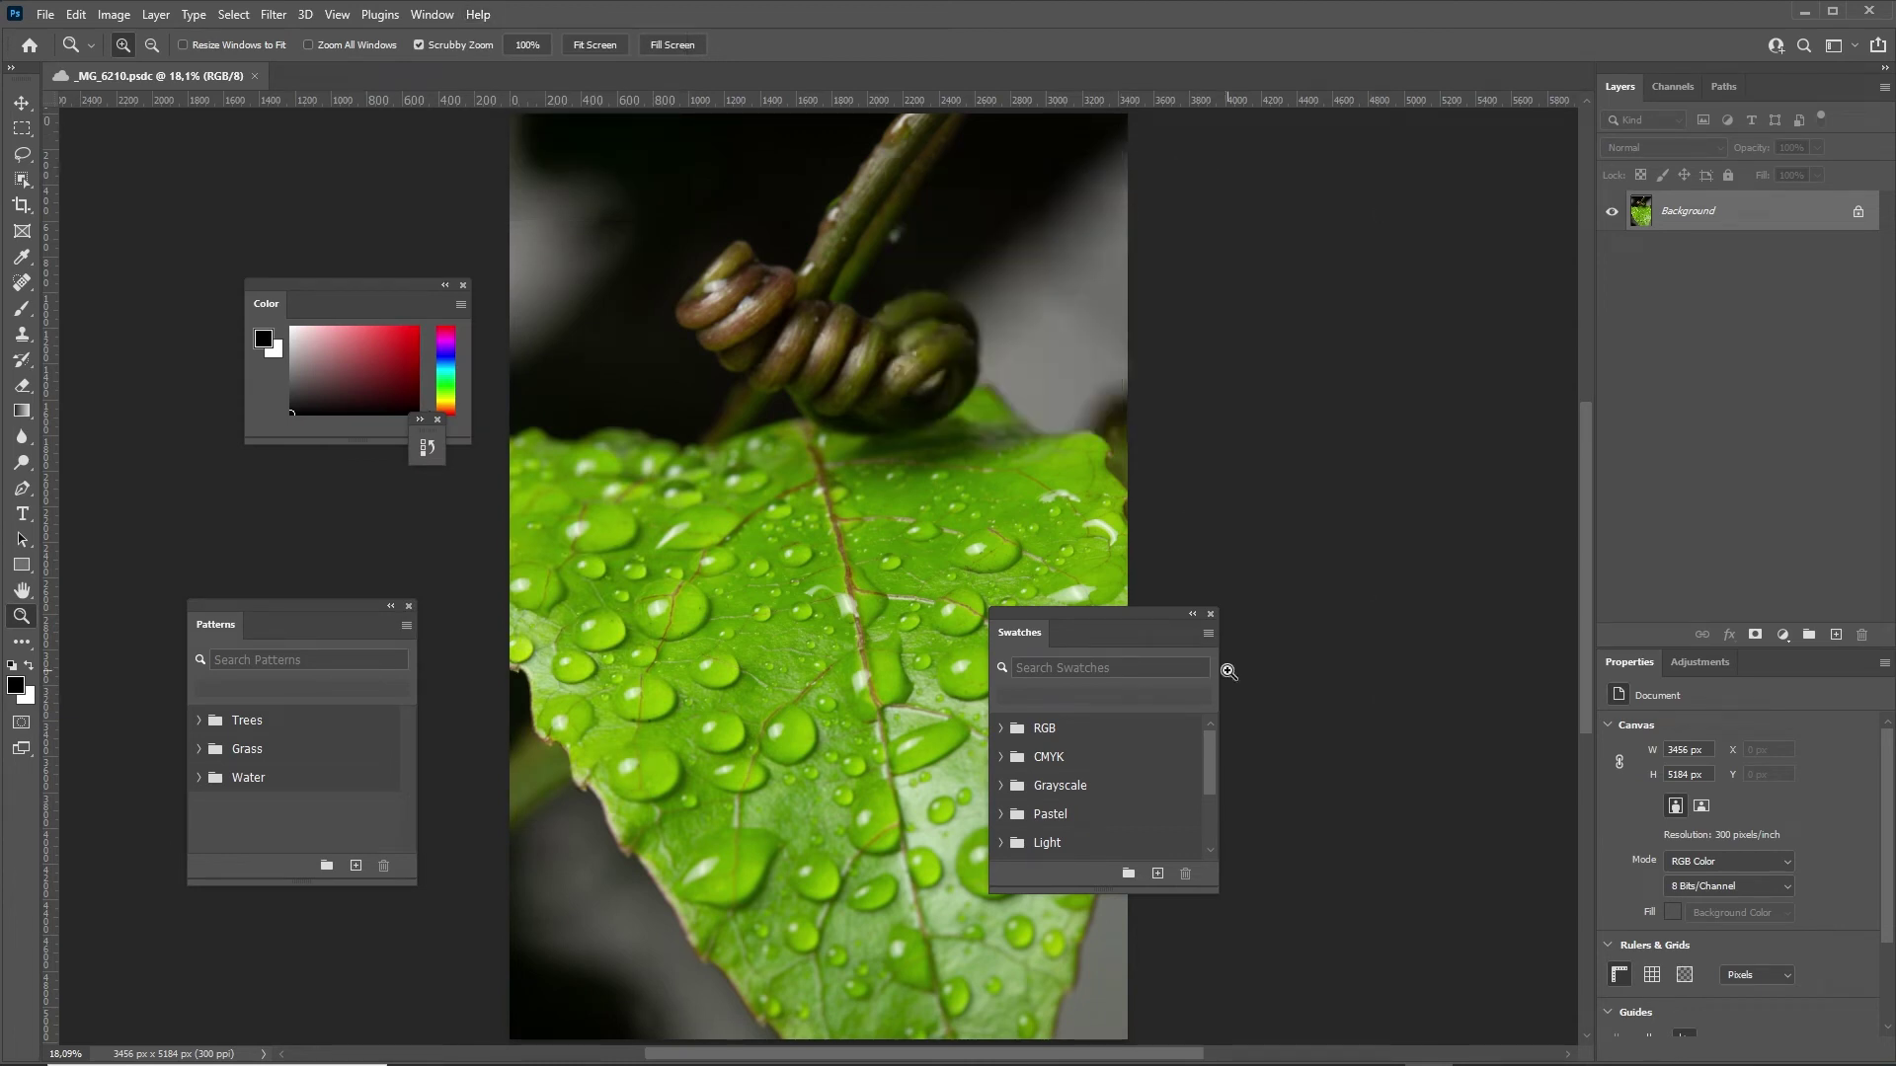
left_click(1210, 613)
left_click(463, 285)
left_click(426, 448)
left_click(409, 605)
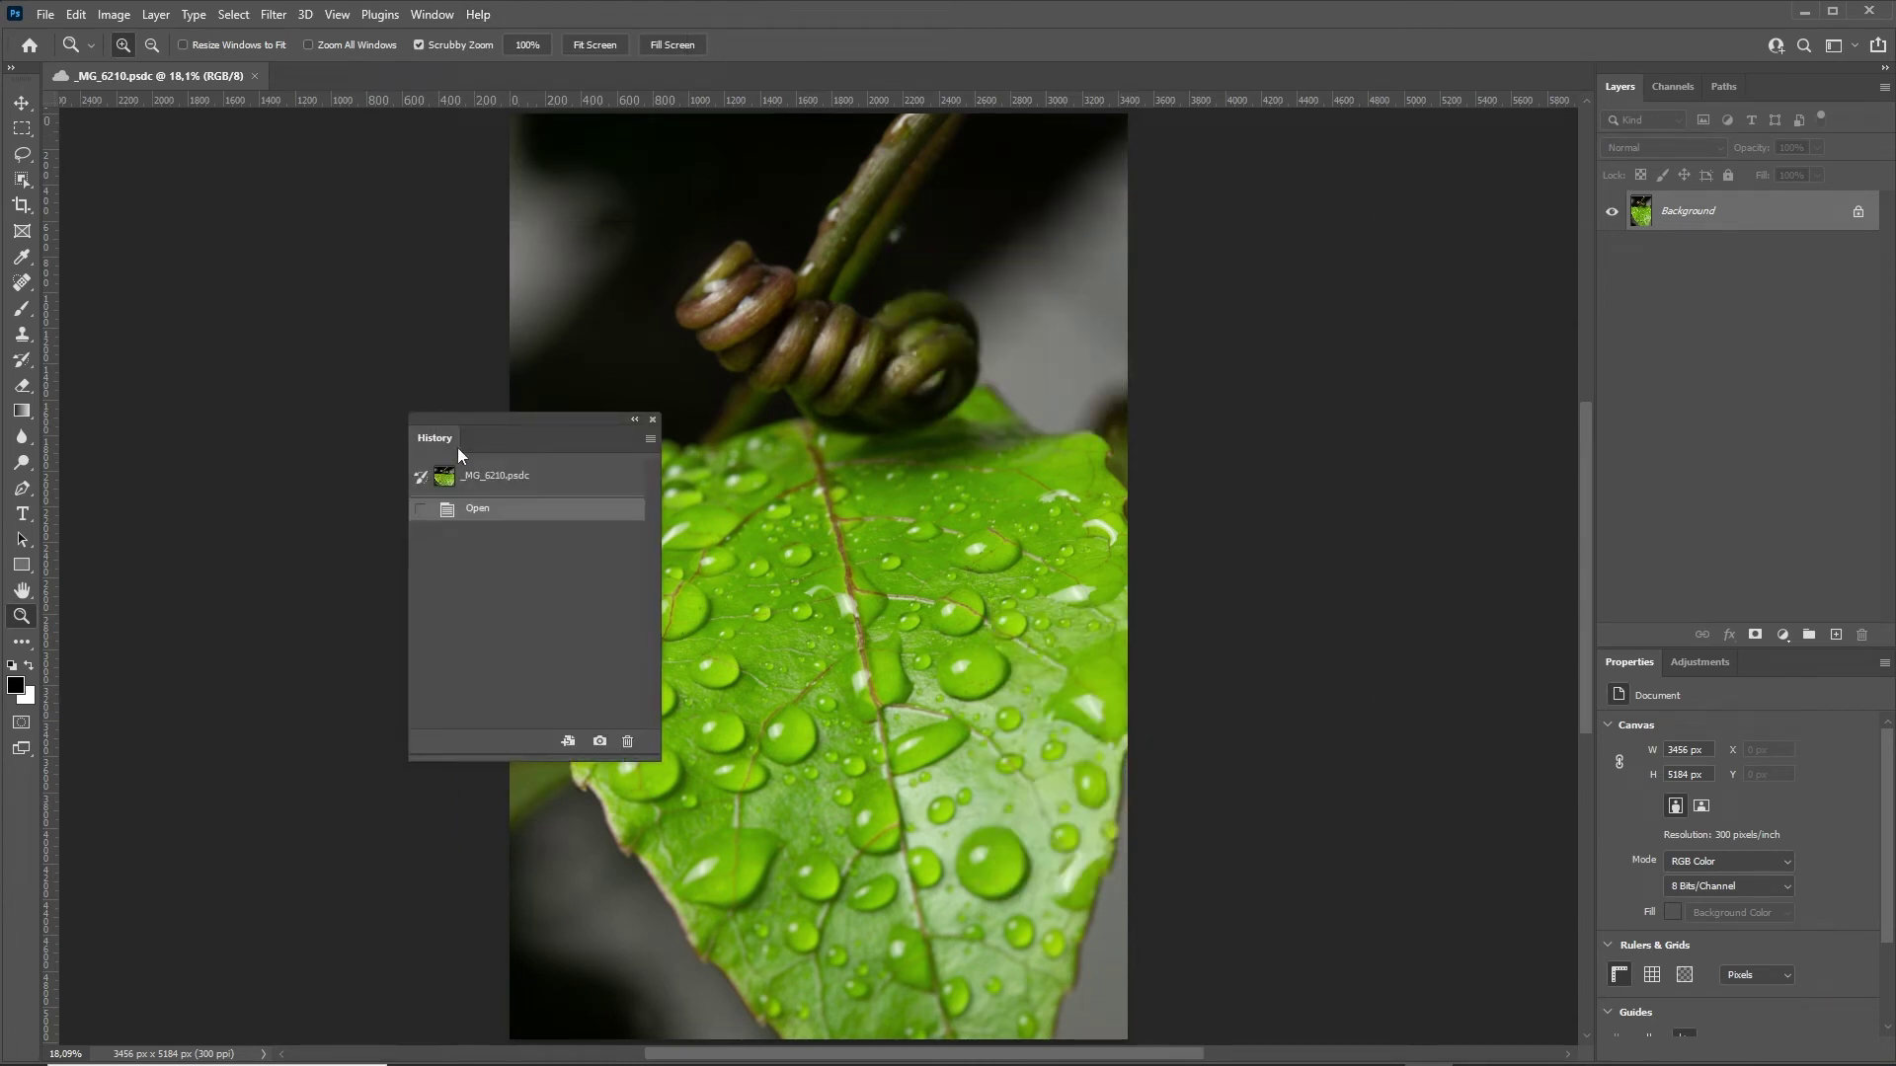
left_click(653, 419)
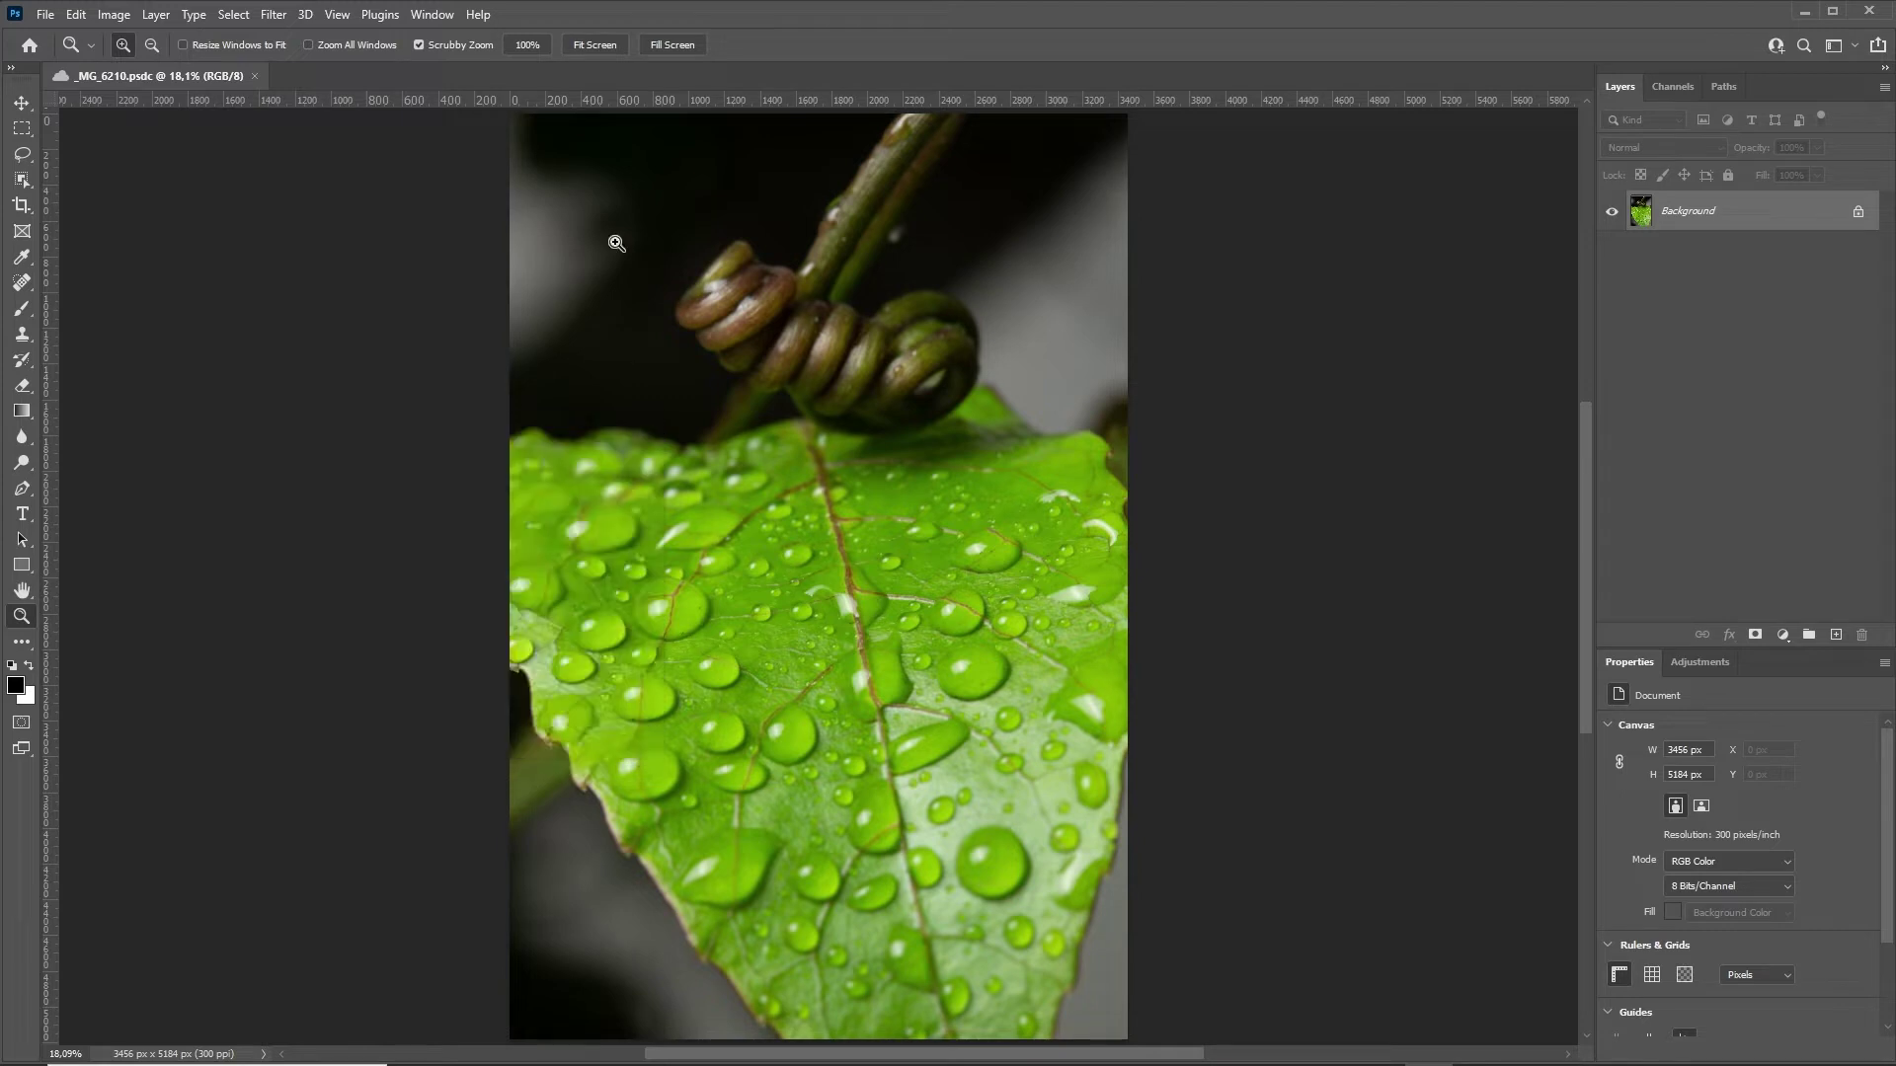
Reopen History from Window and dock it in the side column as a collapsed icon.
left_click(431, 15)
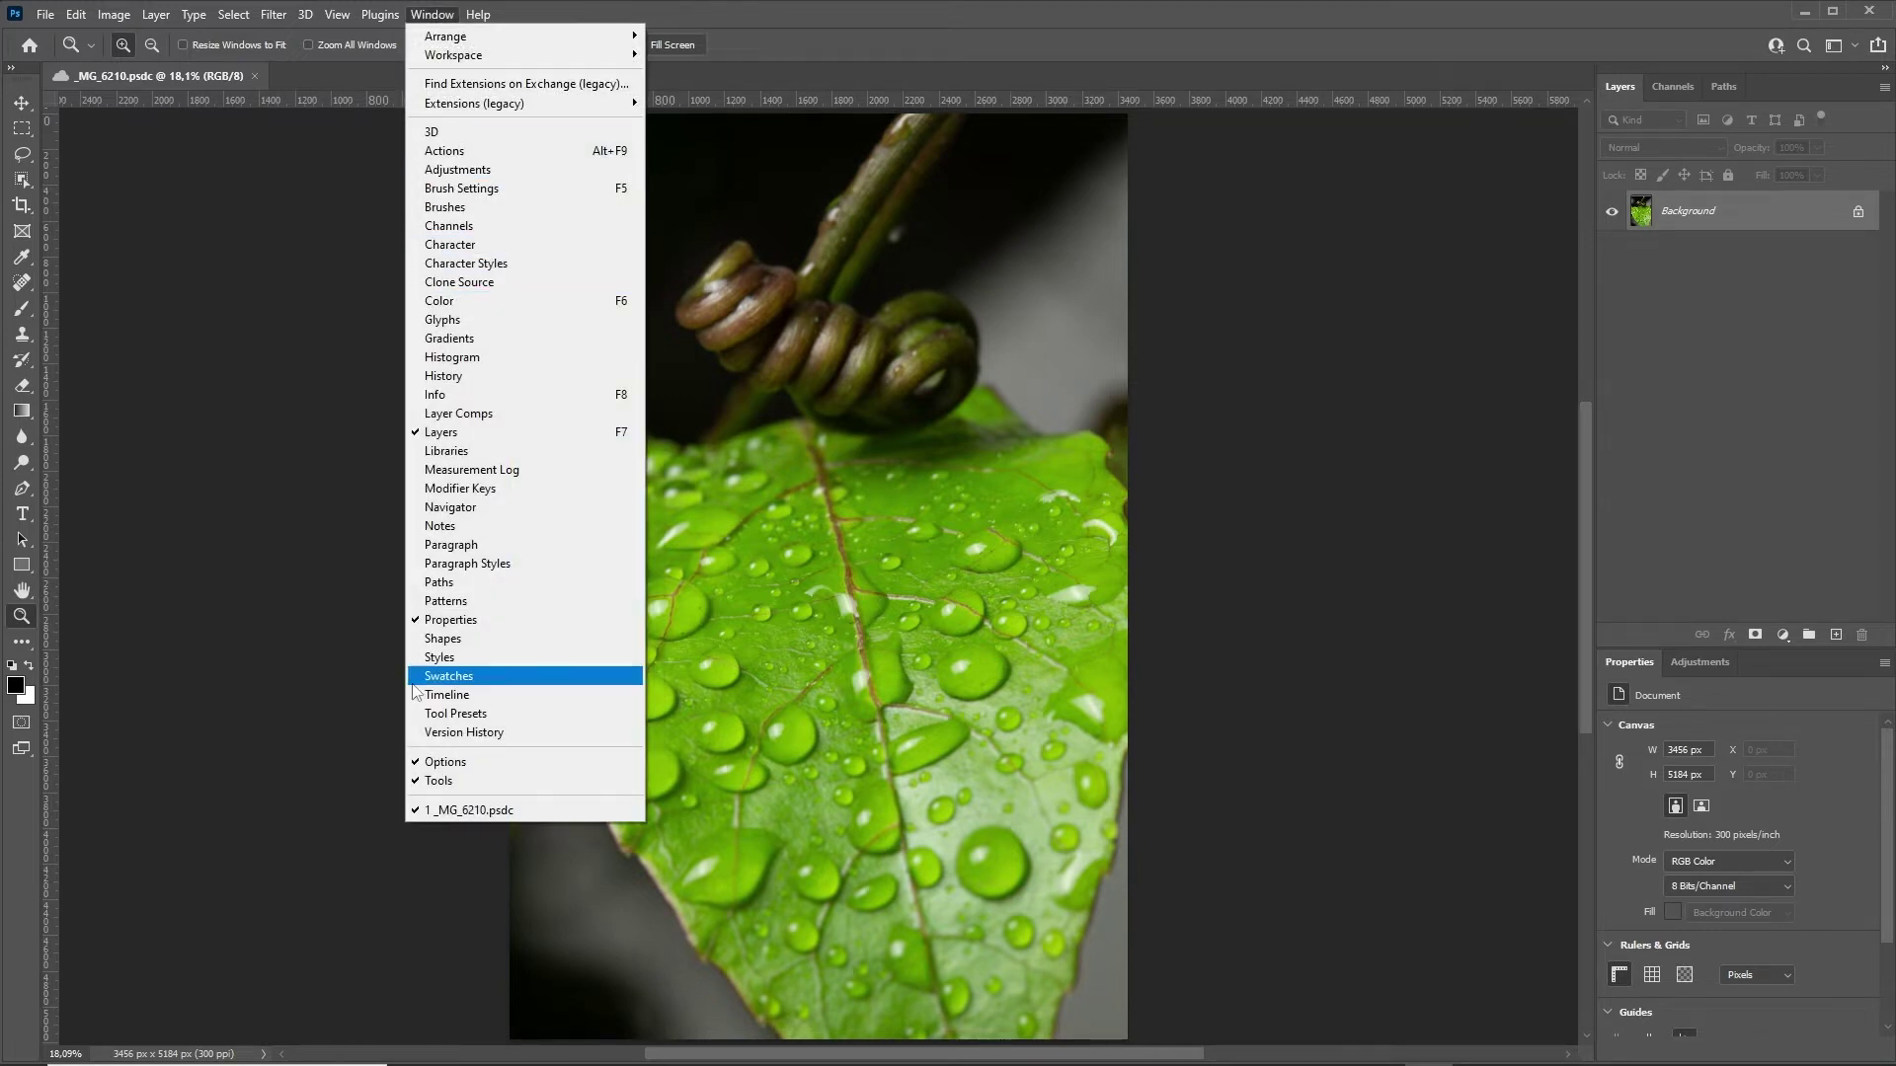
left_click(444, 376)
mouse_move(492, 412)
left_mouse_down()
mouse_move(1345, 306)
mouse_move(1575, 103)
left_mouse_up()
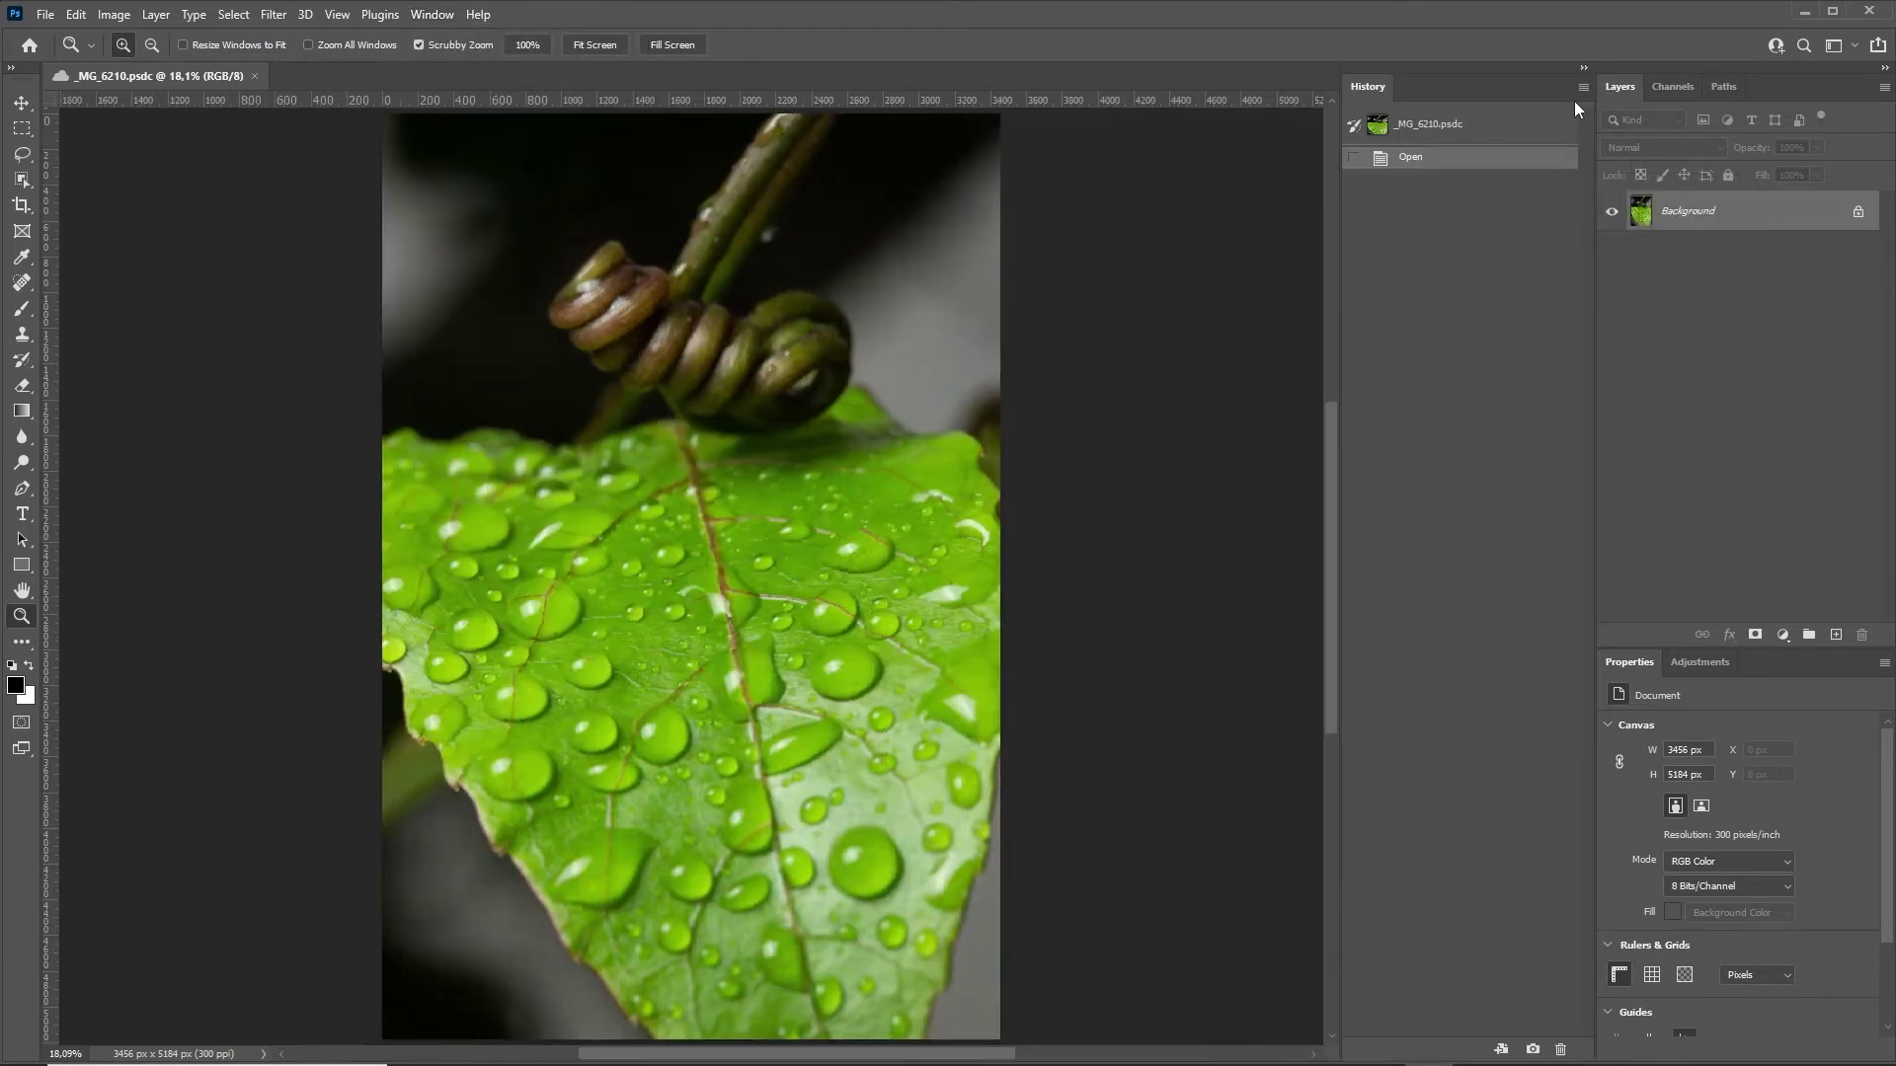
left_click(1583, 68)
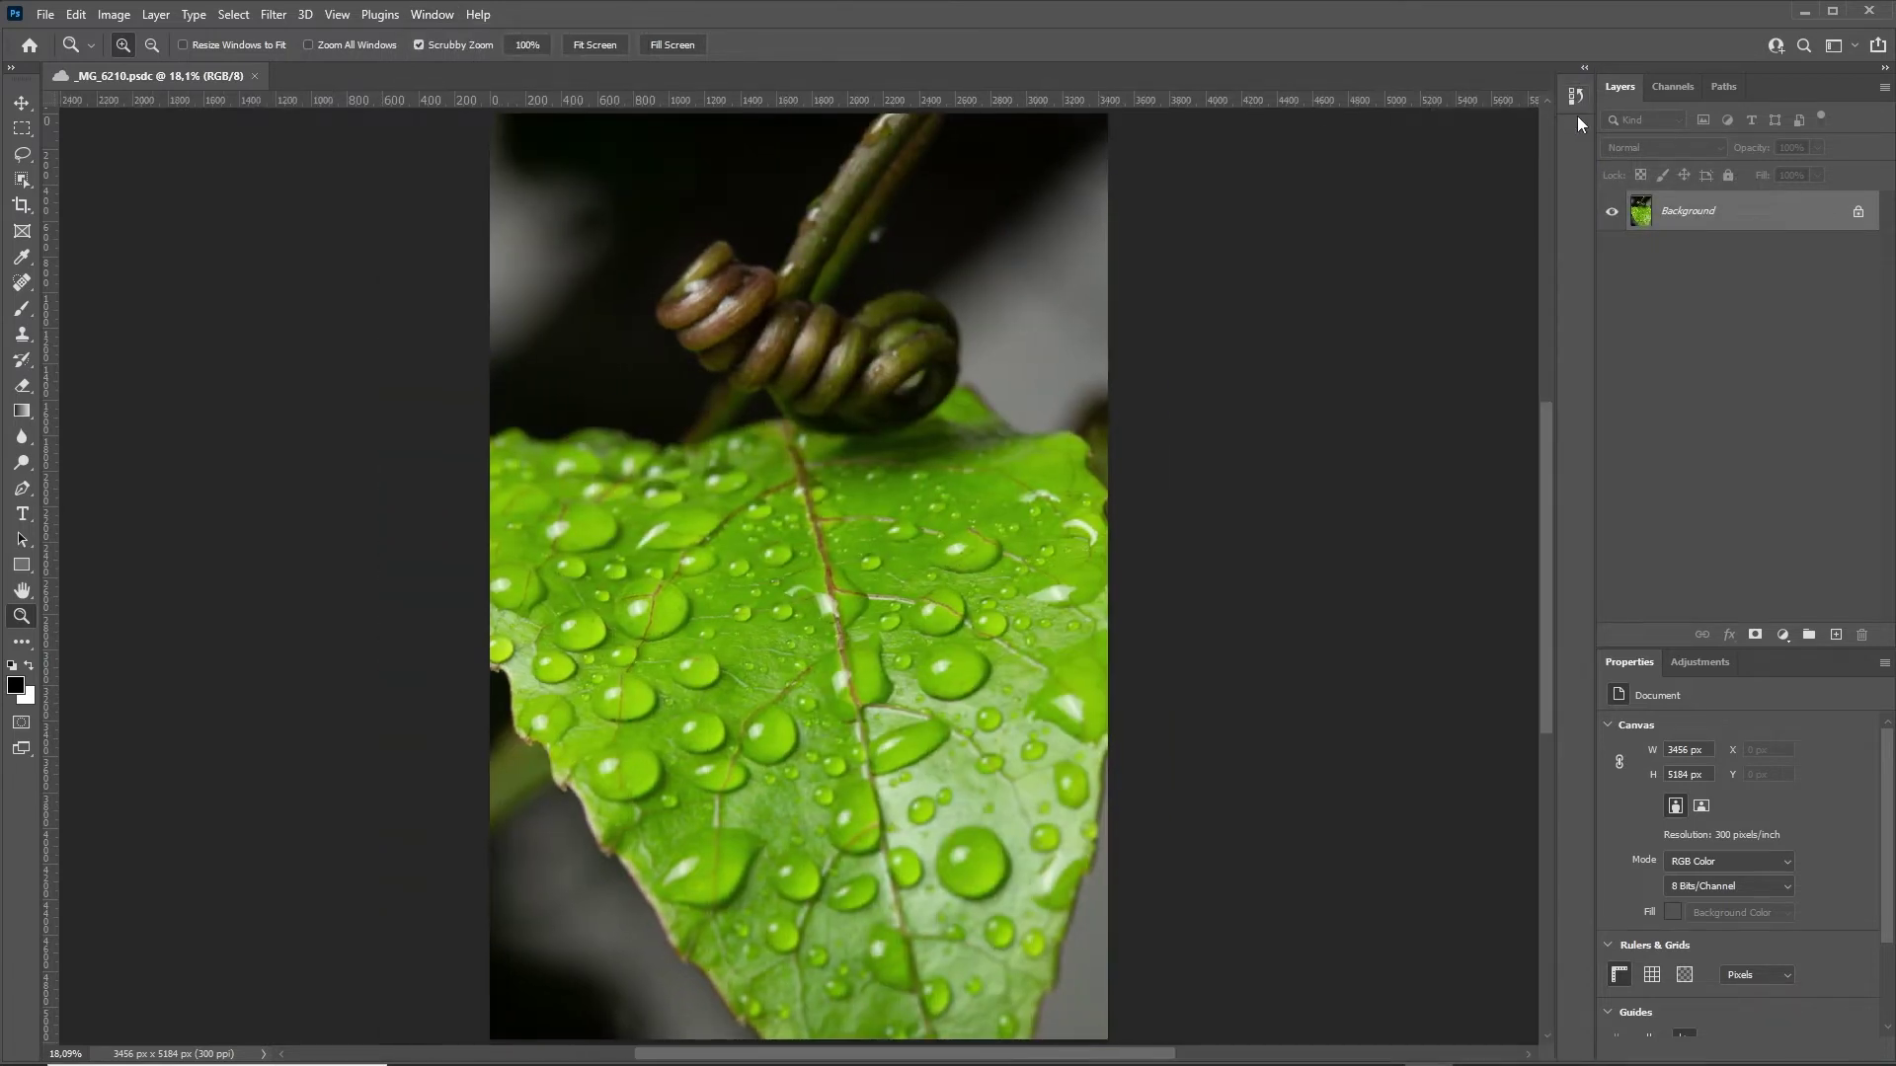
Show the Histogram in Expanded View with the Luminosity channel, docked as a collapsed icon.
left_click(431, 14)
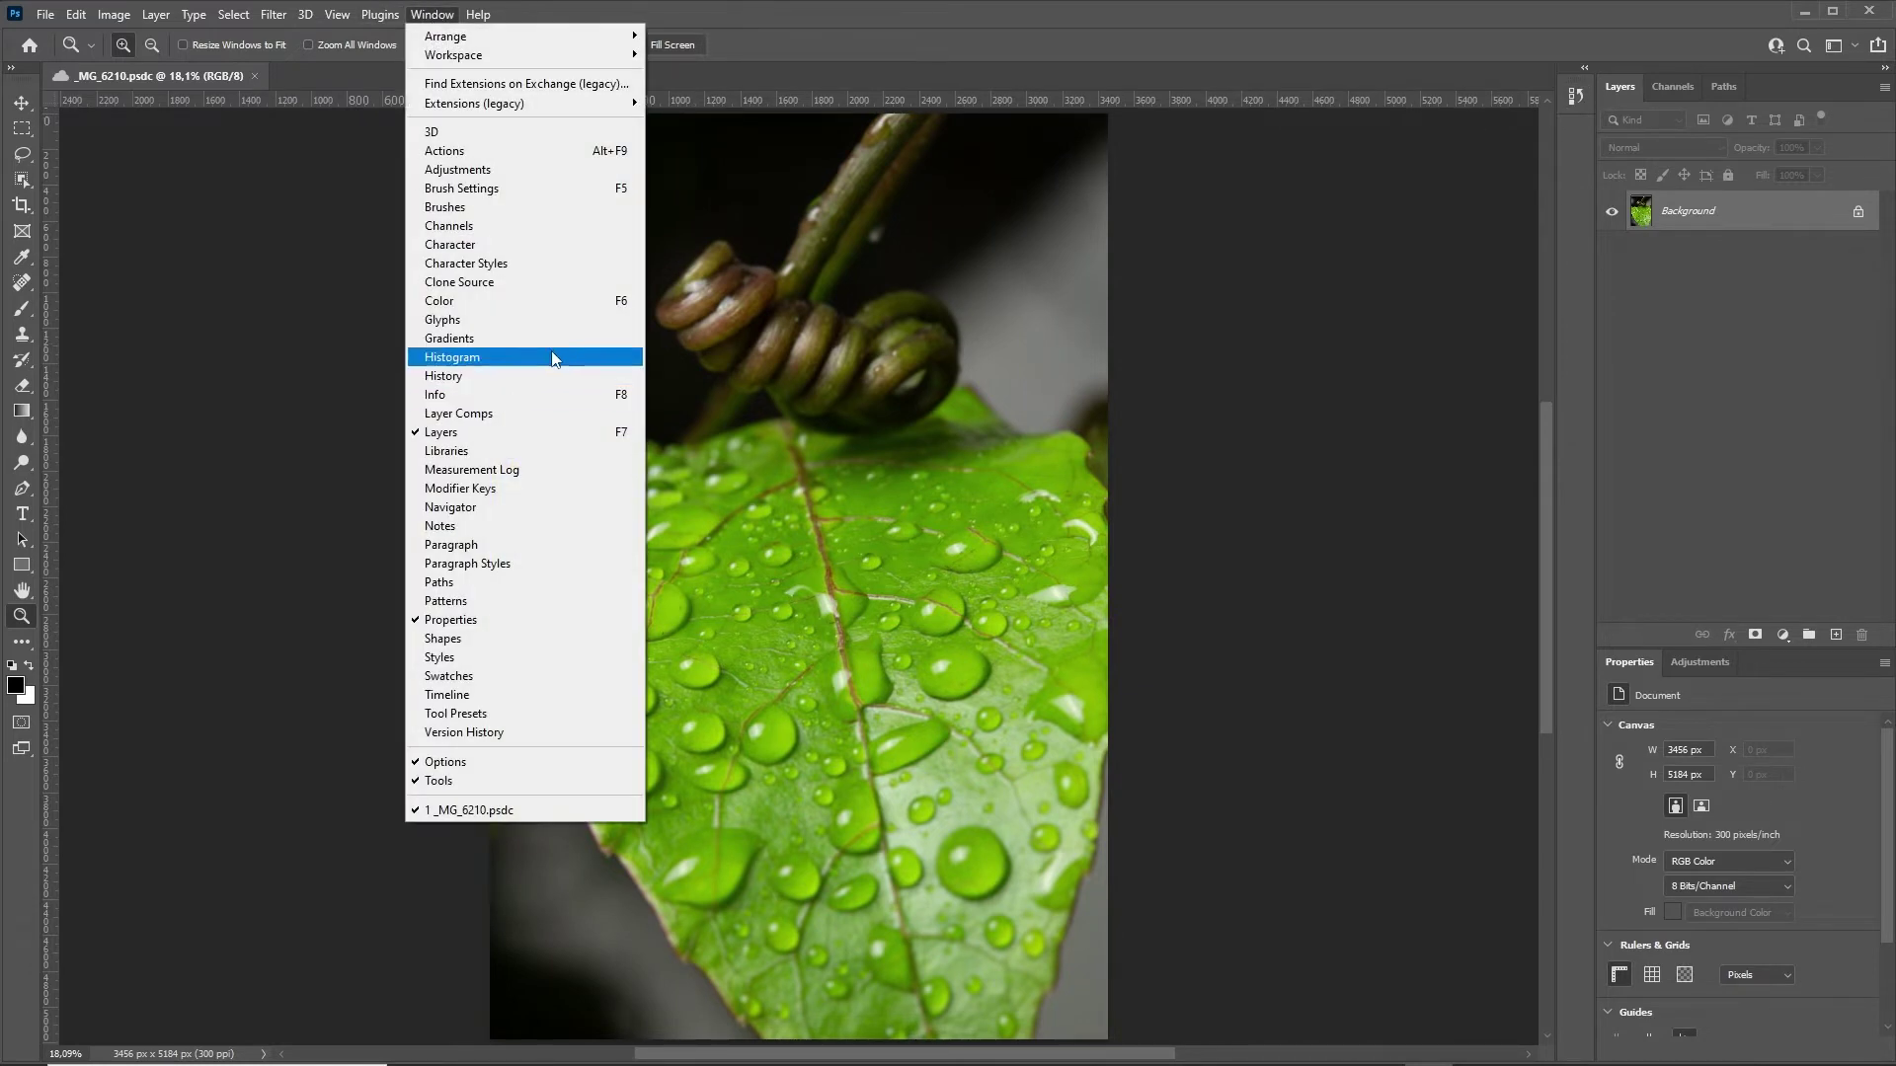
left_click(470, 359)
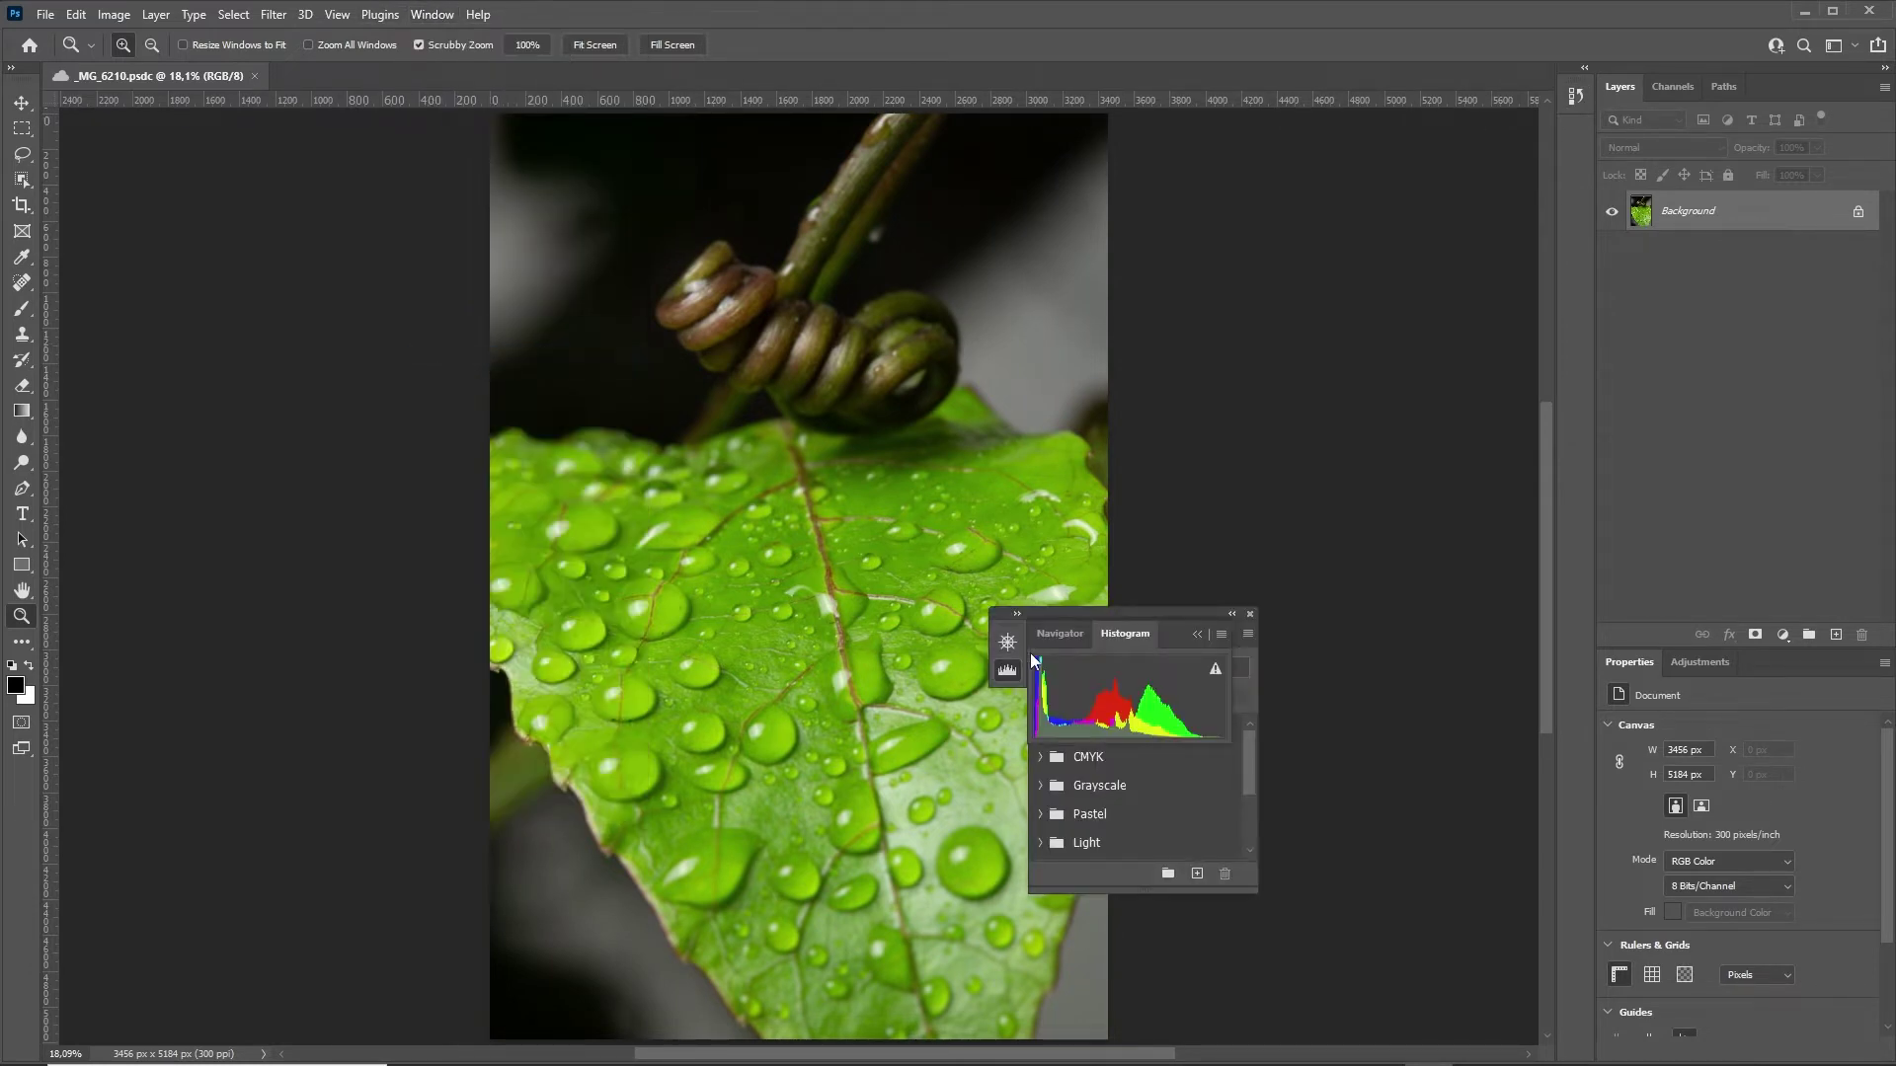
left_click_drag(1139, 644, 678, 301)
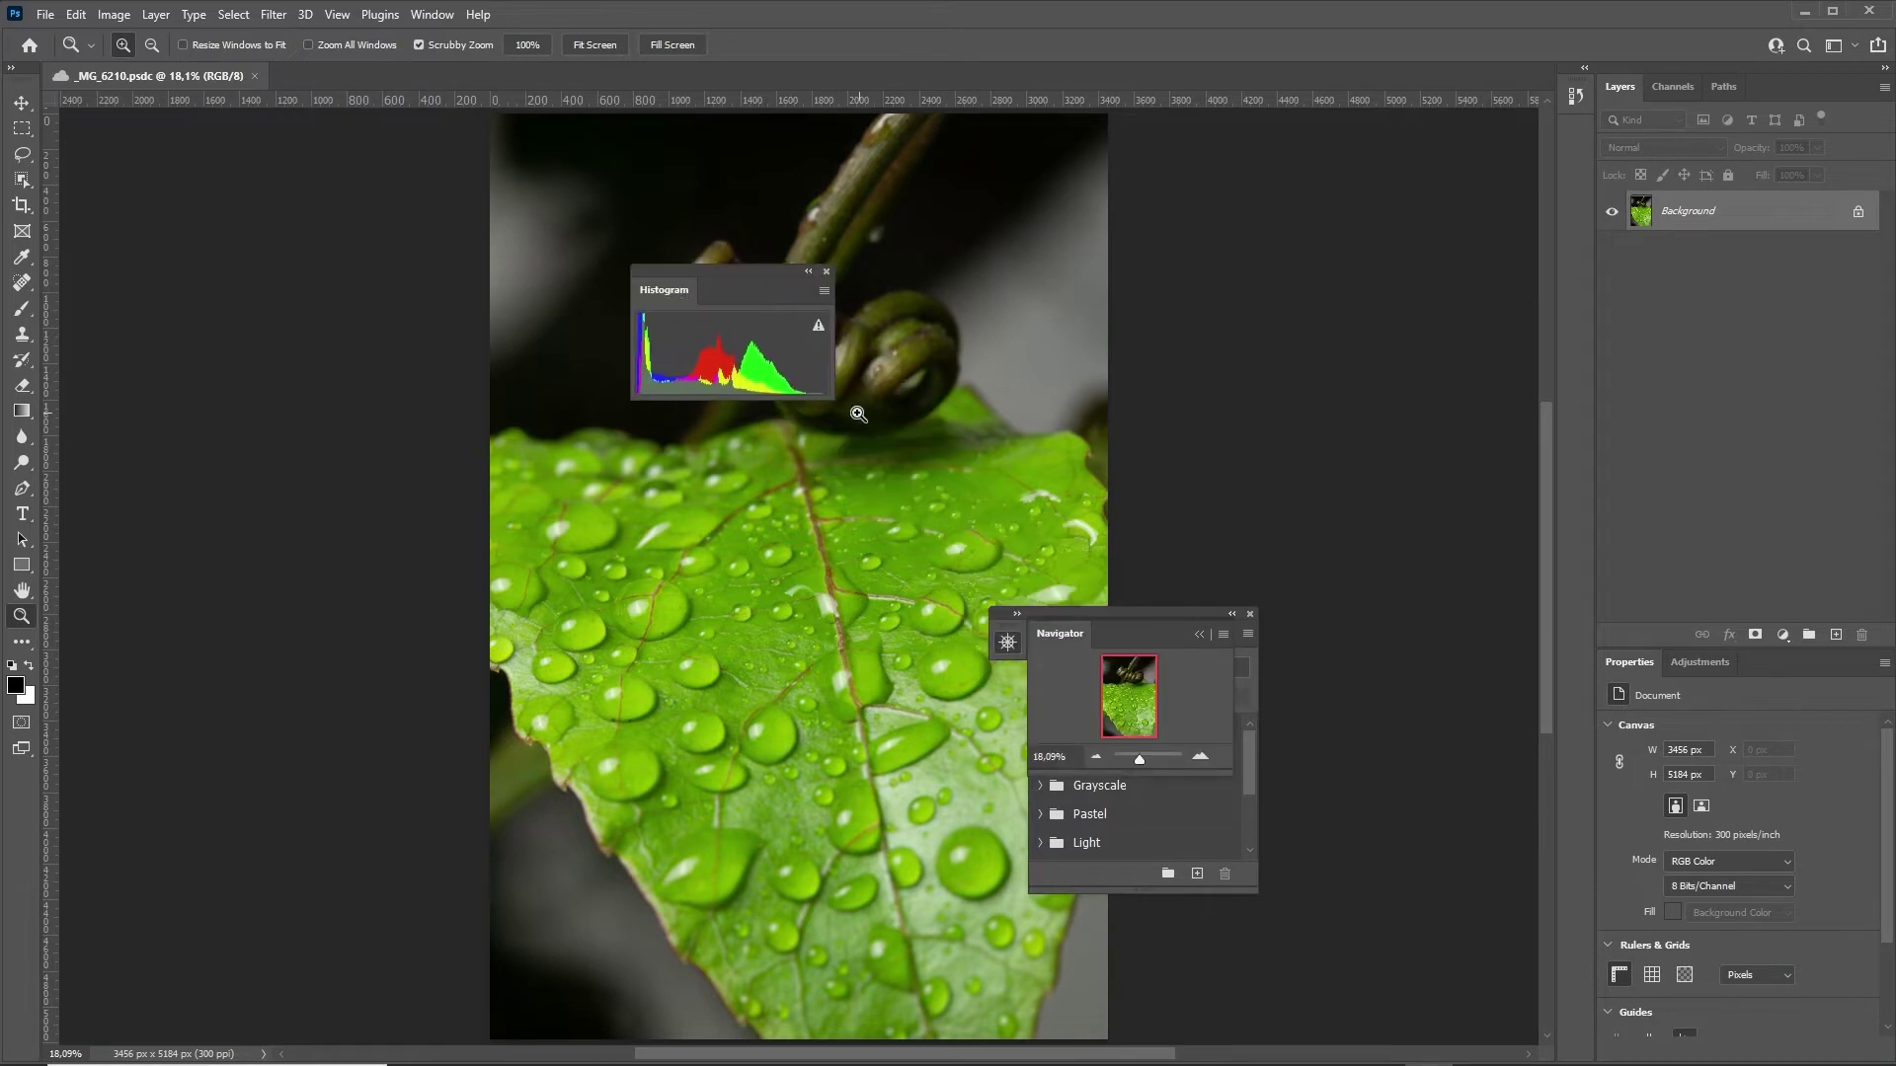
left_click(825, 291)
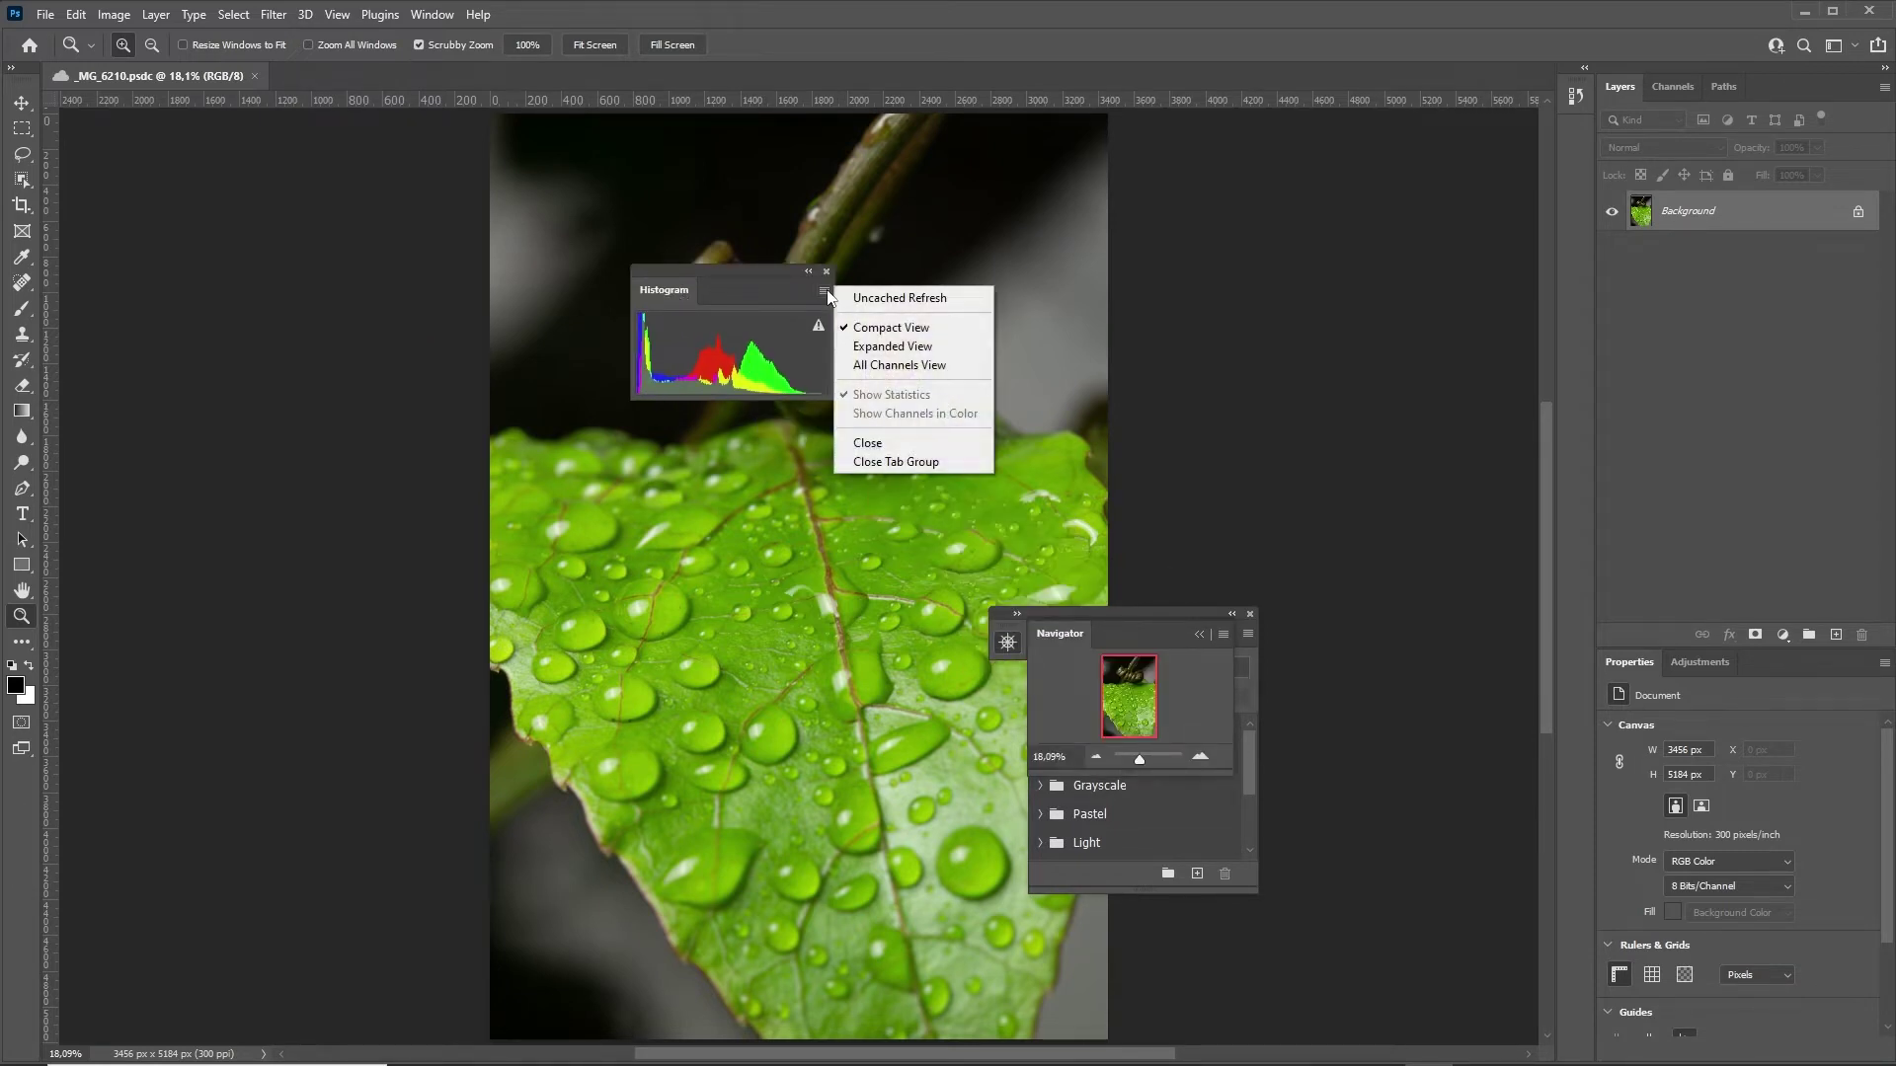
left_click(891, 346)
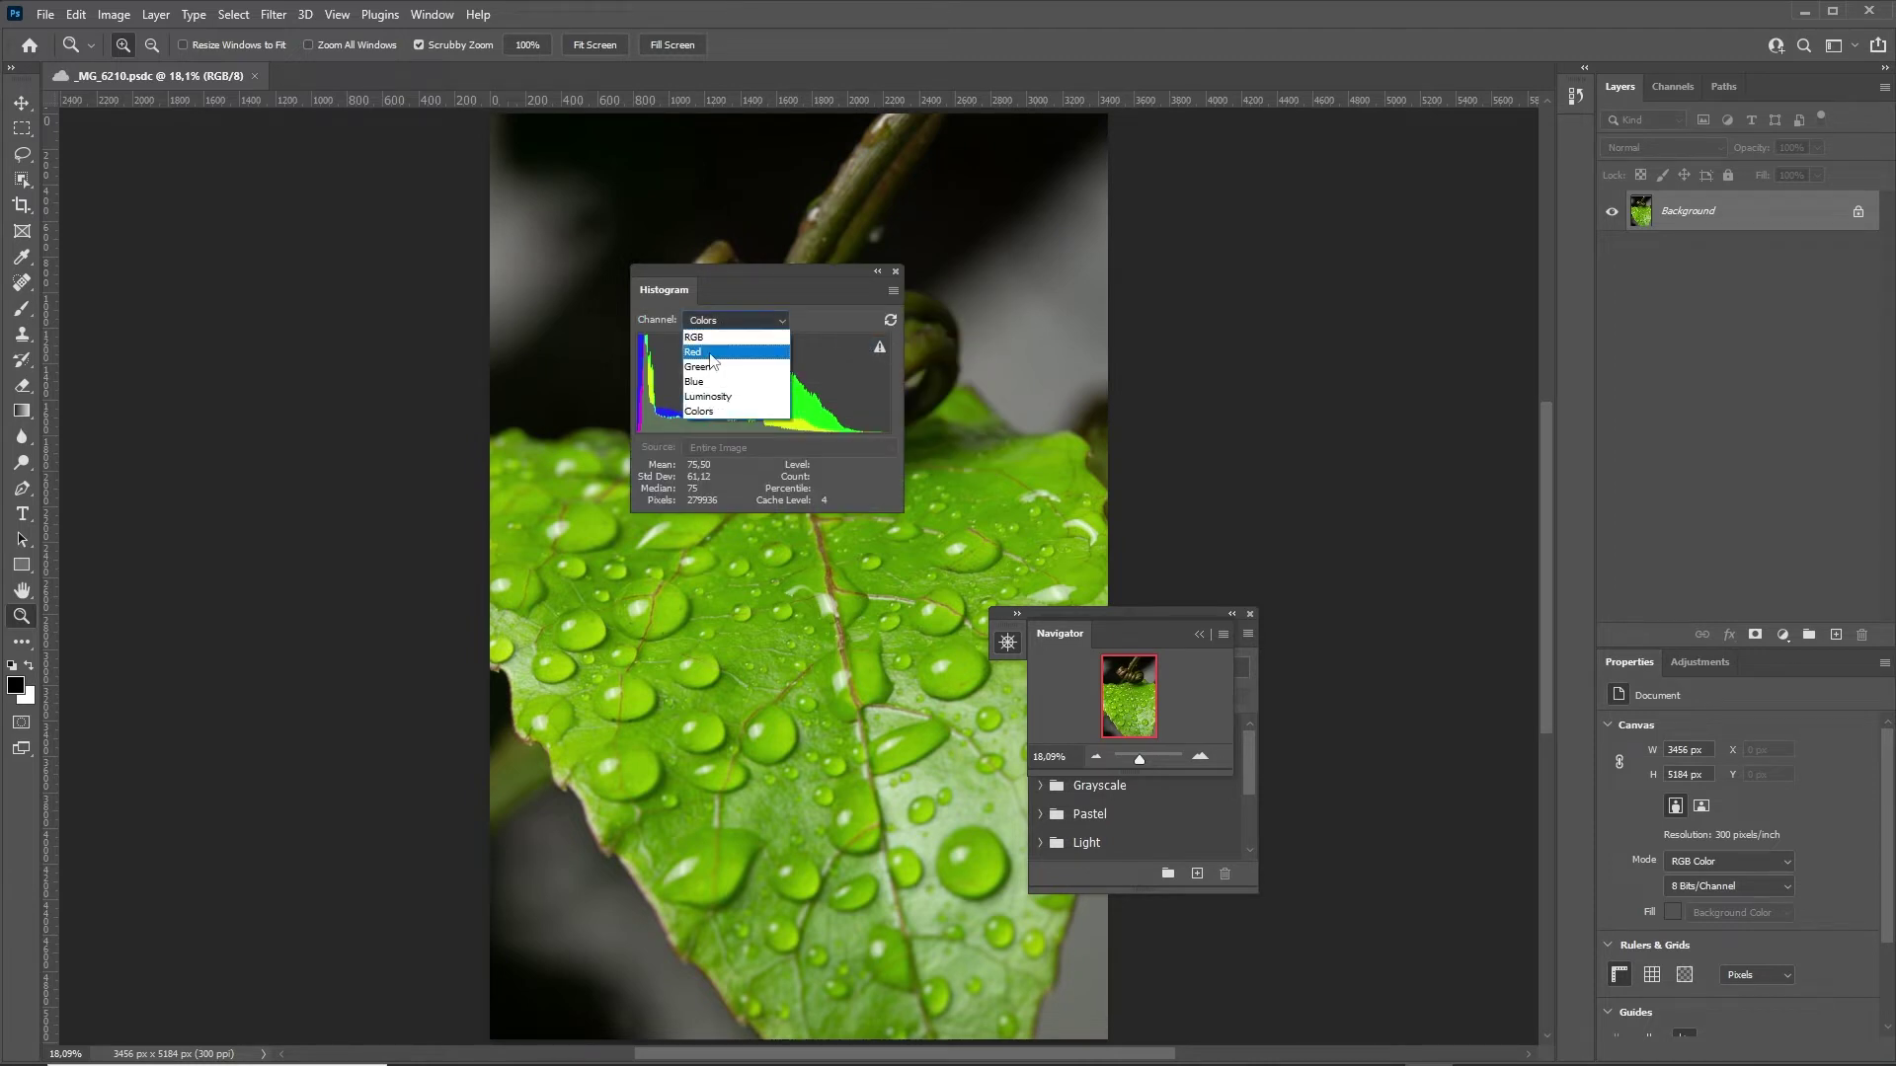
left_click(722, 395)
left_click_drag(677, 280, 1576, 139)
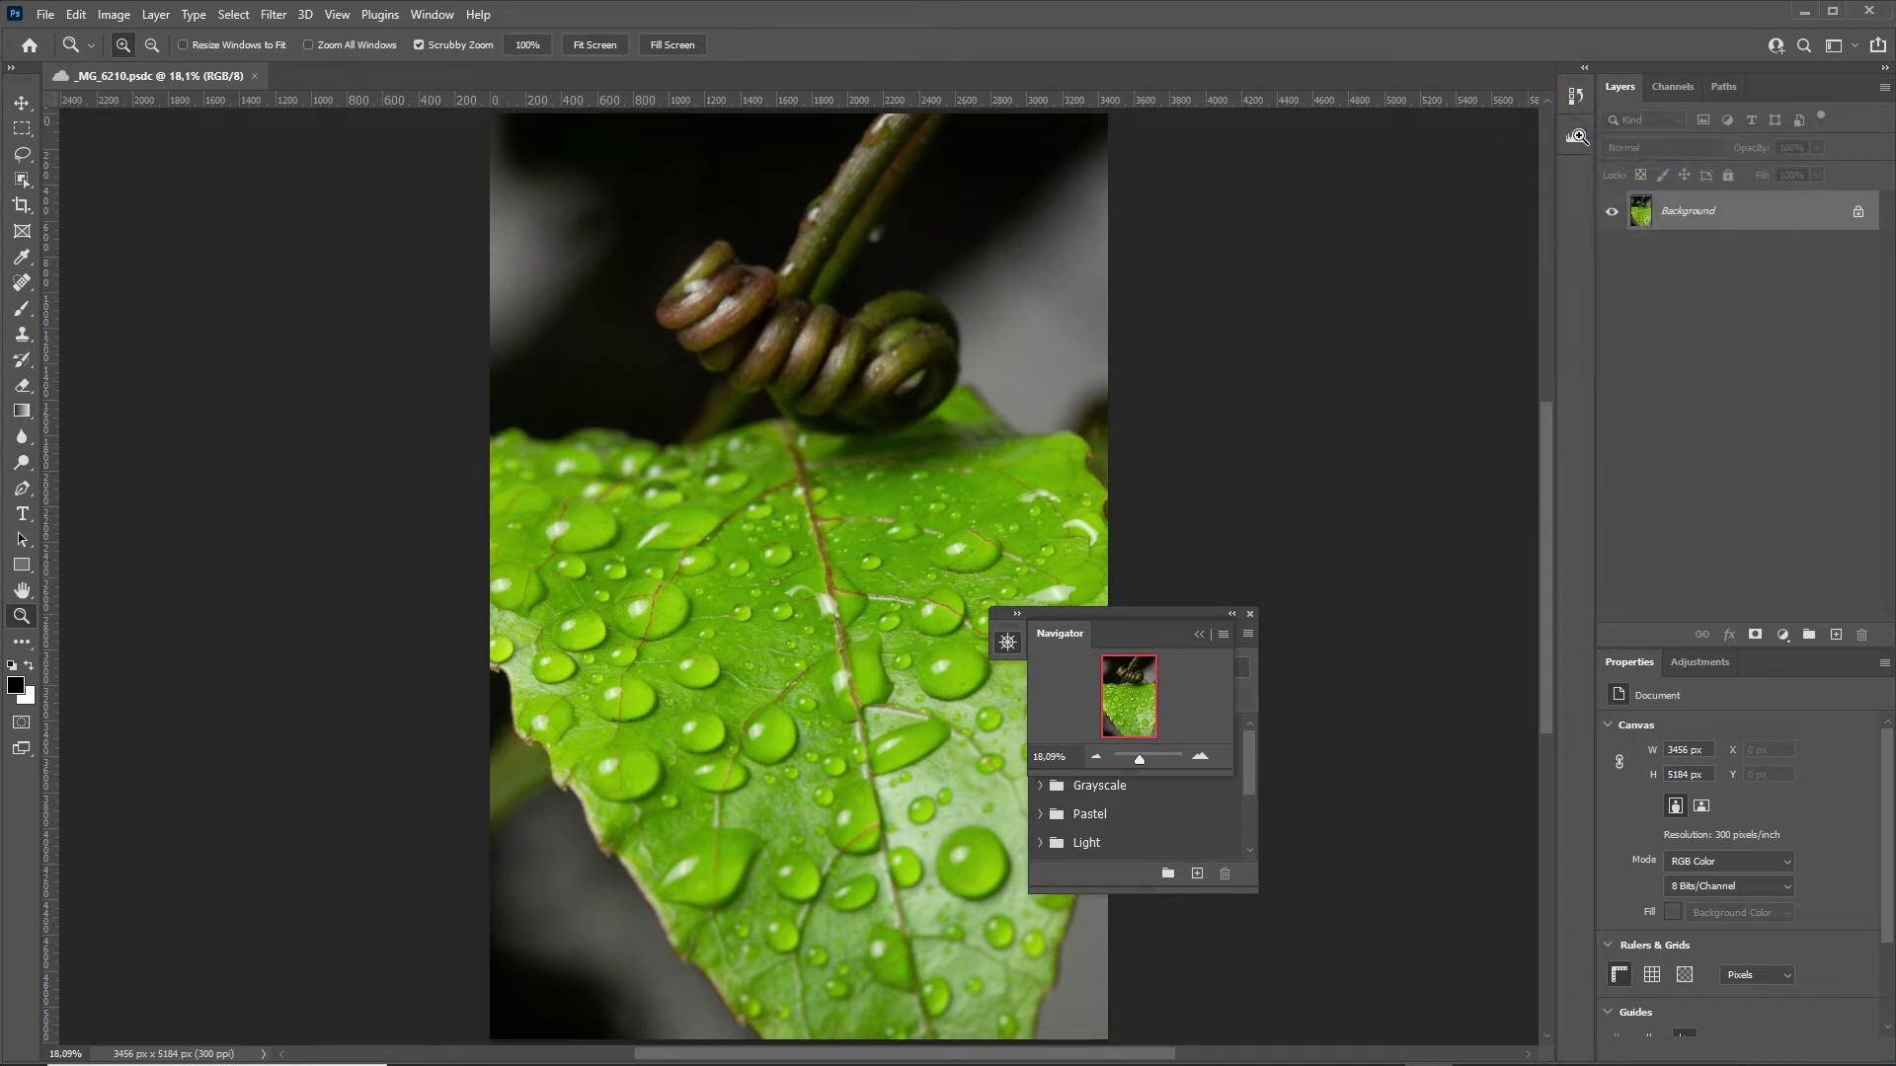
left_click(1577, 140)
Separate the Navigator, then close the Swatches and Navigator panels.
left_click_drag(1062, 636, 677, 527)
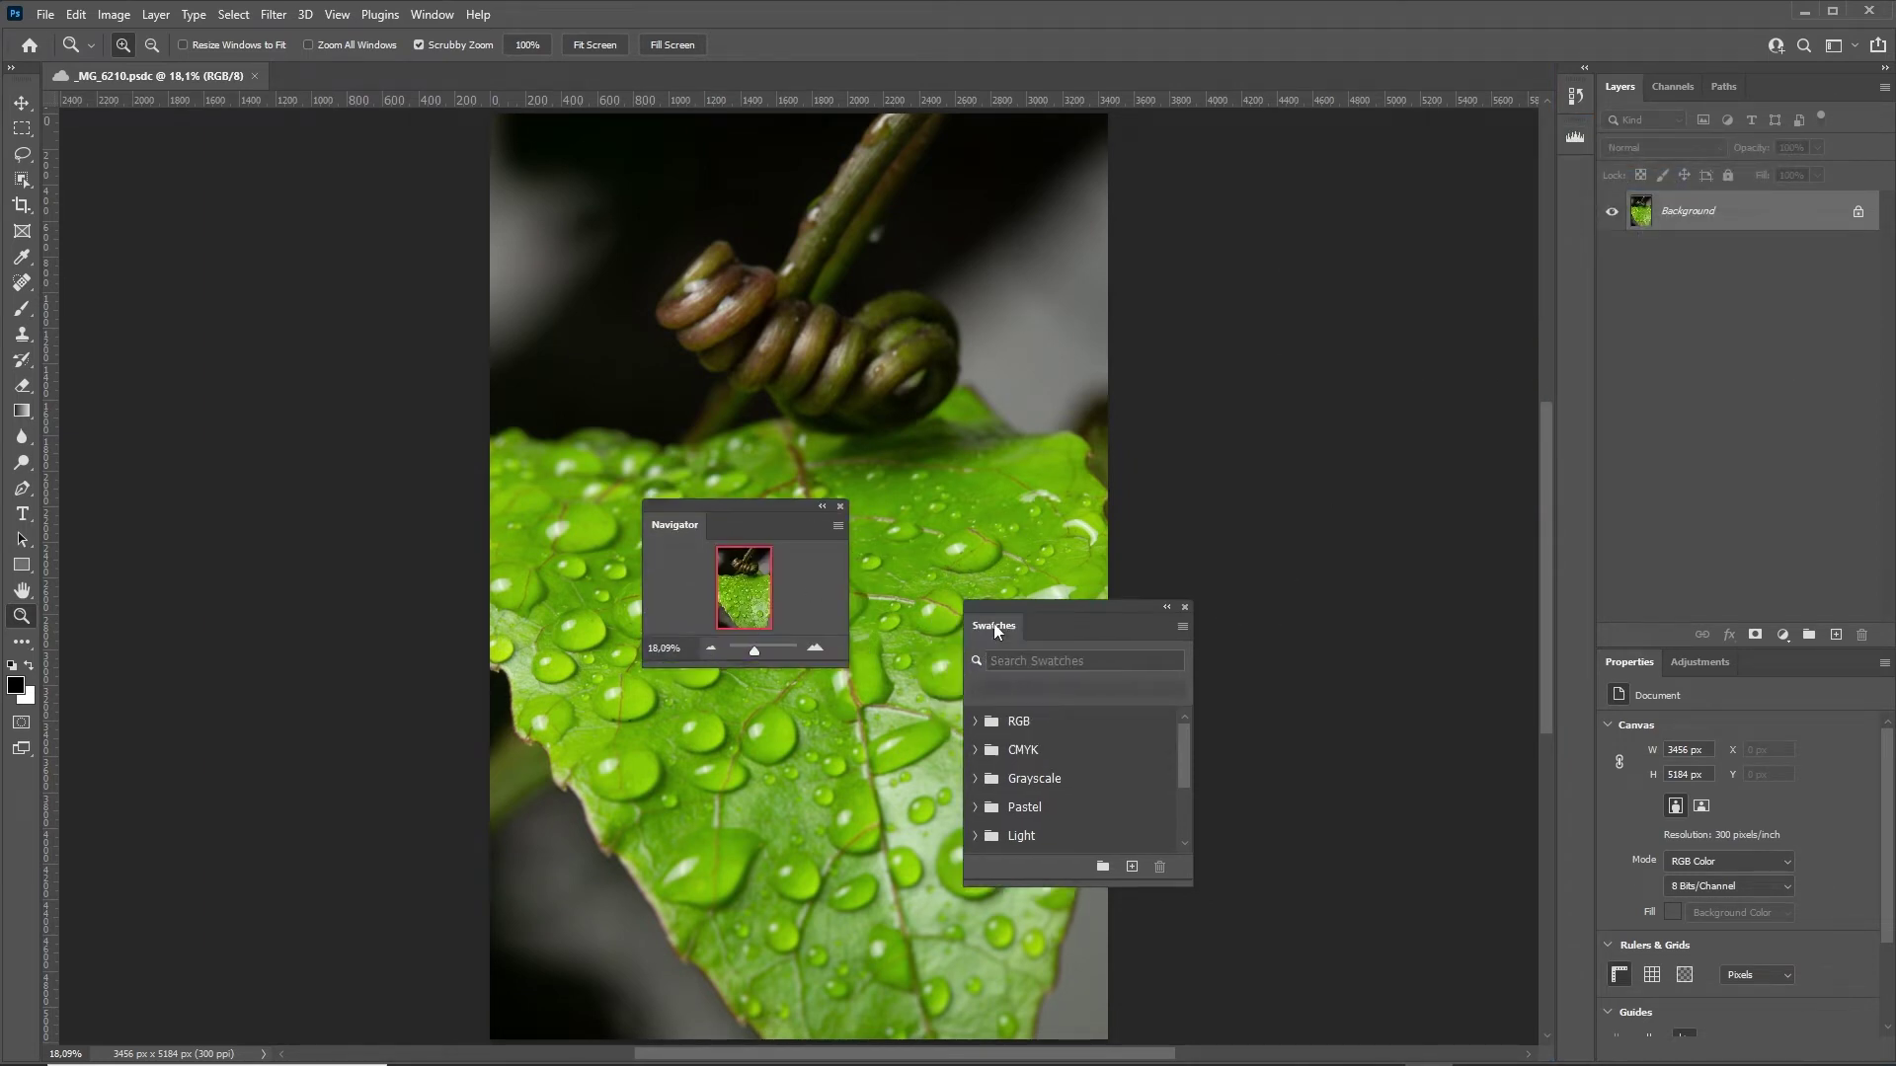
left_click_drag(1007, 649, 906, 454)
left_click(1110, 419)
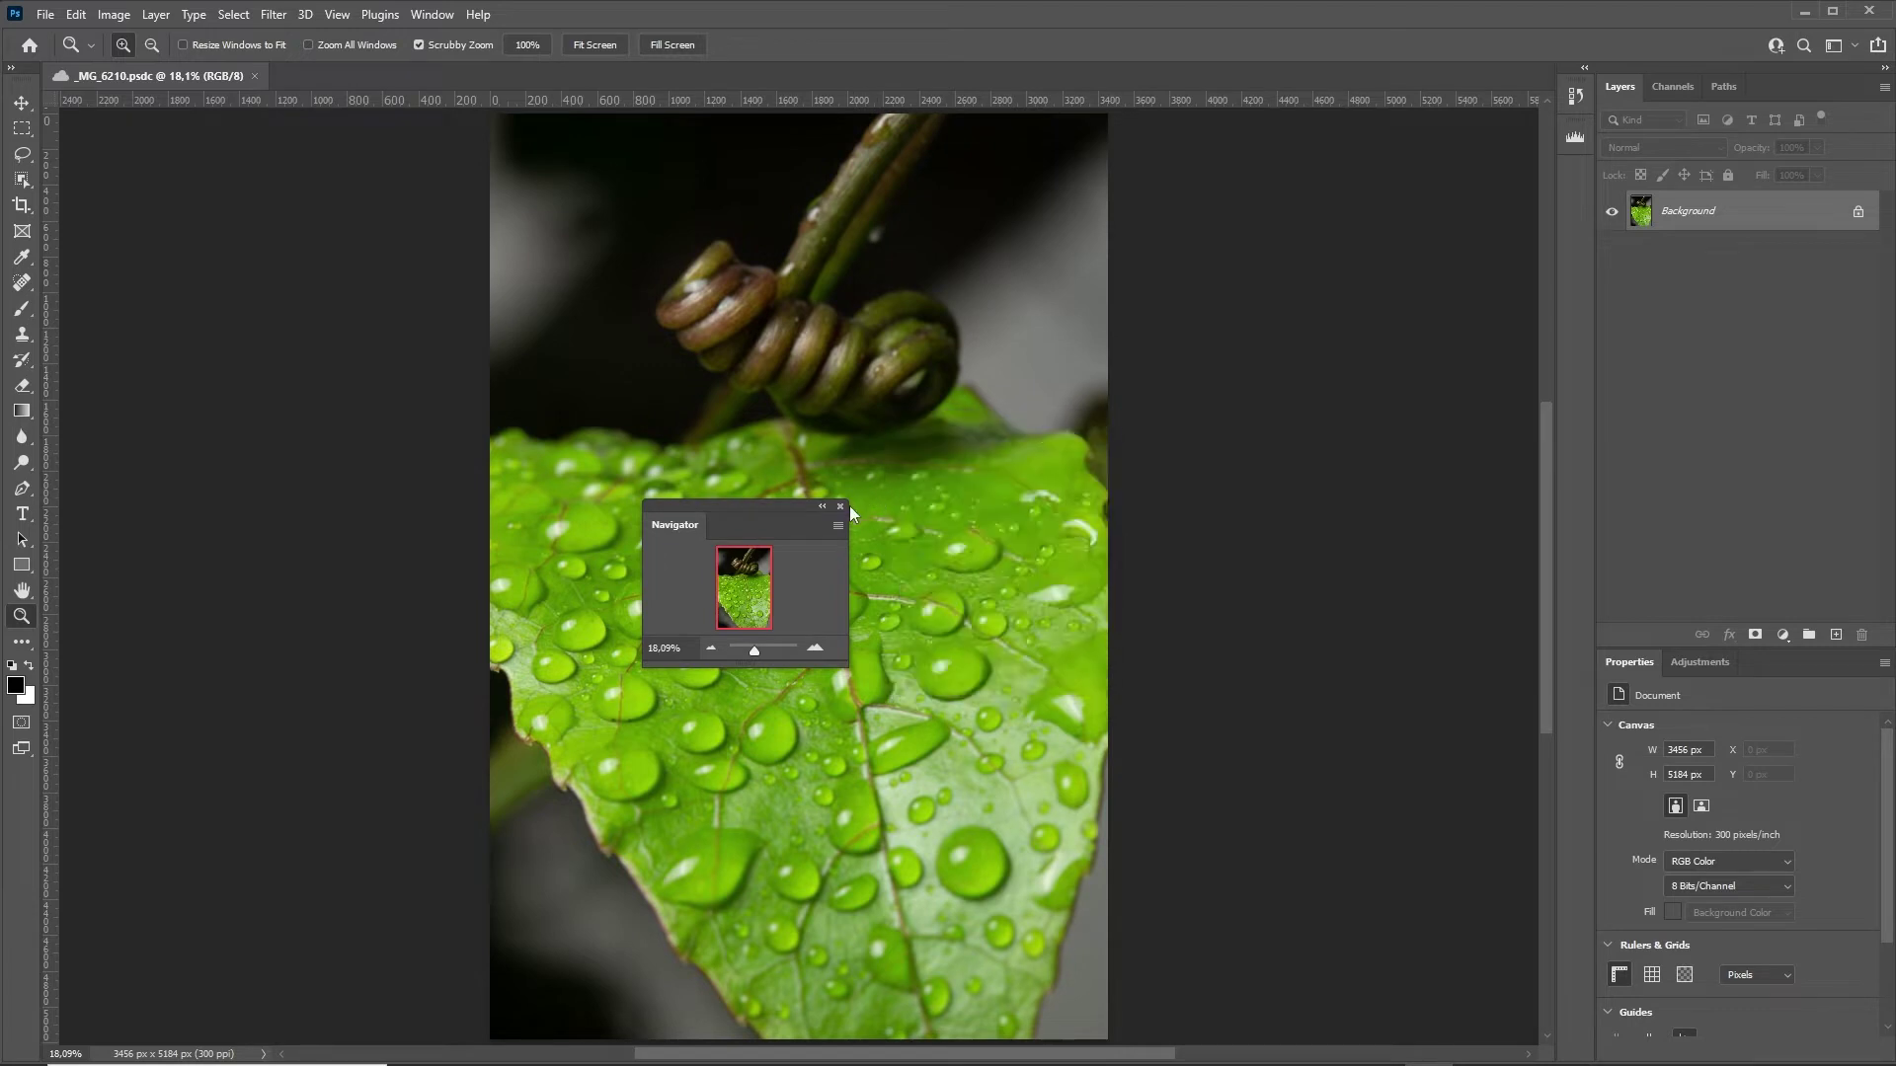
left_click(840, 507)
left_click(435, 15)
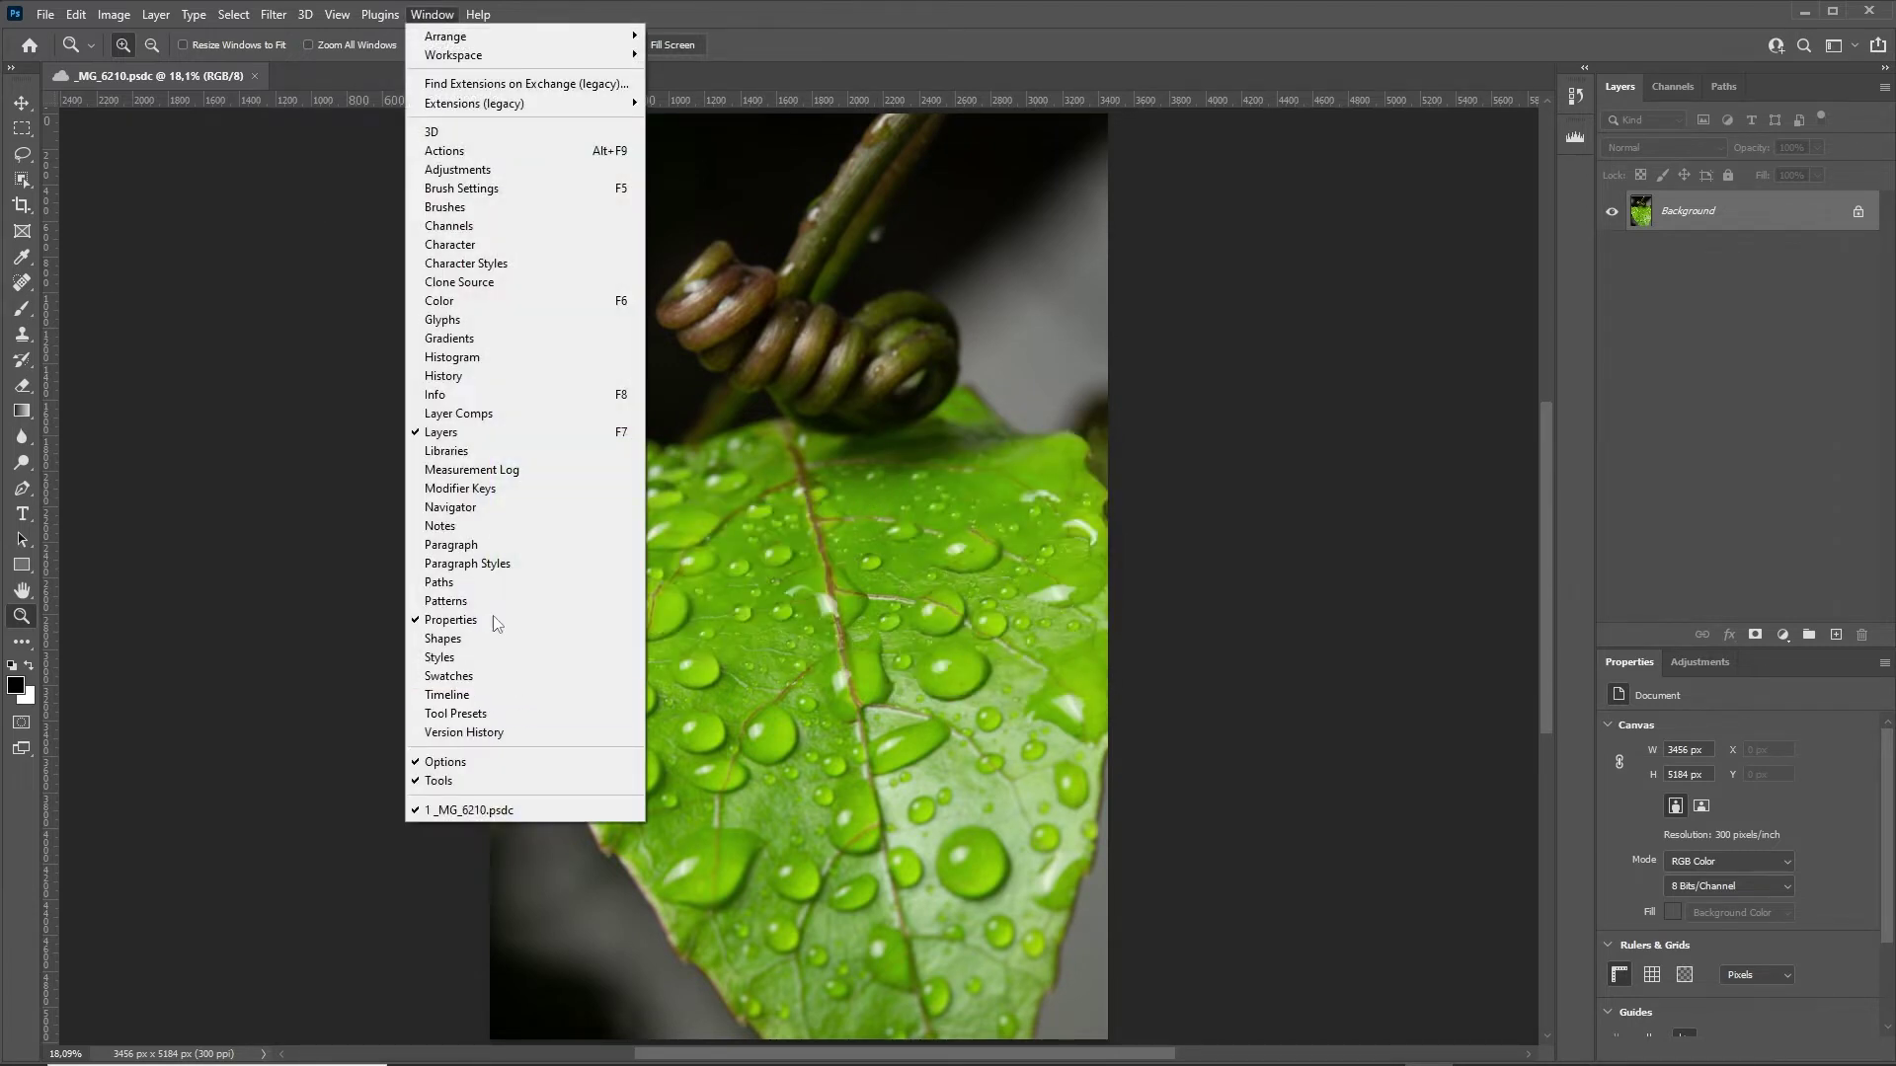
Show the Info panel and place three colour samplers on the leaf and a droplet.
left_click(444, 394)
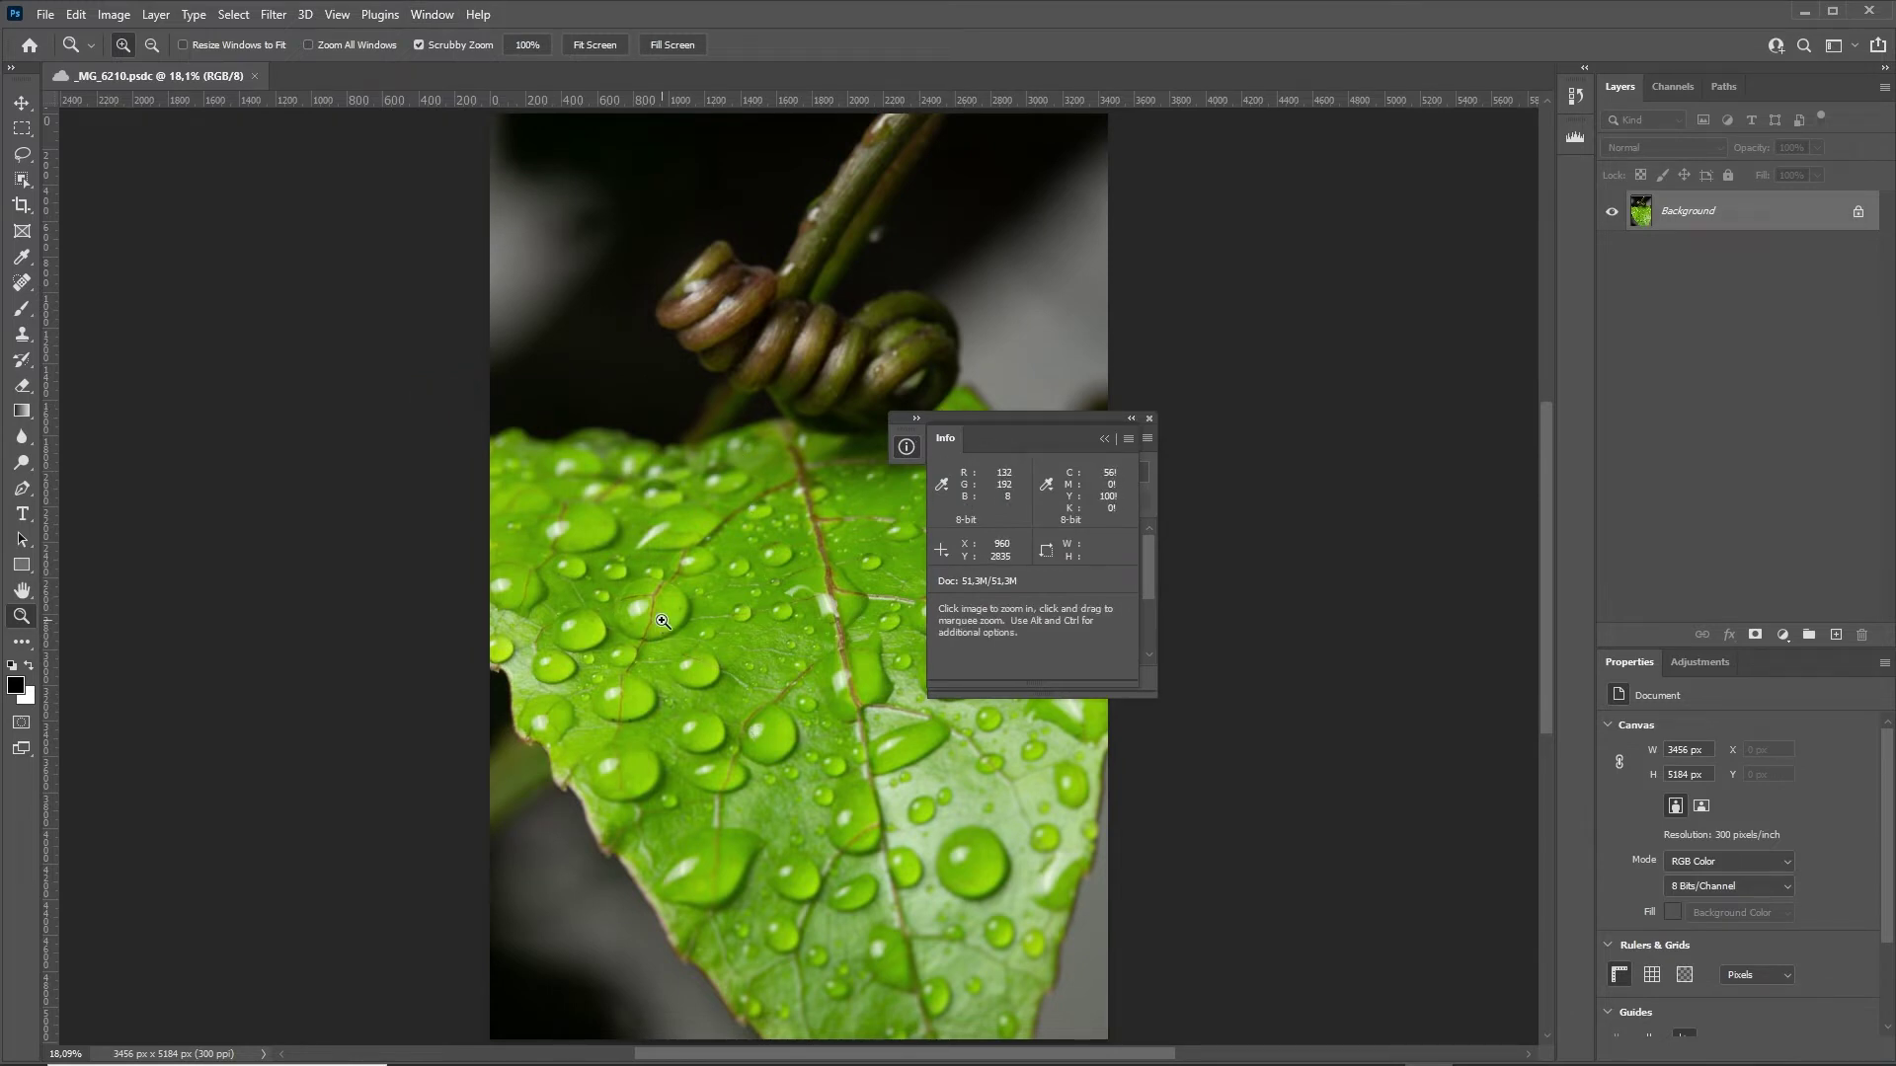
key("i")
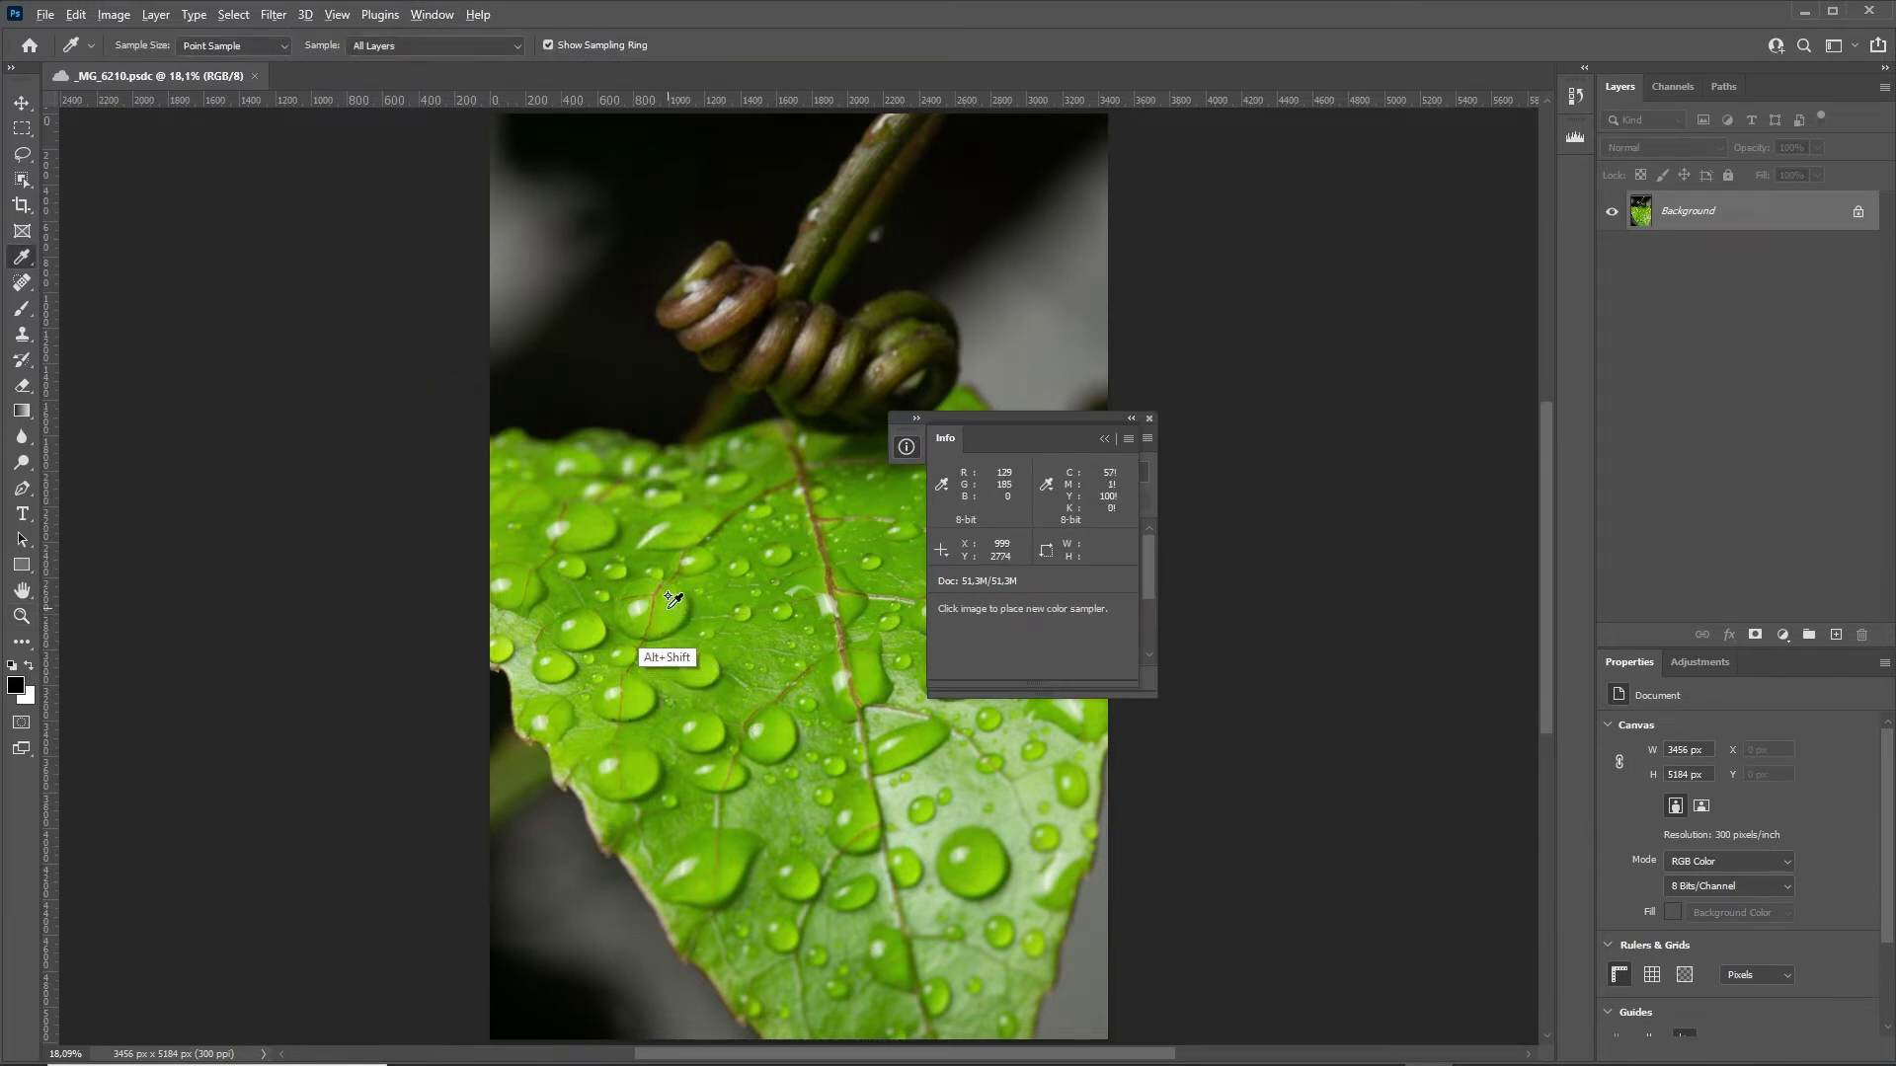
left_click(668, 608, "shift")
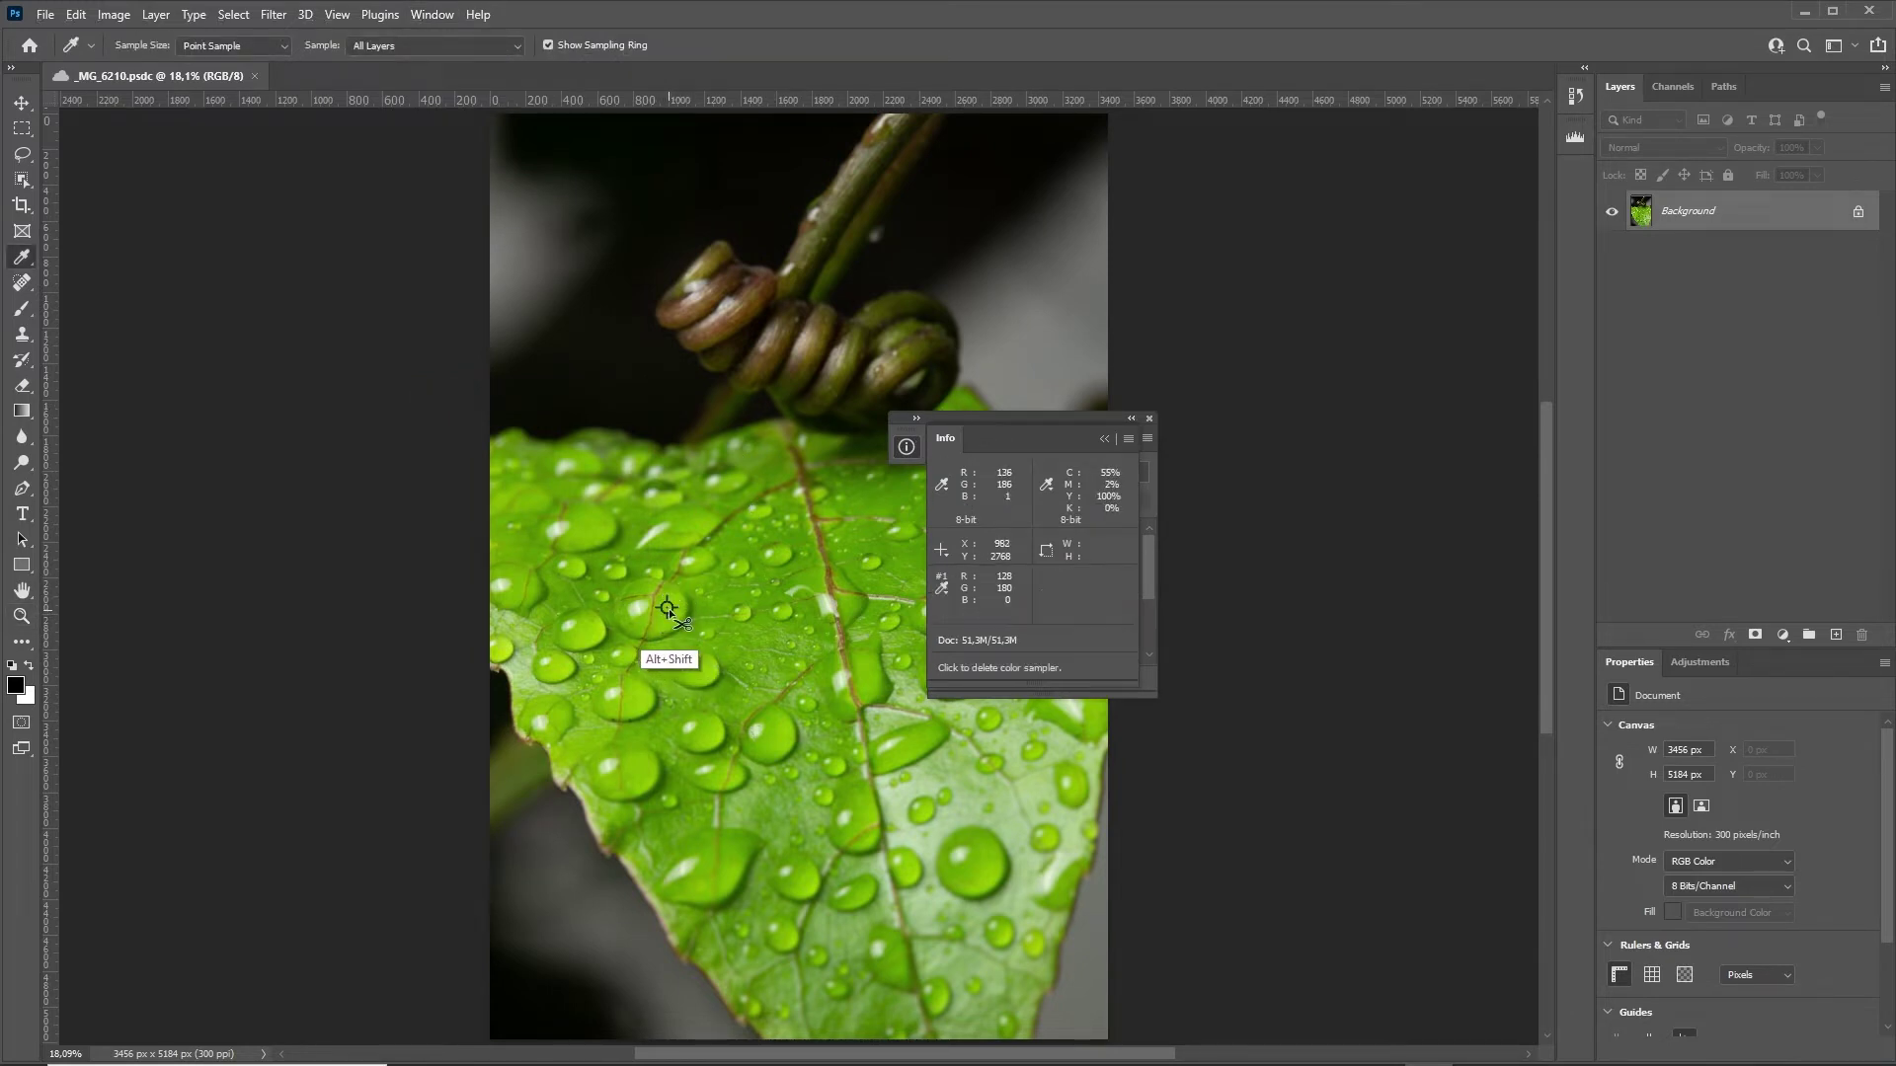
left_click(976, 846, "shift")
left_click(784, 606, "shift")
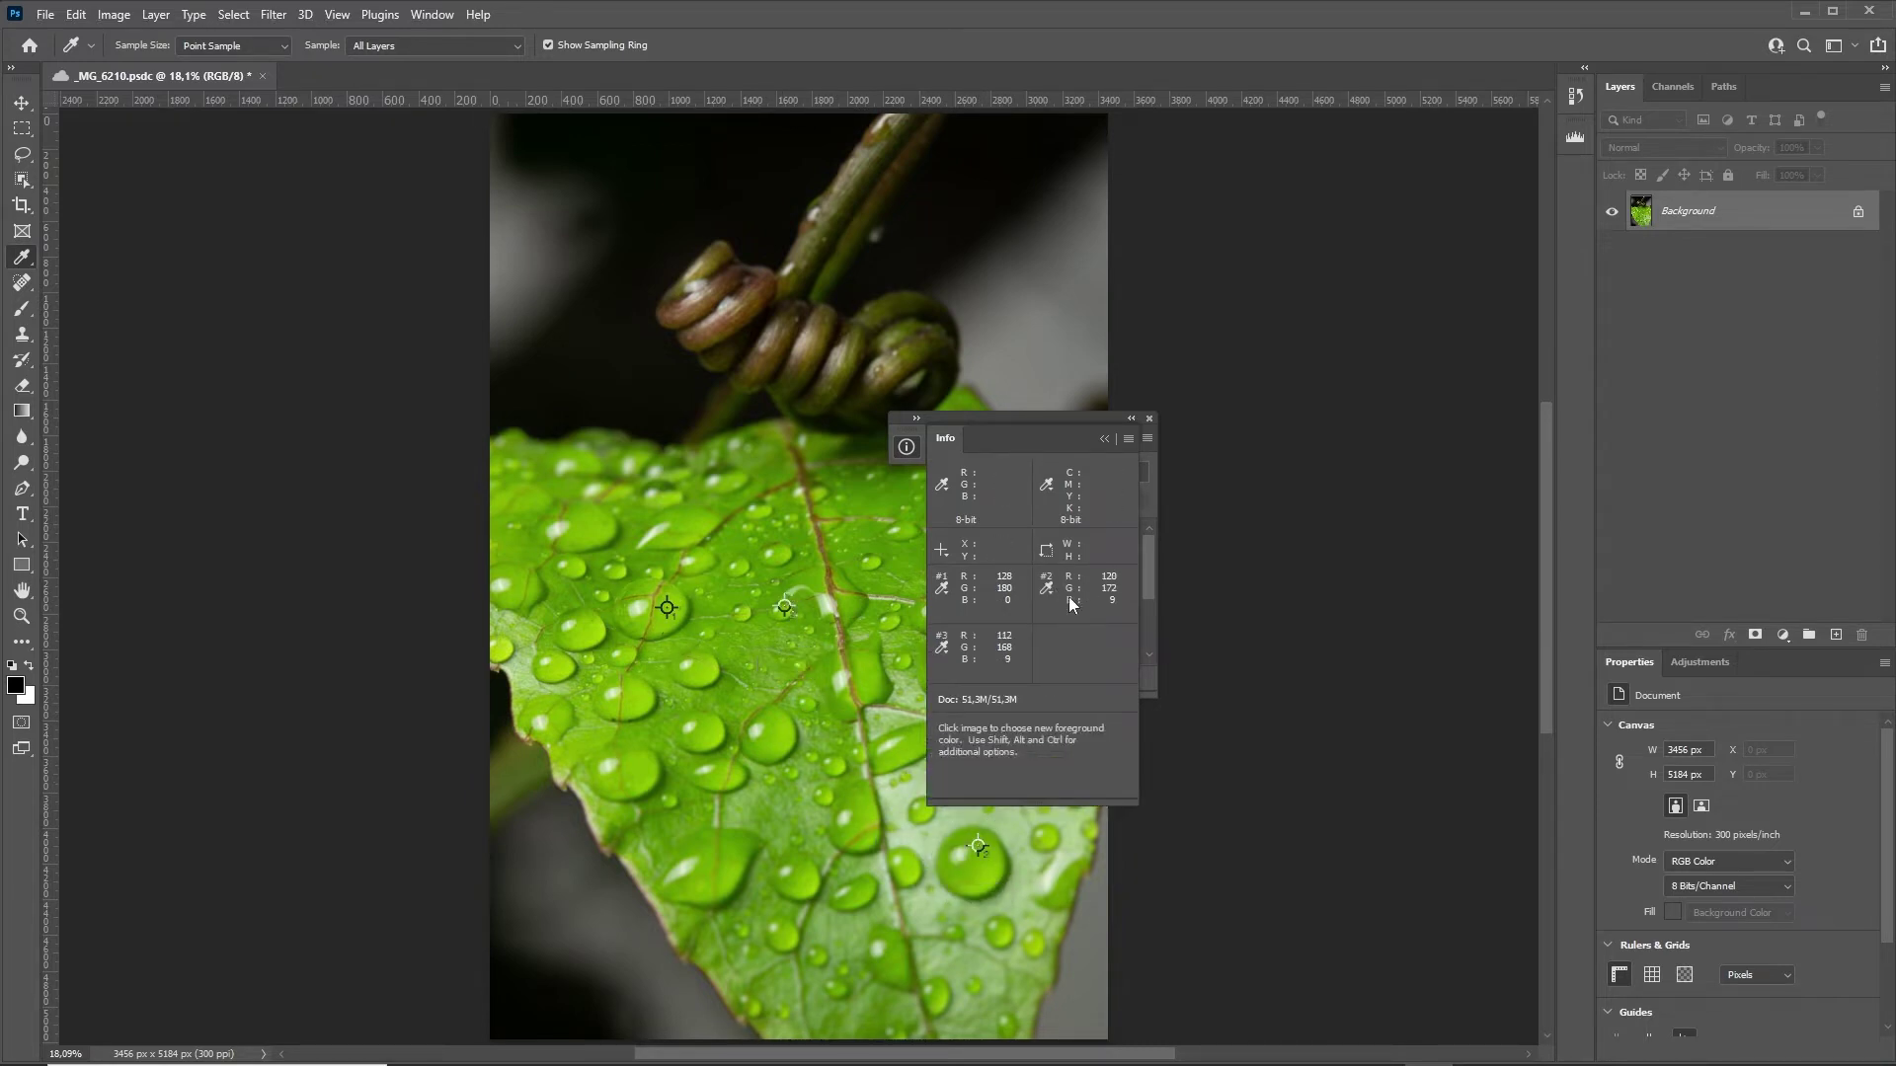
Remove the three colour samplers and dock the Info panel into the side column.
left_click(667, 608, "alt+shift")
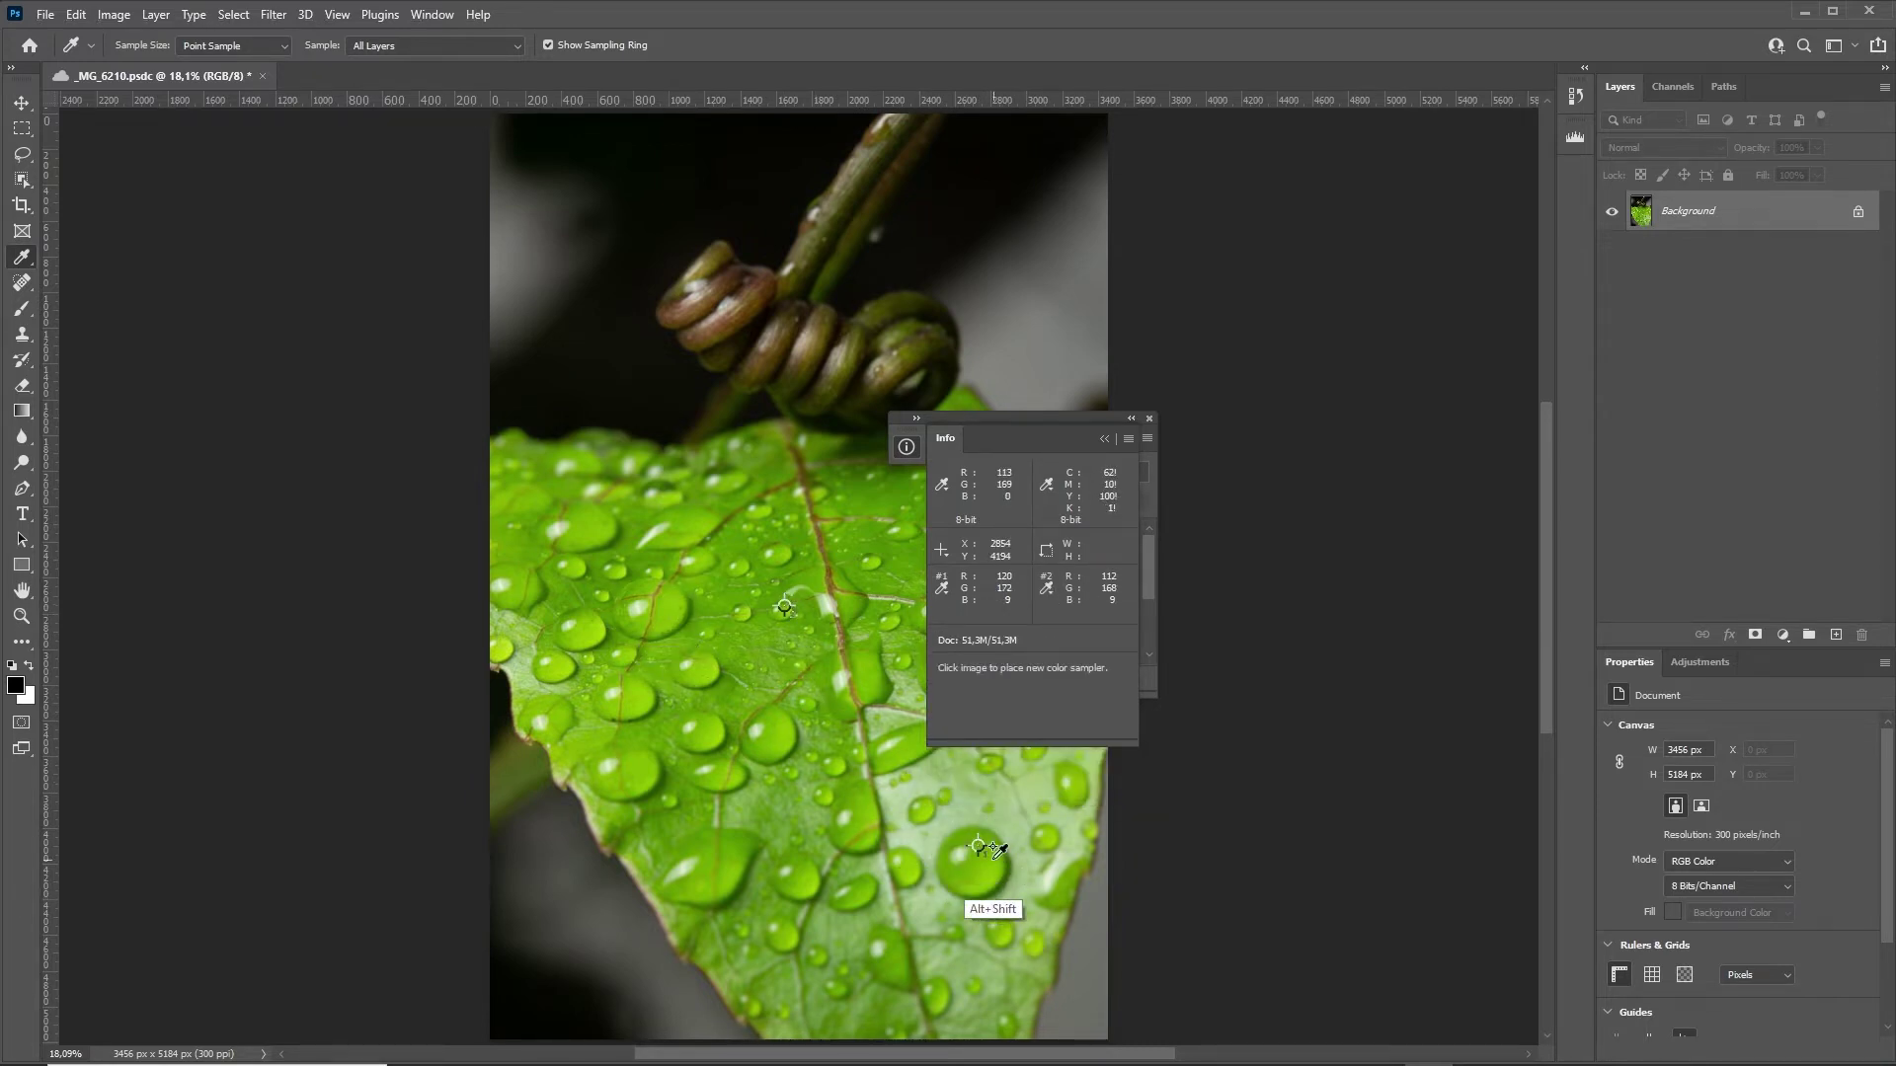
left_click(978, 846, "alt+shift")
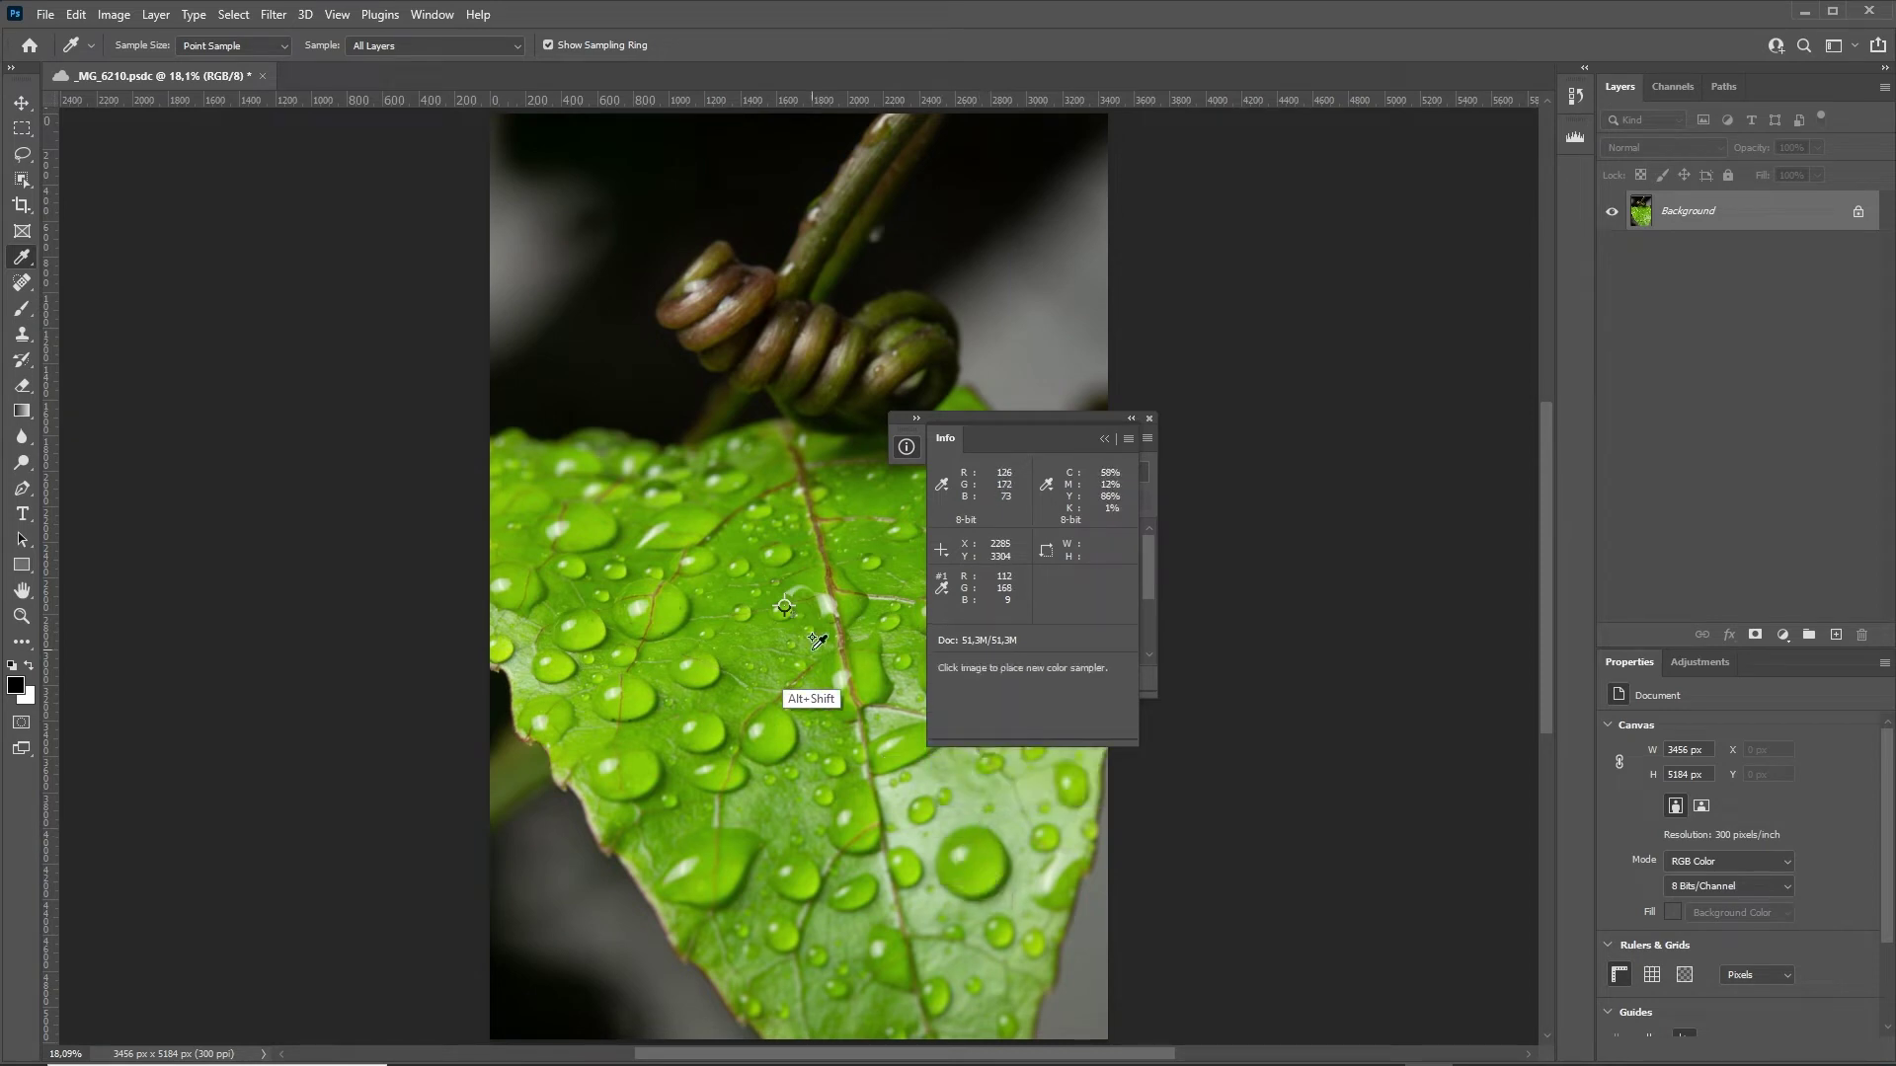
left_click(783, 613, "alt+shift")
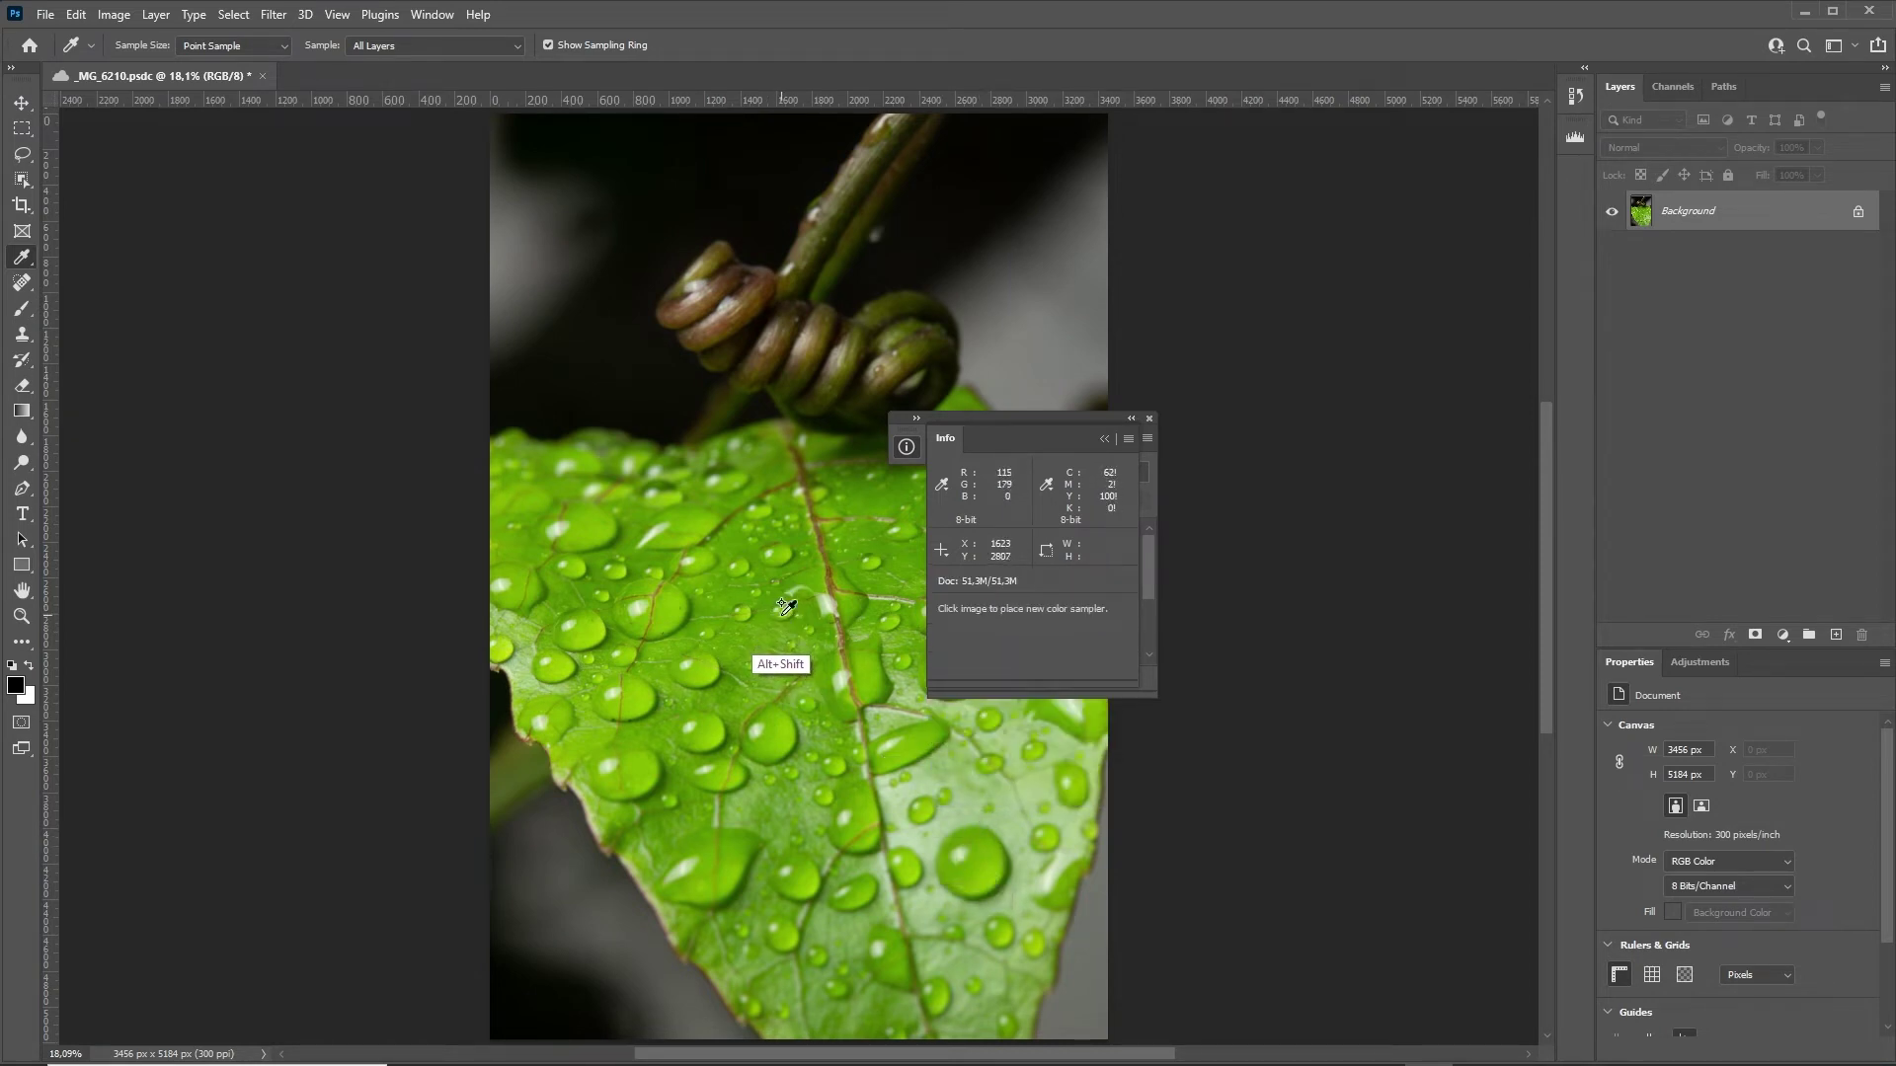
mouse_move(946, 438)
left_mouse_down()
mouse_move(1540, 204)
mouse_move(1567, 158)
left_mouse_up()
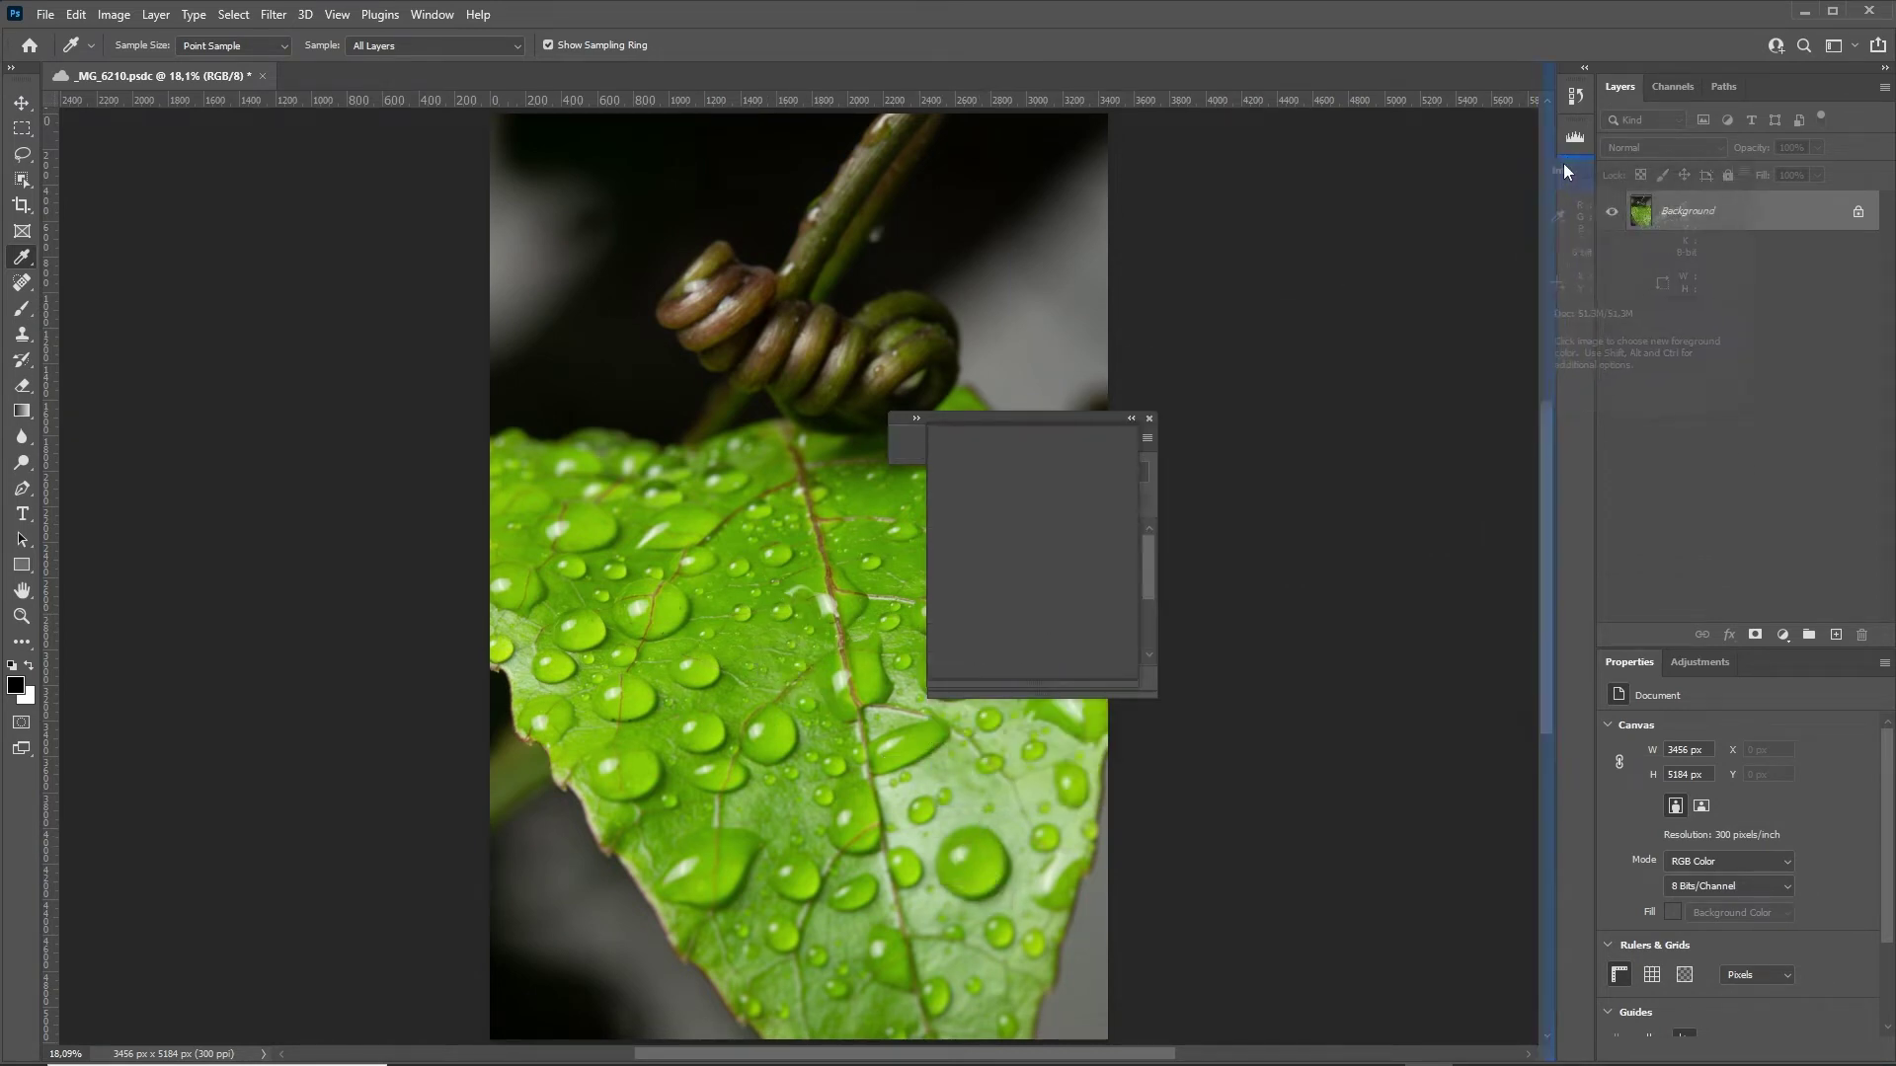
left_click(1109, 419)
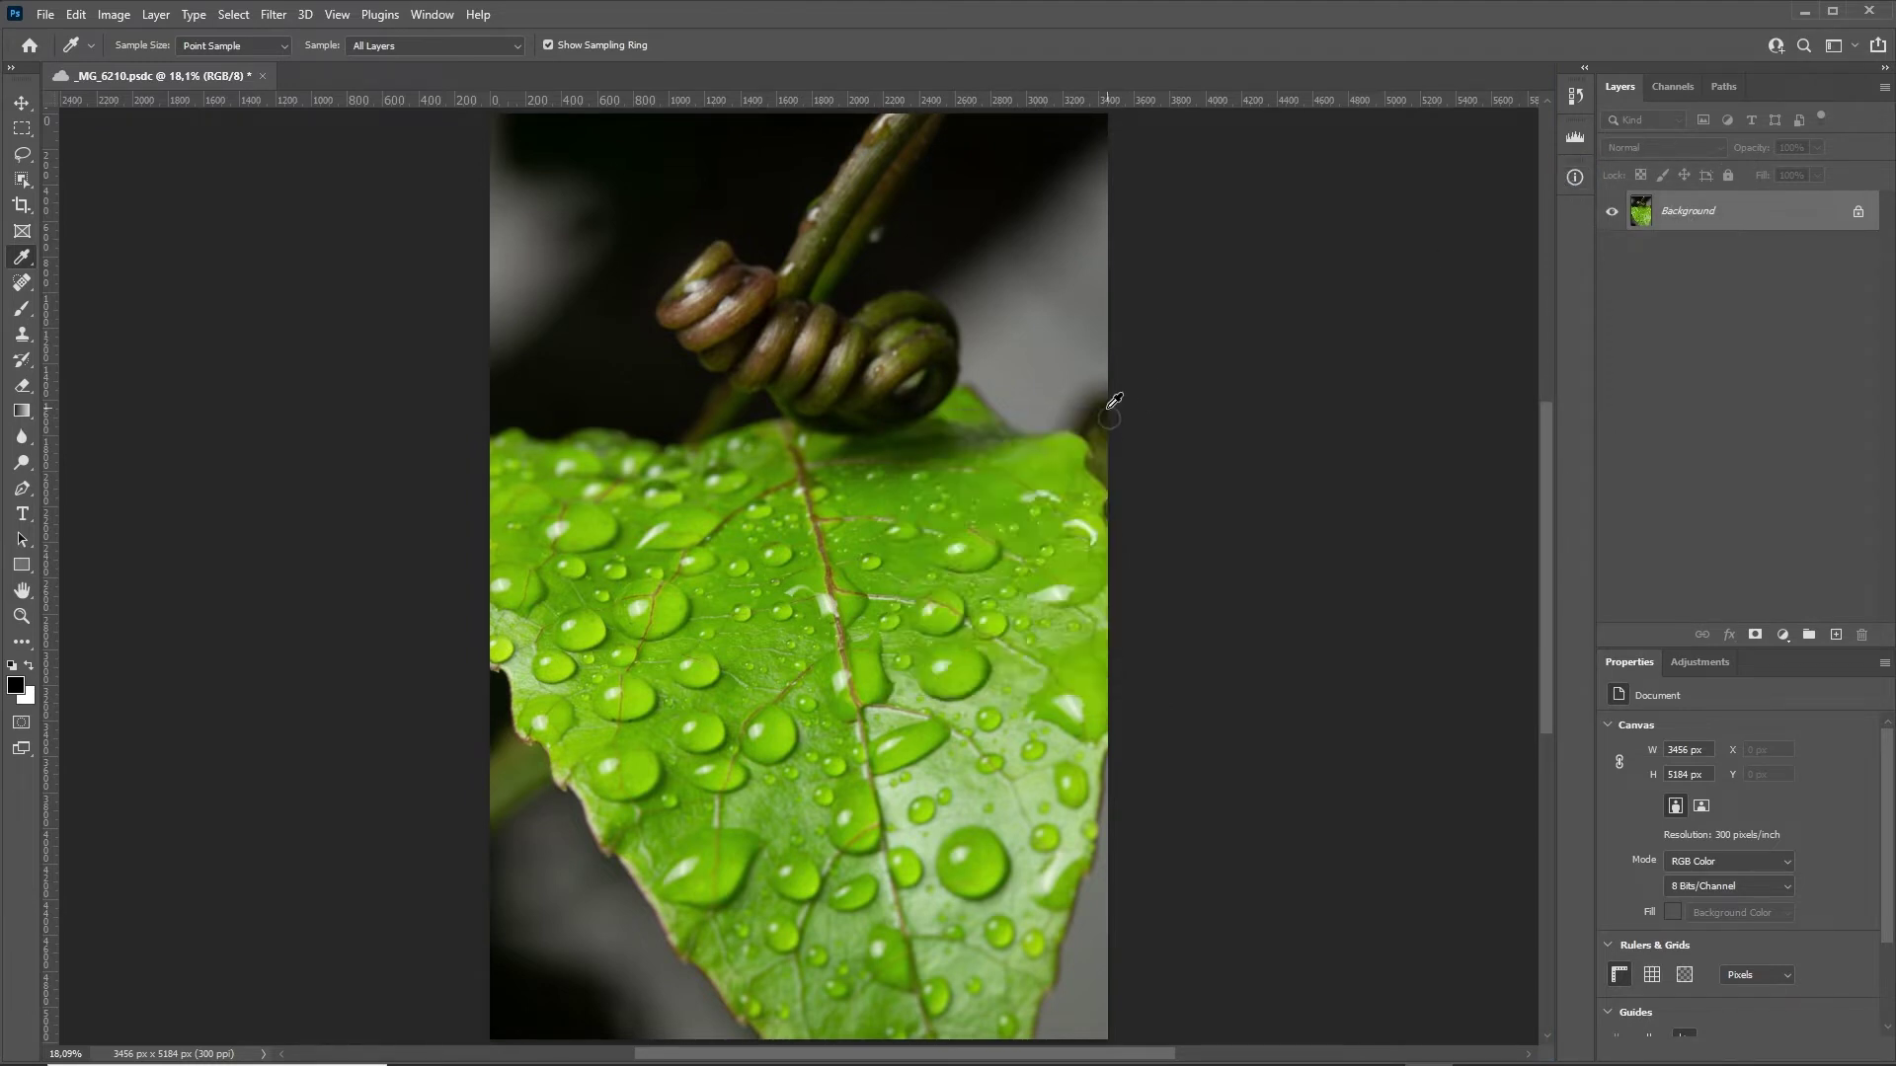
left_click(432, 15)
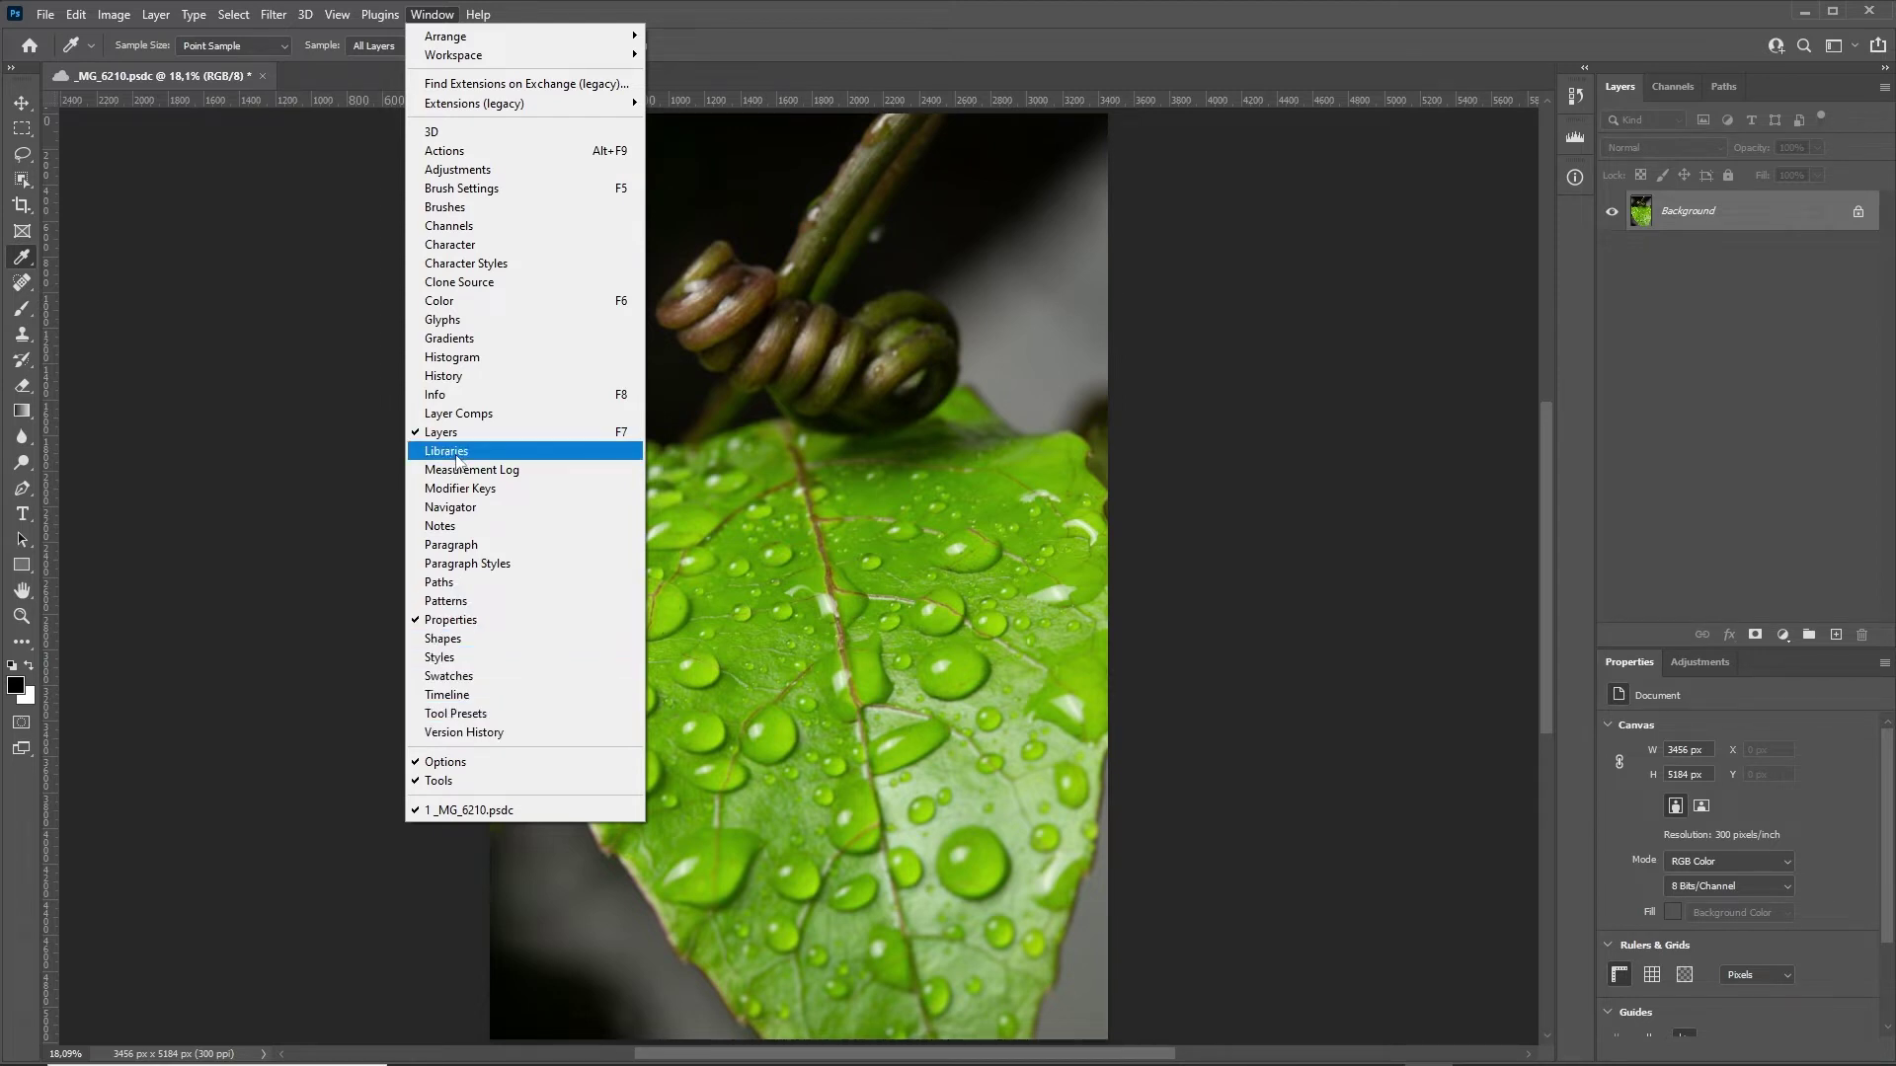
Show Layer Comps, close the Notes and Swatches panels, and dock Layer Comps in the icon column.
left_click(491, 415)
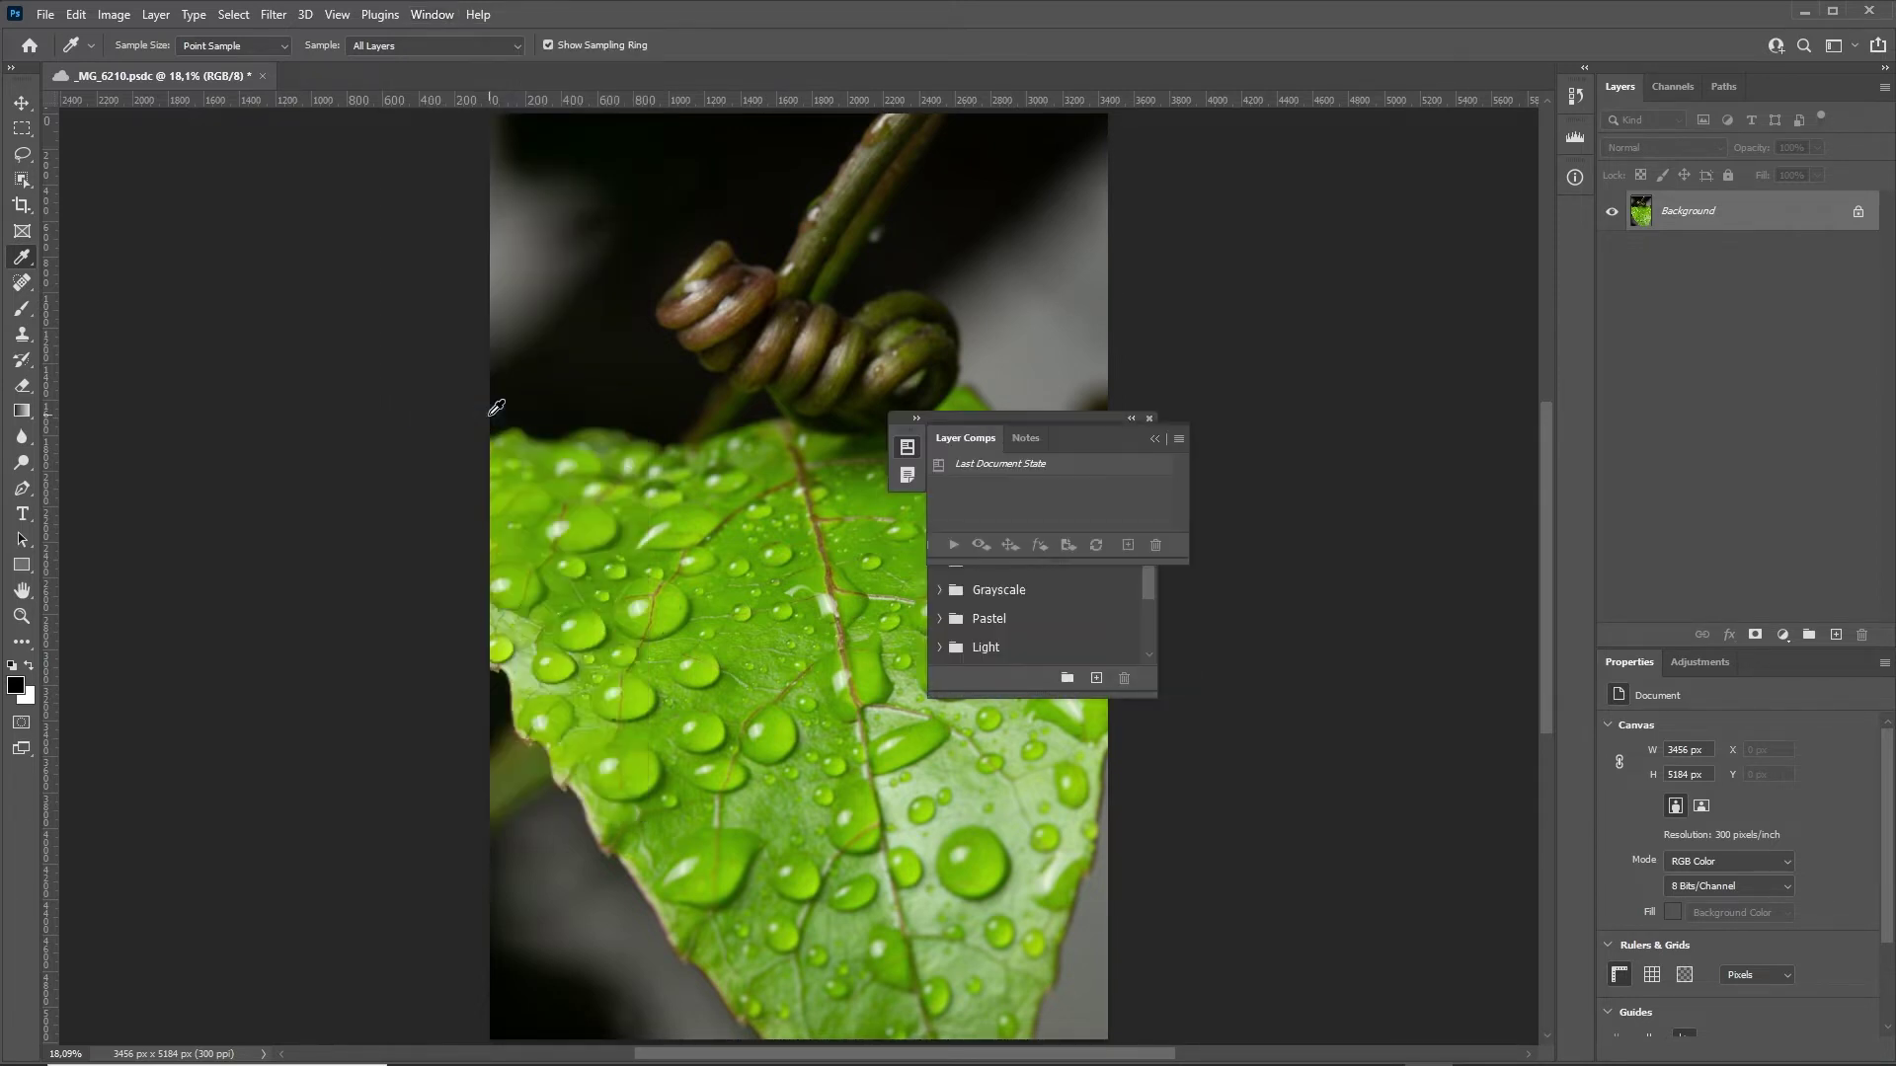
left_click_drag(978, 437, 1317, 203)
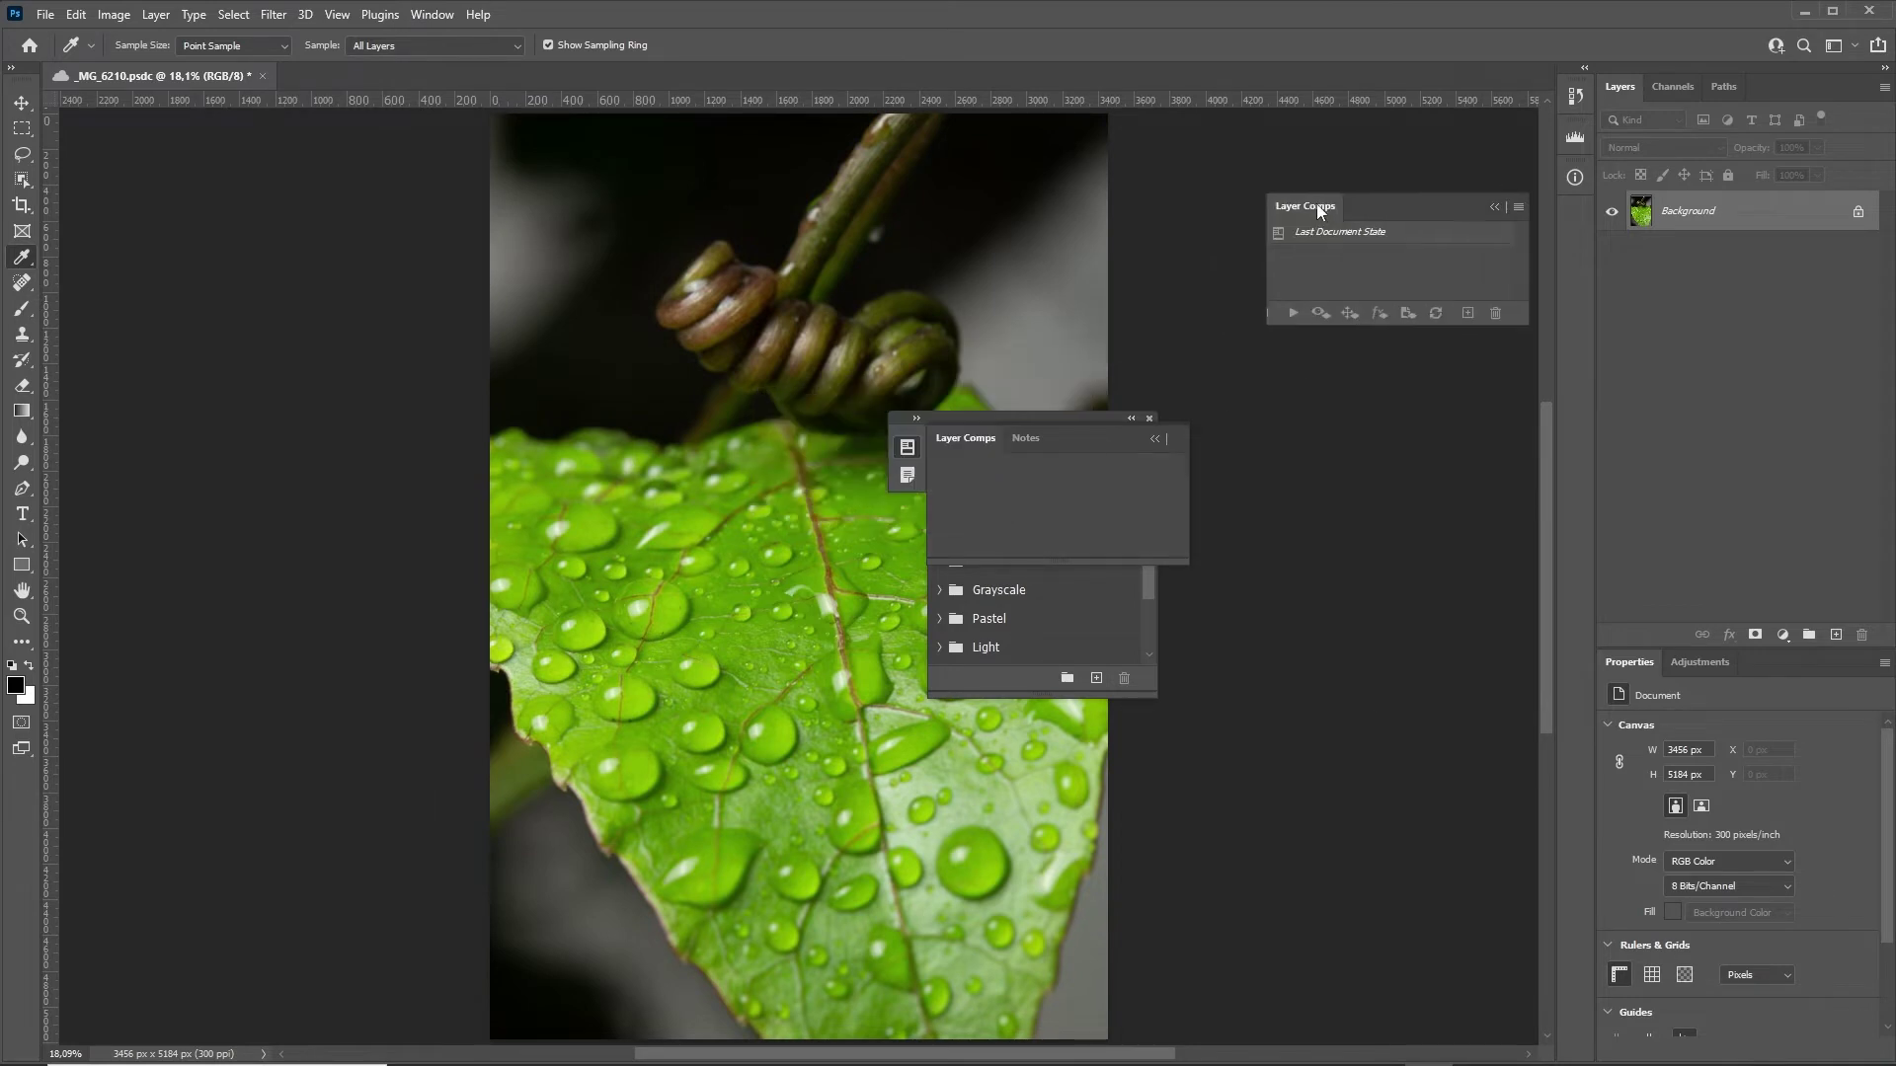
left_click_drag(1031, 442, 865, 401)
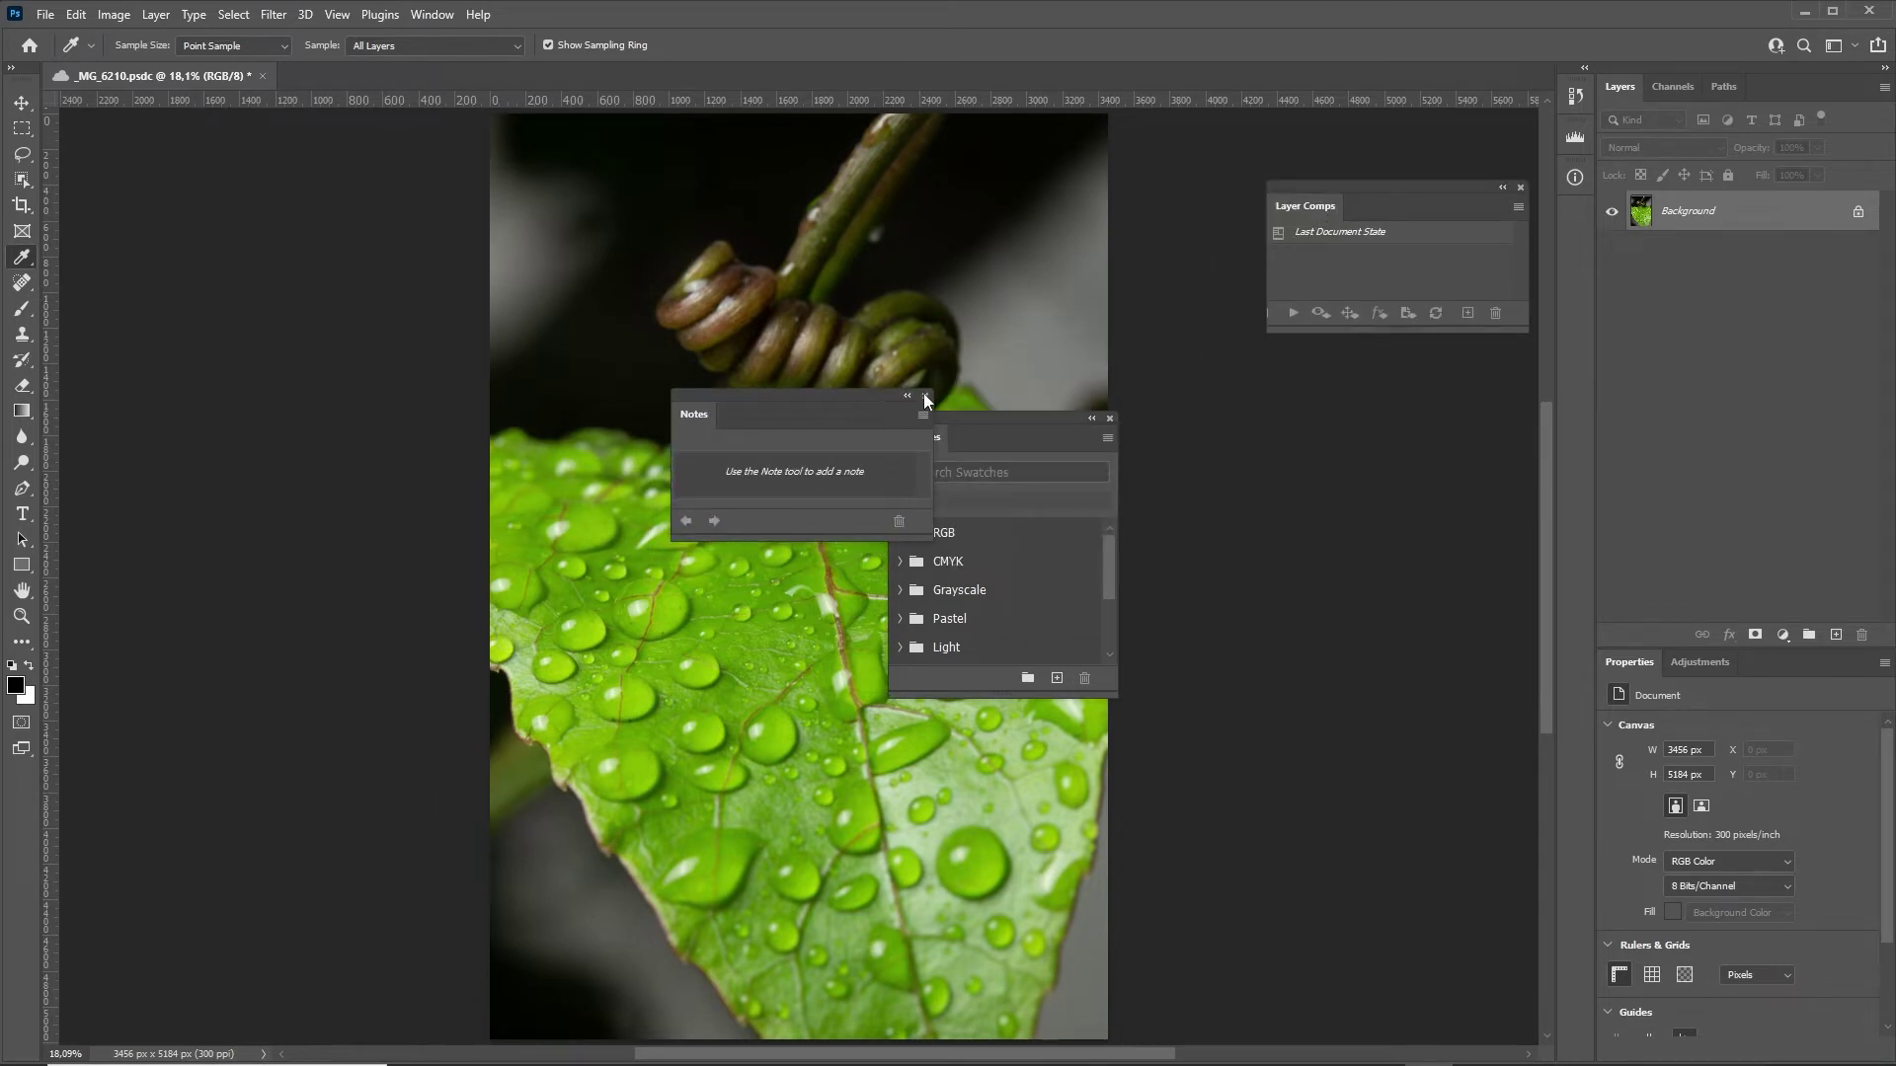
left_click(926, 396)
left_click(1109, 419)
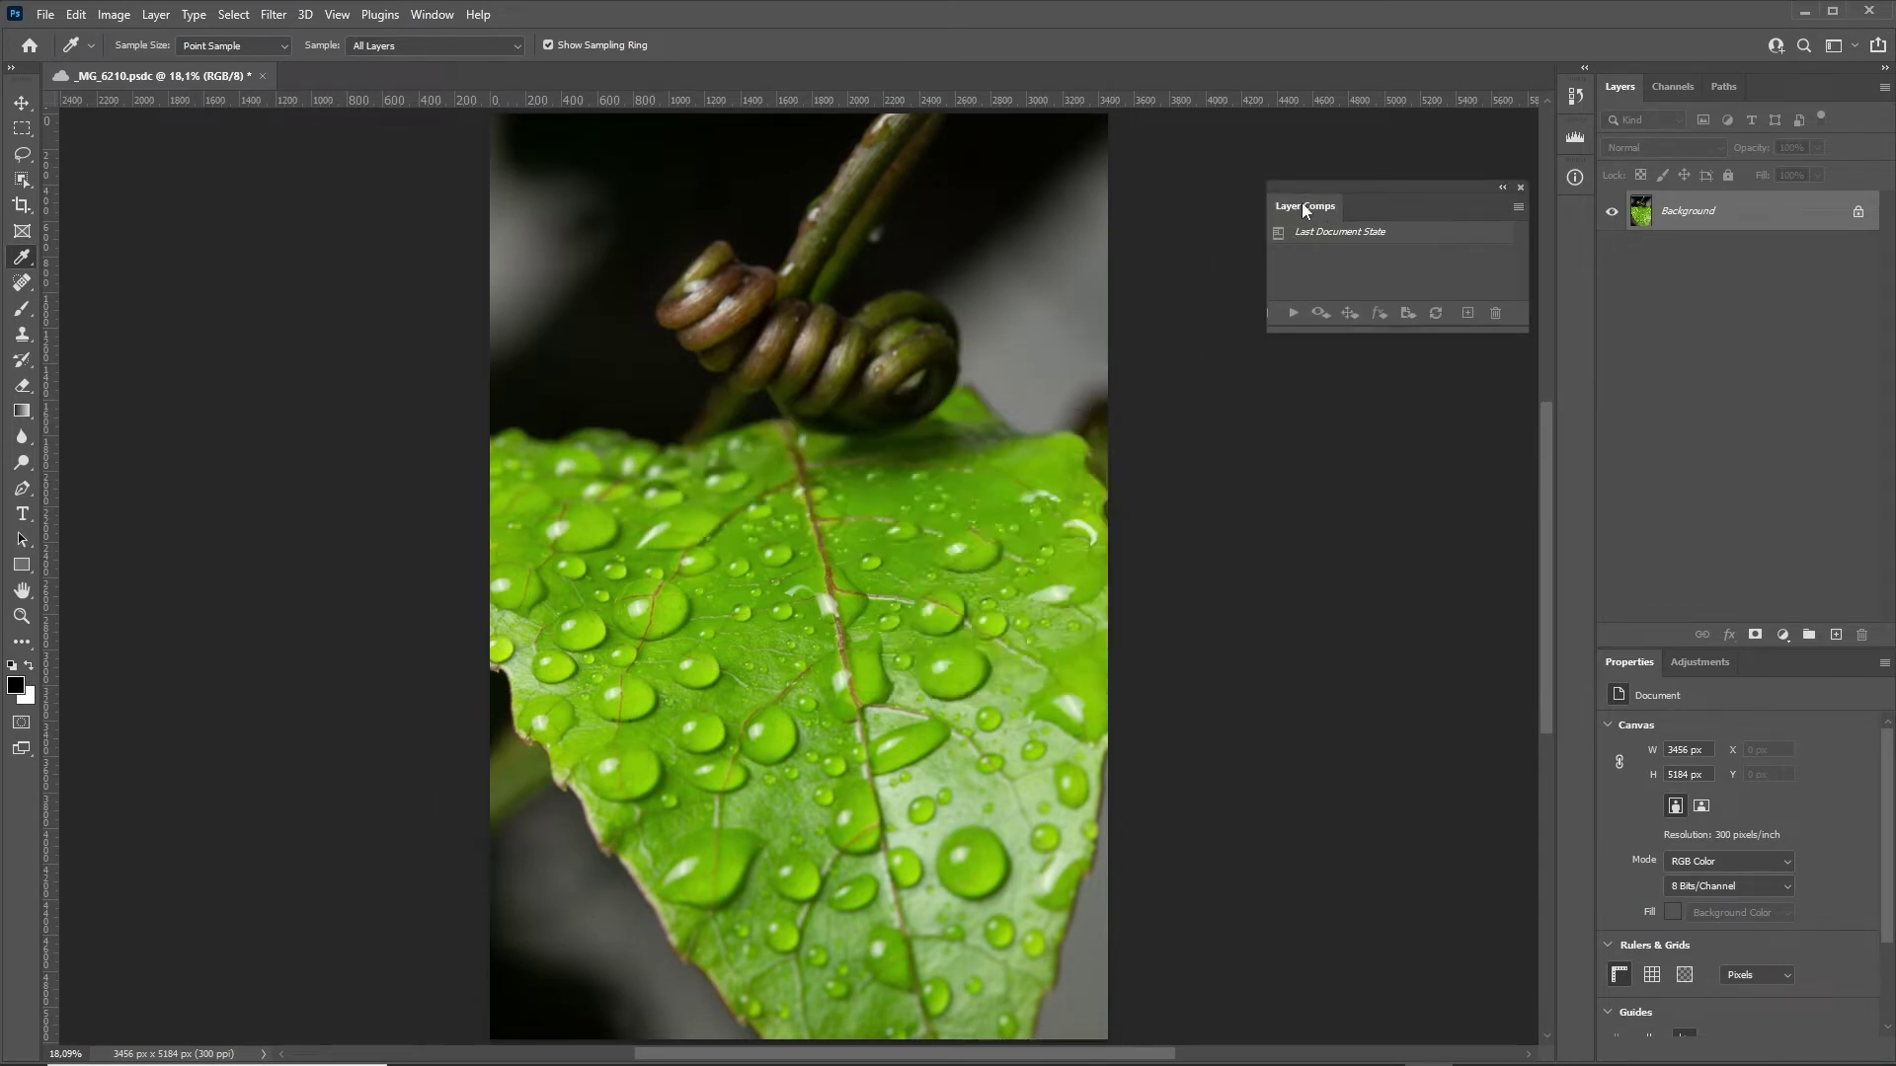
left_click_drag(1305, 213, 1580, 212)
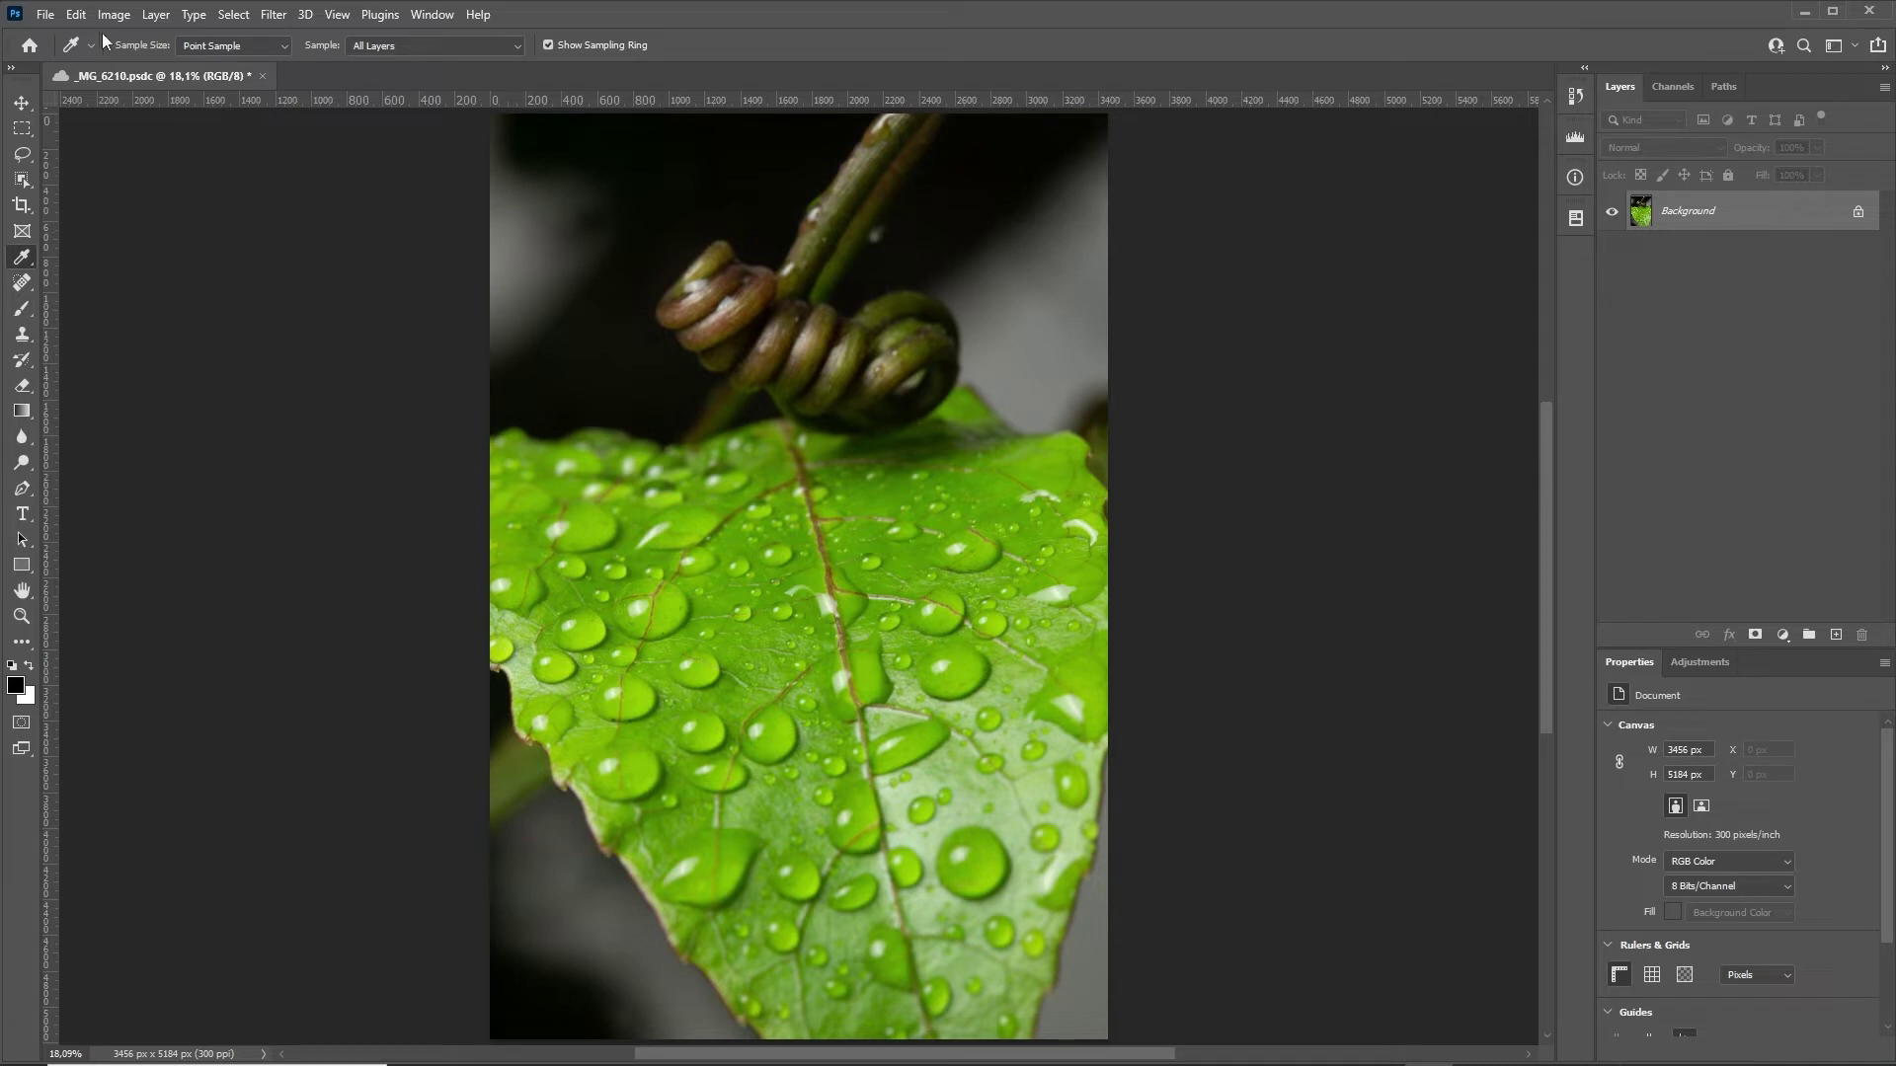
Bring up Edit > Keyboard Shortcuts with the Application Menus category selected.
left_click(77, 15)
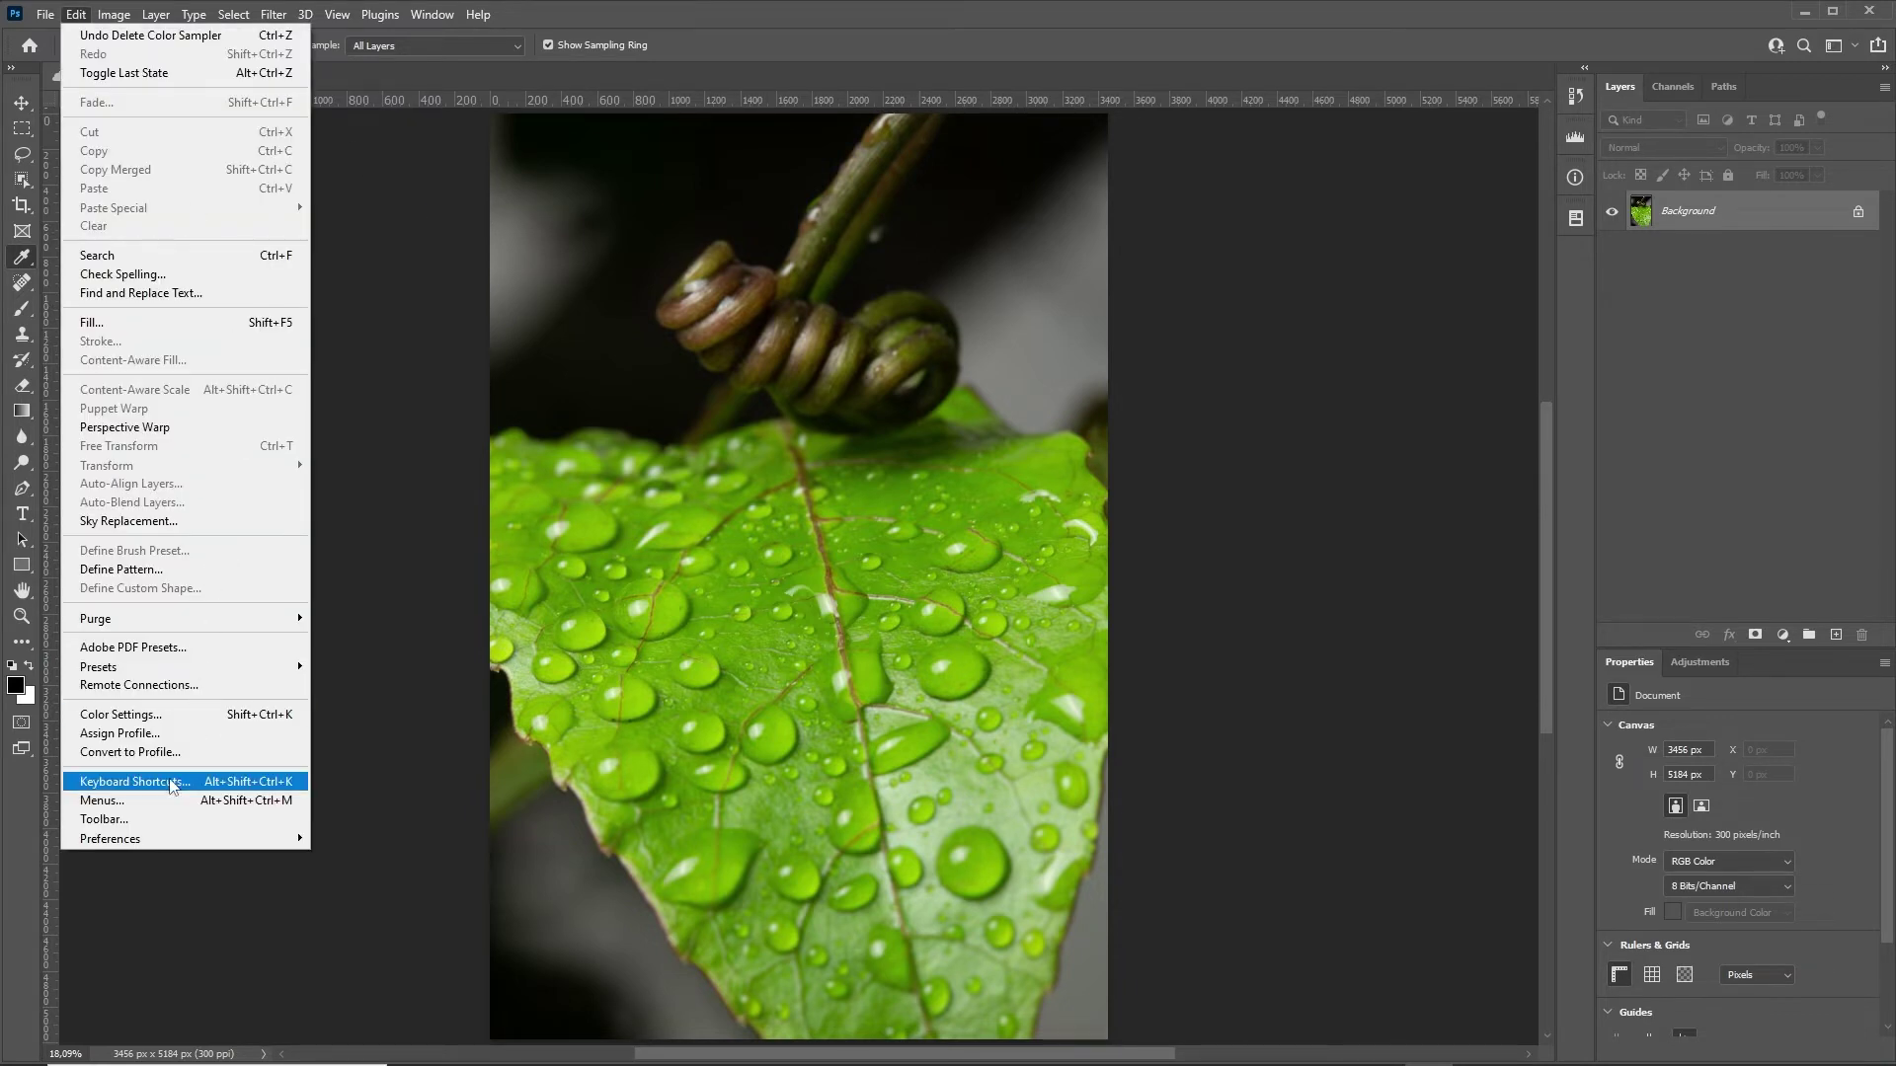
left_click(169, 784)
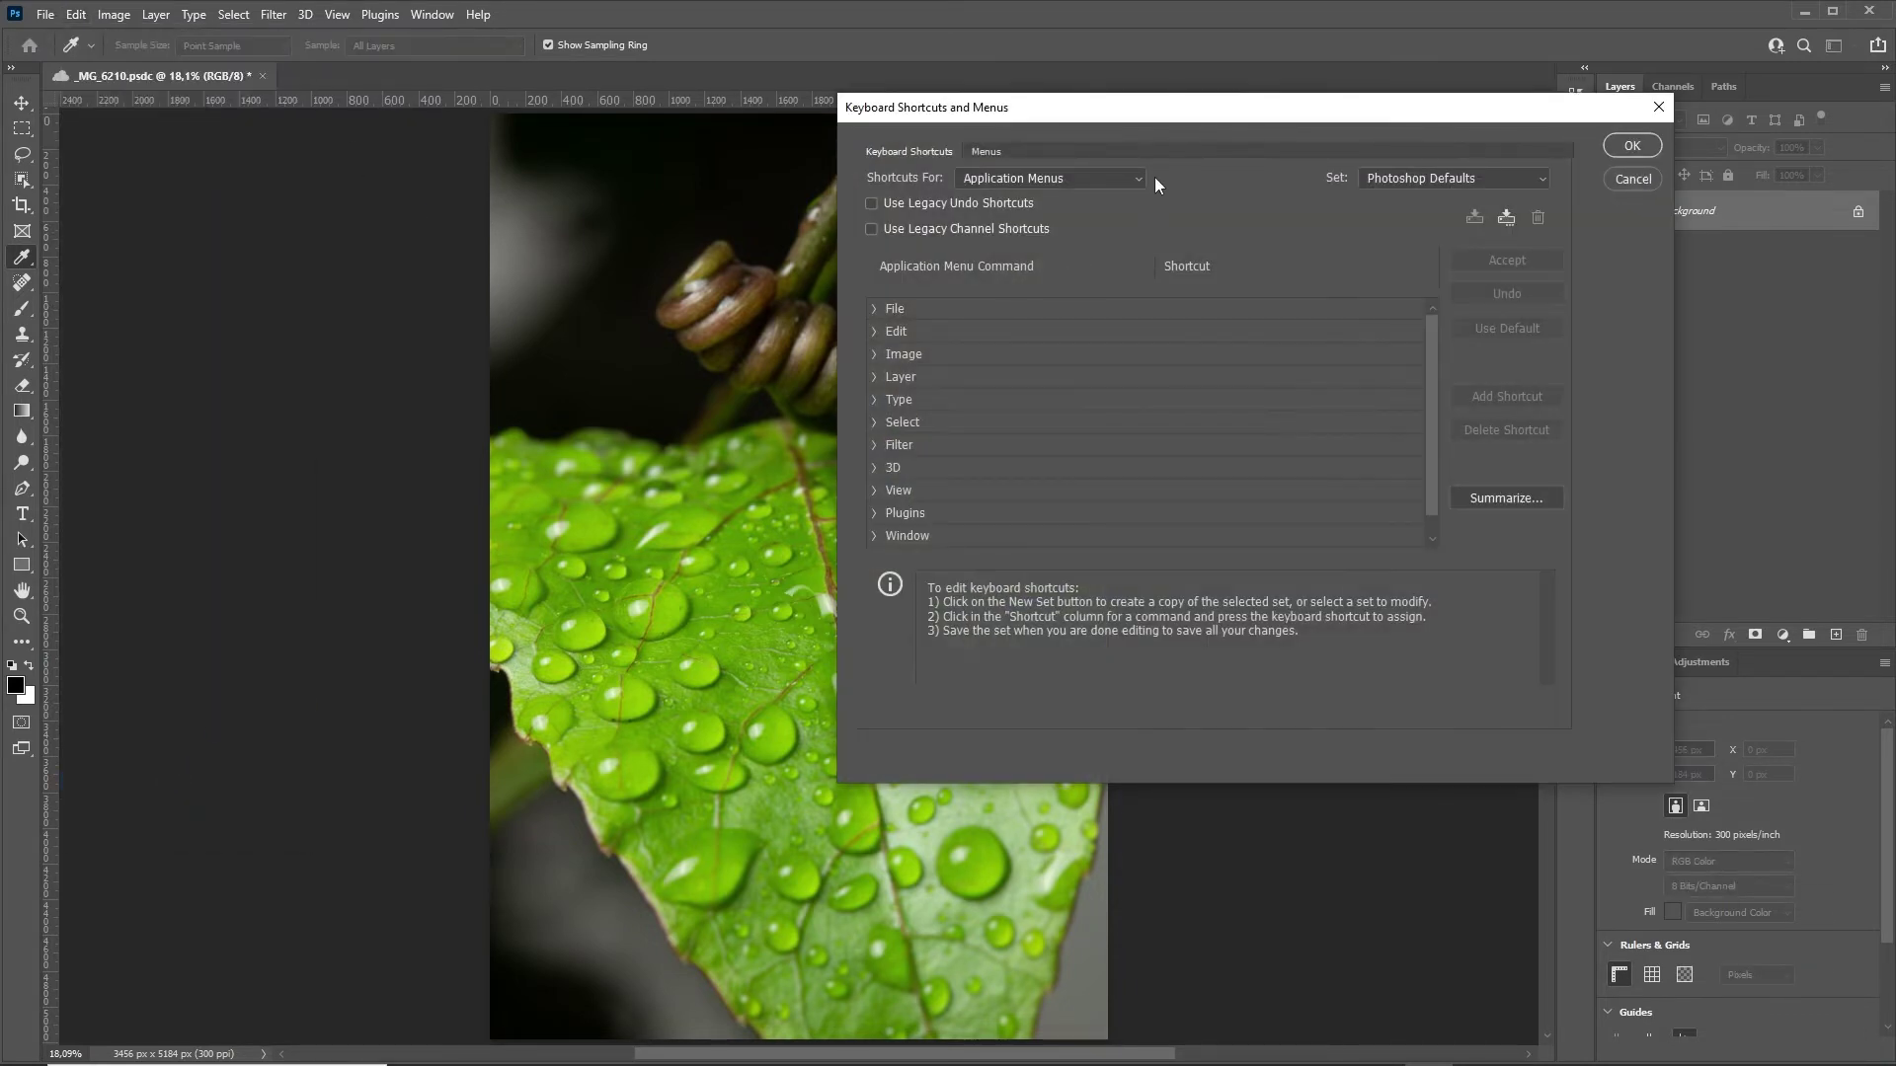
left_click_drag(1166, 113, 756, 239)
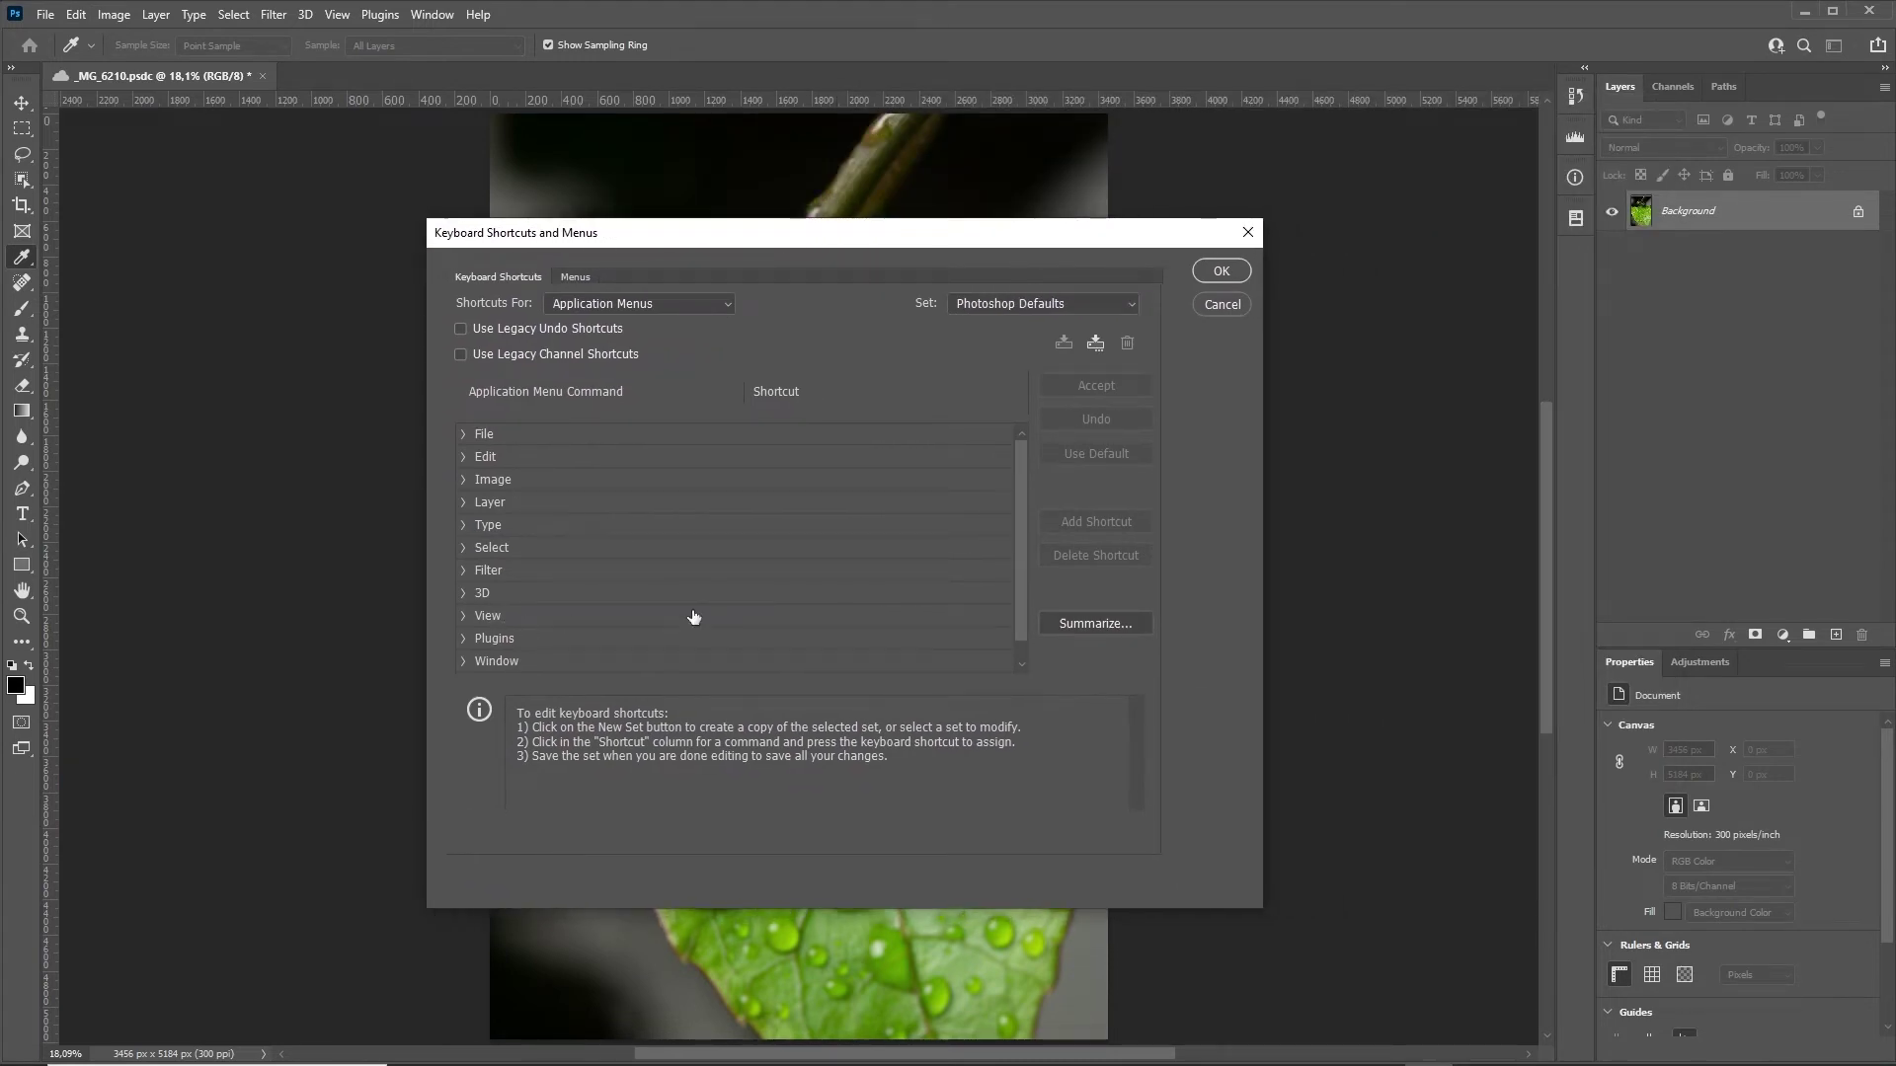
scroll(1020, 483, "down", 1)
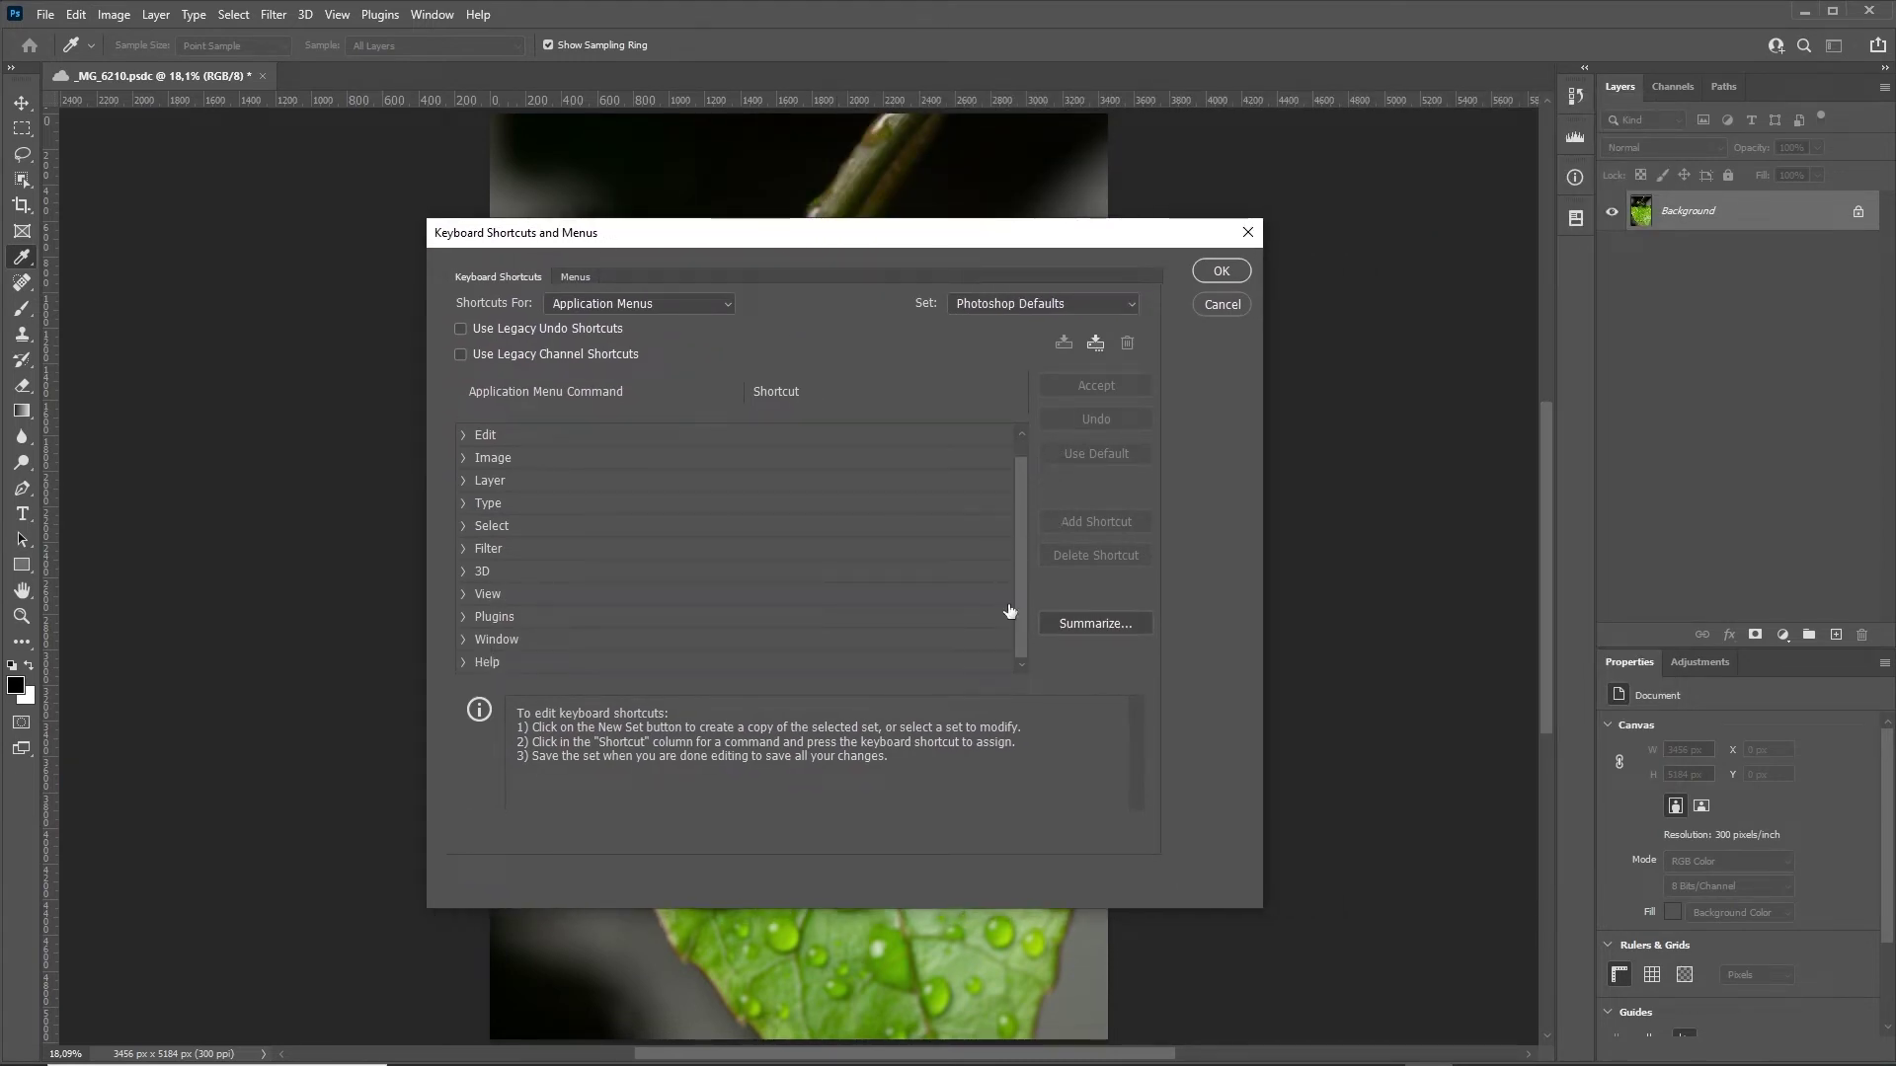
left_click(610, 304)
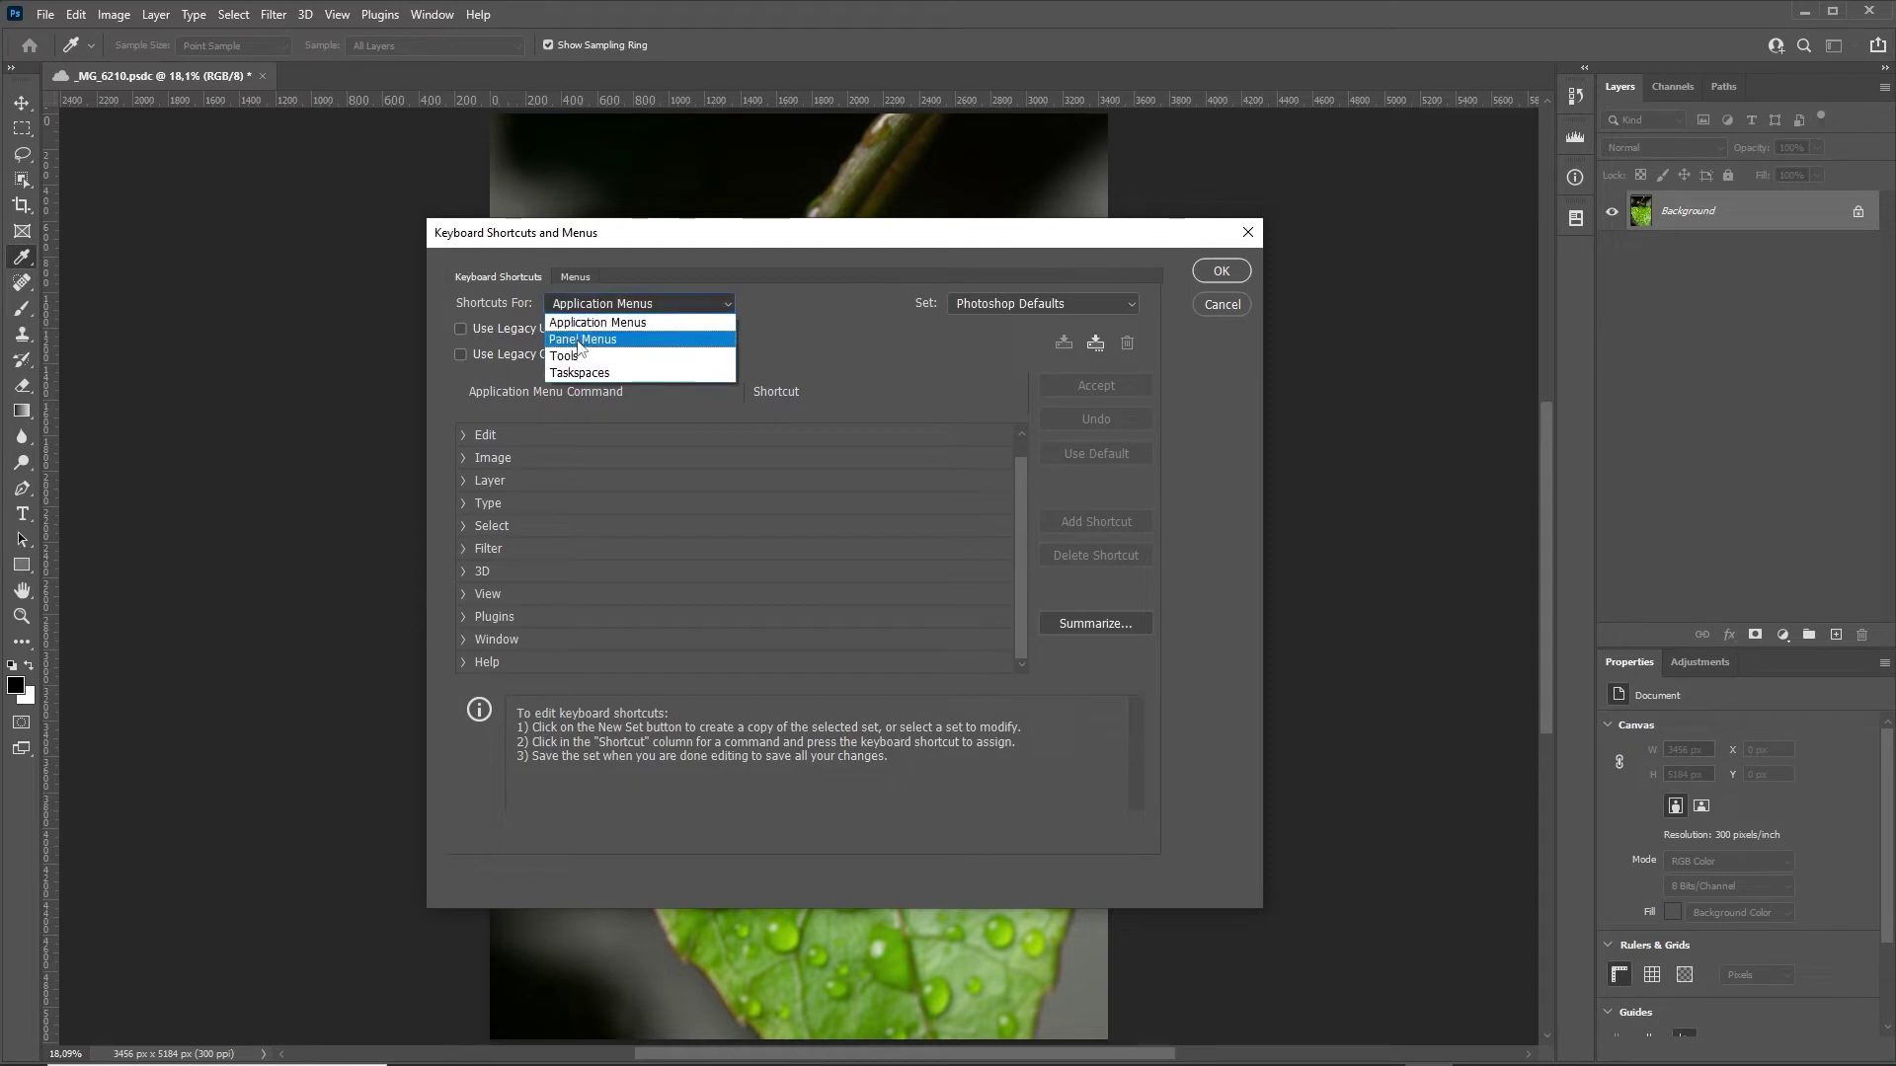
left_click(461, 376)
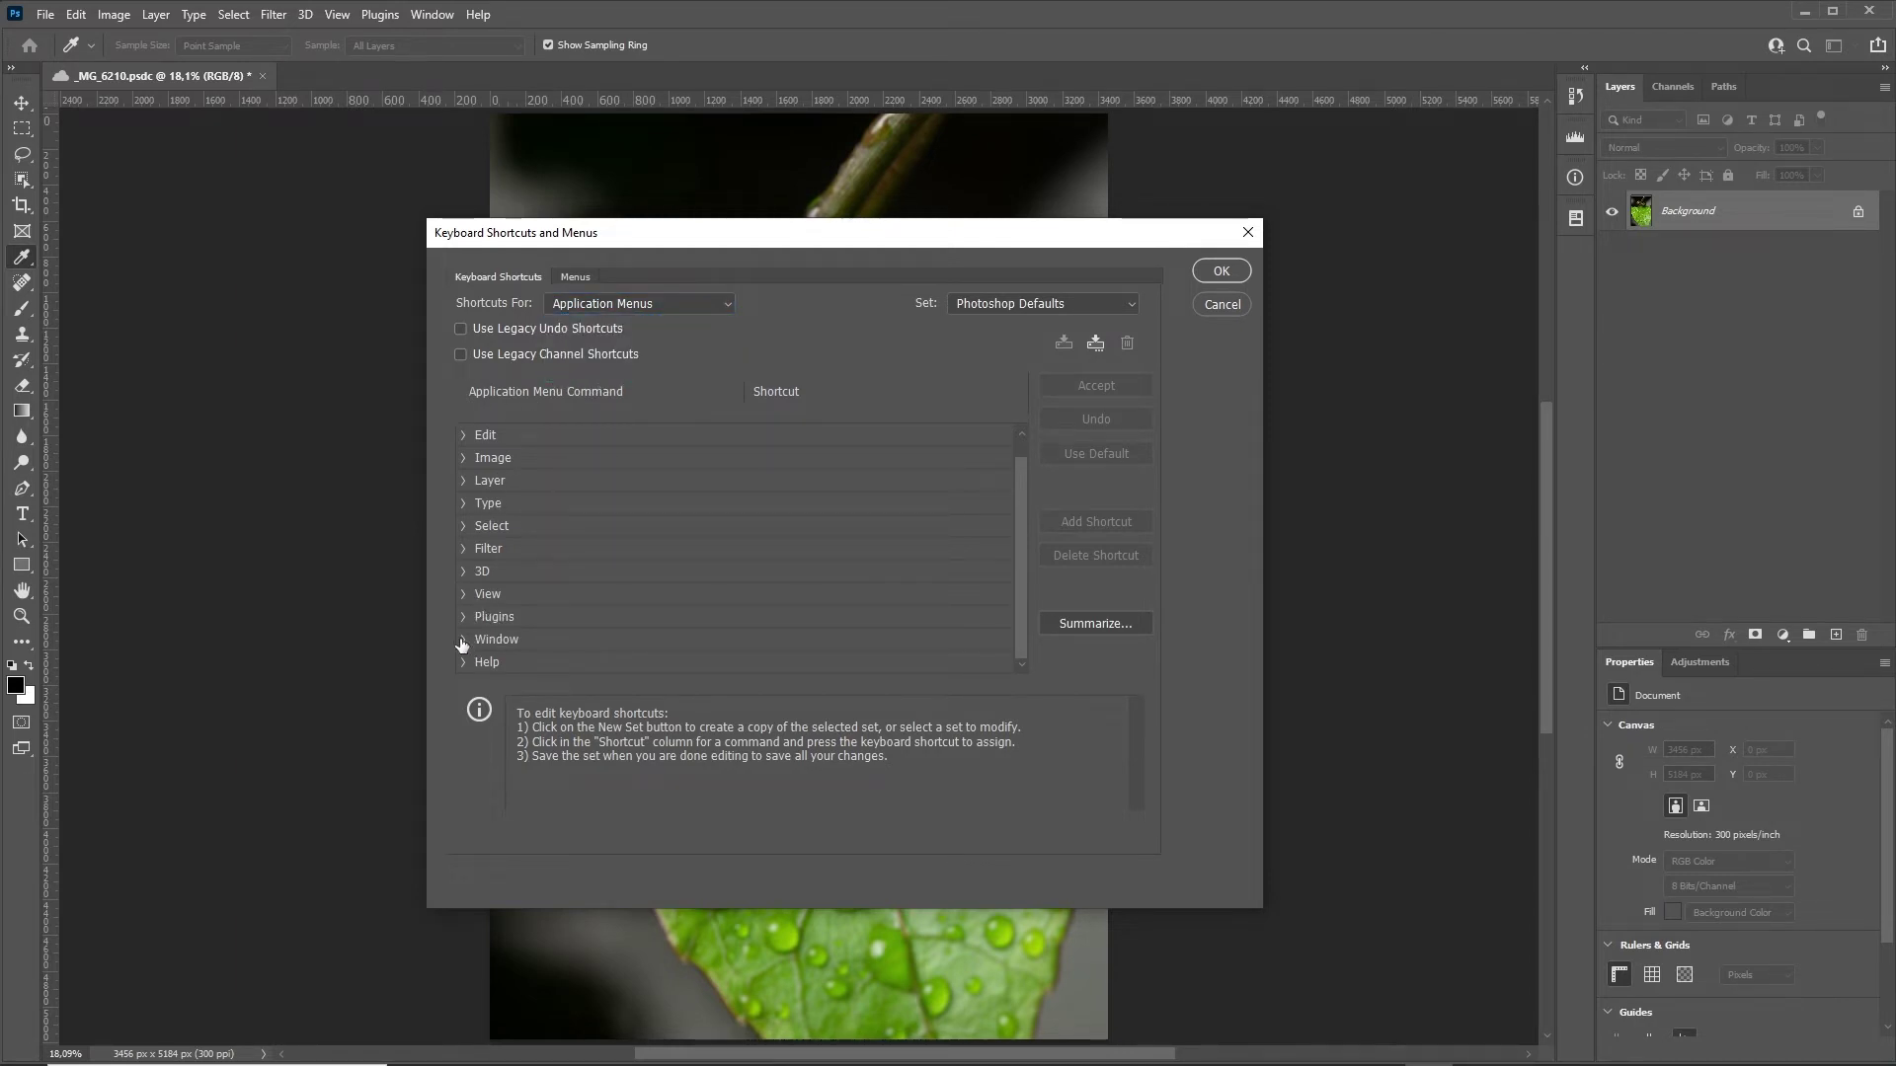
Assign Ctrl+/ to the Window > Tile command.
left_click(463, 639)
scroll(474, 631, "down", 3)
scroll(556, 564, "down", 5)
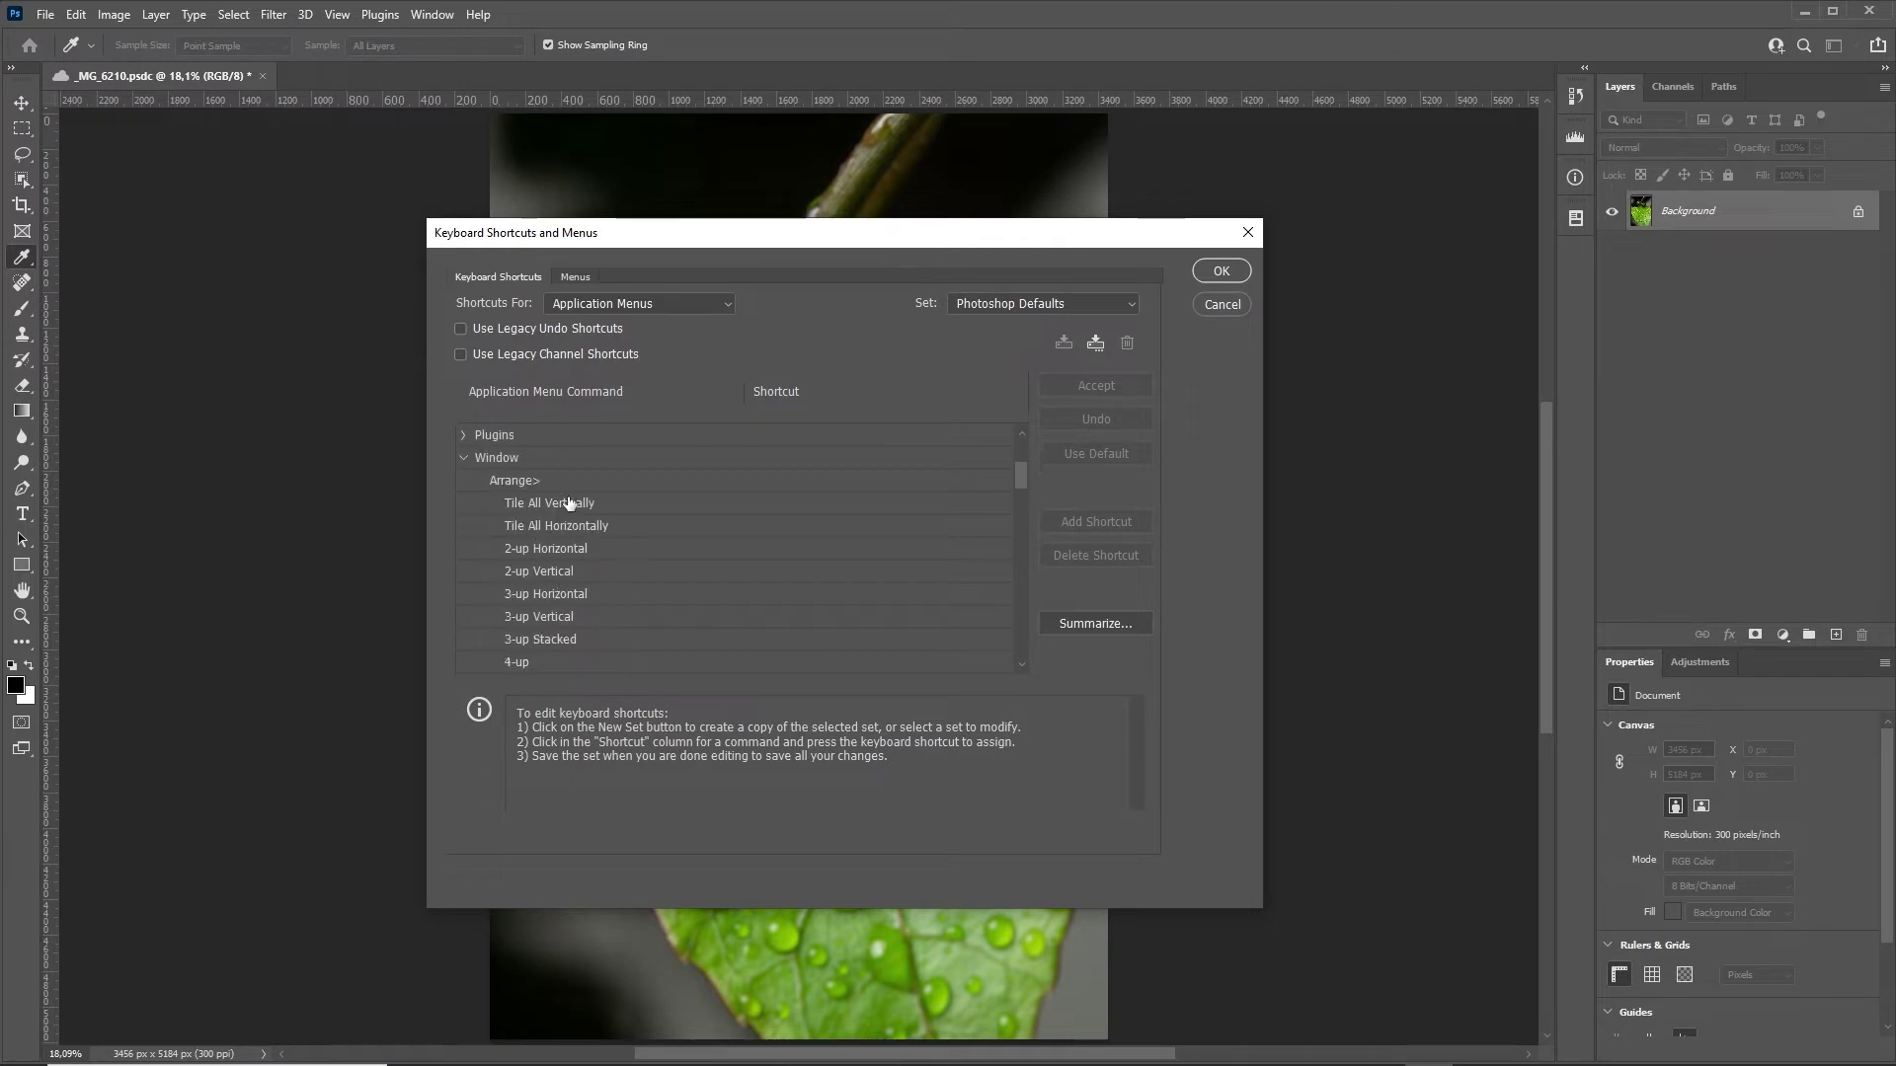
scroll(568, 503, "down", 2)
scroll(651, 593, "down", 2)
left_click(637, 575)
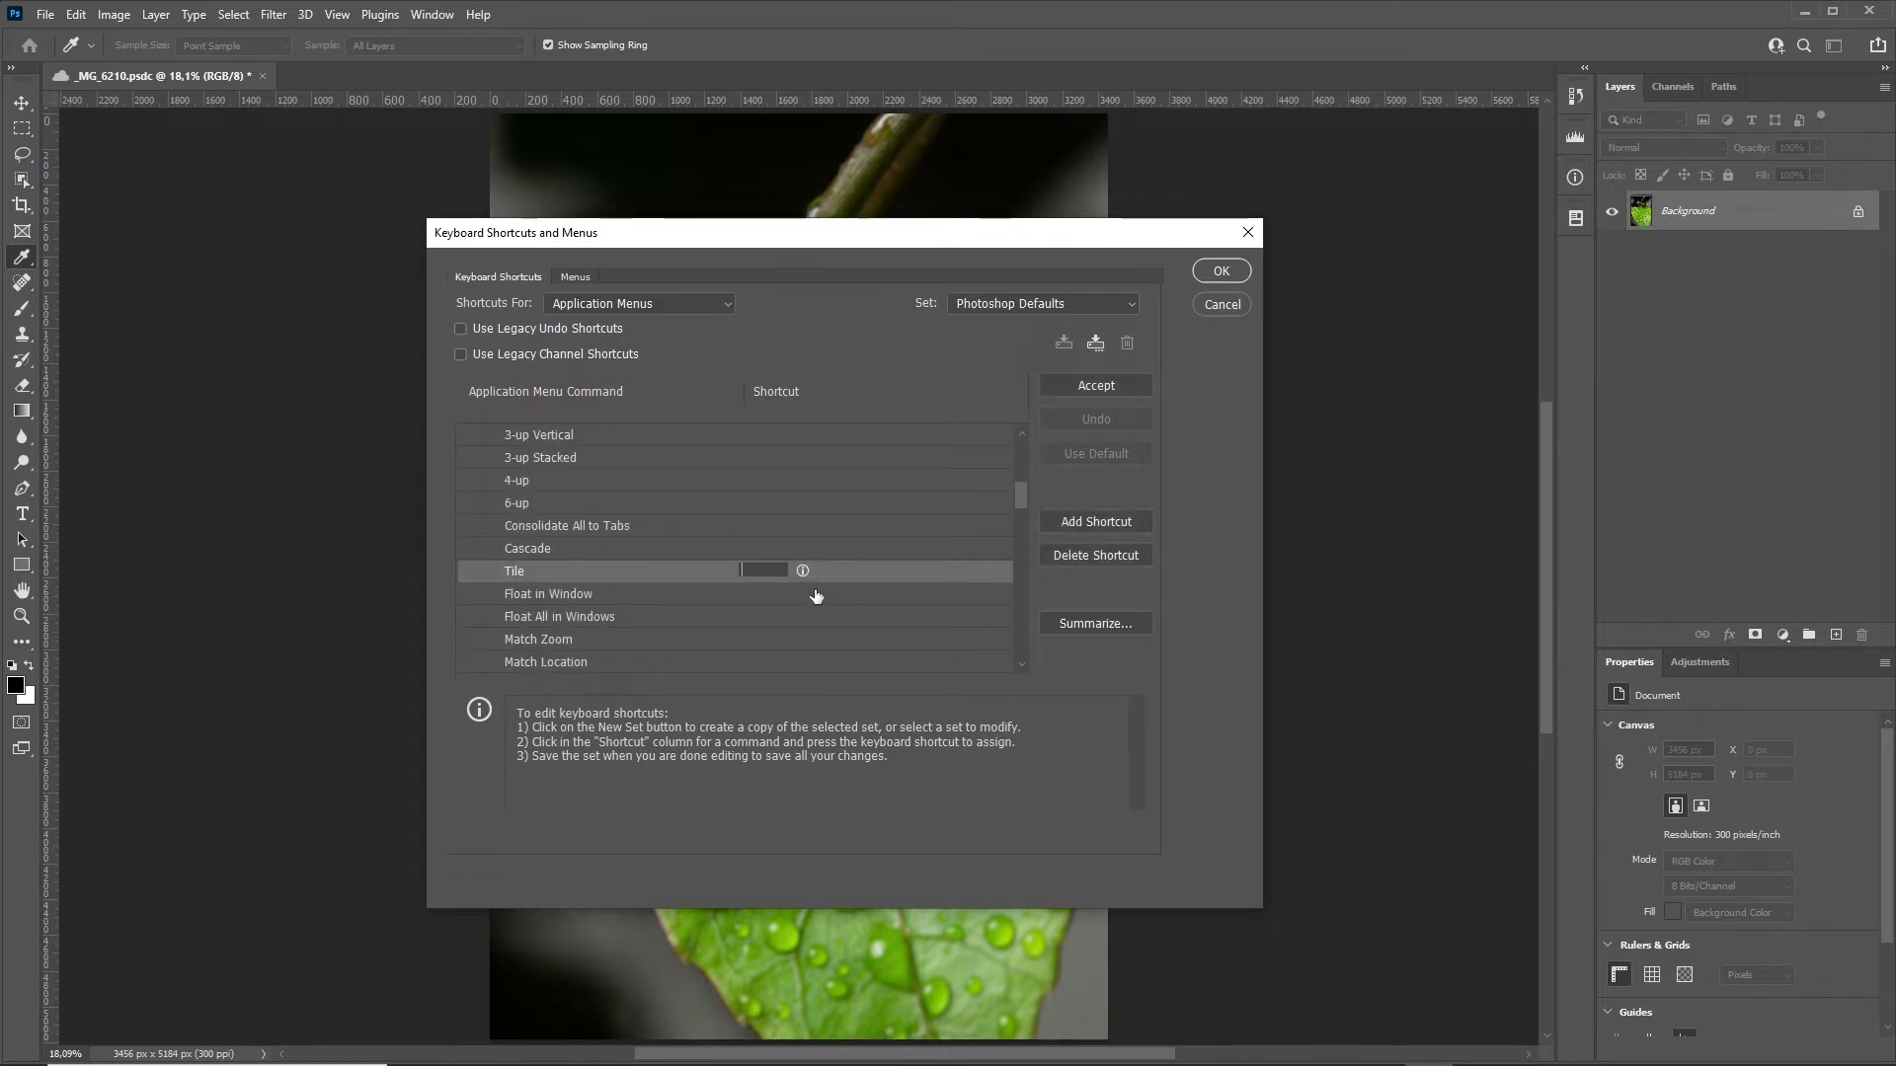
key("ctrl+slash")
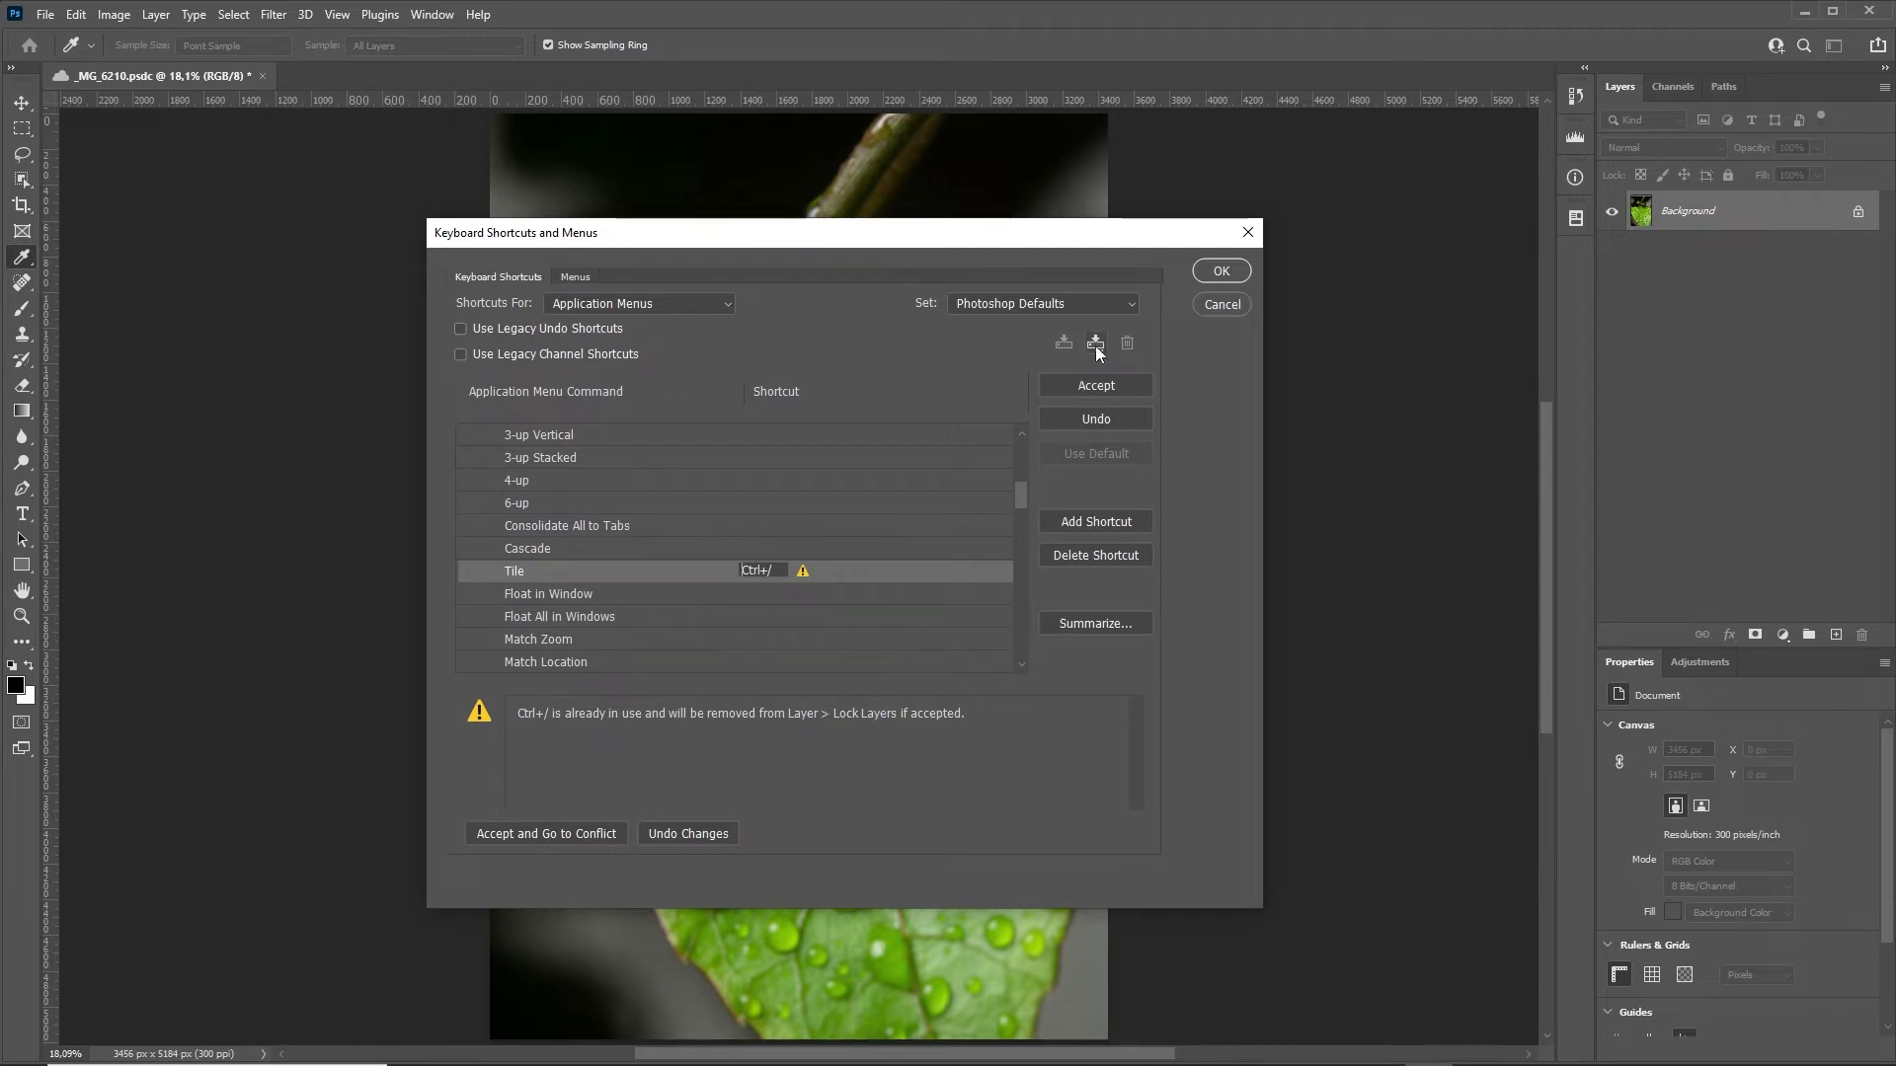
Save the shortcuts as a new set 'Teste.kys' and apply it with OK.
left_click(1095, 345)
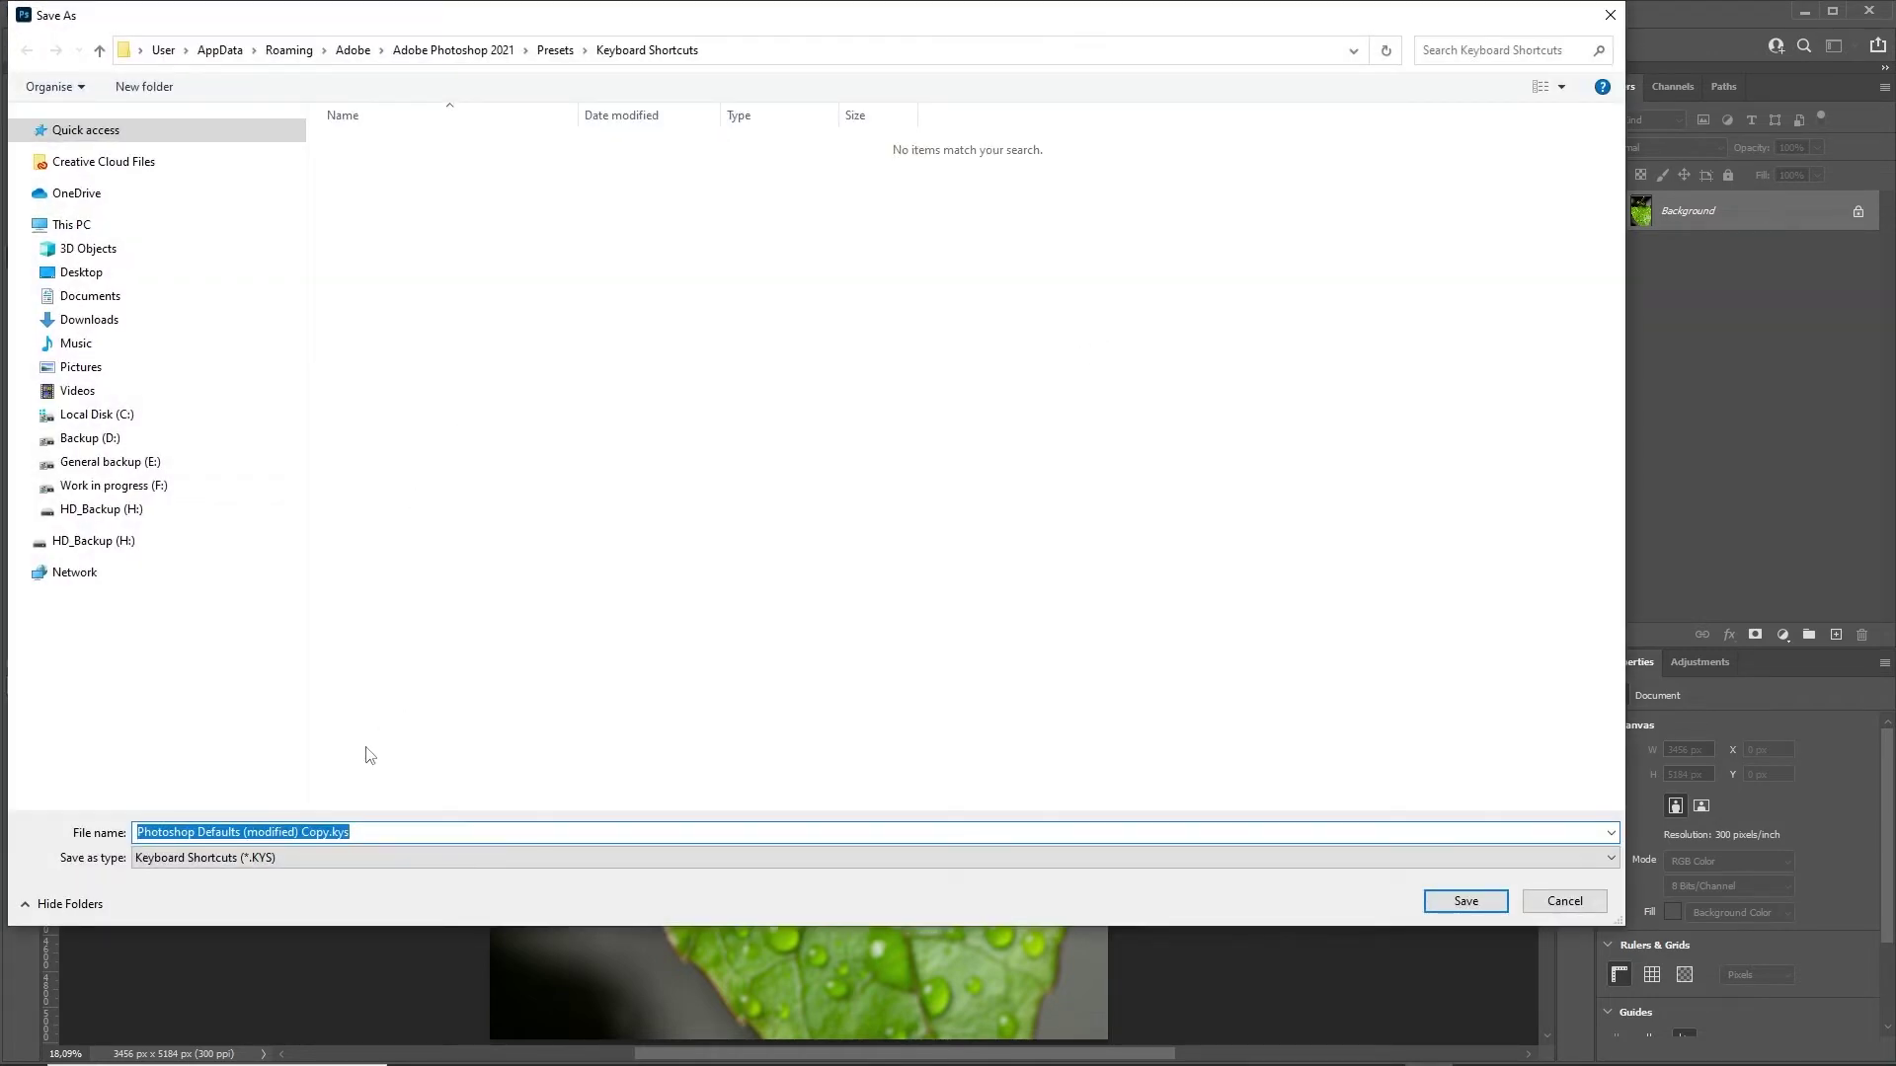
left_click(399, 827)
left_click_drag(326, 832, 109, 799)
type("Teste")
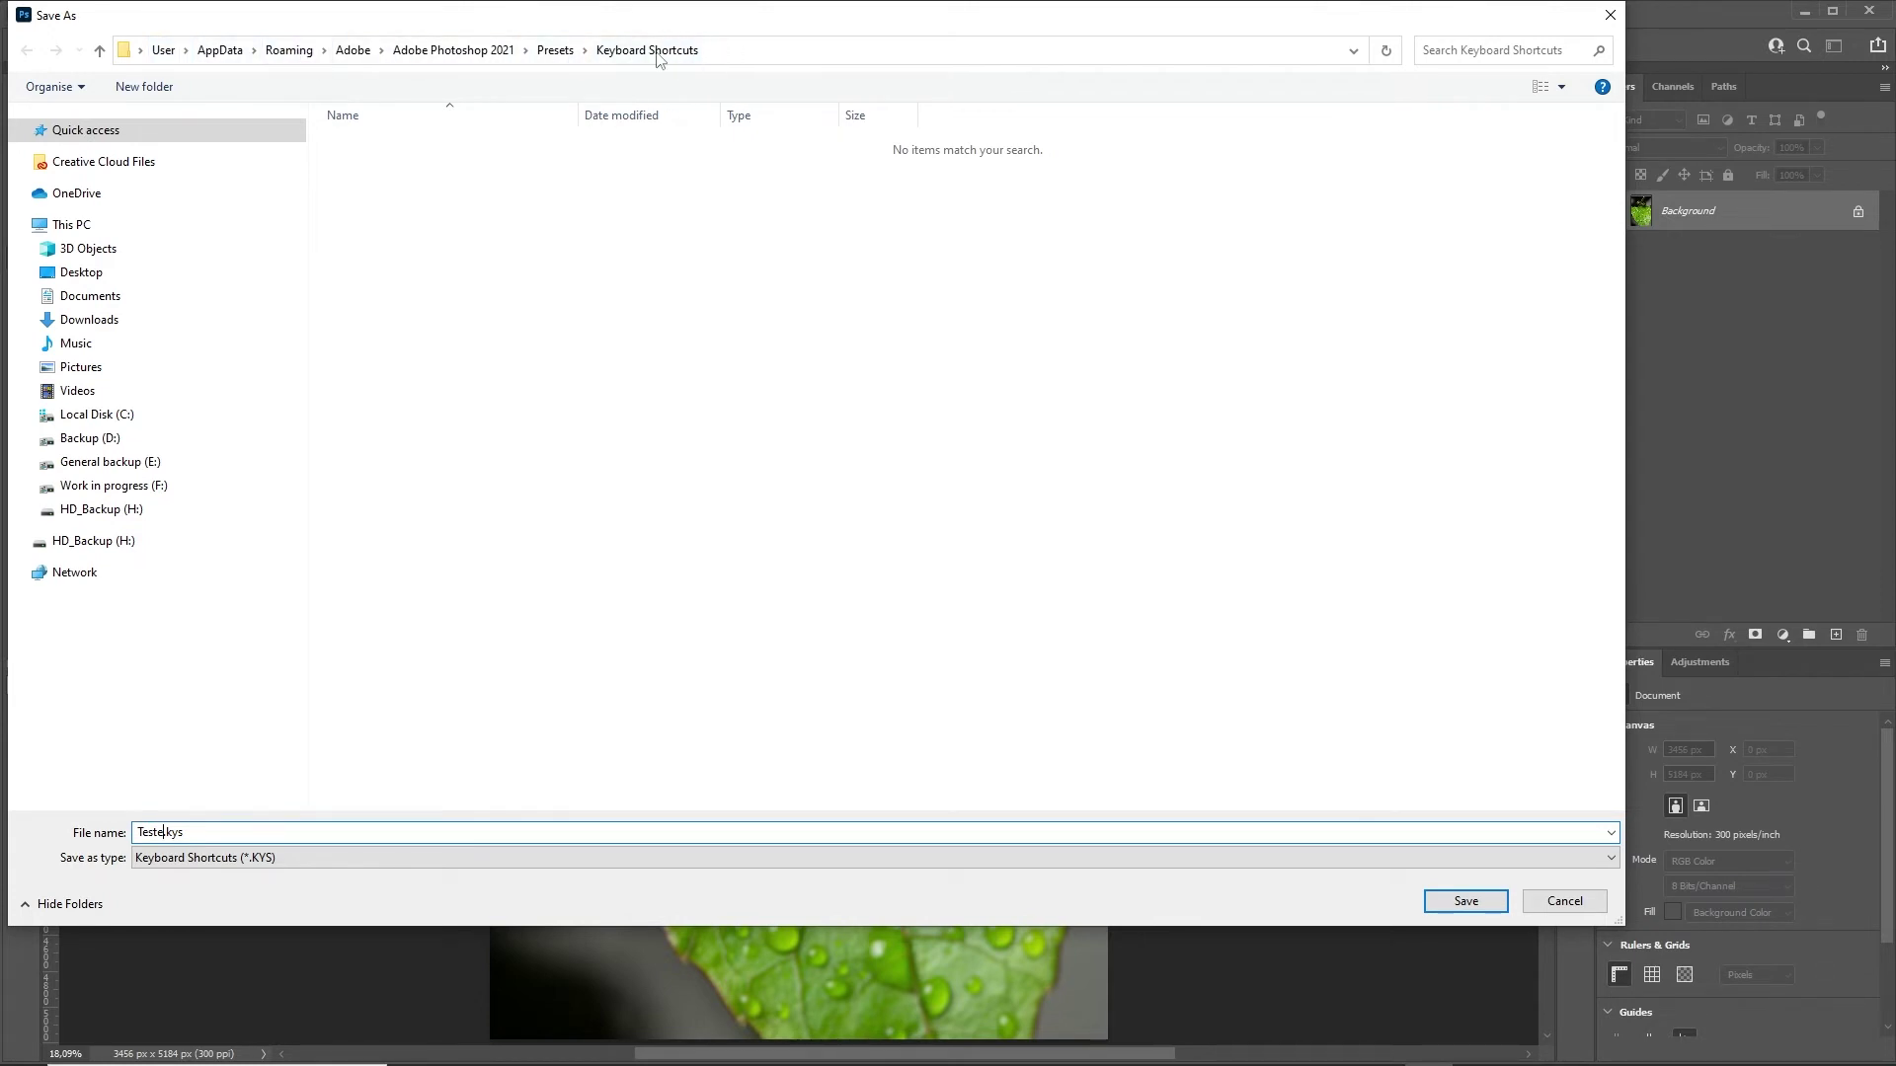
left_click(1463, 903)
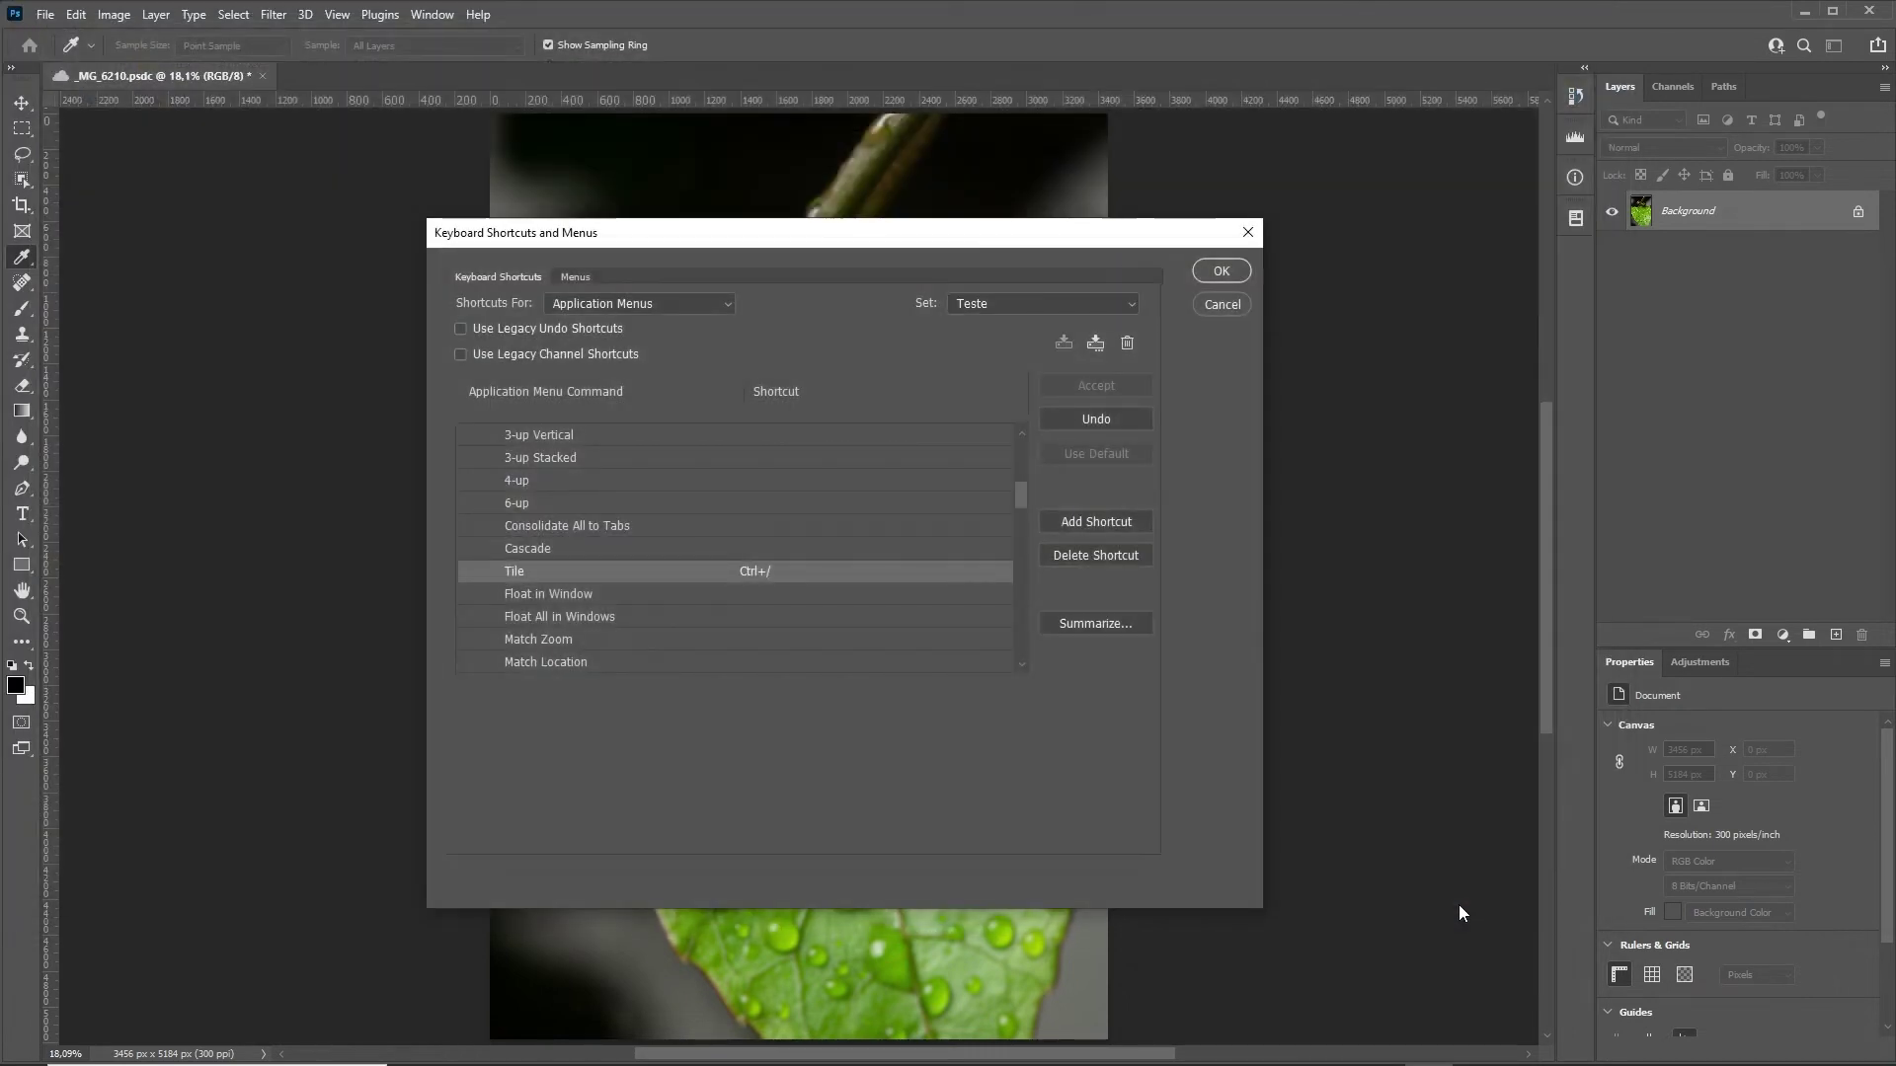
left_click(1221, 271)
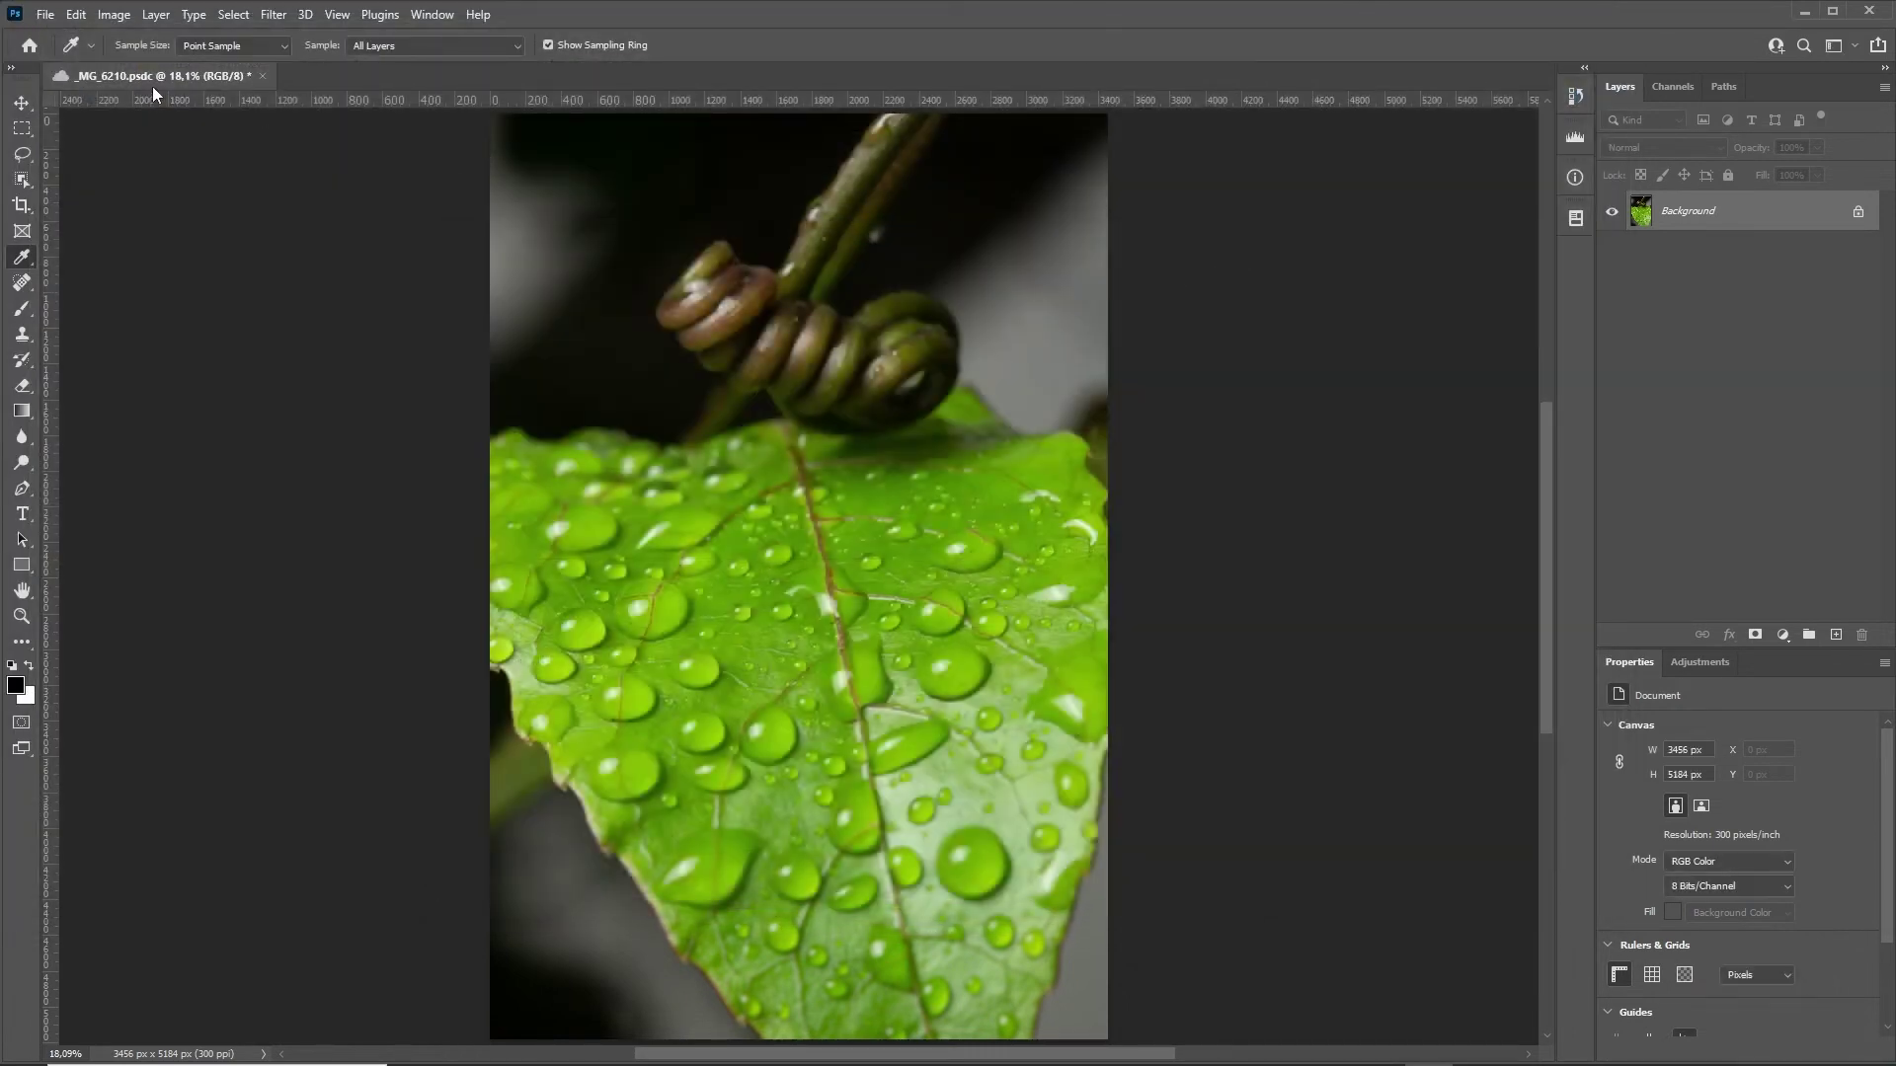
Open the _MG_6005 cactus photo from Cloud documents, then close it again.
left_click(31, 47)
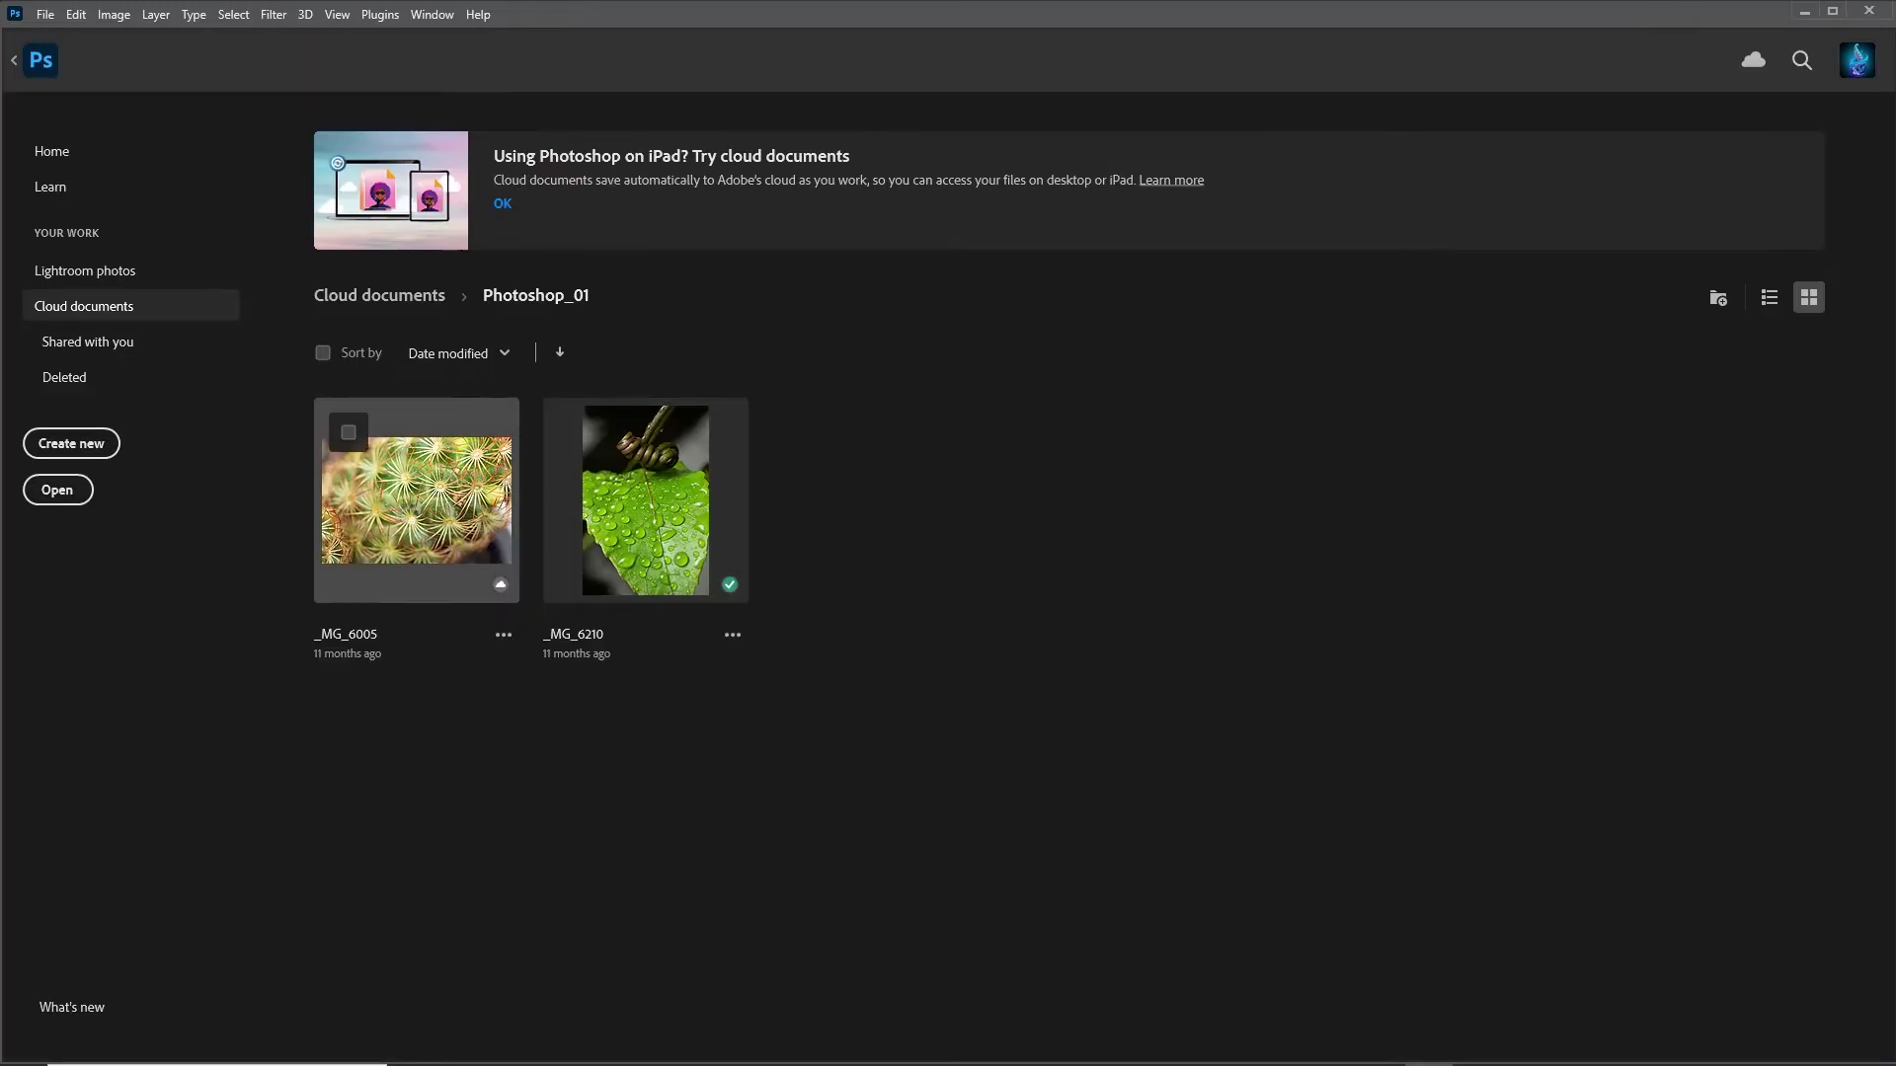
left_click(405, 512)
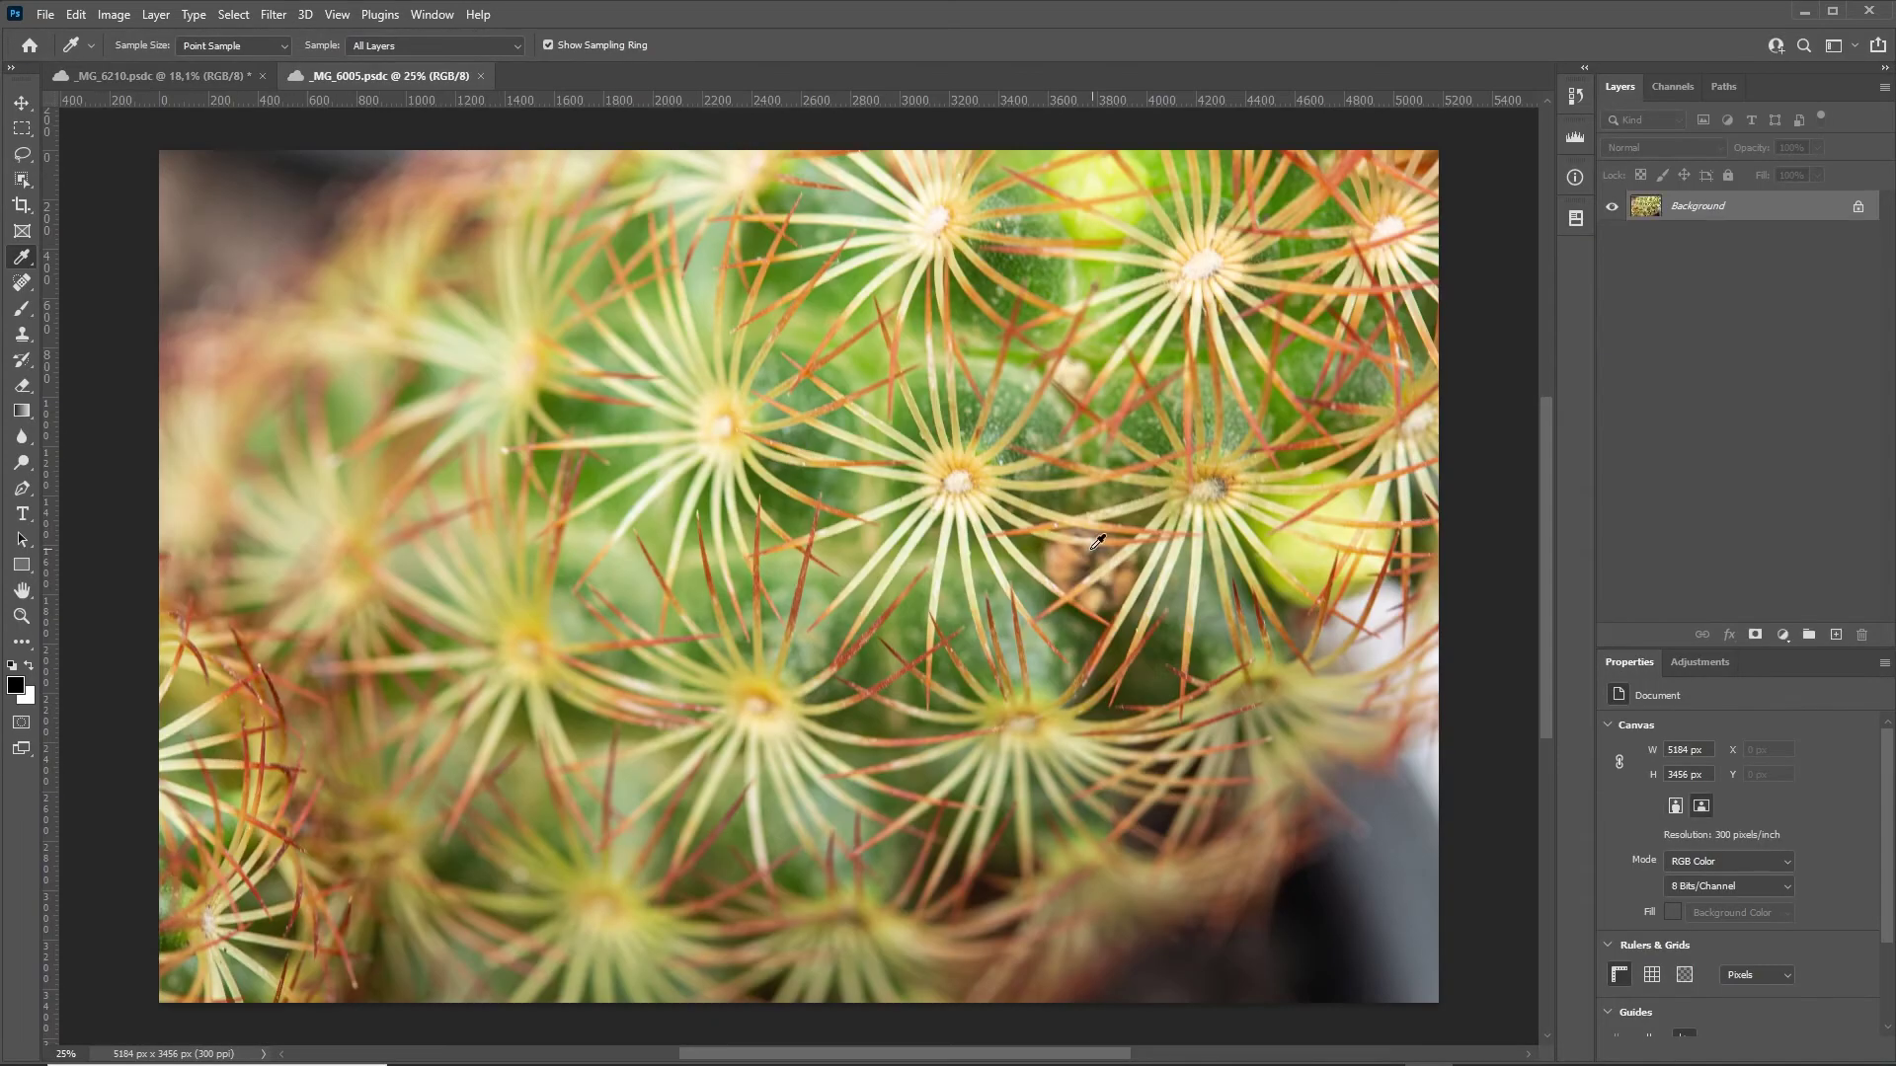
left_click(441, 18)
mouse_move(444, 36)
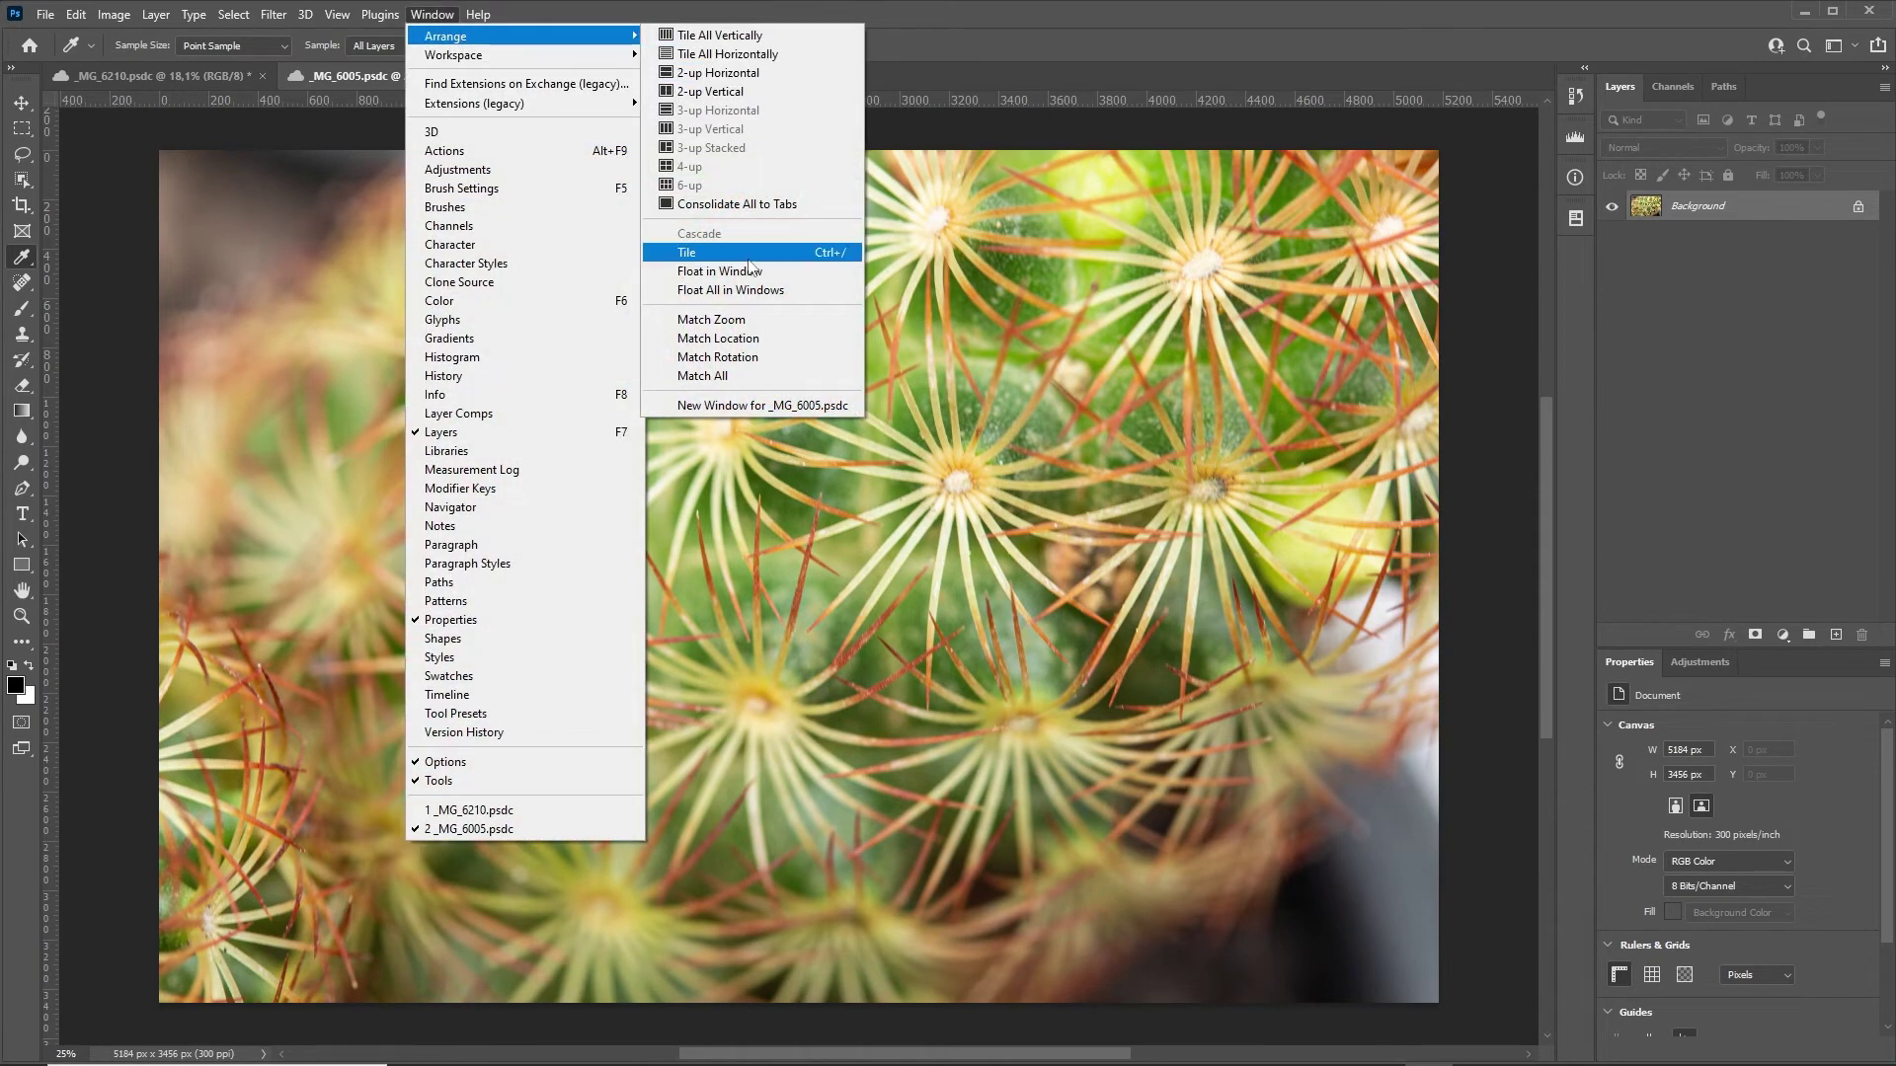
left_click(980, 10)
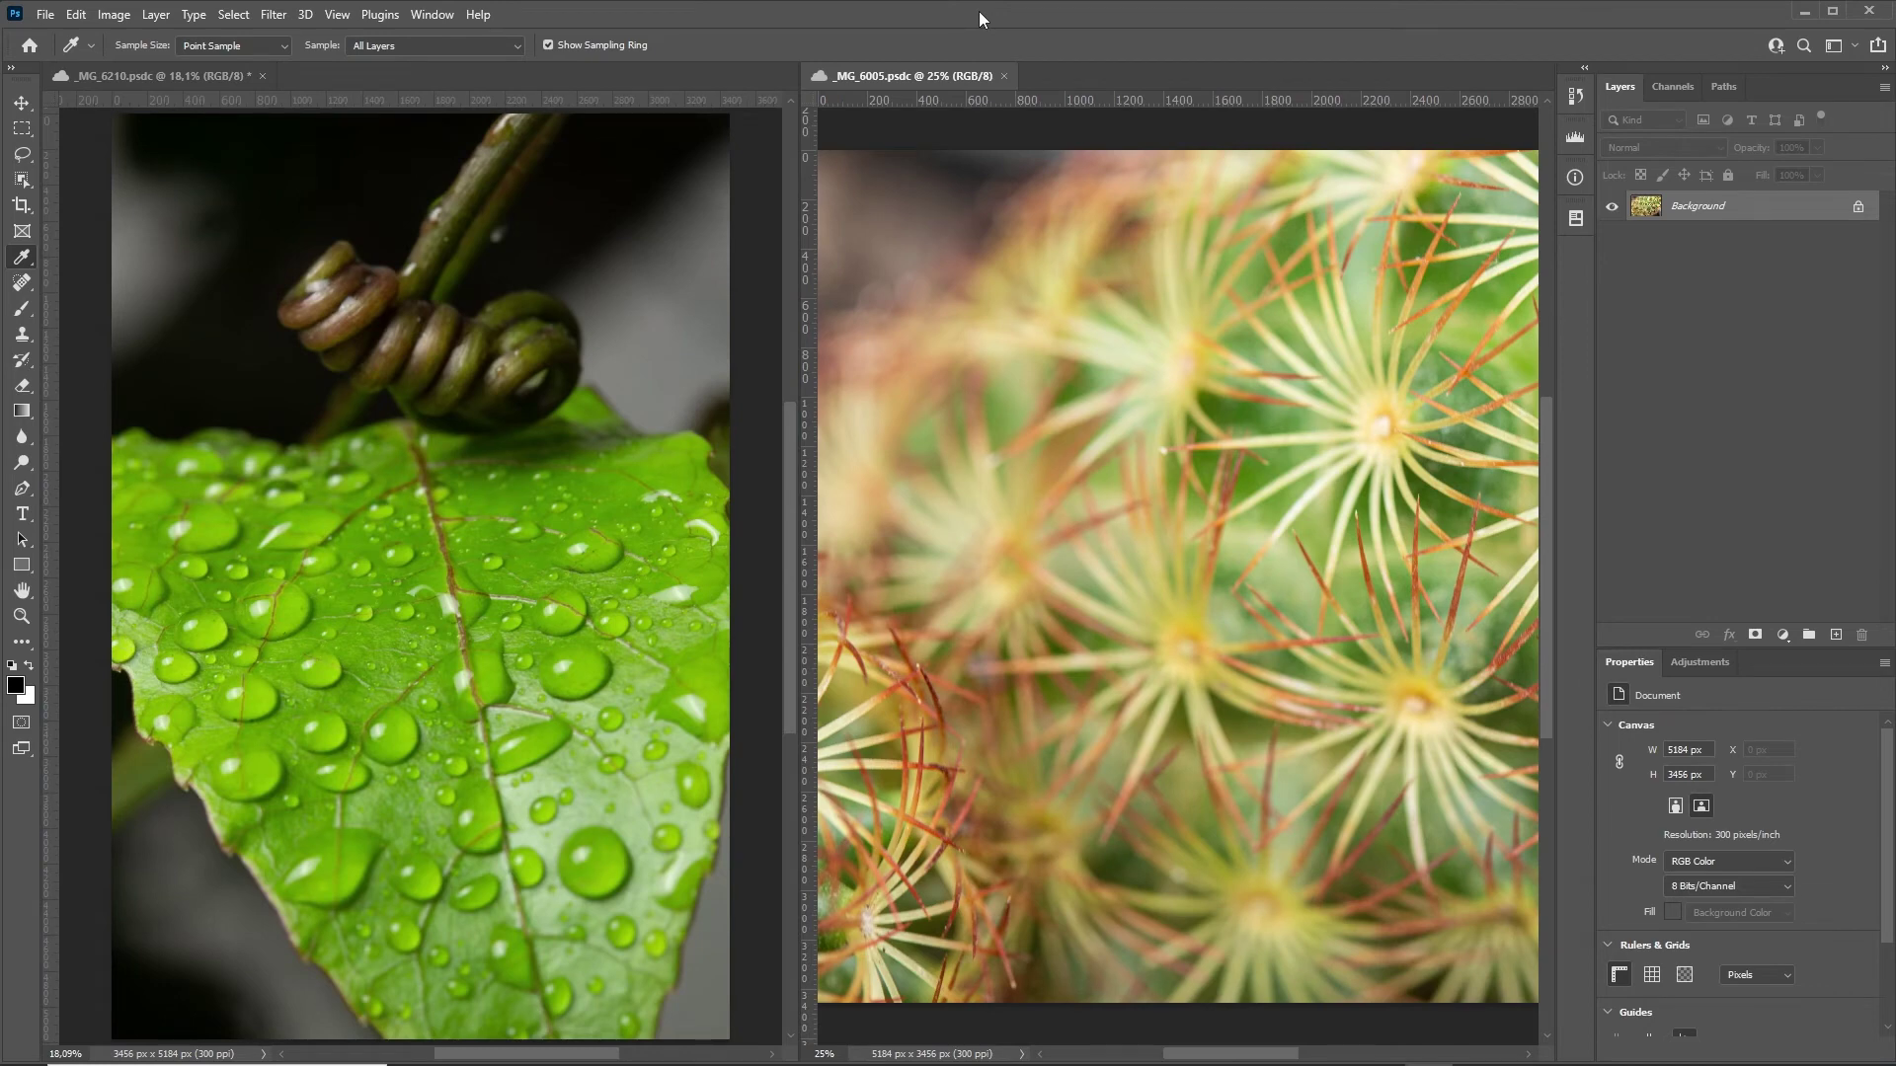
key("ctrl+w")
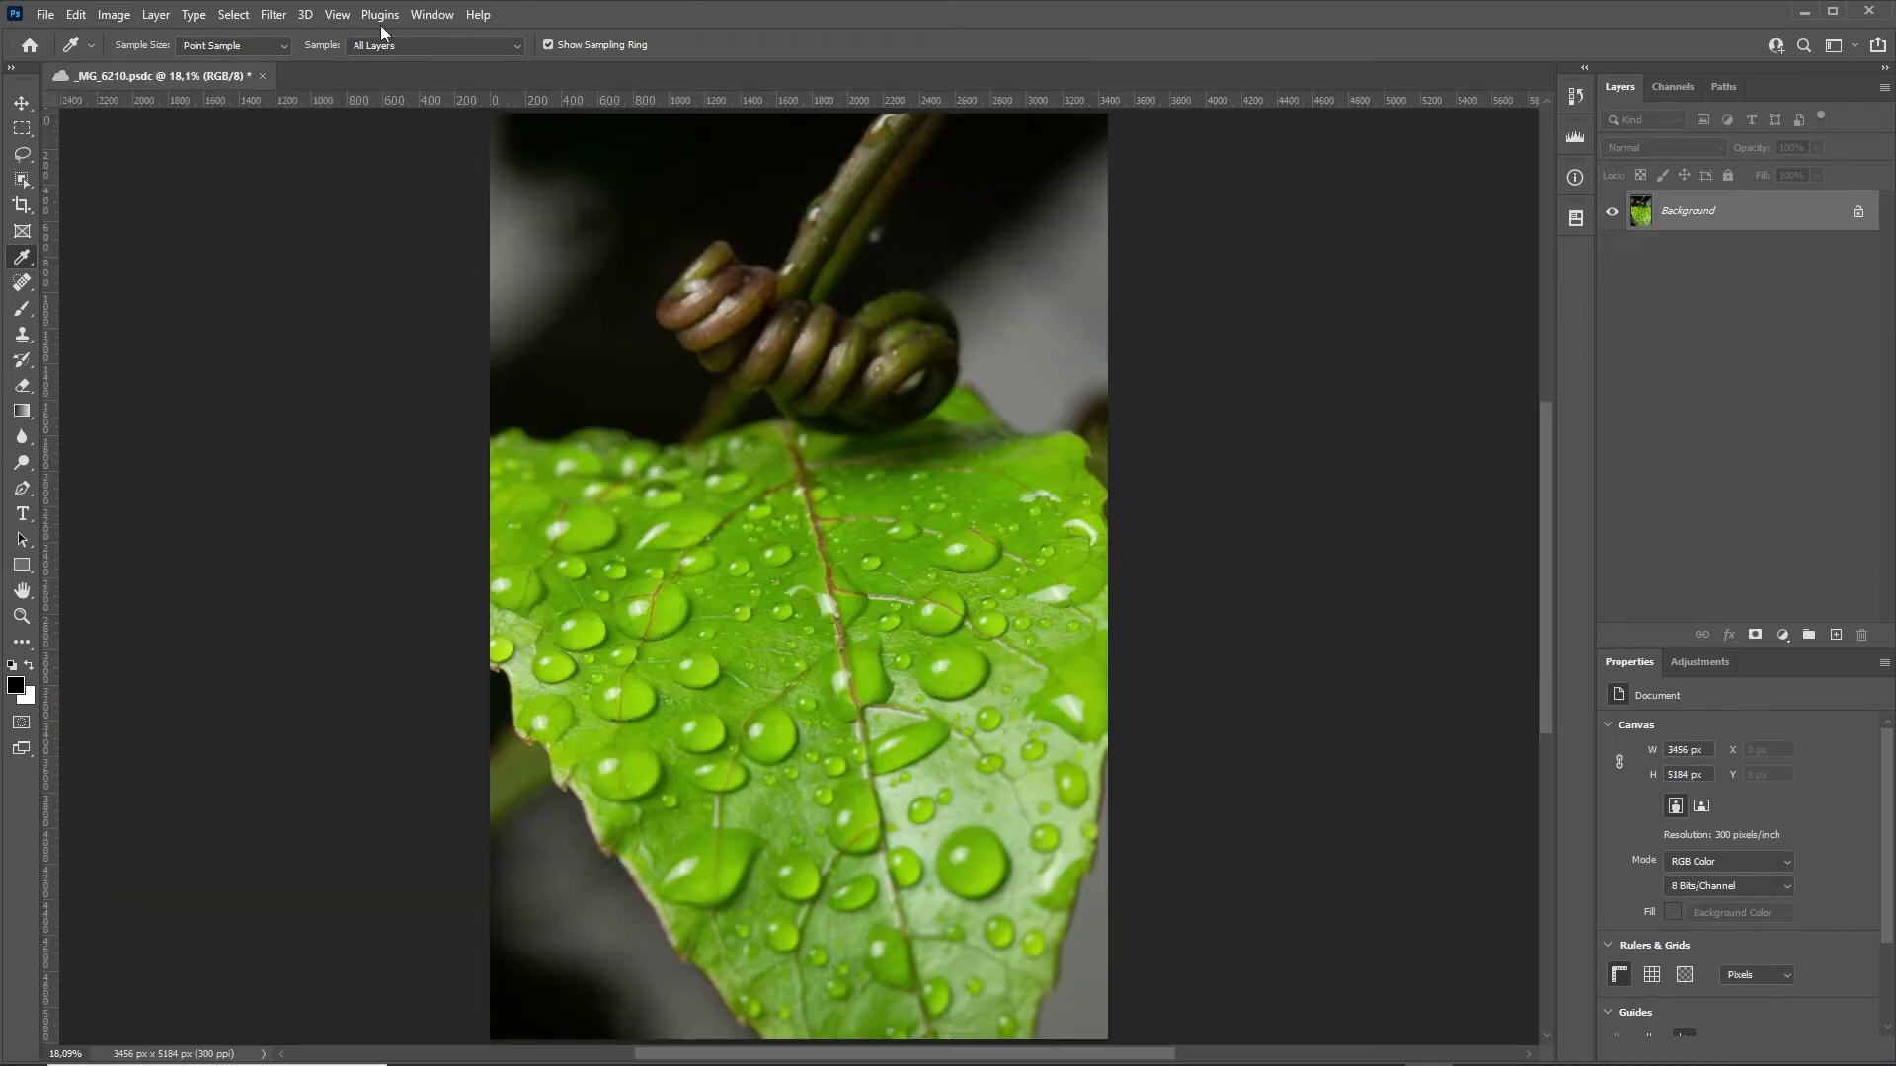
left_click(429, 16)
mouse_move(459, 56)
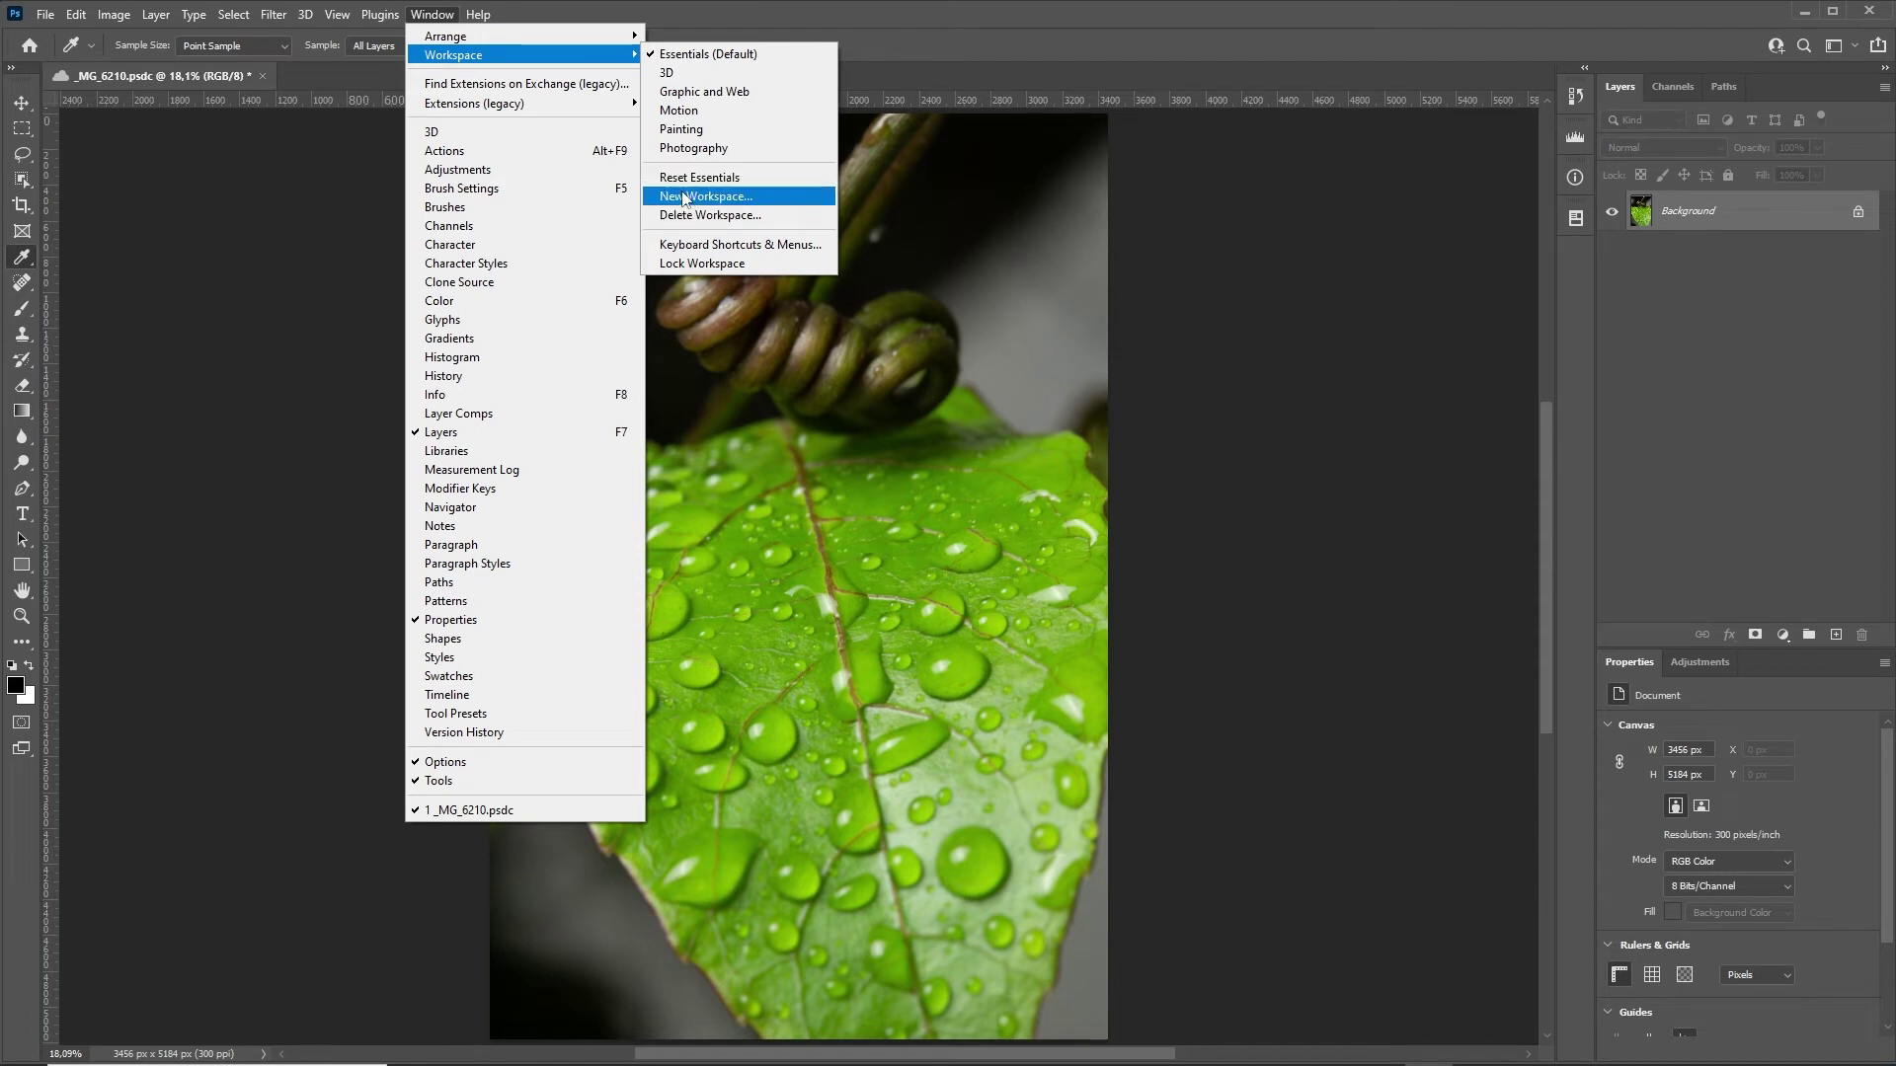
Save a 'Tratamento de imagens' workspace including keyboard shortcuts, menus and toolbar.
left_click(692, 196)
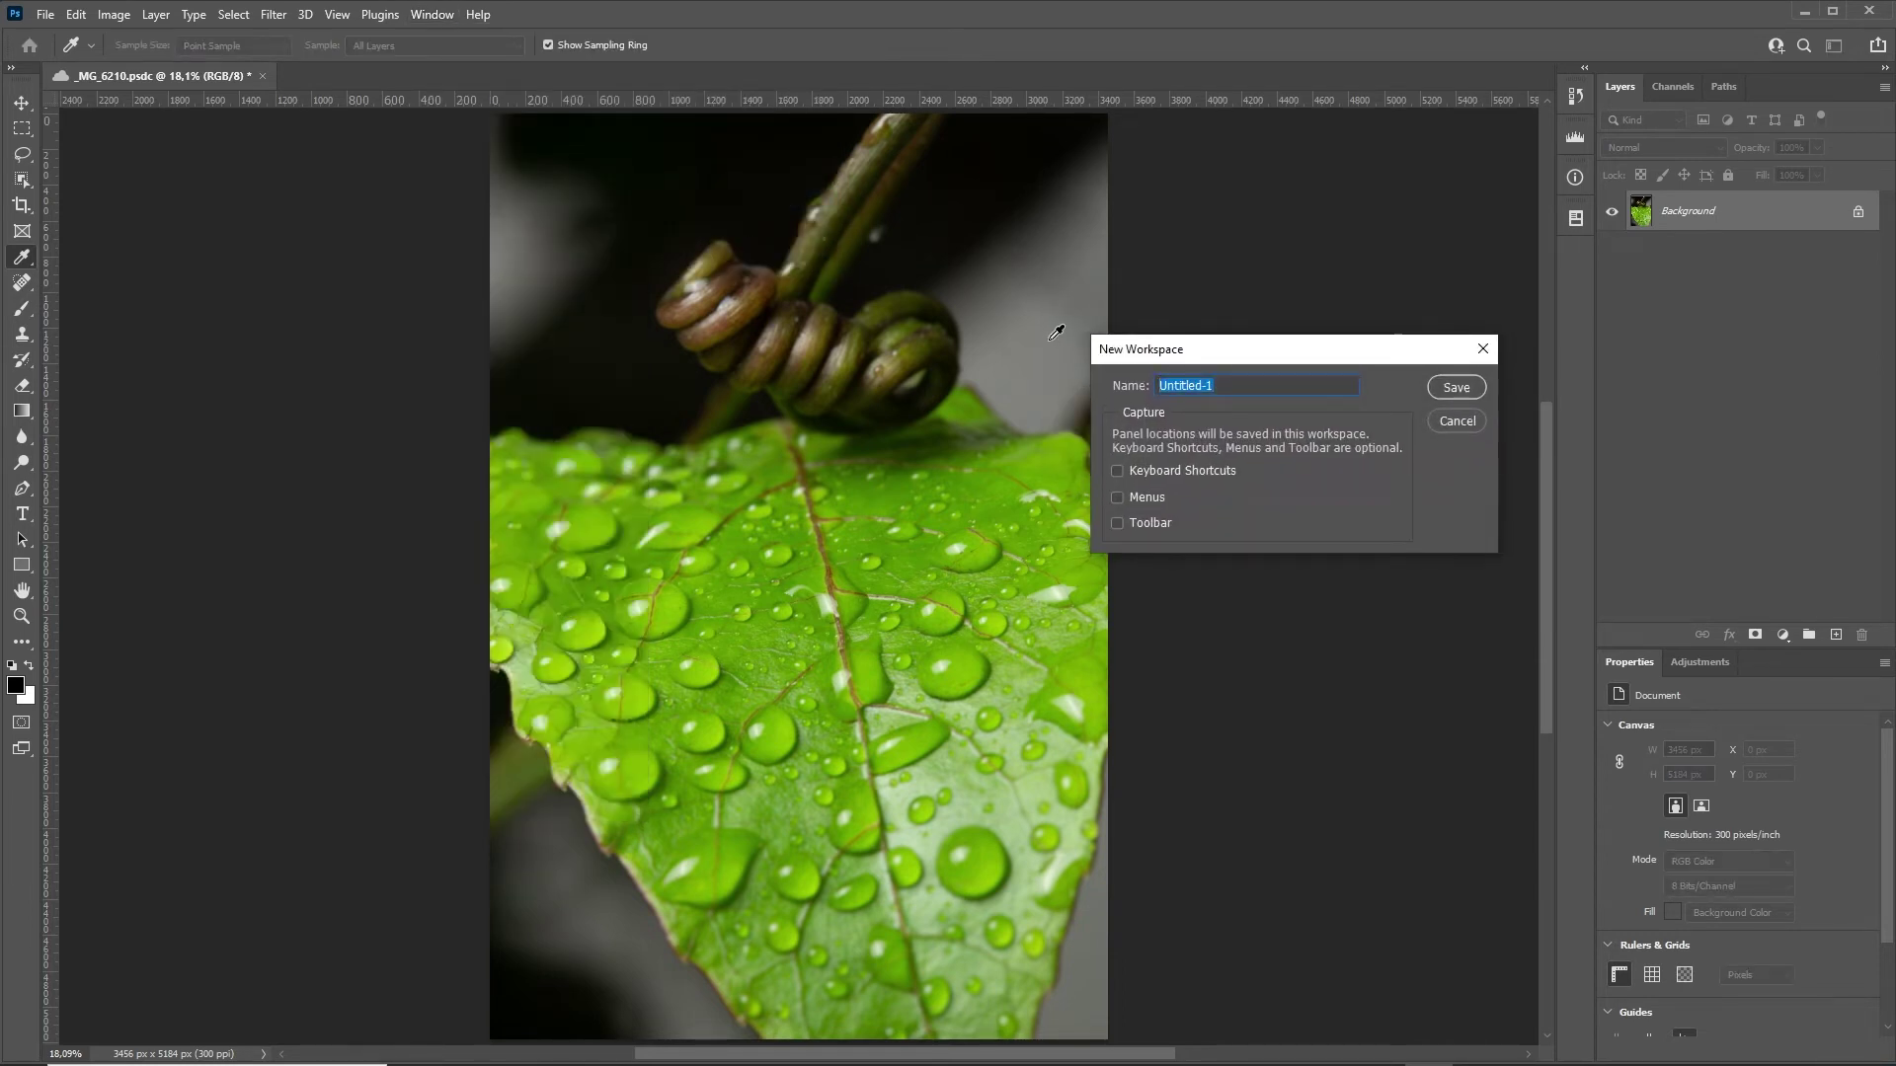
type("Fo")
key("BackSpace")
type("man")
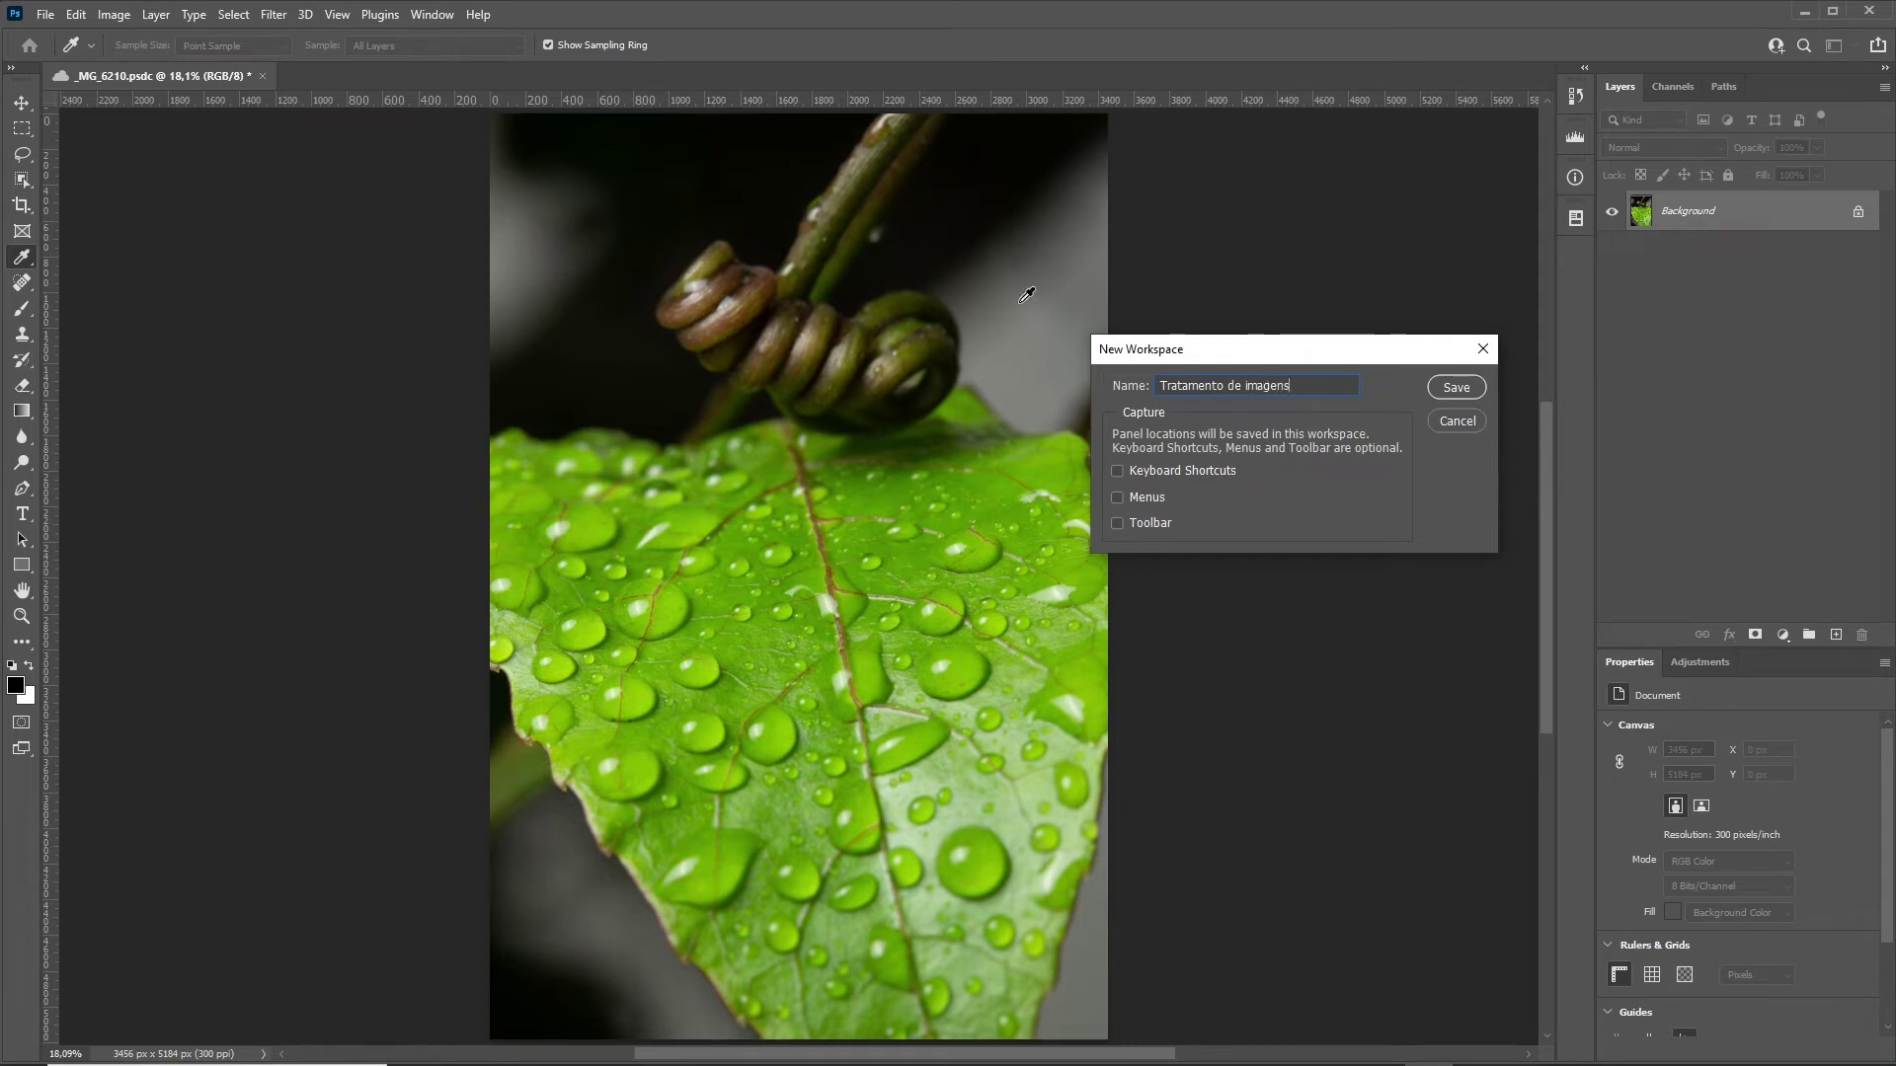
left_click_drag(1181, 349, 1146, 320)
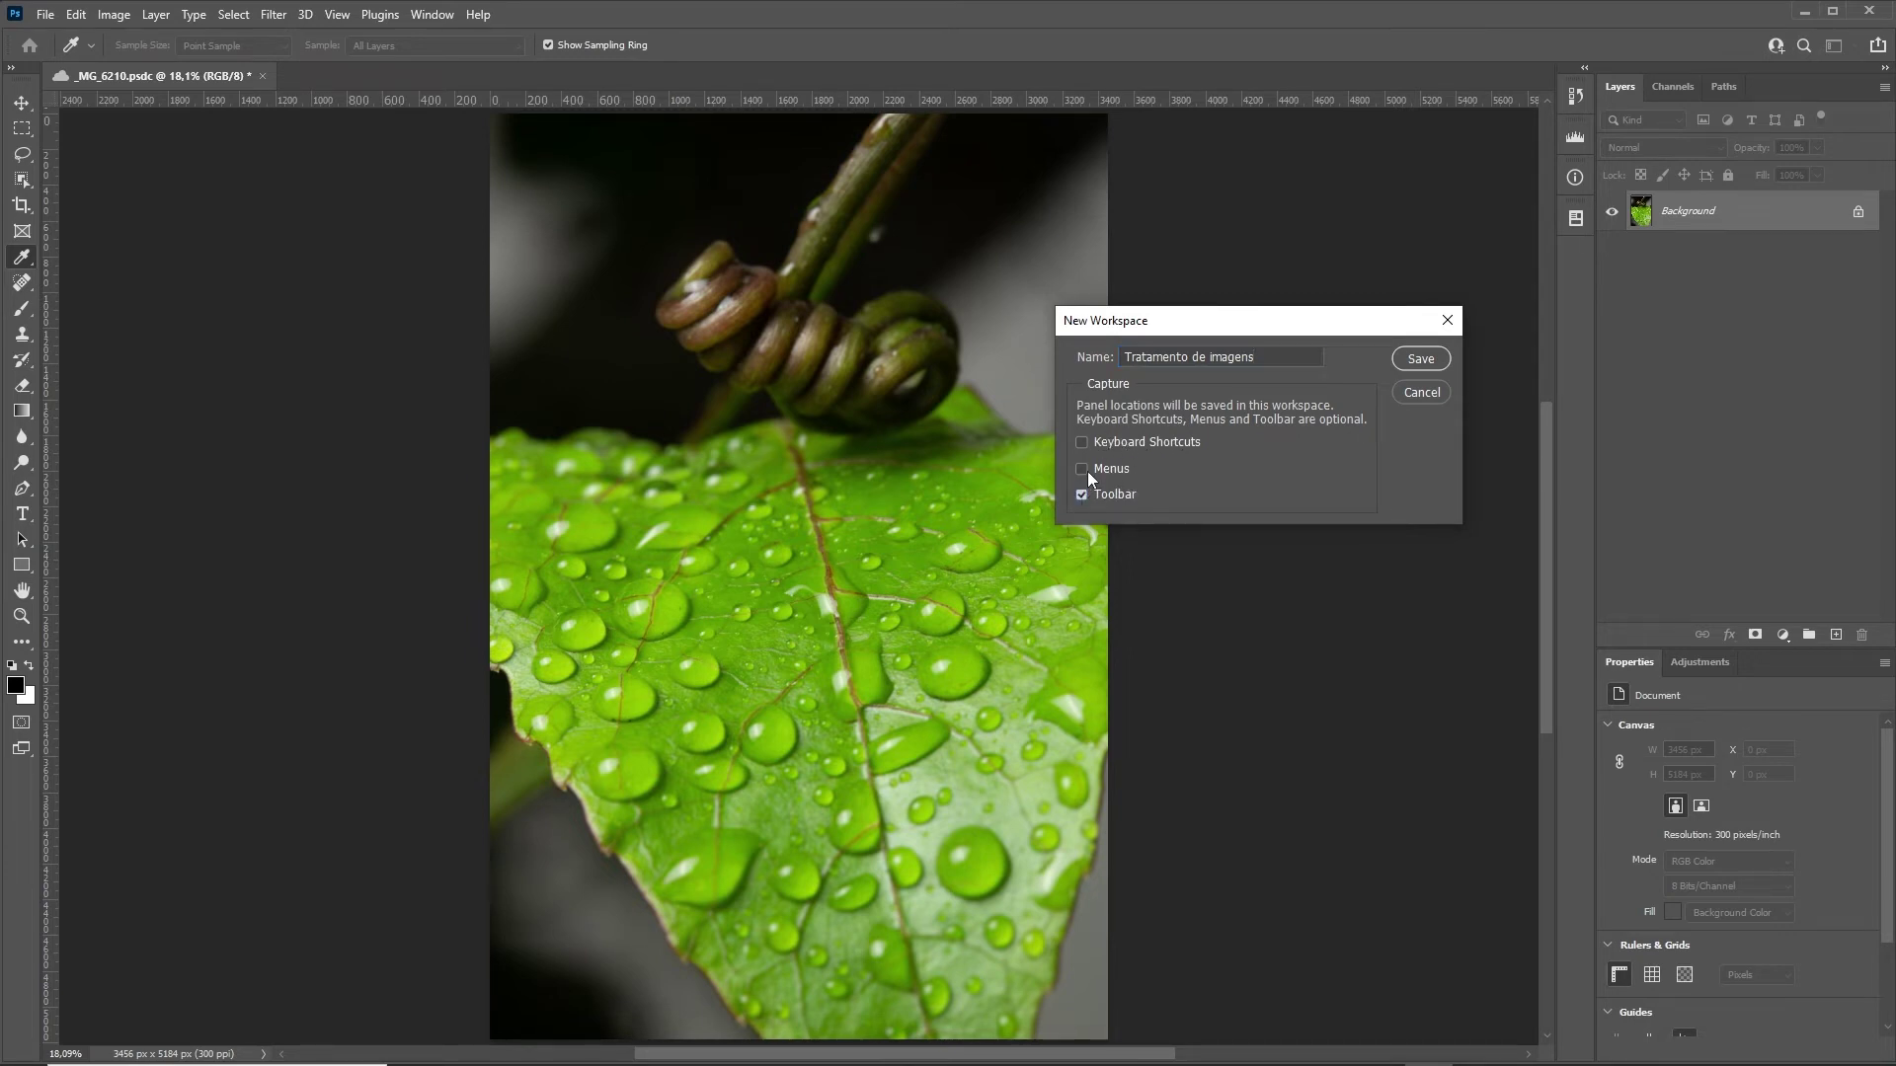
left_click(1422, 361)
left_click(1856, 47)
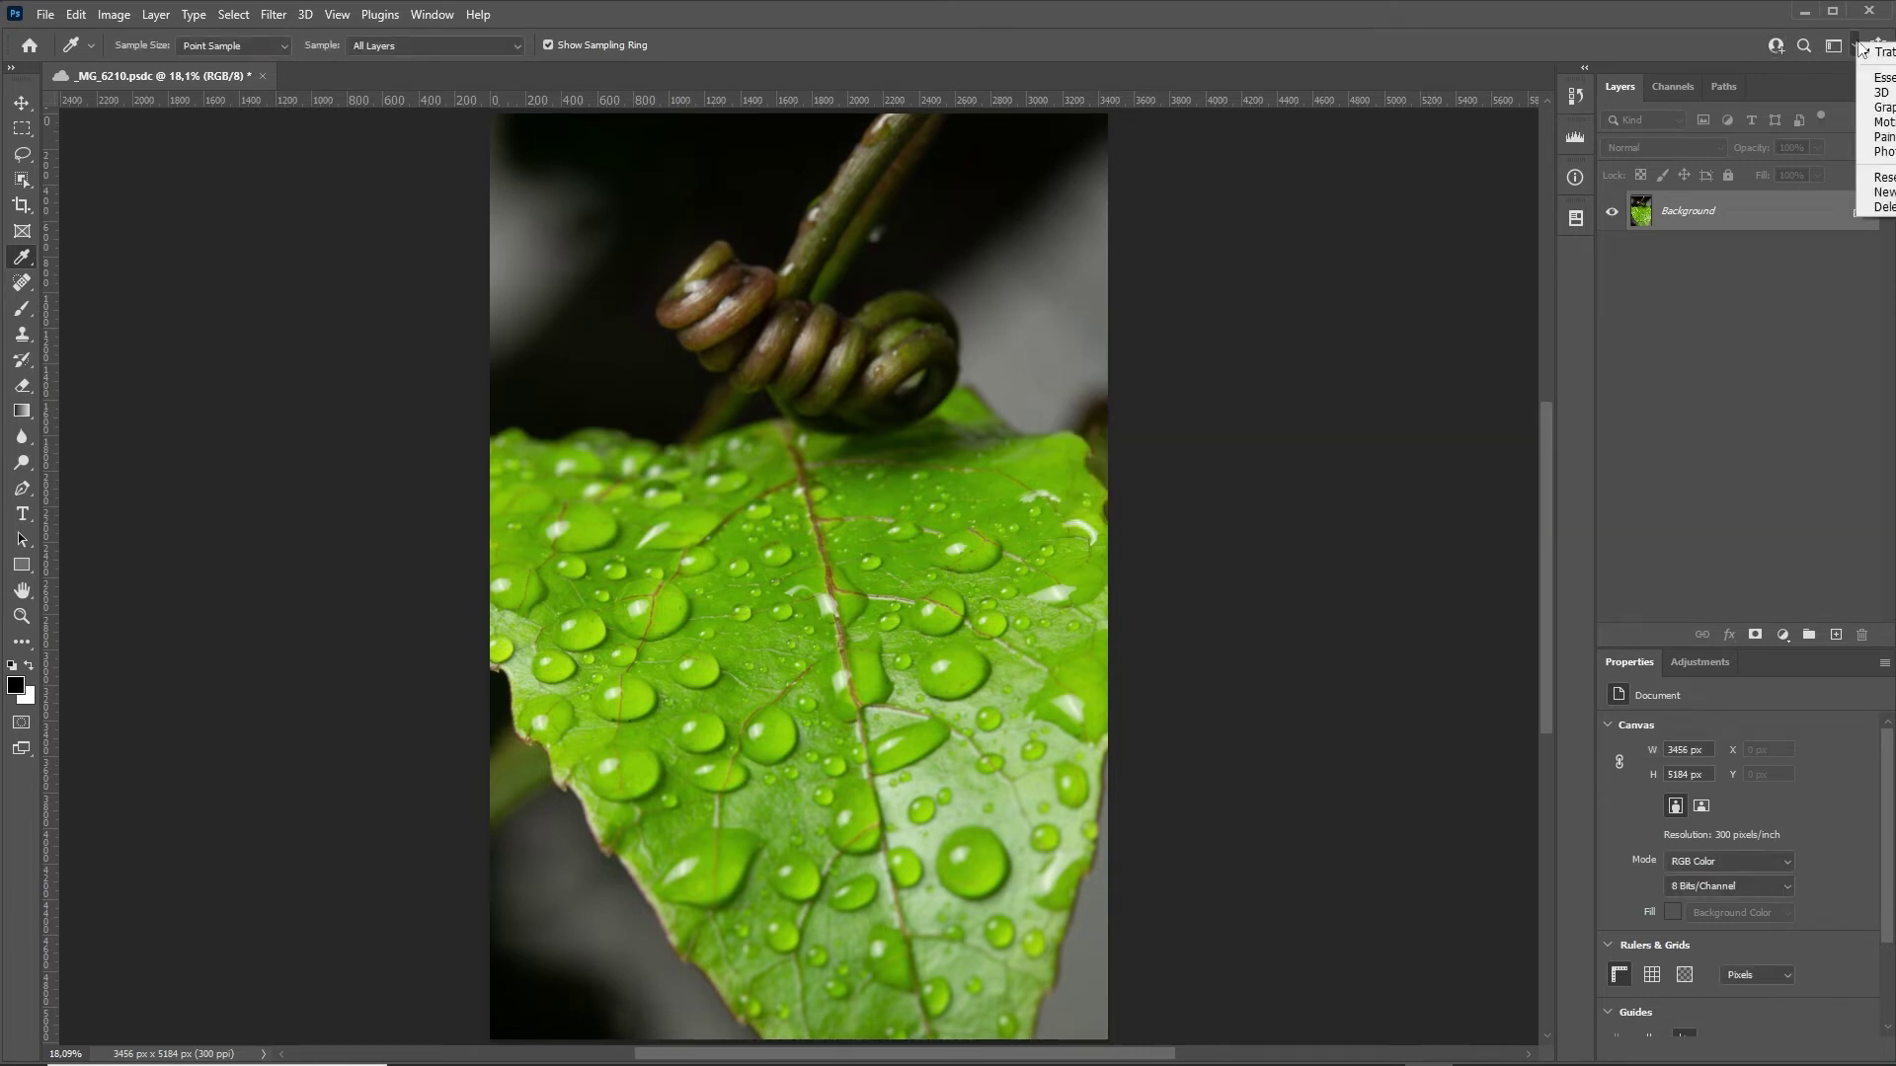
Reopen the _MG_6005 cactus photo and return to the Tratamento de imagens workspace.
left_click(1881, 185)
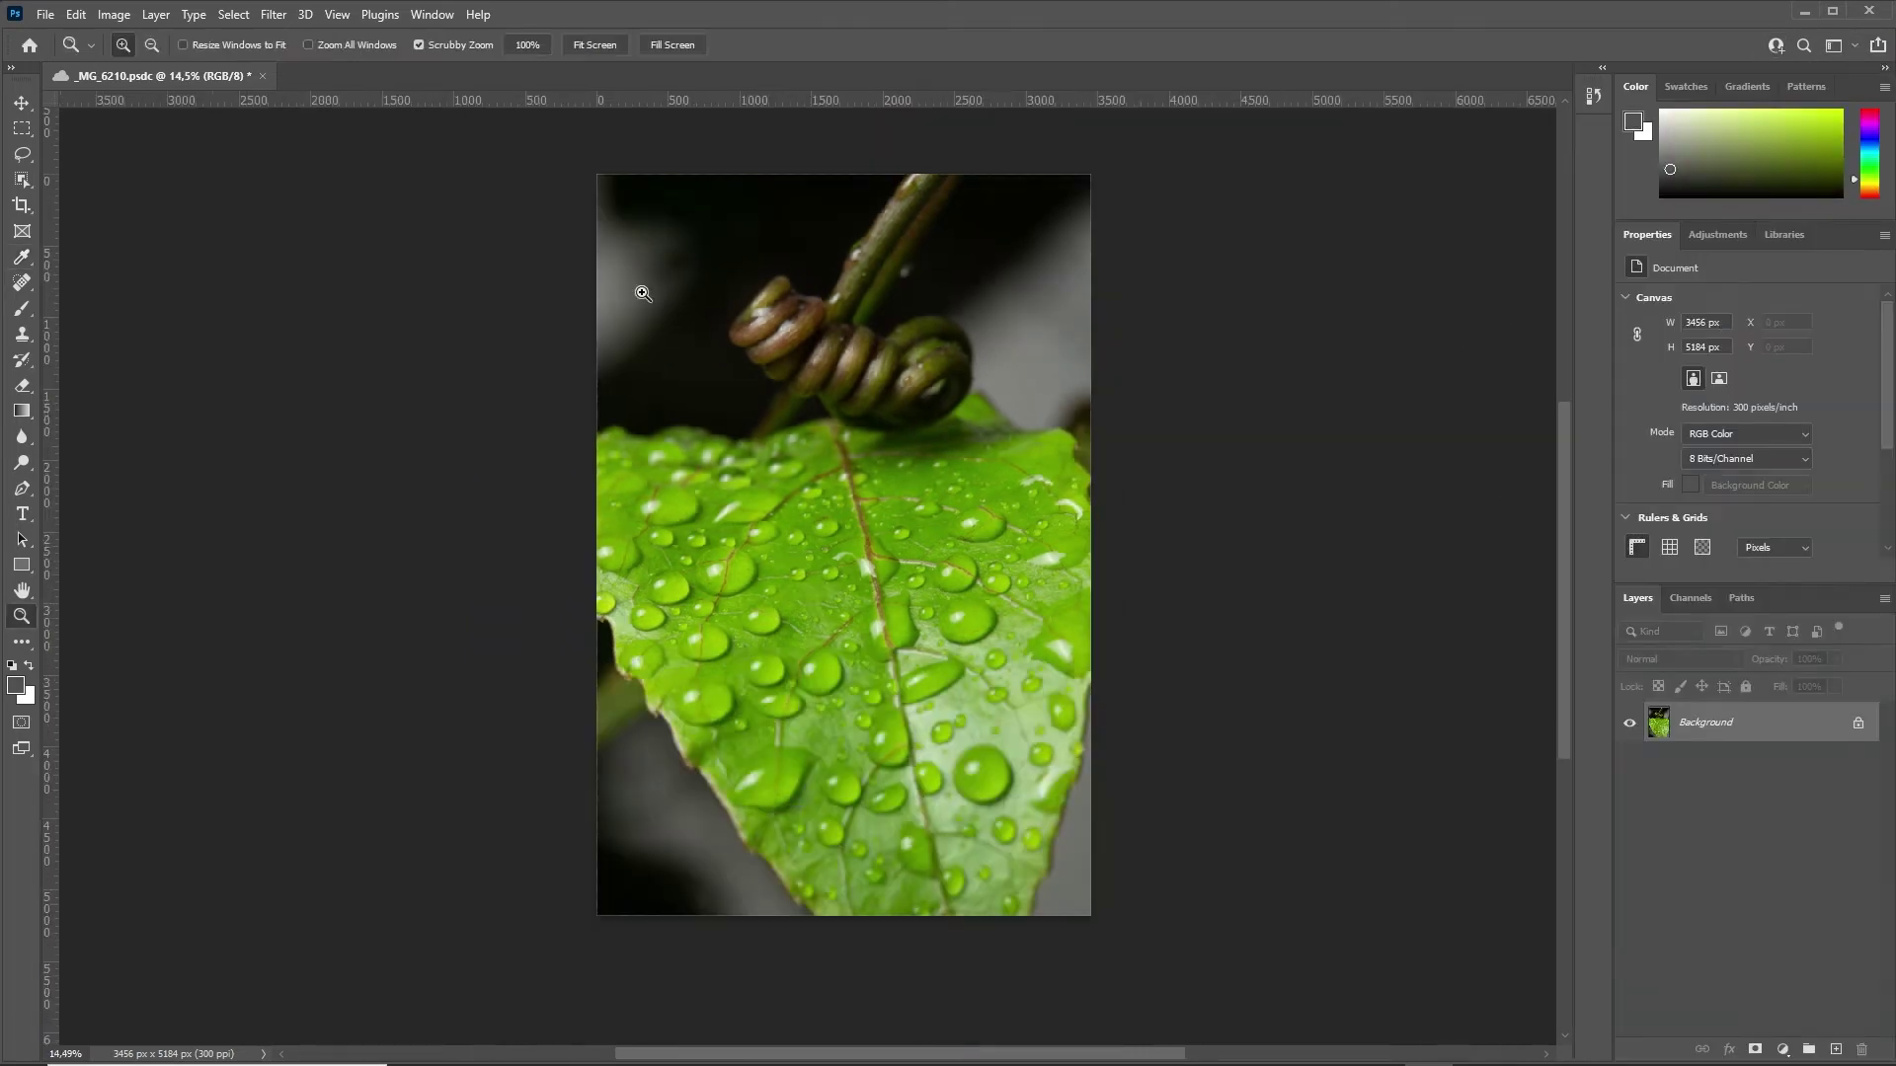
left_click(29, 45)
left_click(443, 563)
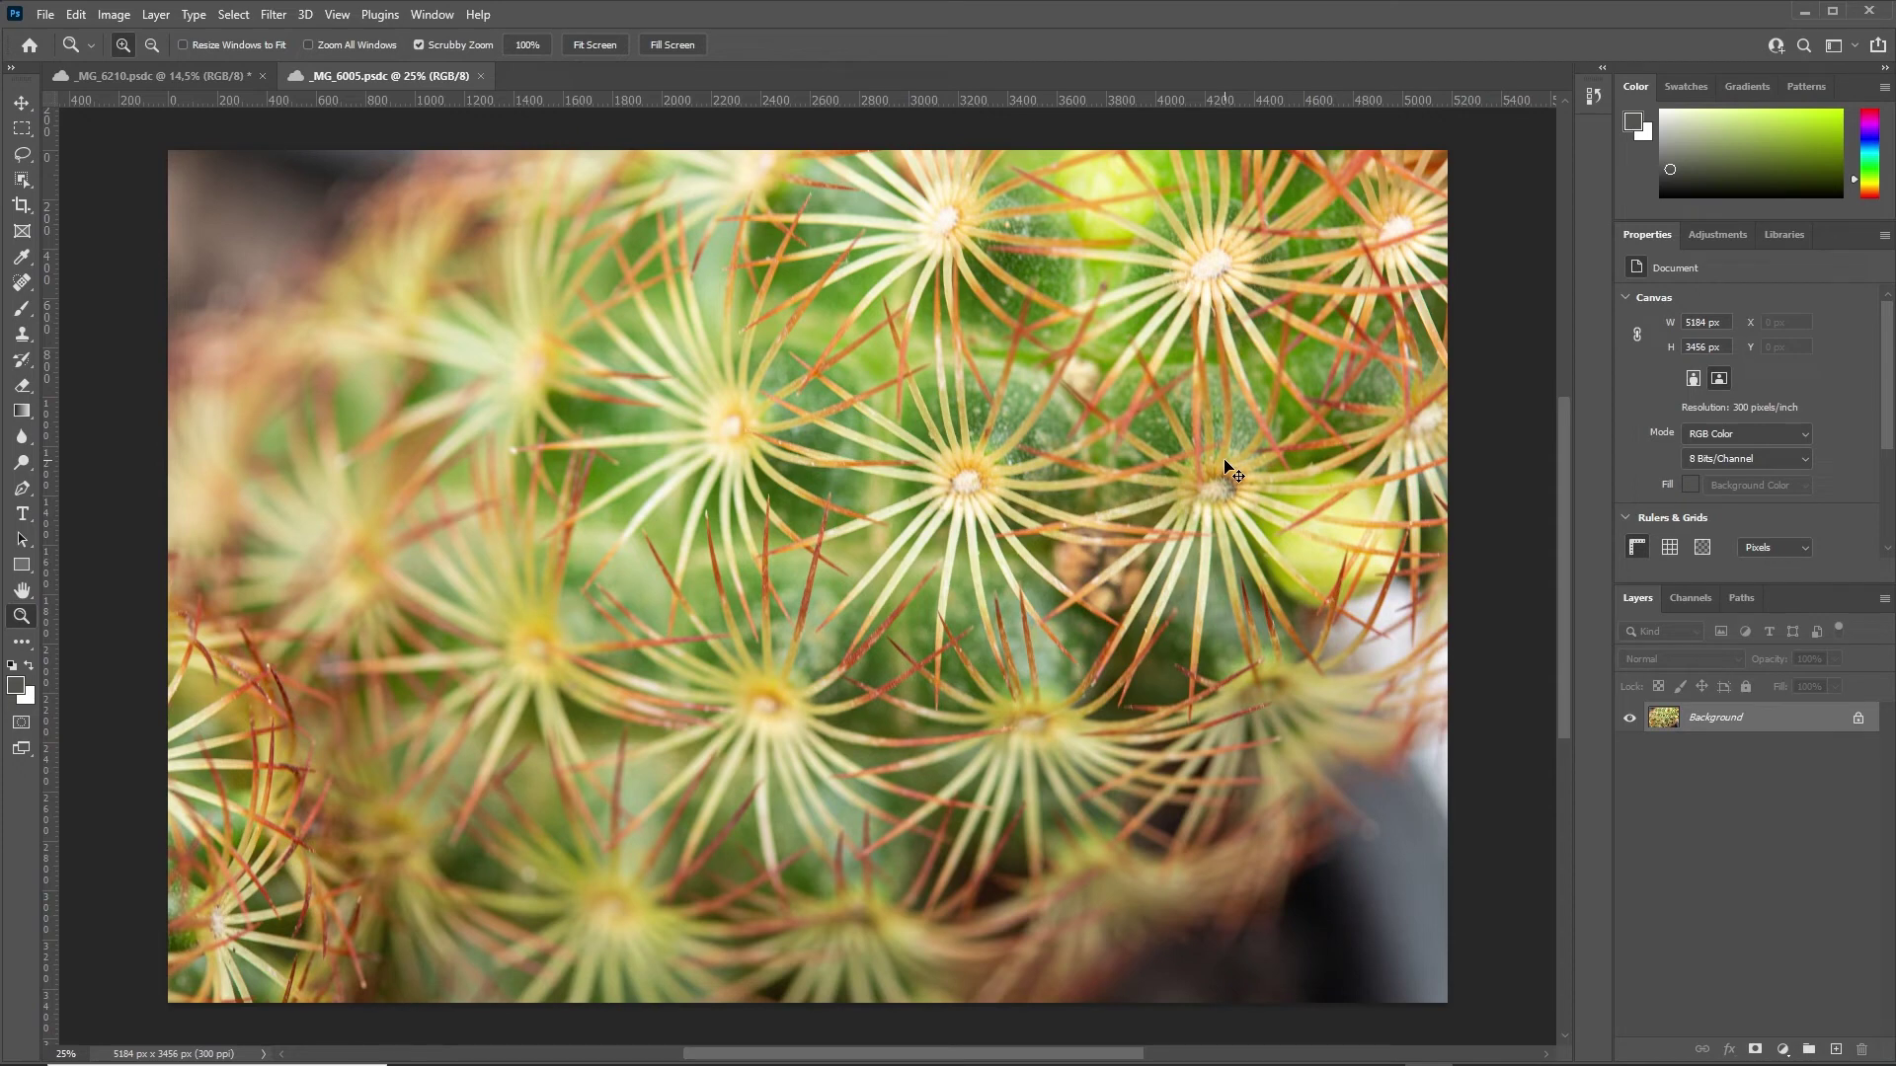
left_click(1854, 45)
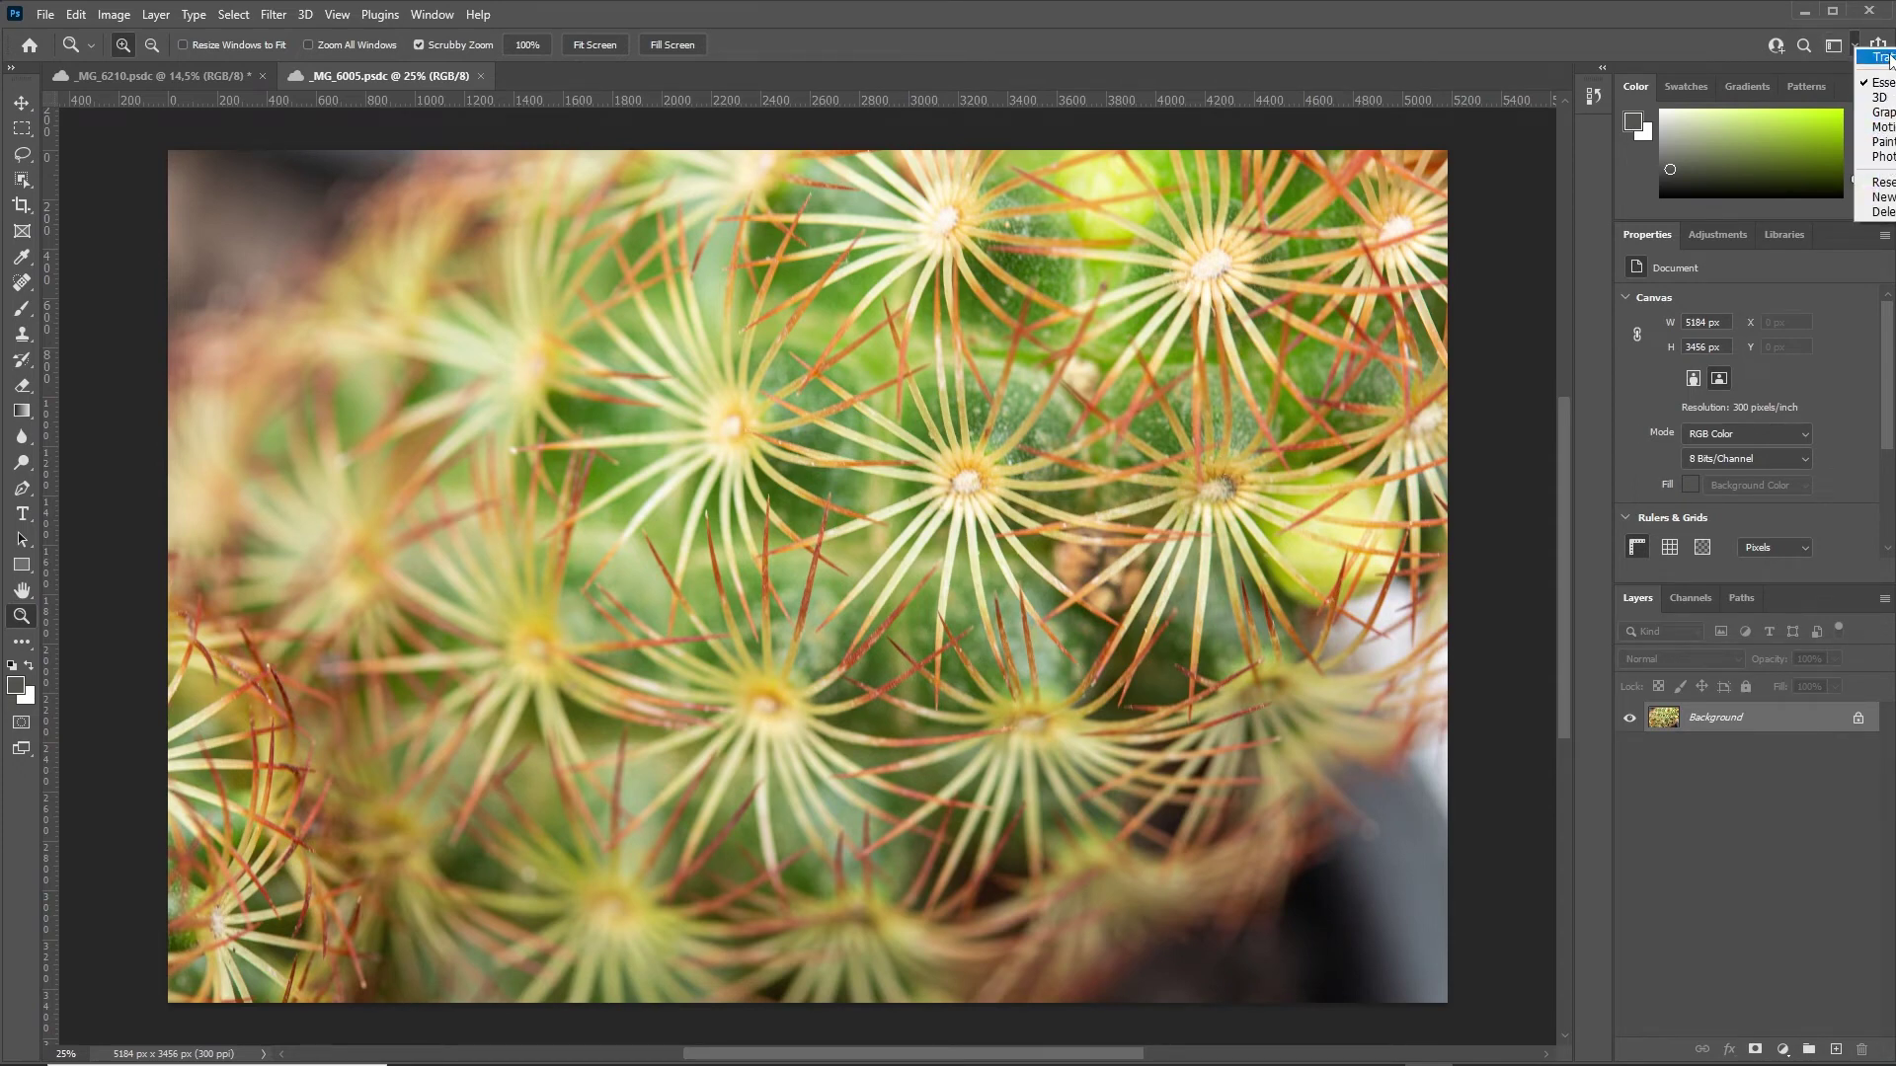
left_click(1880, 57)
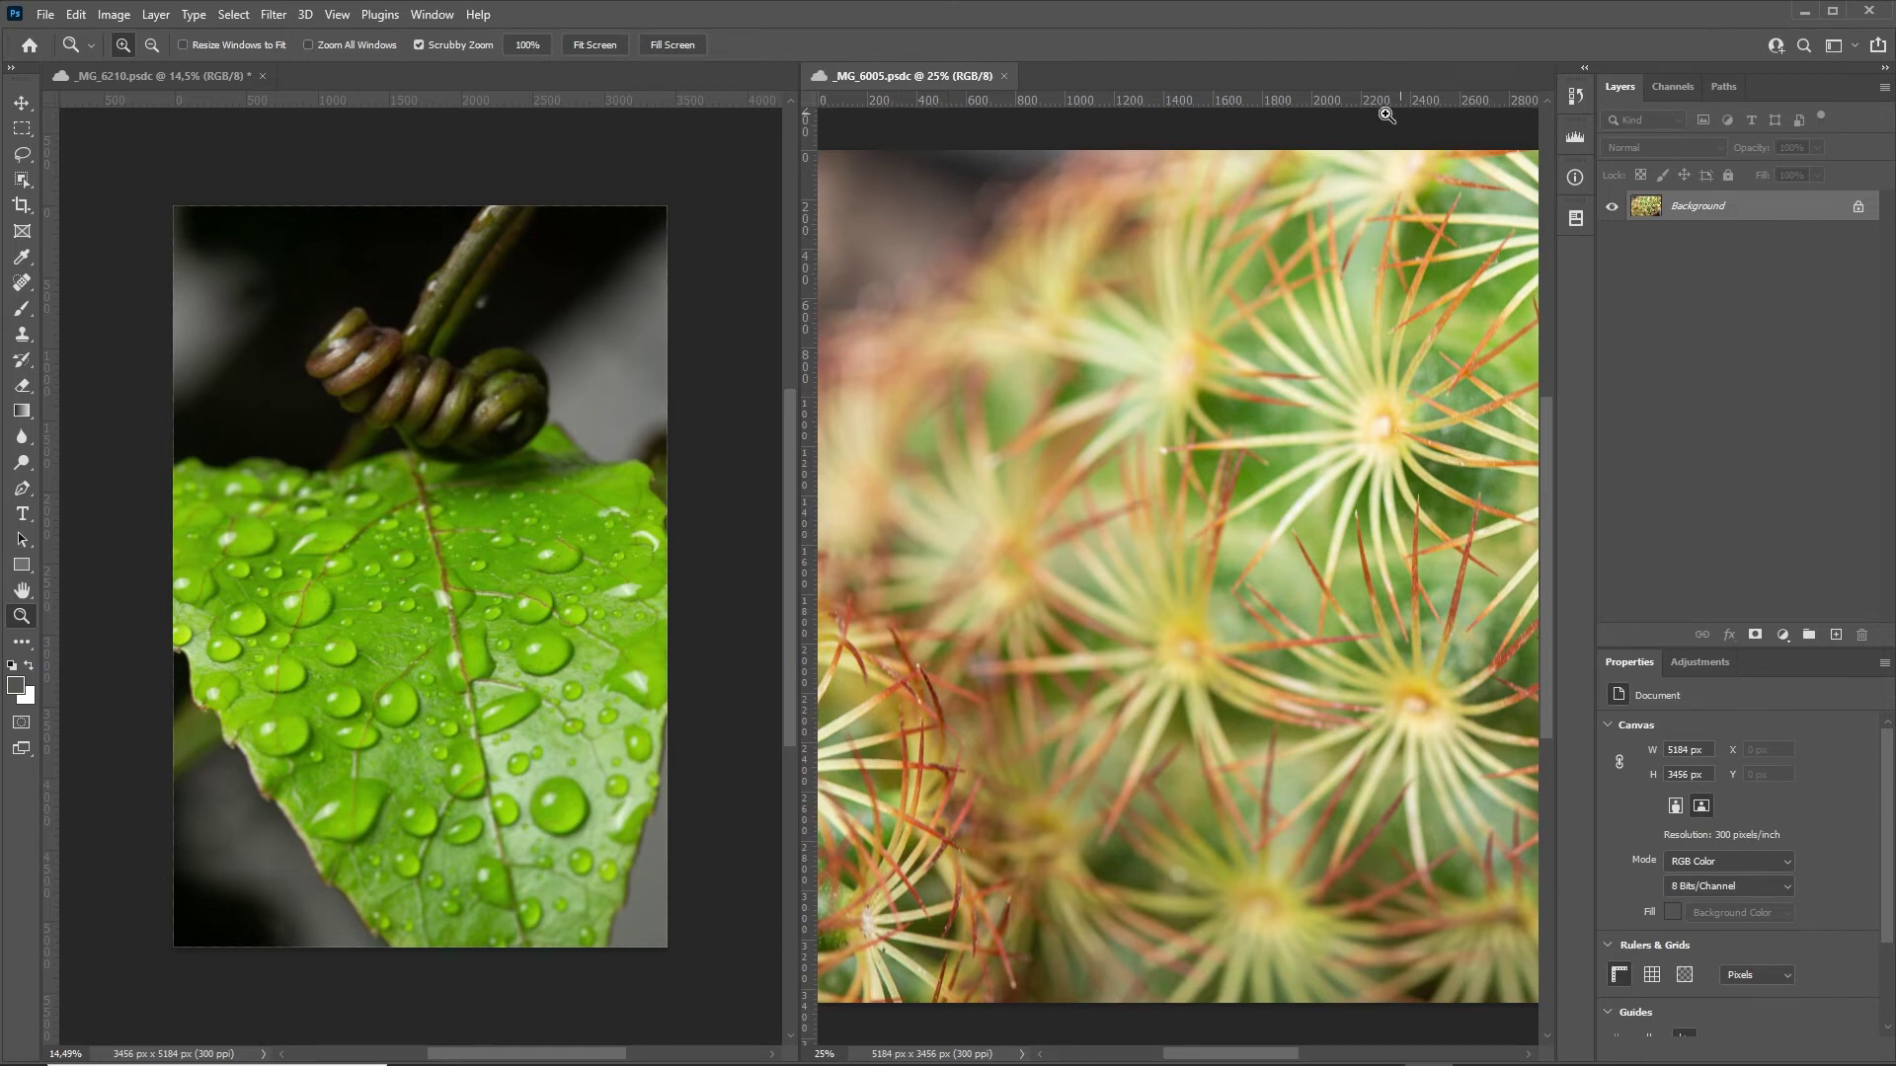
mouse_move(1563, 118)
left_mouse_down()
mouse_move(1386, 168)
mouse_move(1258, 281)
left_mouse_up()
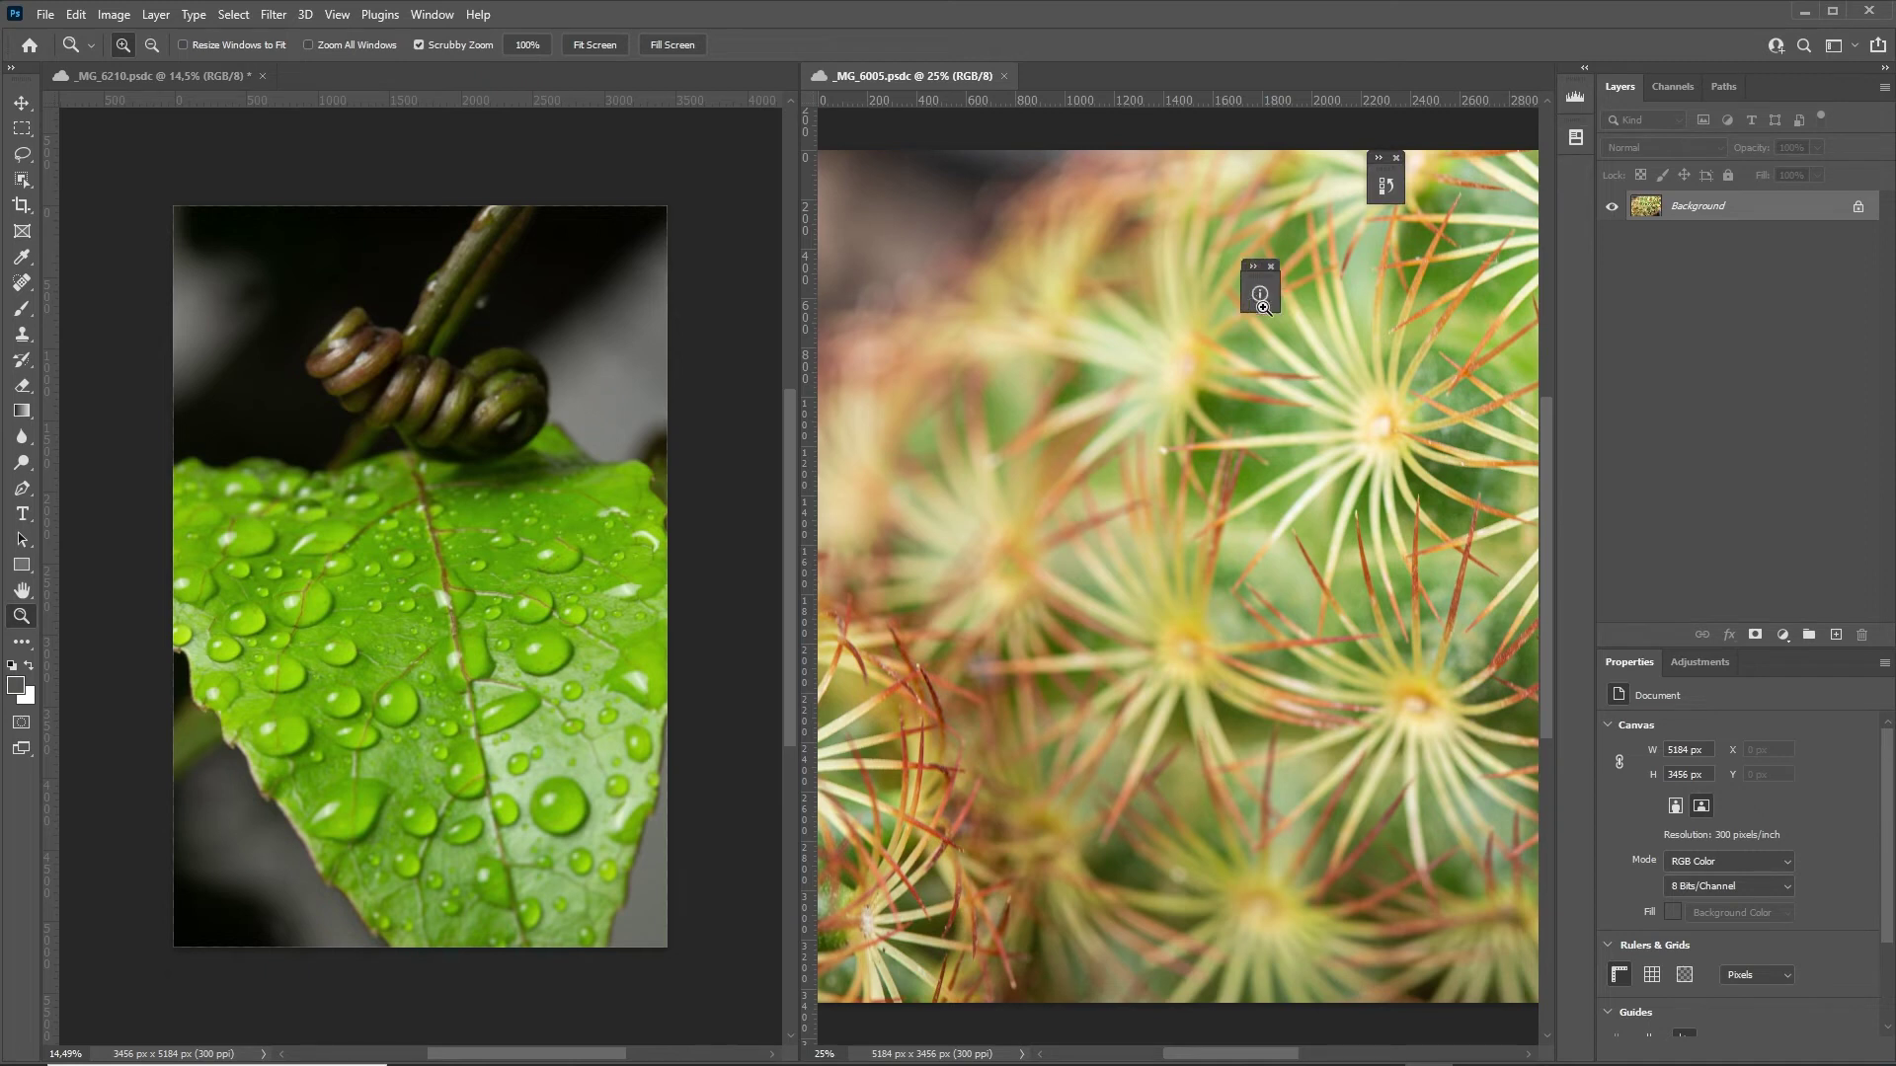
left_click_drag(1580, 135, 1389, 337)
left_click_drag(1723, 86, 1002, 284)
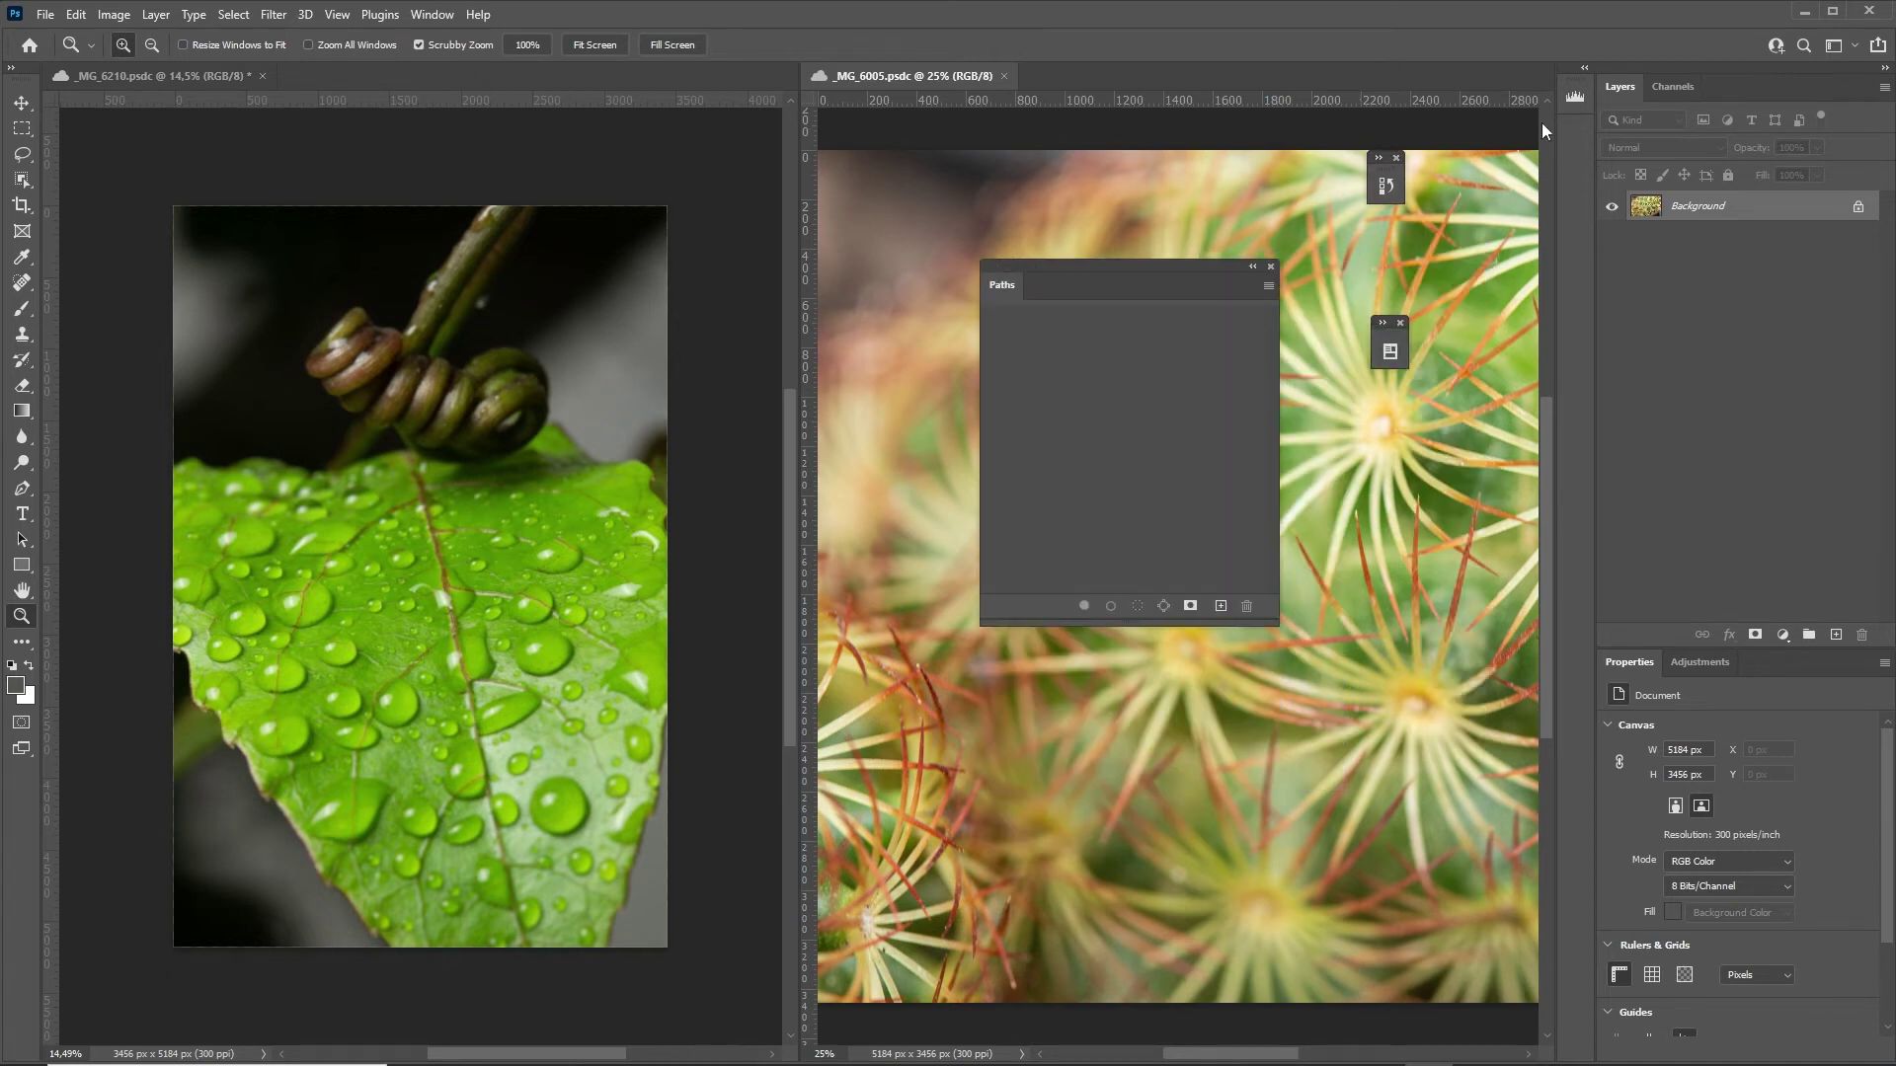
left_click_drag(1673, 86, 689, 564)
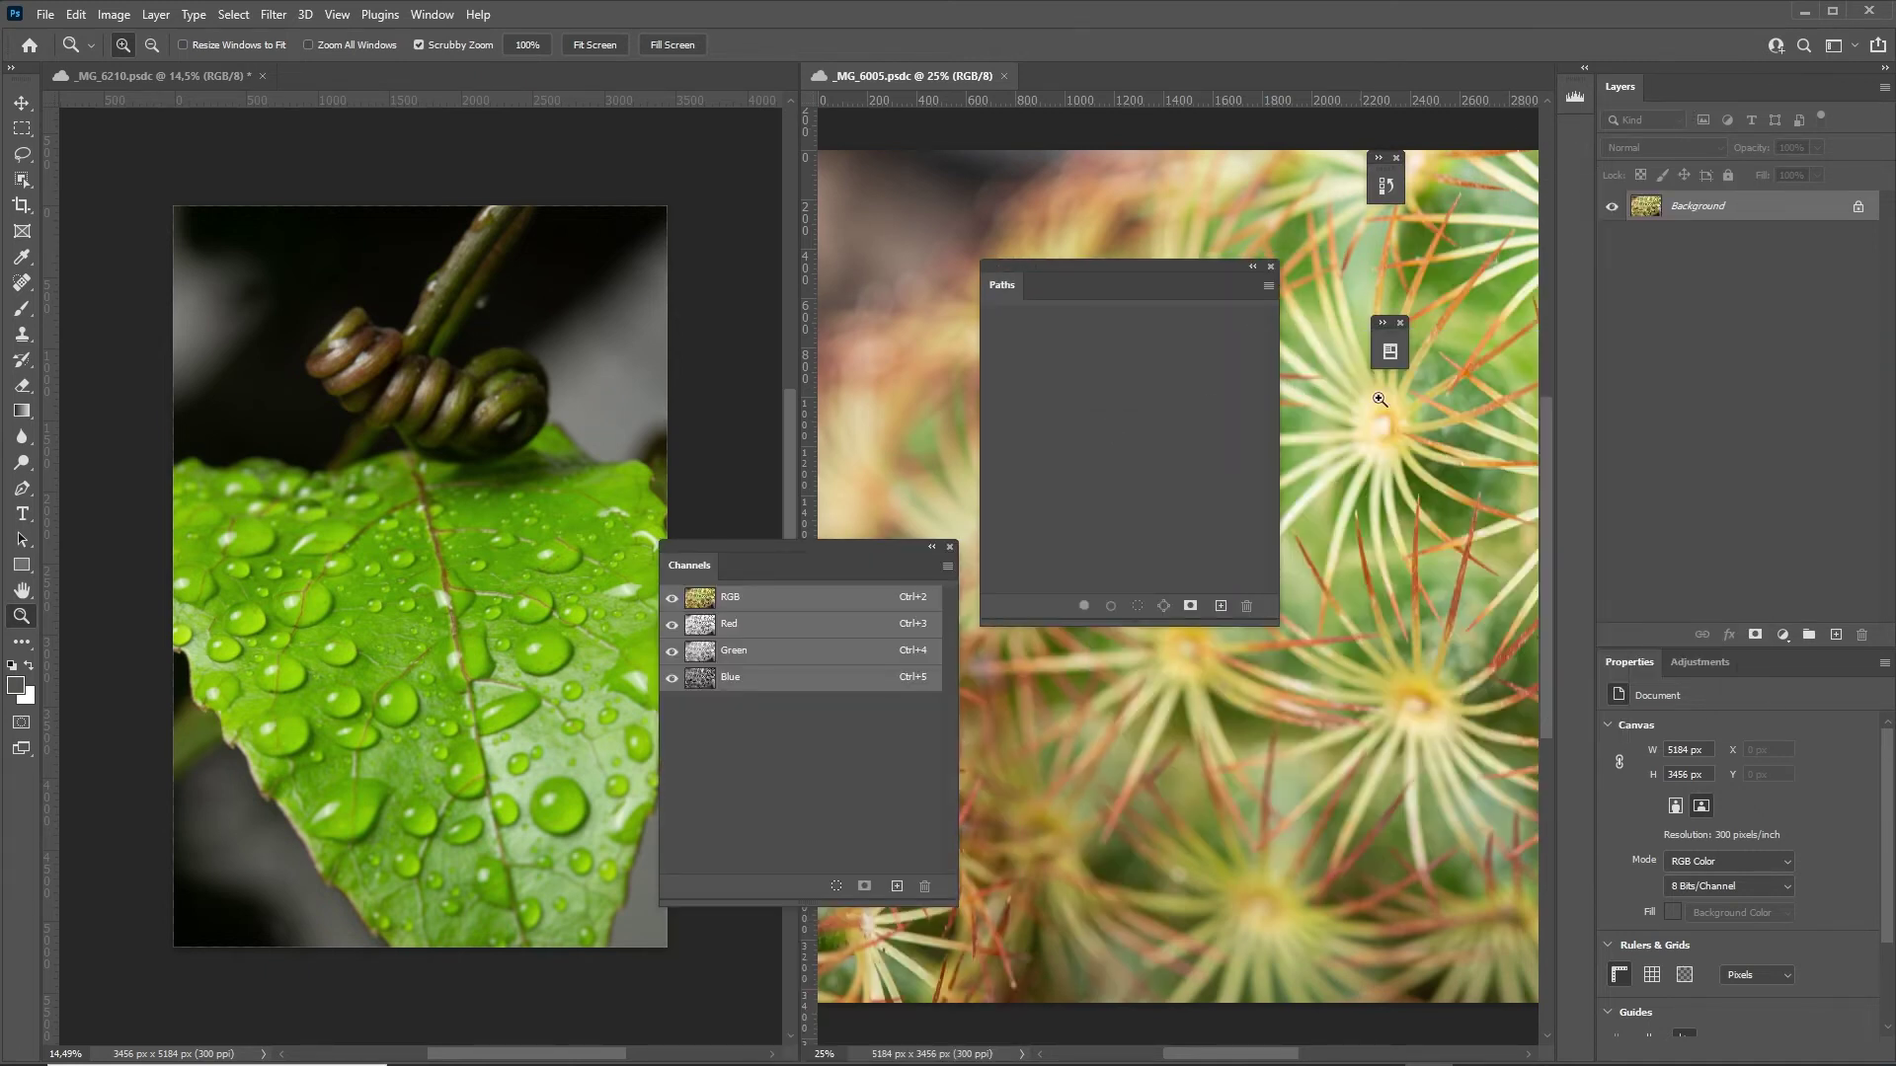
left_click(1857, 46)
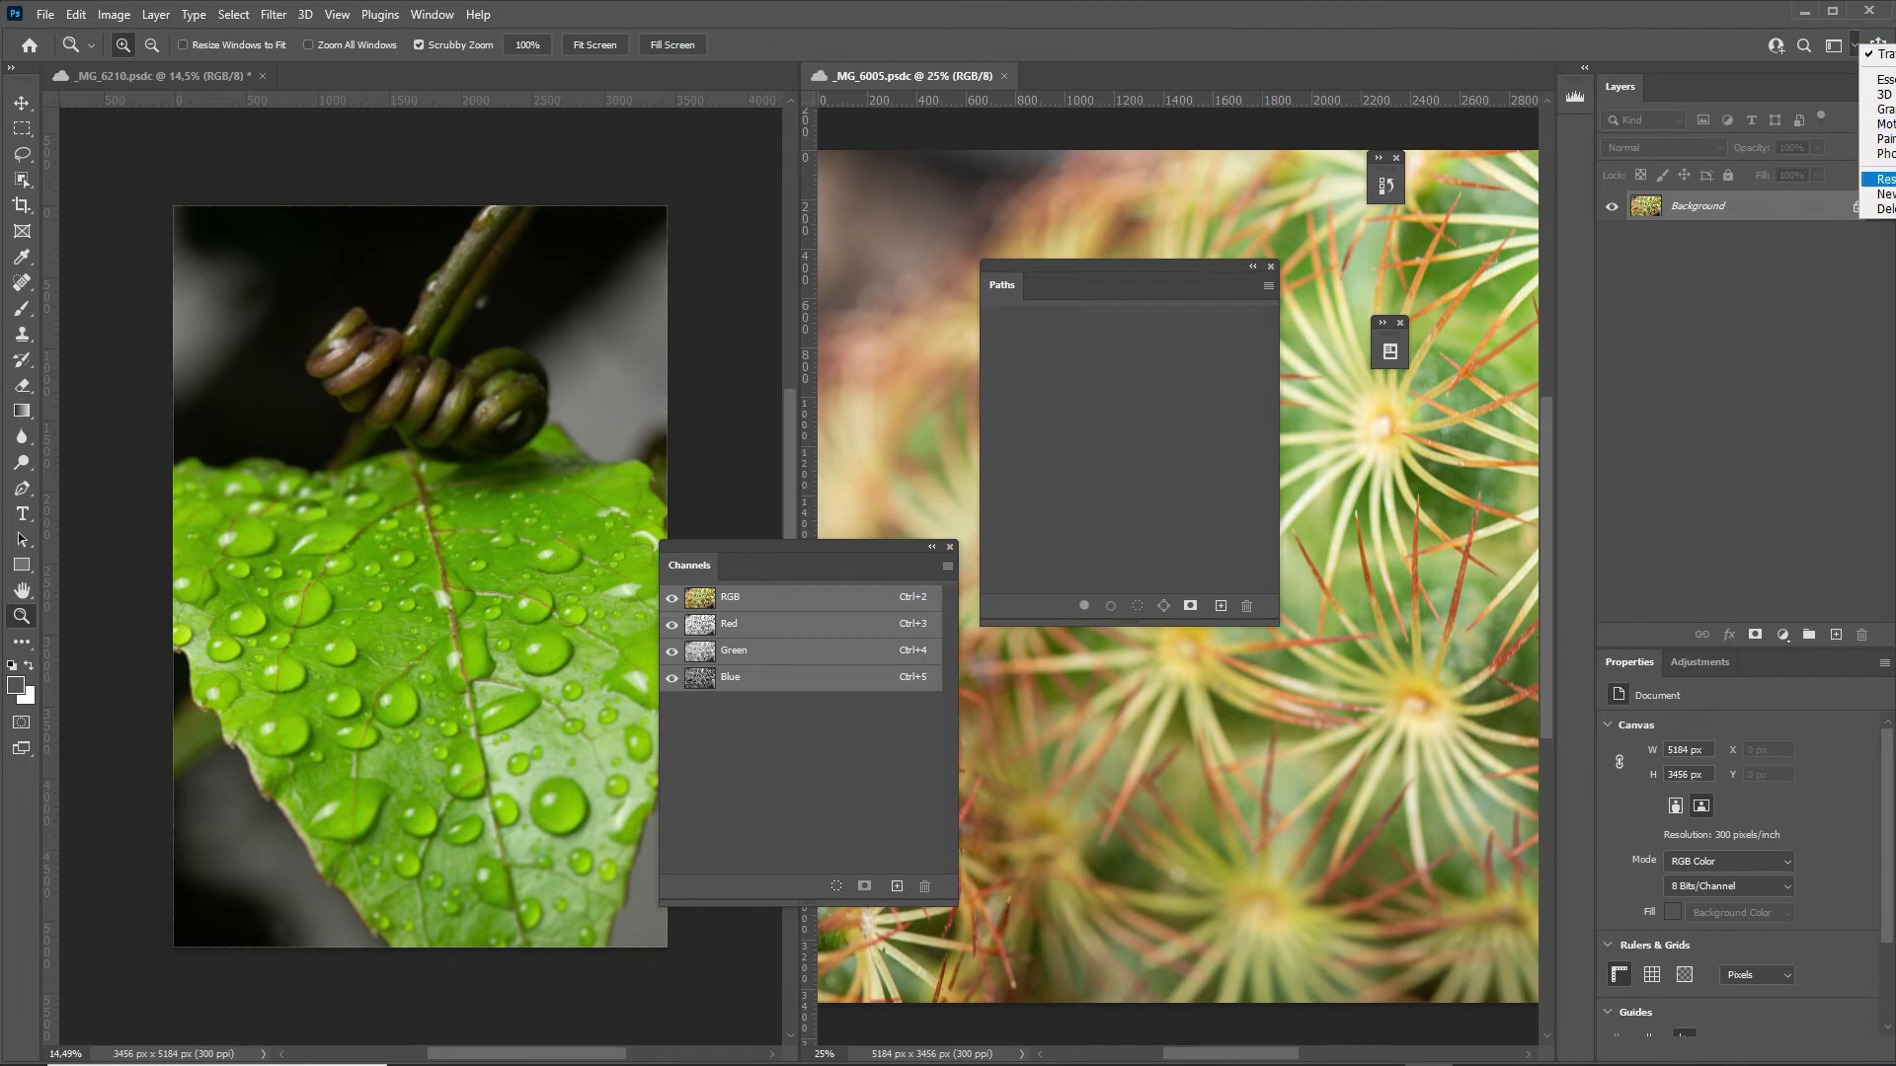
left_click(1881, 179)
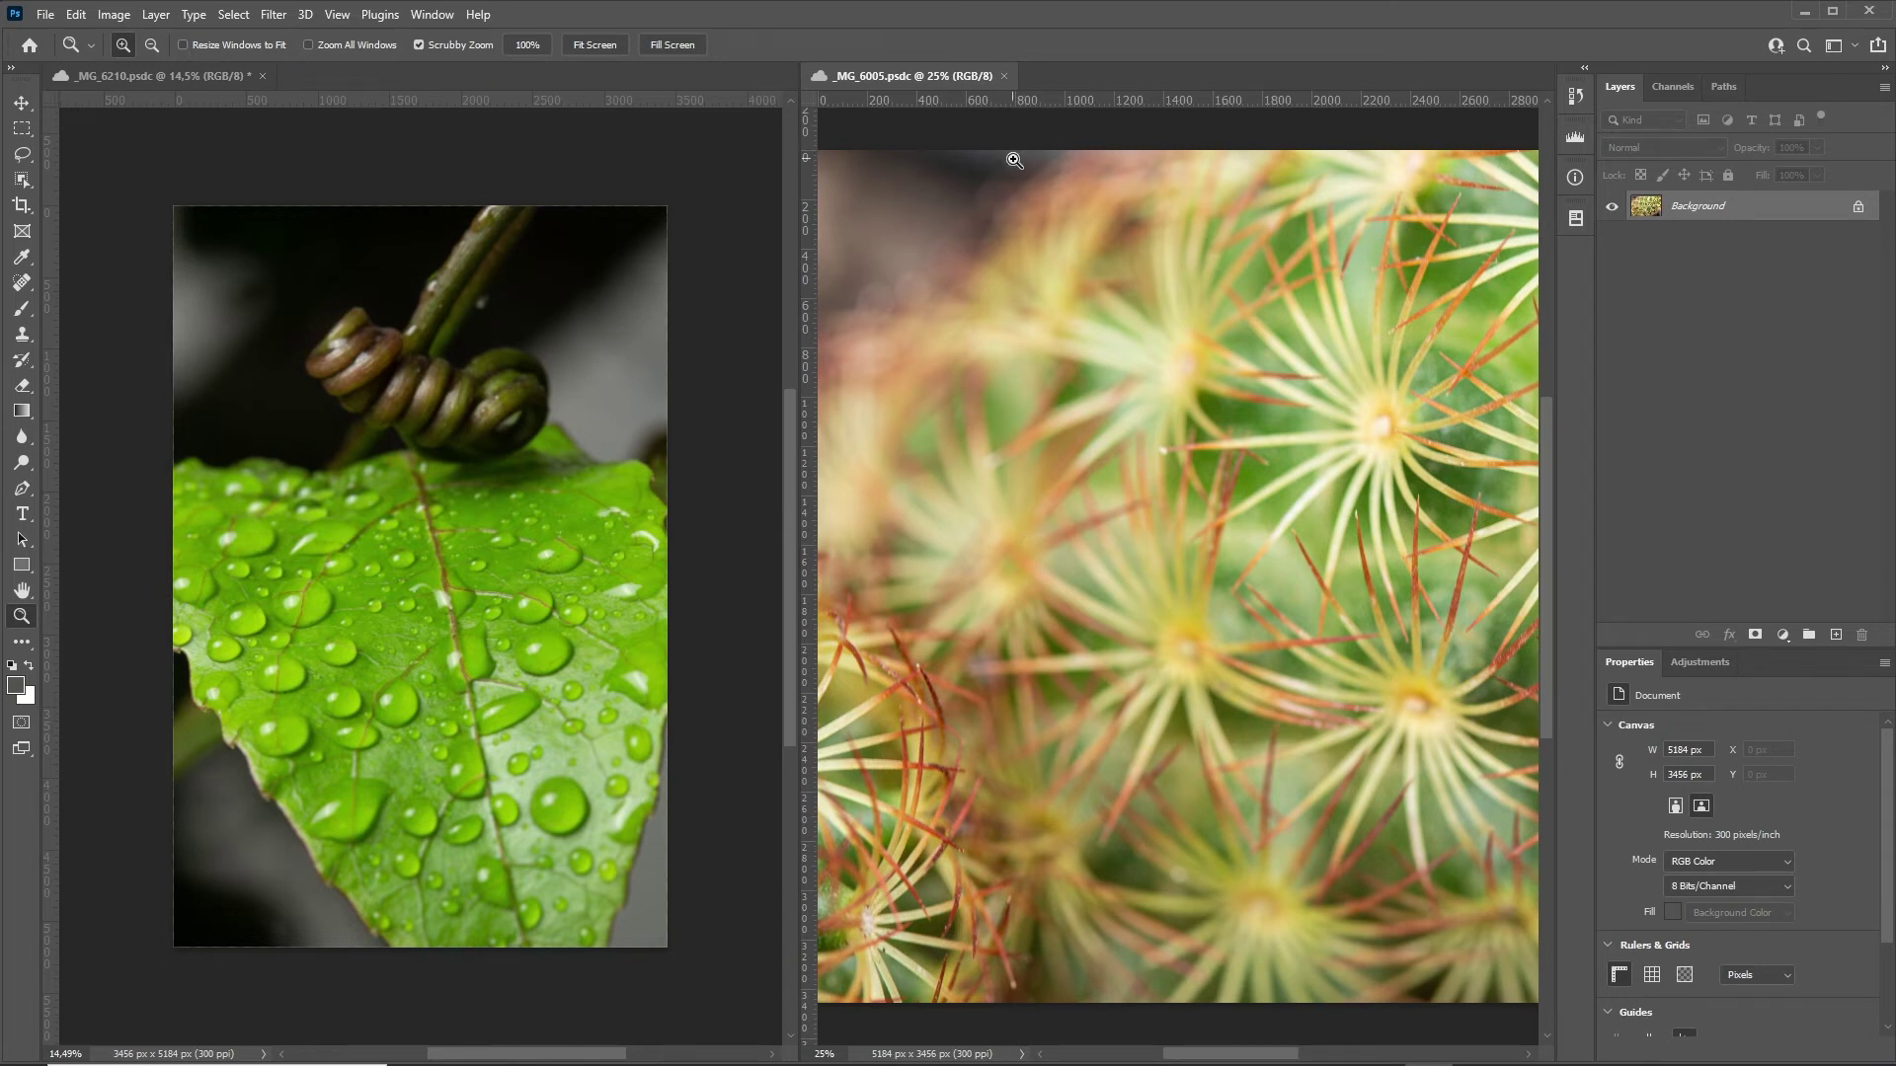
Show the Styles and Character panels and arrange them as floating panels.
left_click(443, 15)
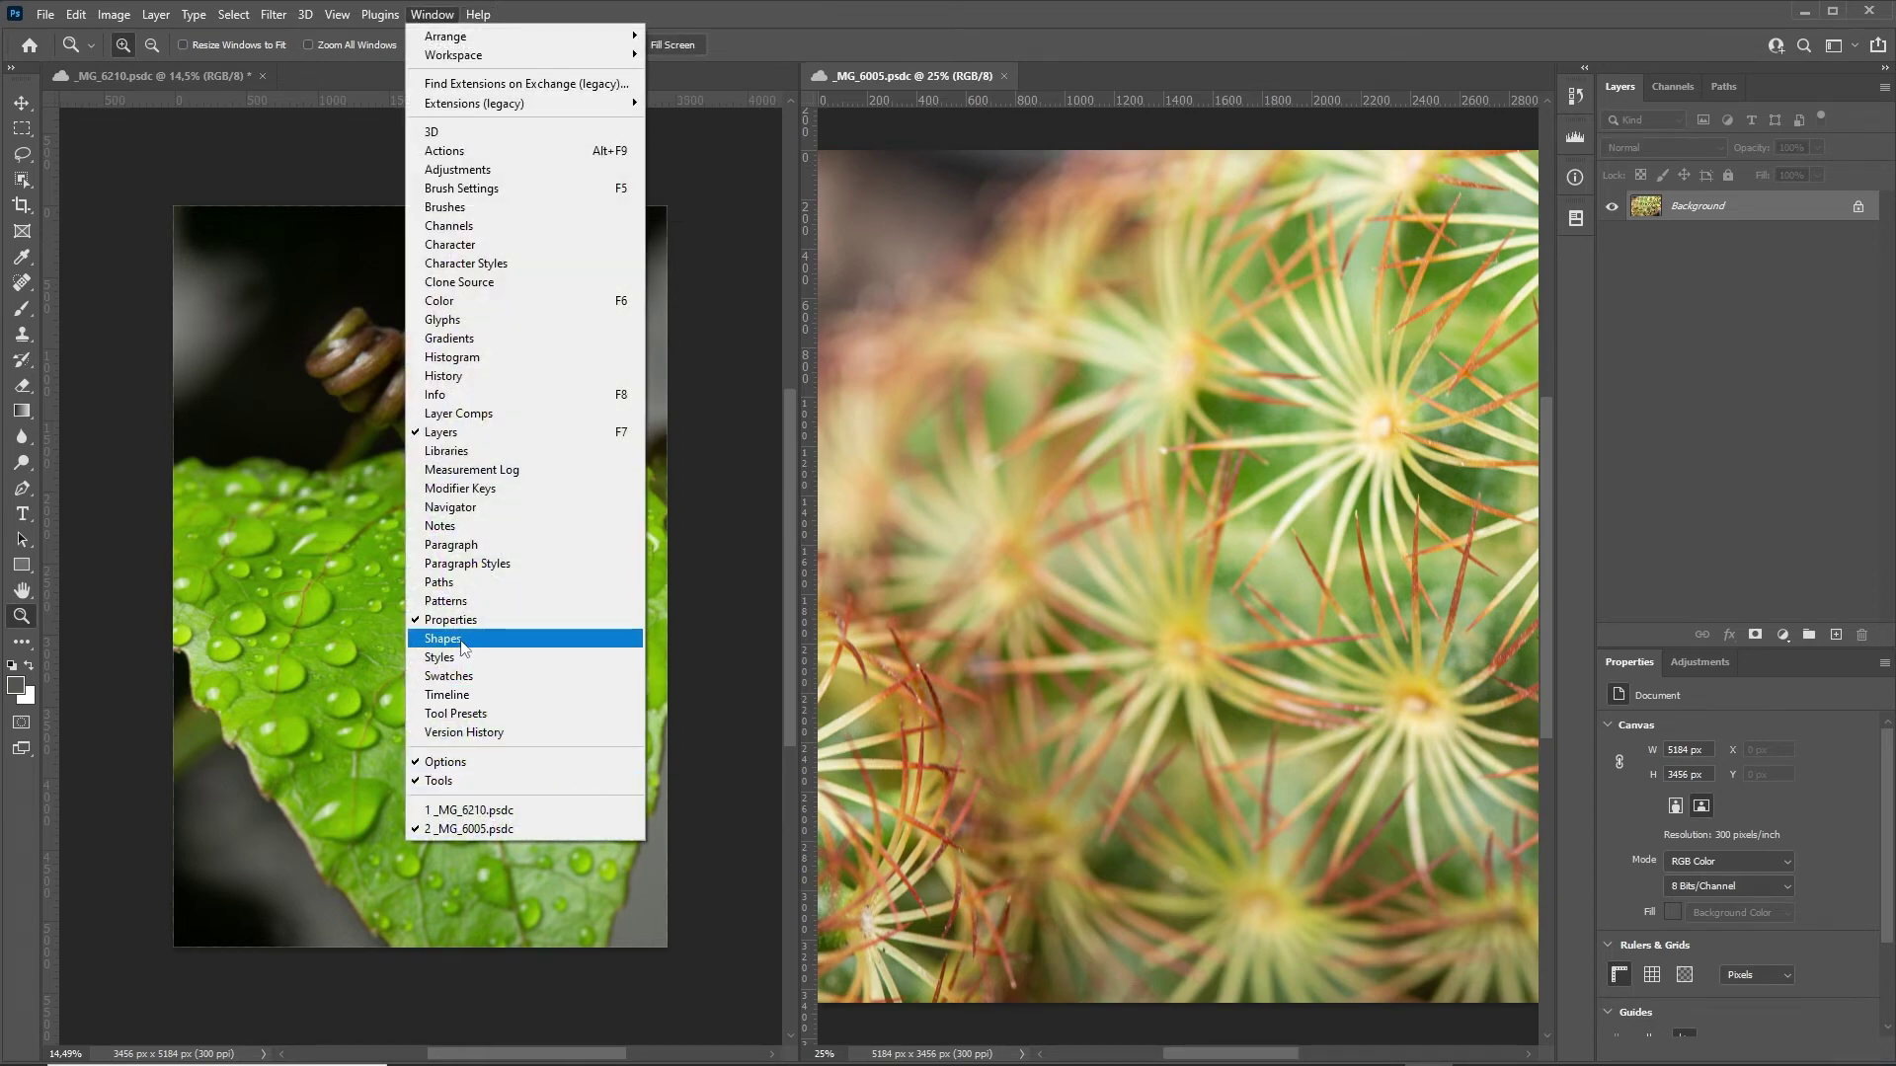
left_click(456, 659)
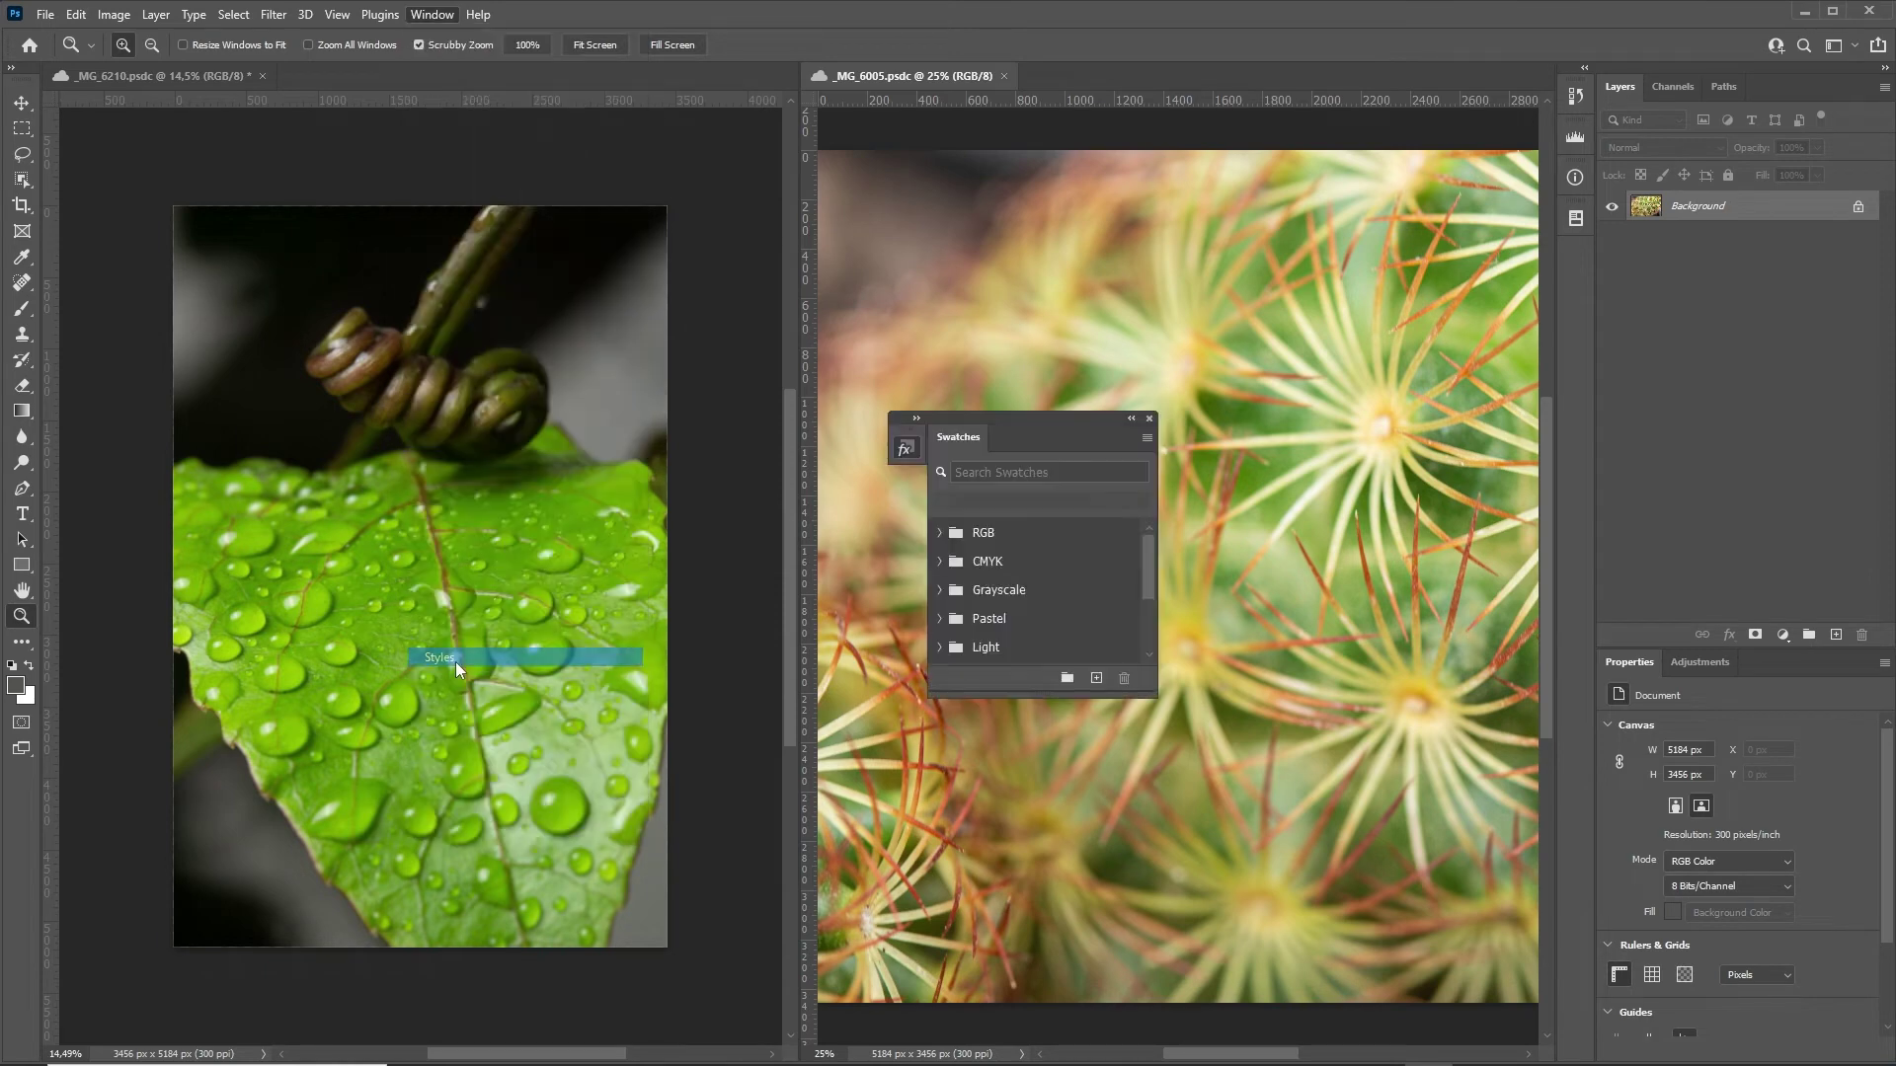
left_click_drag(992, 436, 1062, 353)
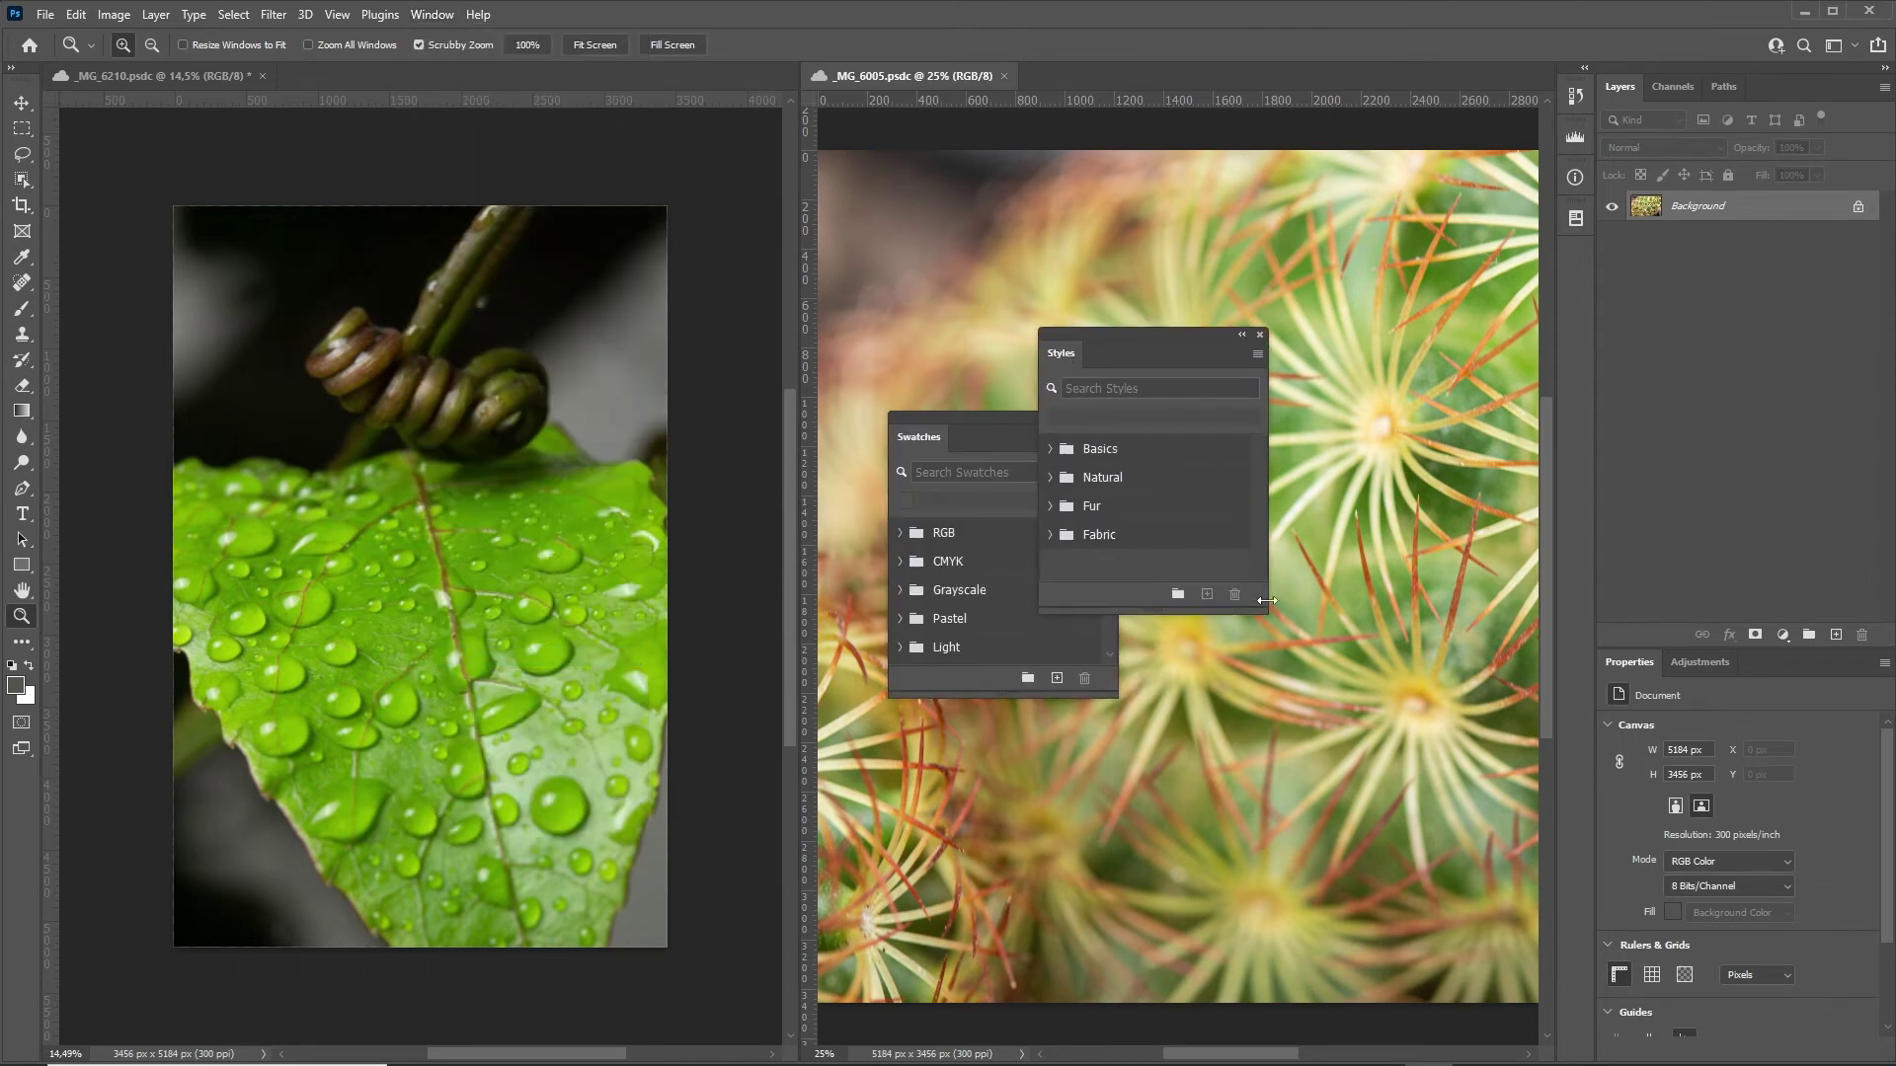
left_click_drag(1267, 600, 1331, 600)
left_click(434, 14)
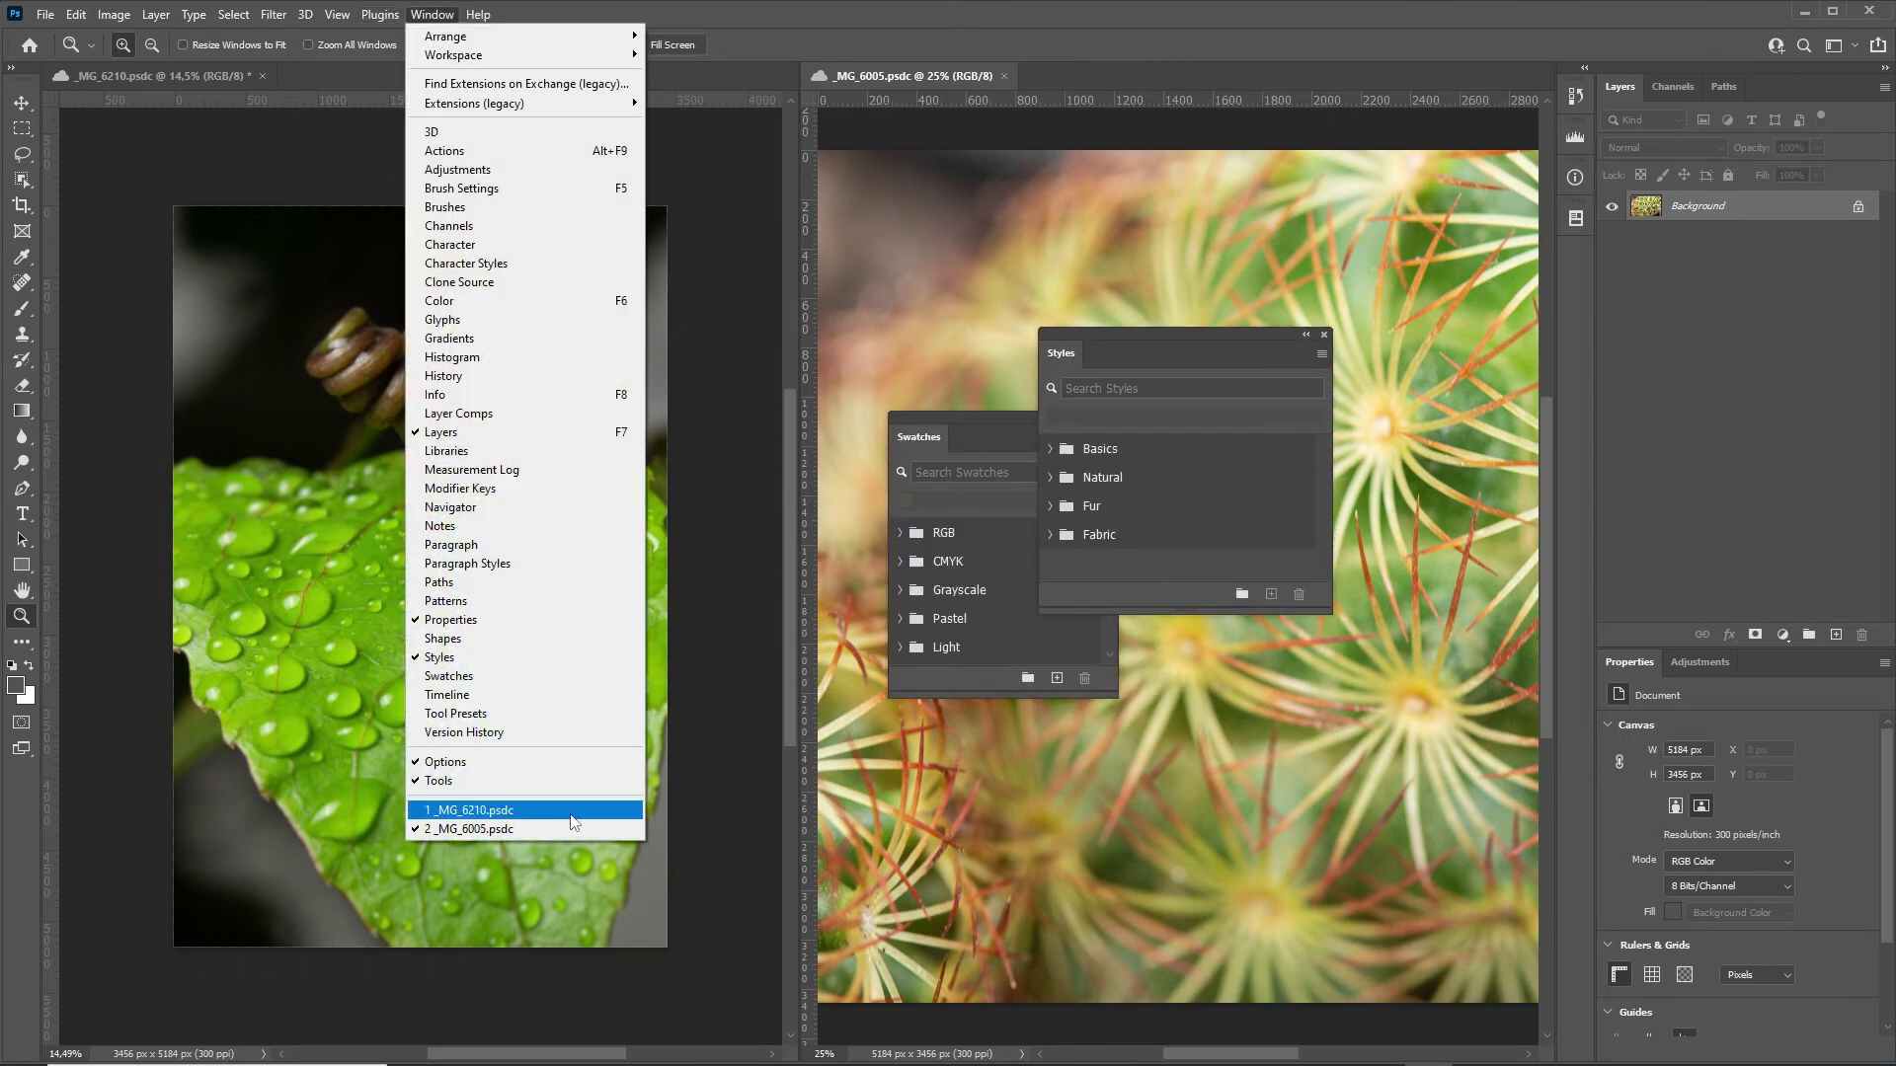
left_click(450, 243)
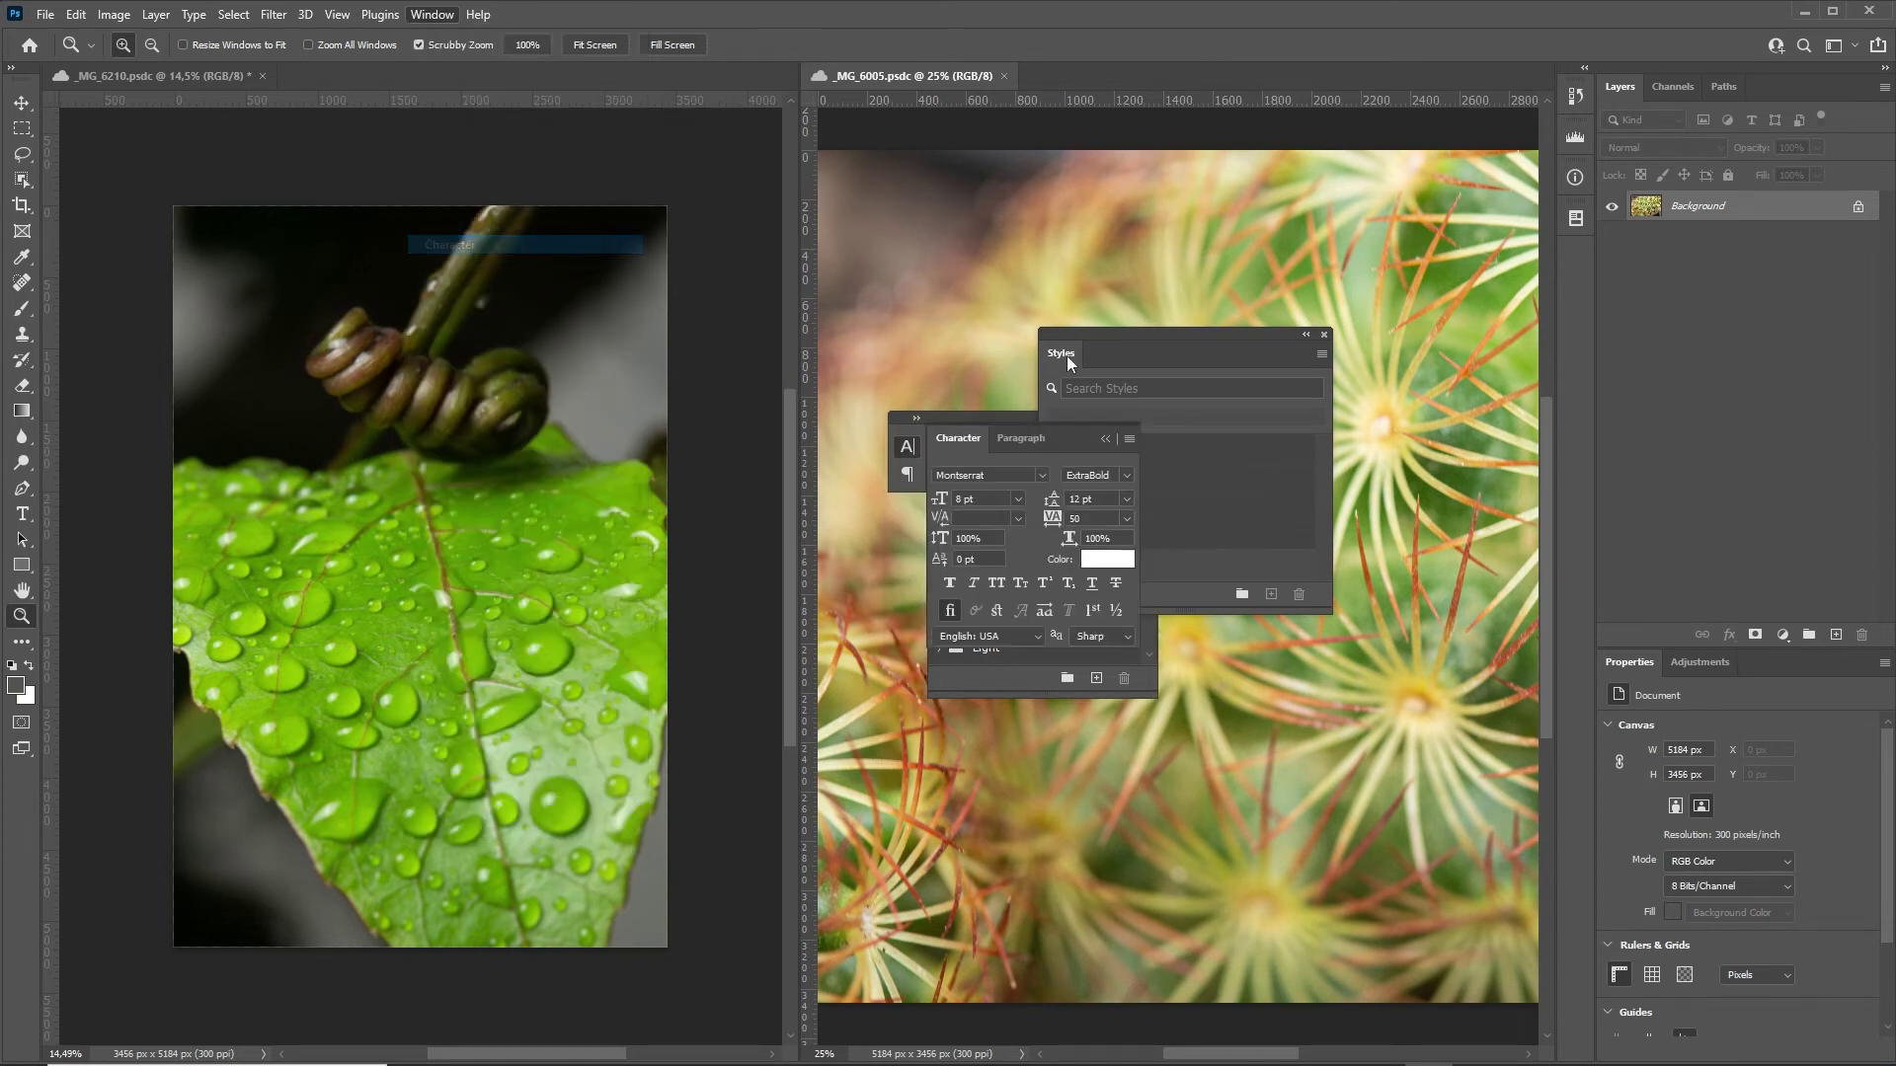
left_click_drag(1049, 438, 976, 199)
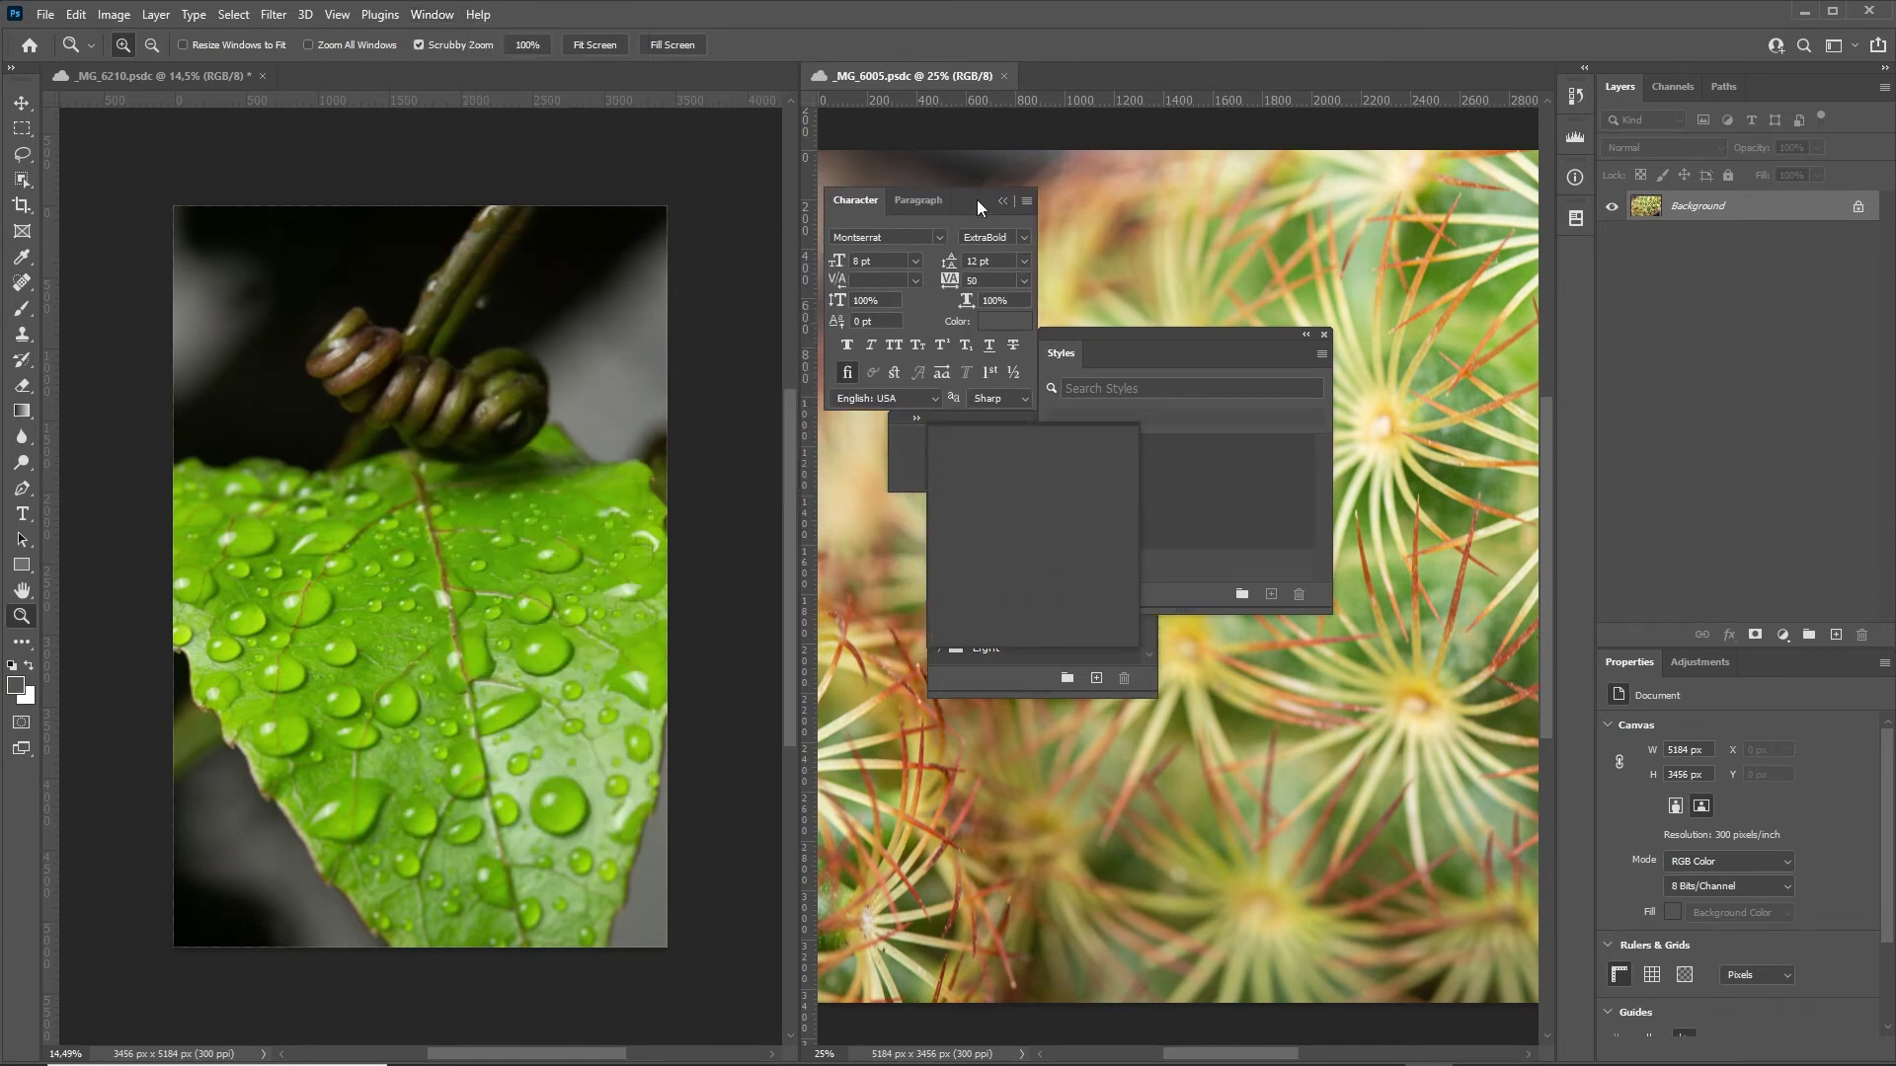
left_click_drag(1131, 346, 1134, 502)
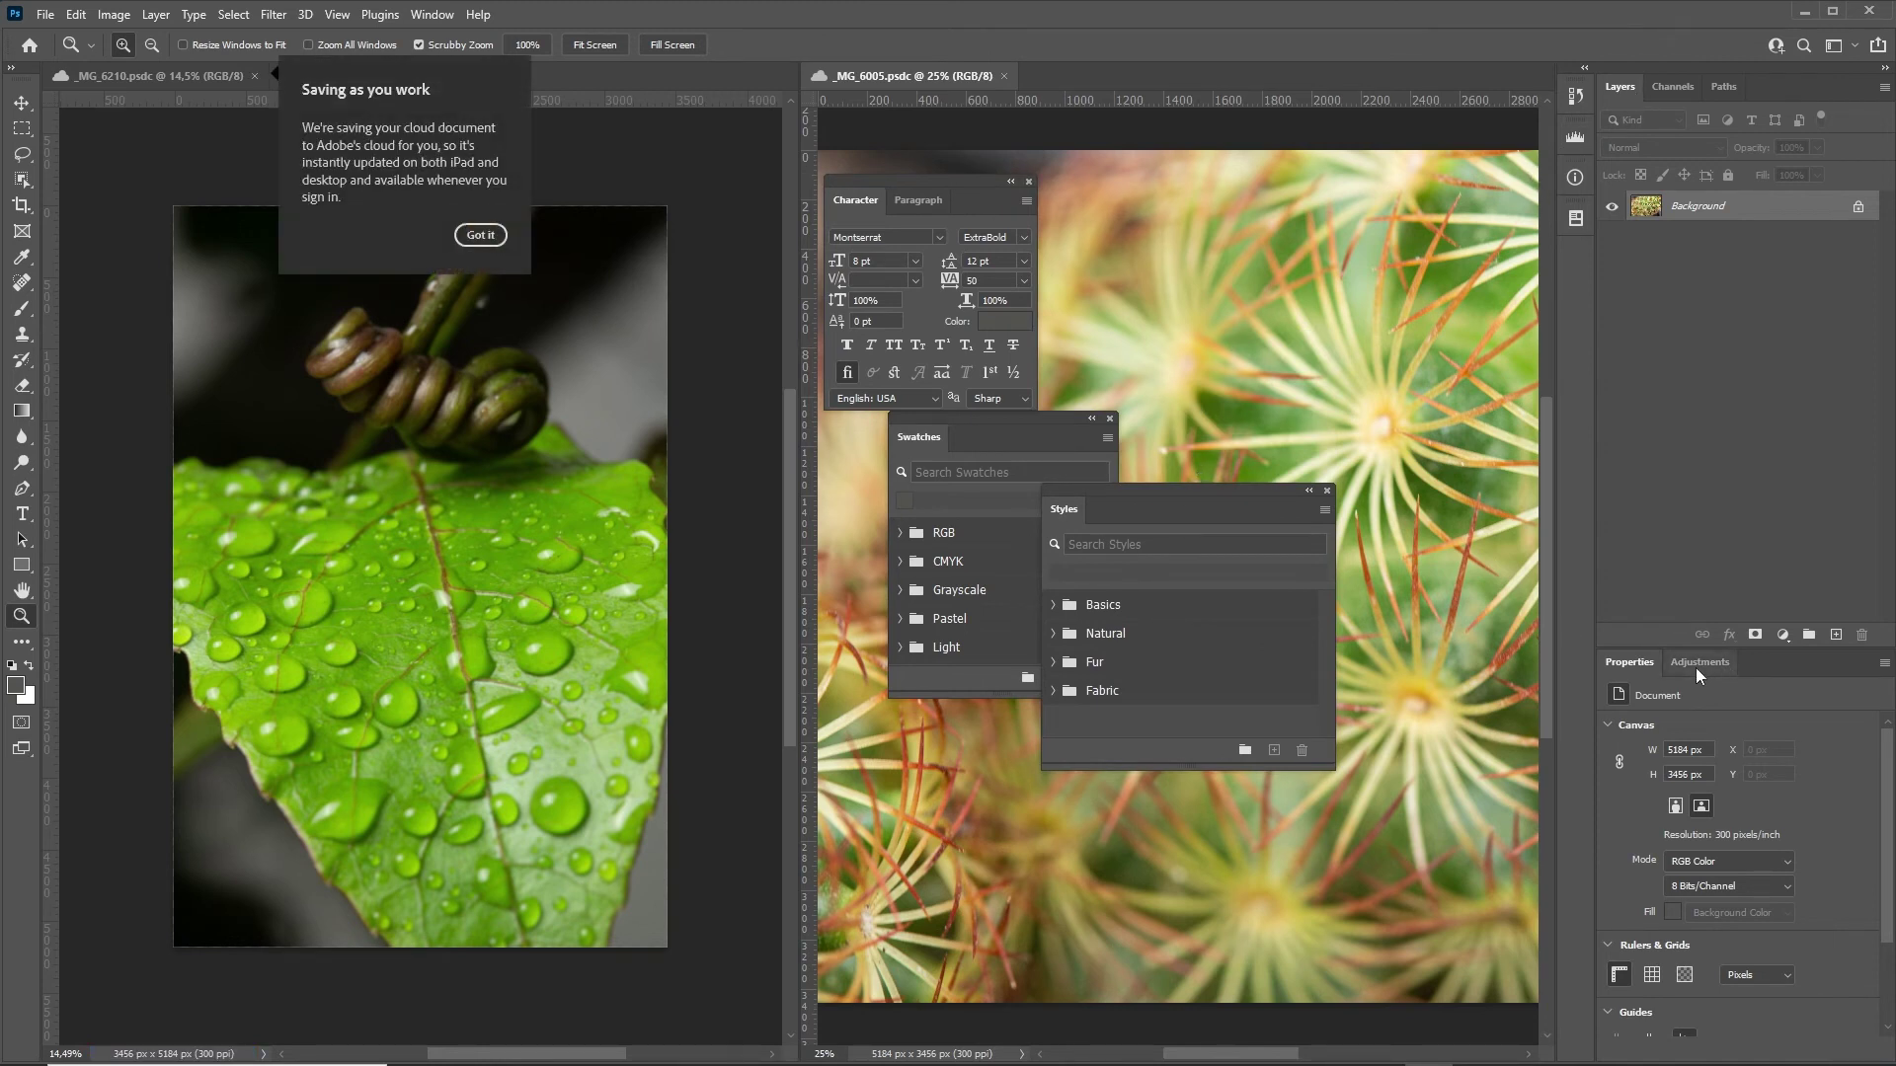
Close the Adjustments panel and dock Character and Paragraph beside Properties.
left_click_drag(1696, 666, 1487, 290)
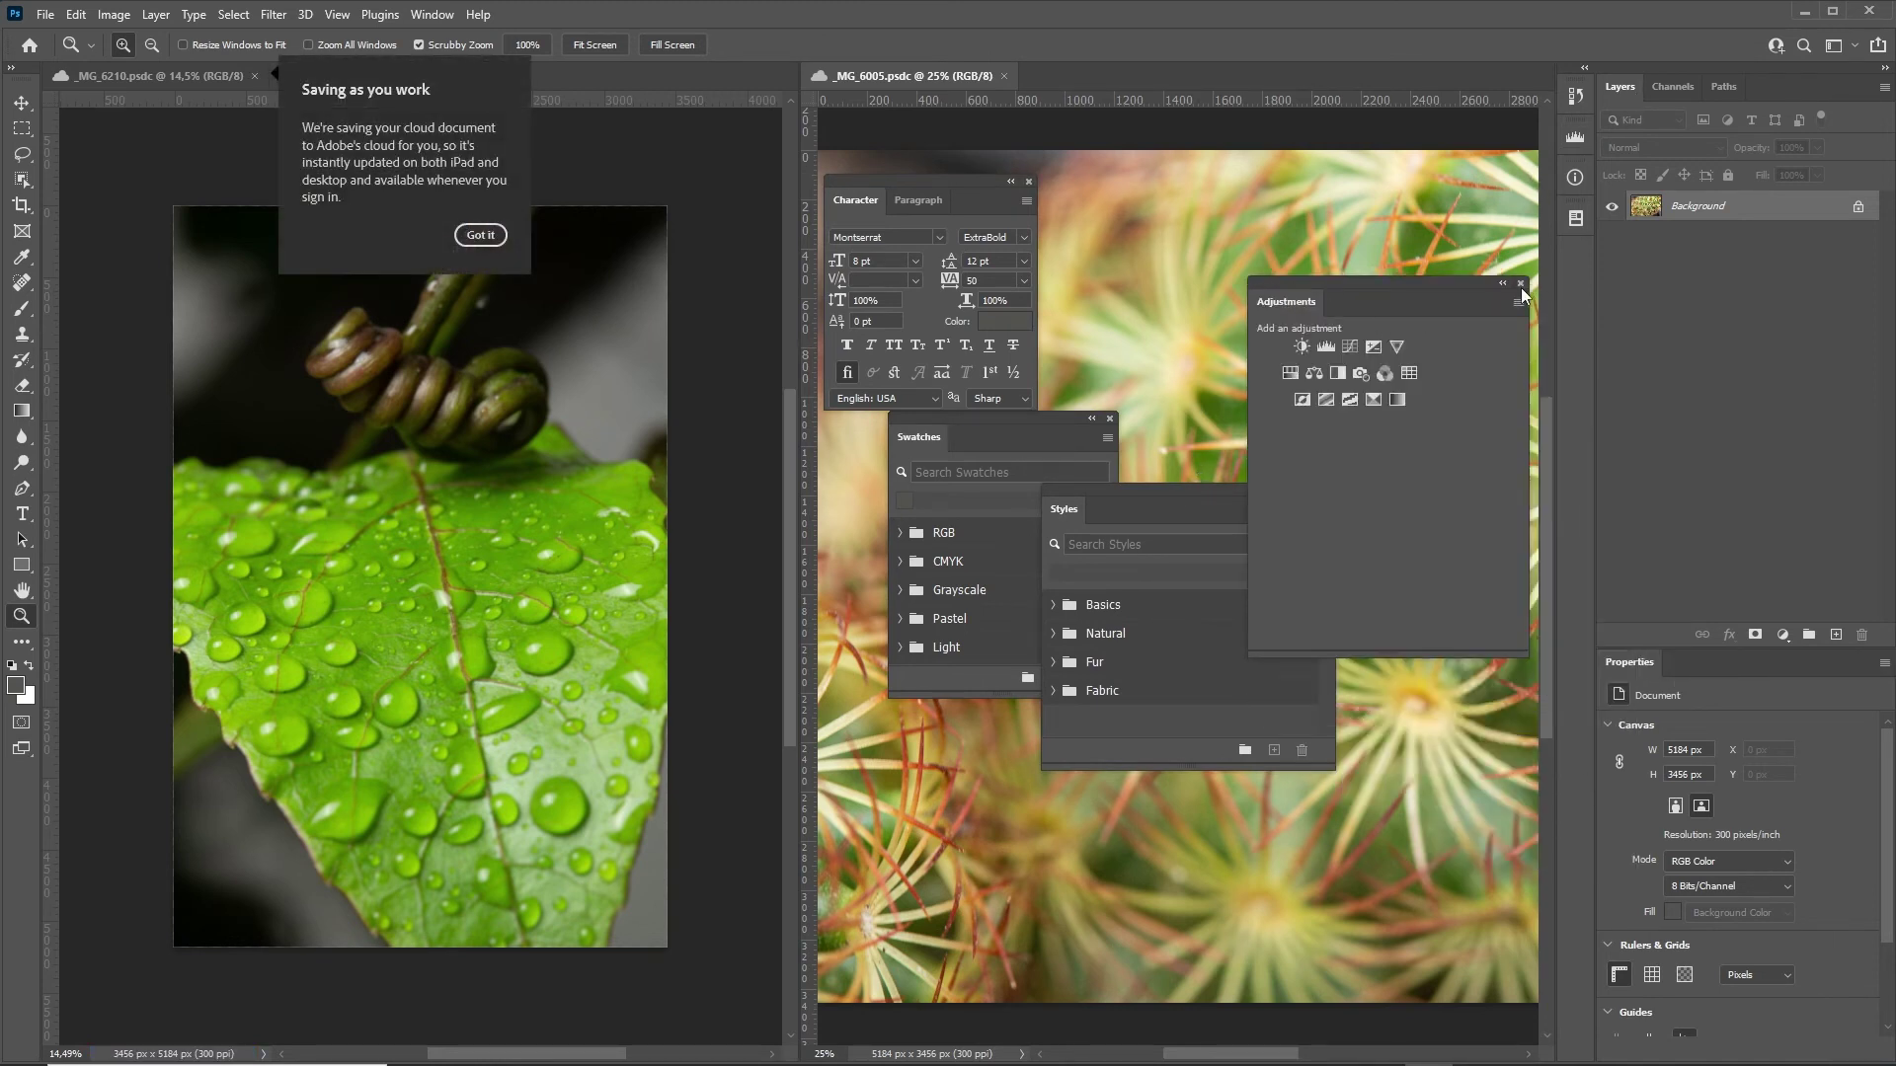
left_click(1521, 285)
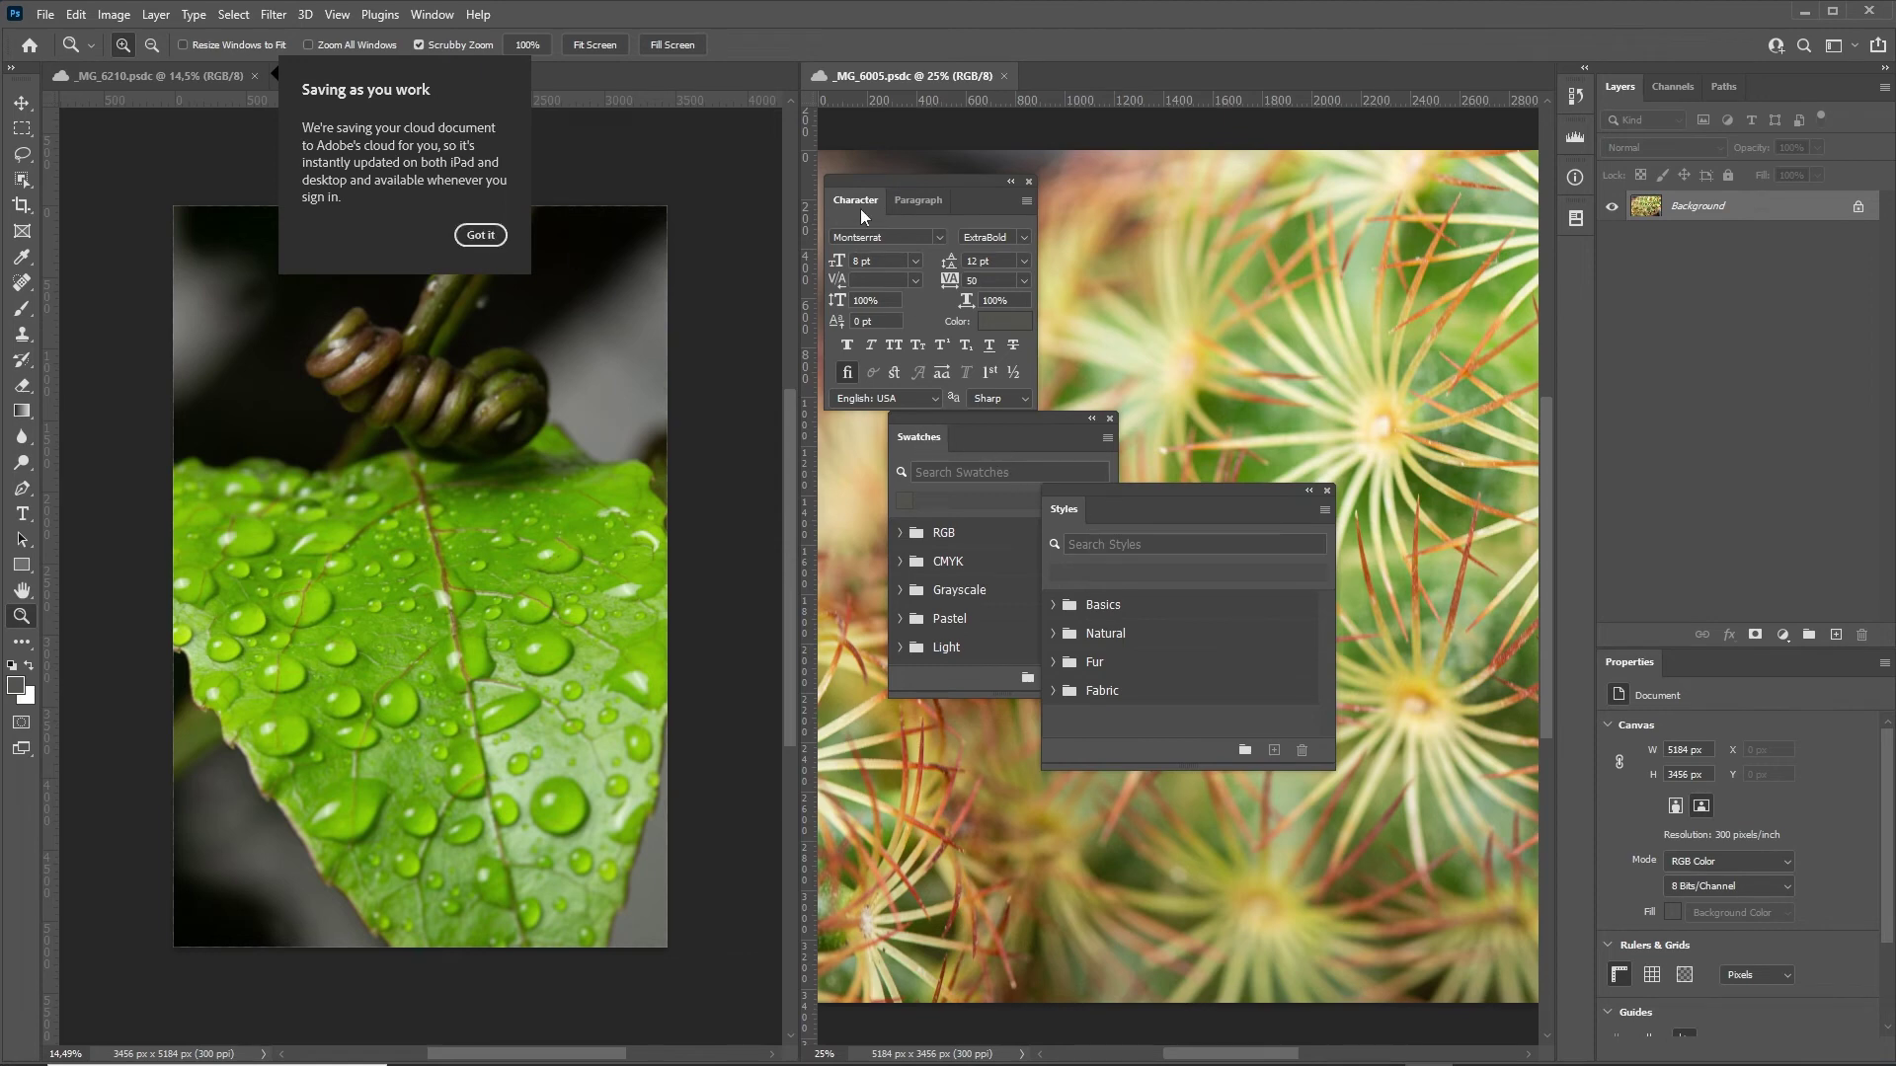
left_click_drag(861, 210, 1690, 674)
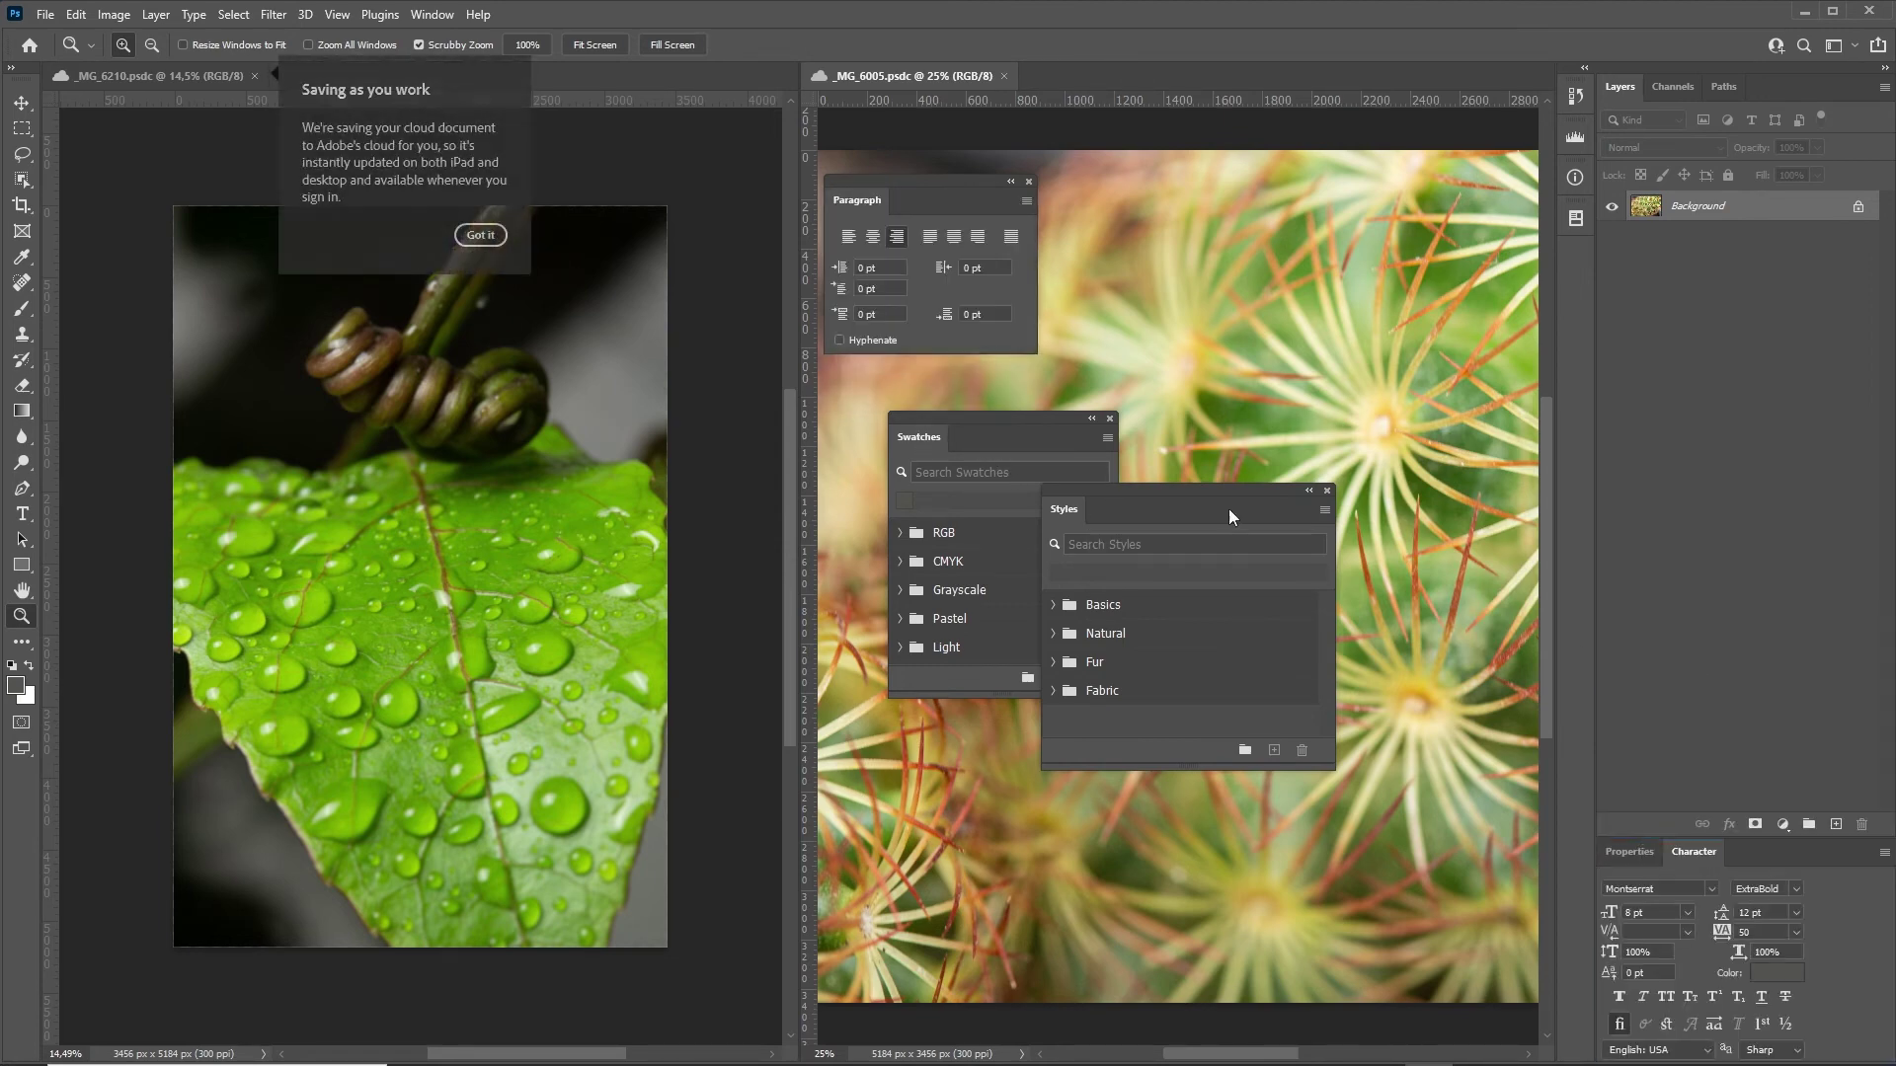
left_click_drag(867, 199, 1738, 863)
left_click_drag(1631, 917, 1781, 918)
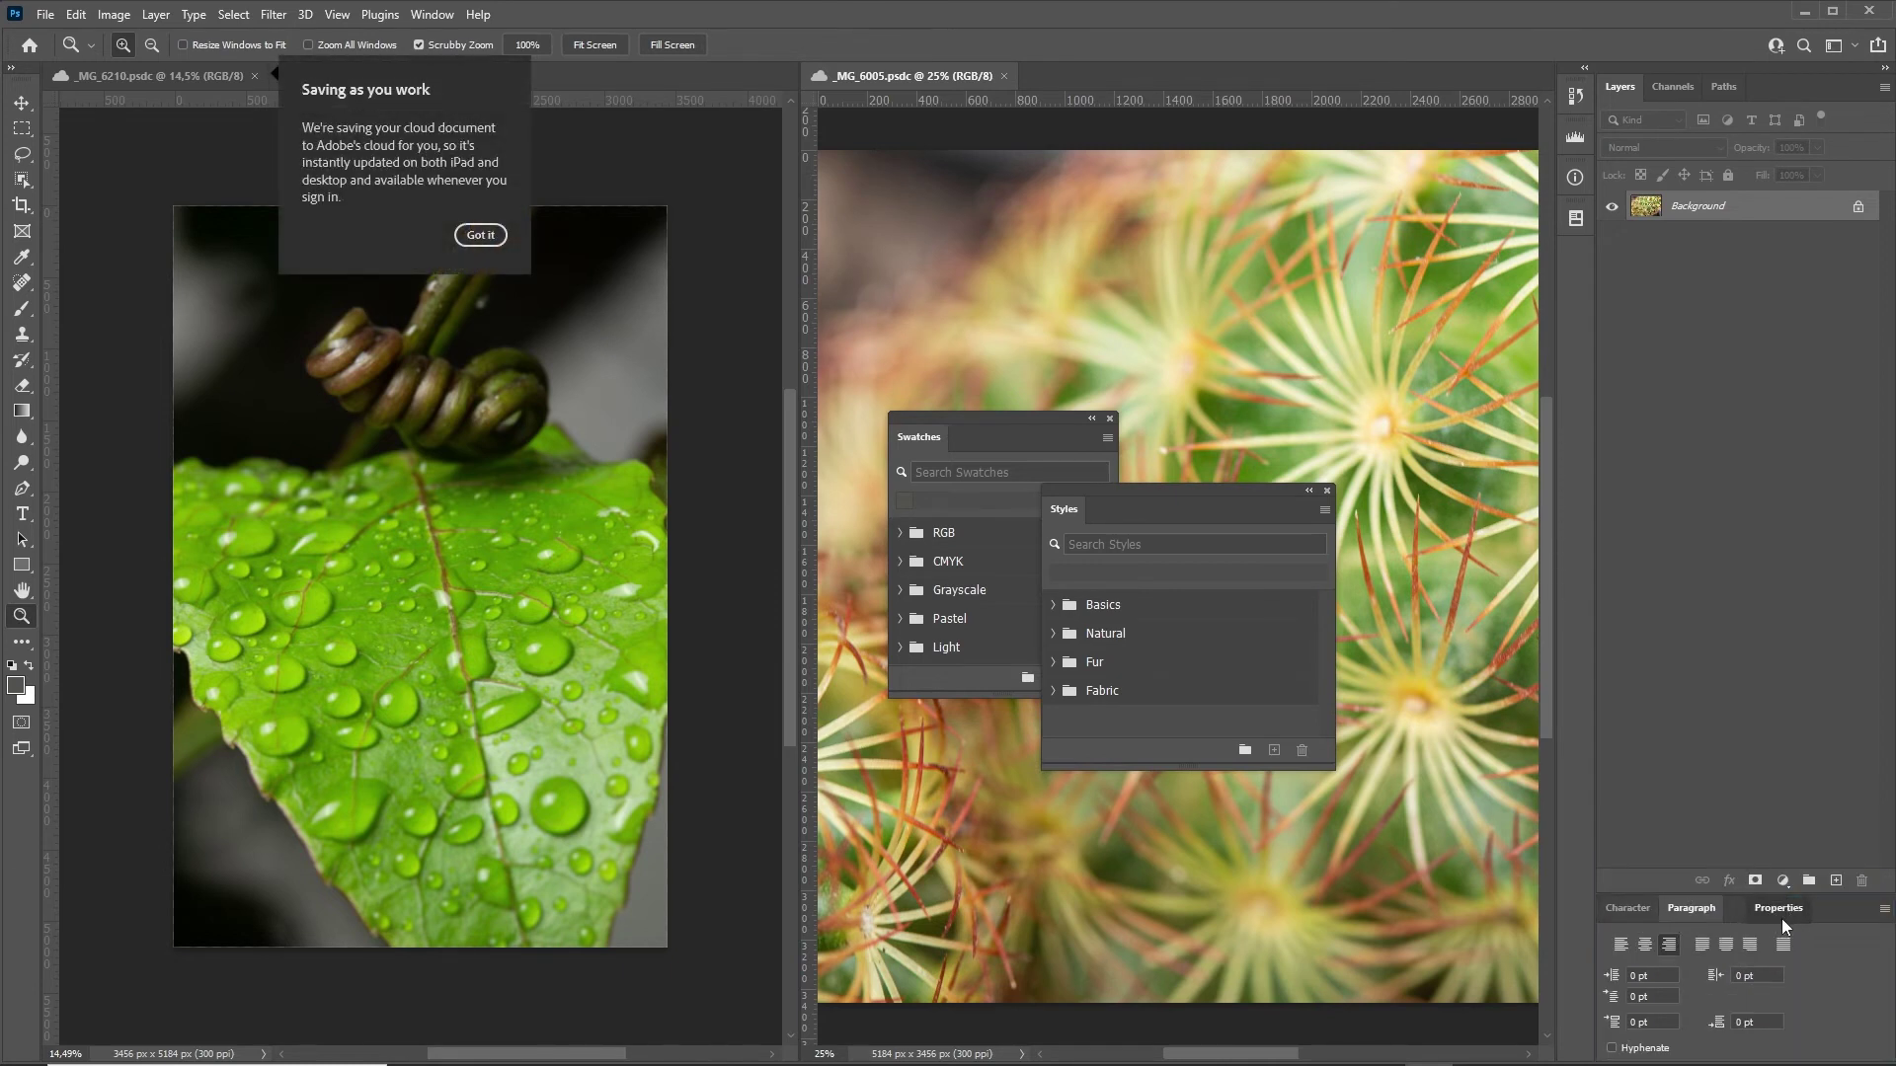
left_click(1626, 909)
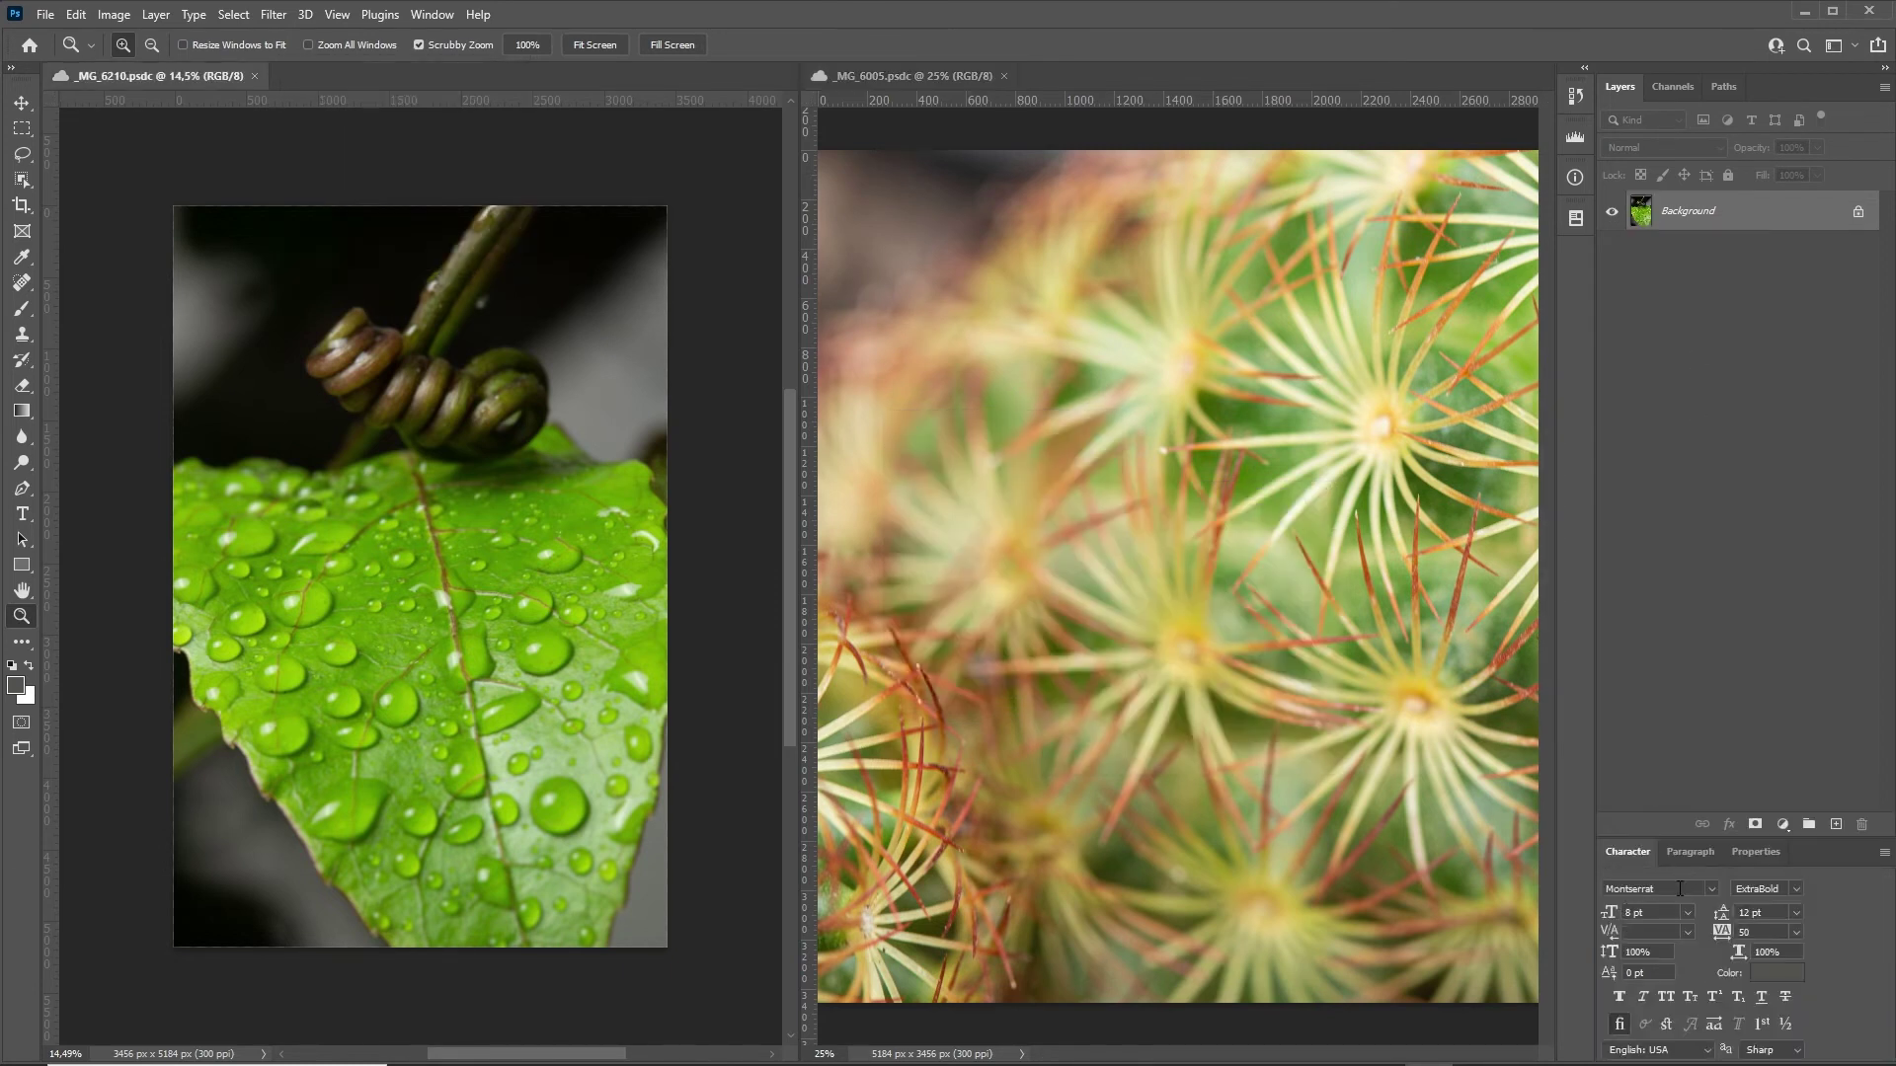
Save the current panel layout as a new workspace named 'Tipografia'.
left_click(1854, 45)
left_click(1884, 196)
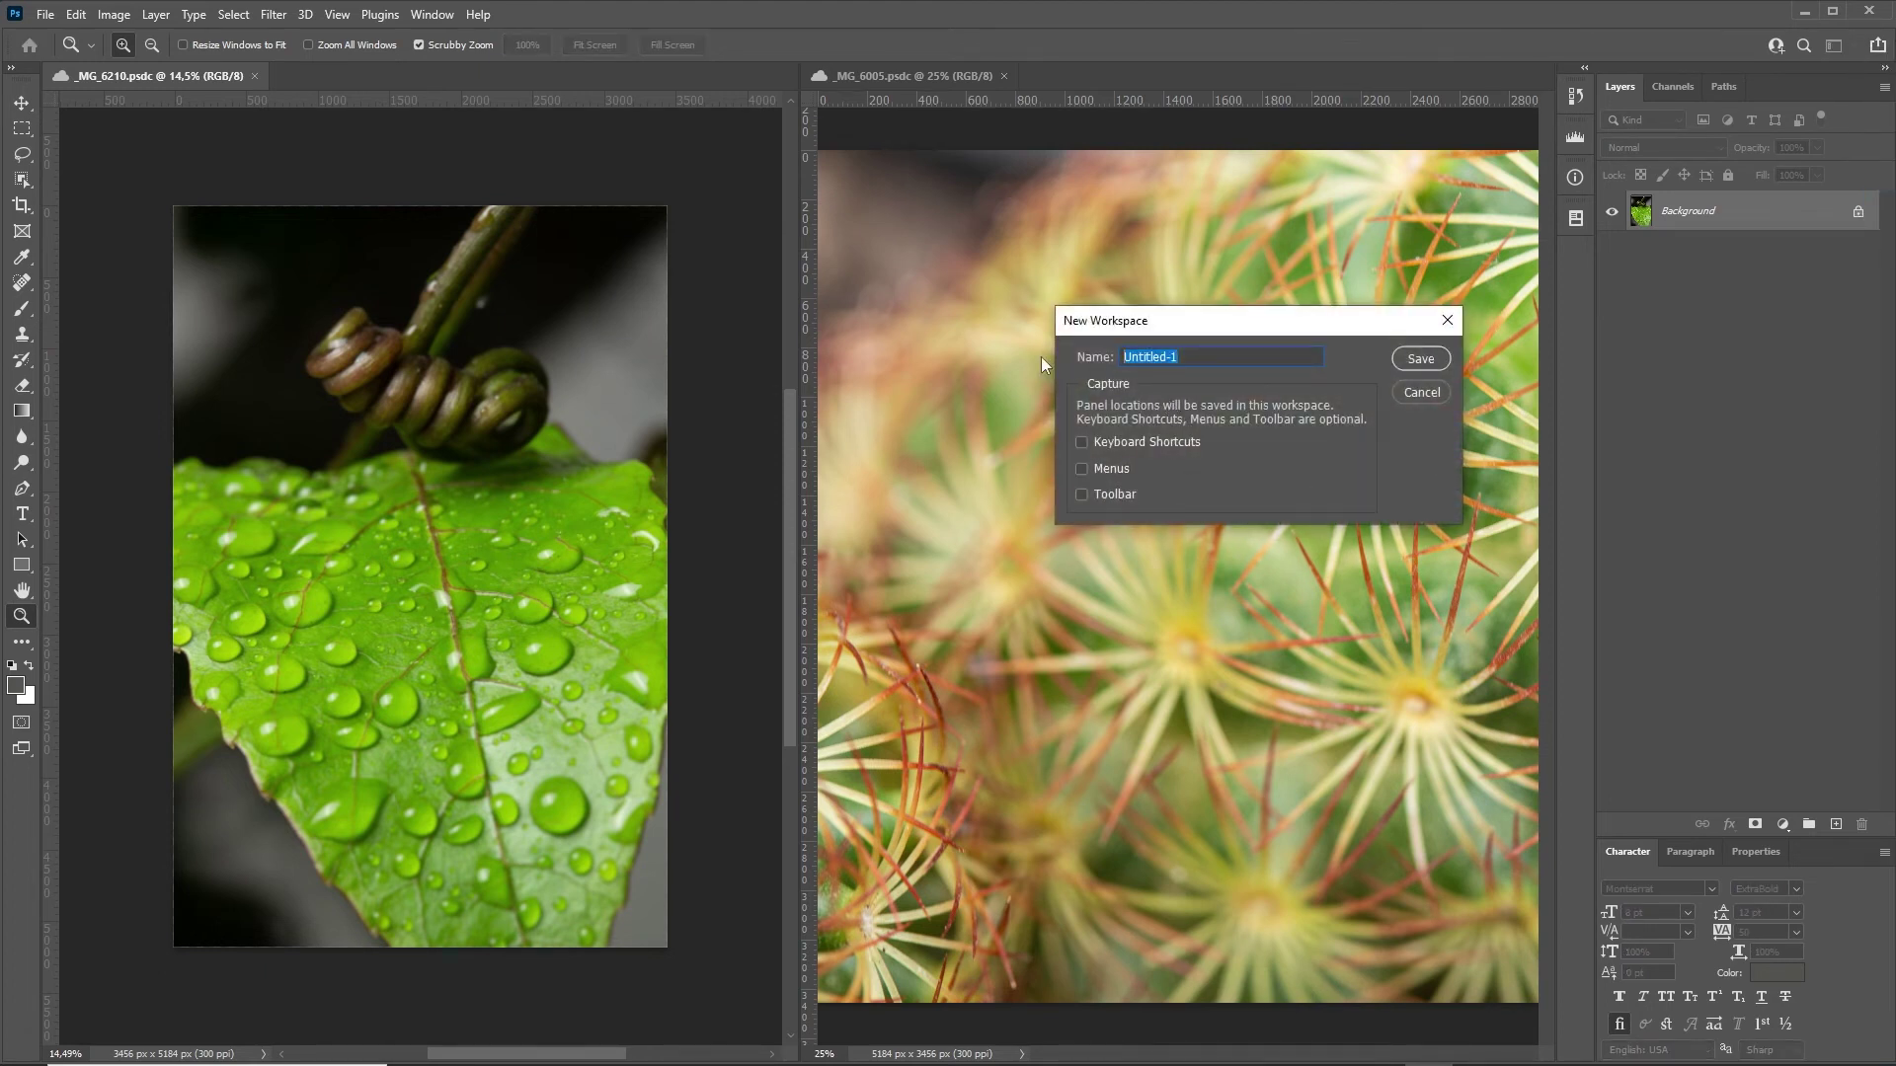
type("Tipog")
type("rafia")
left_click(1082, 494)
left_click(1419, 359)
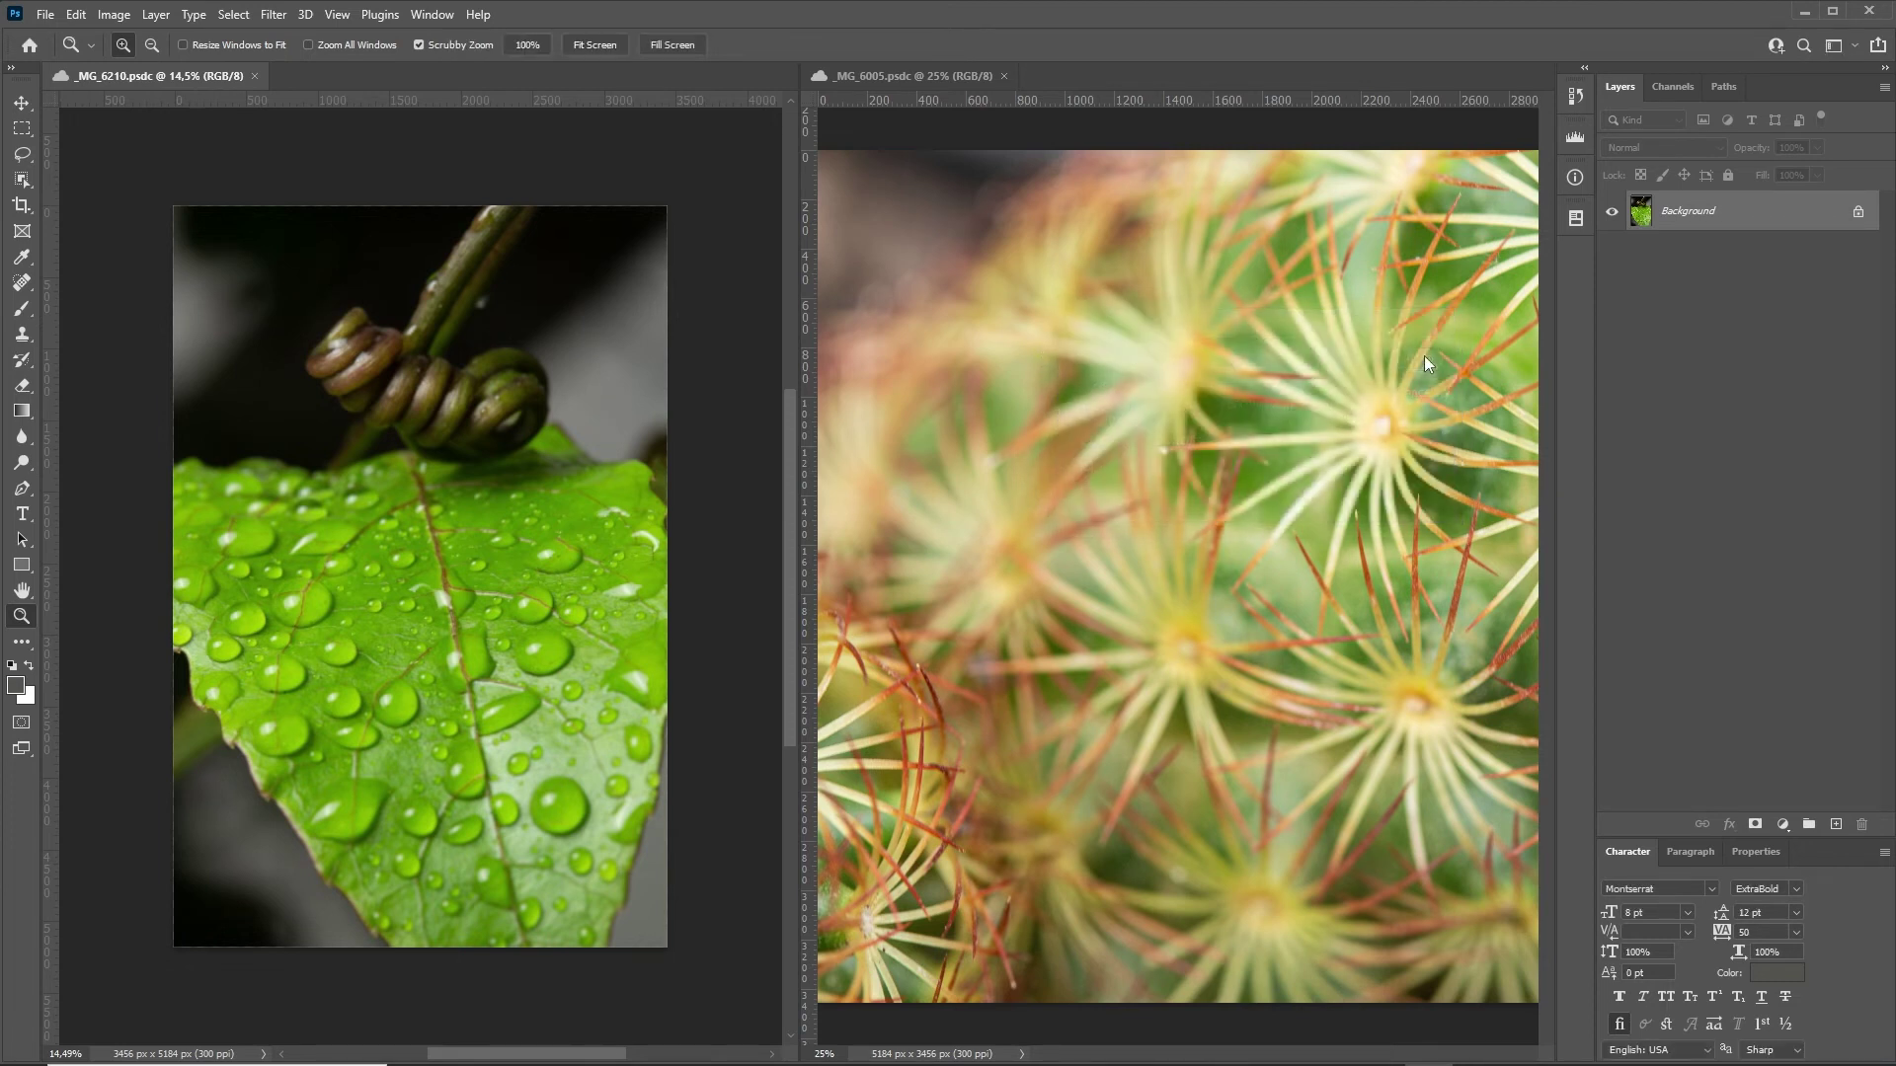
Switch to Essentials, then back to the Tipografia workspace.
left_click(1856, 44)
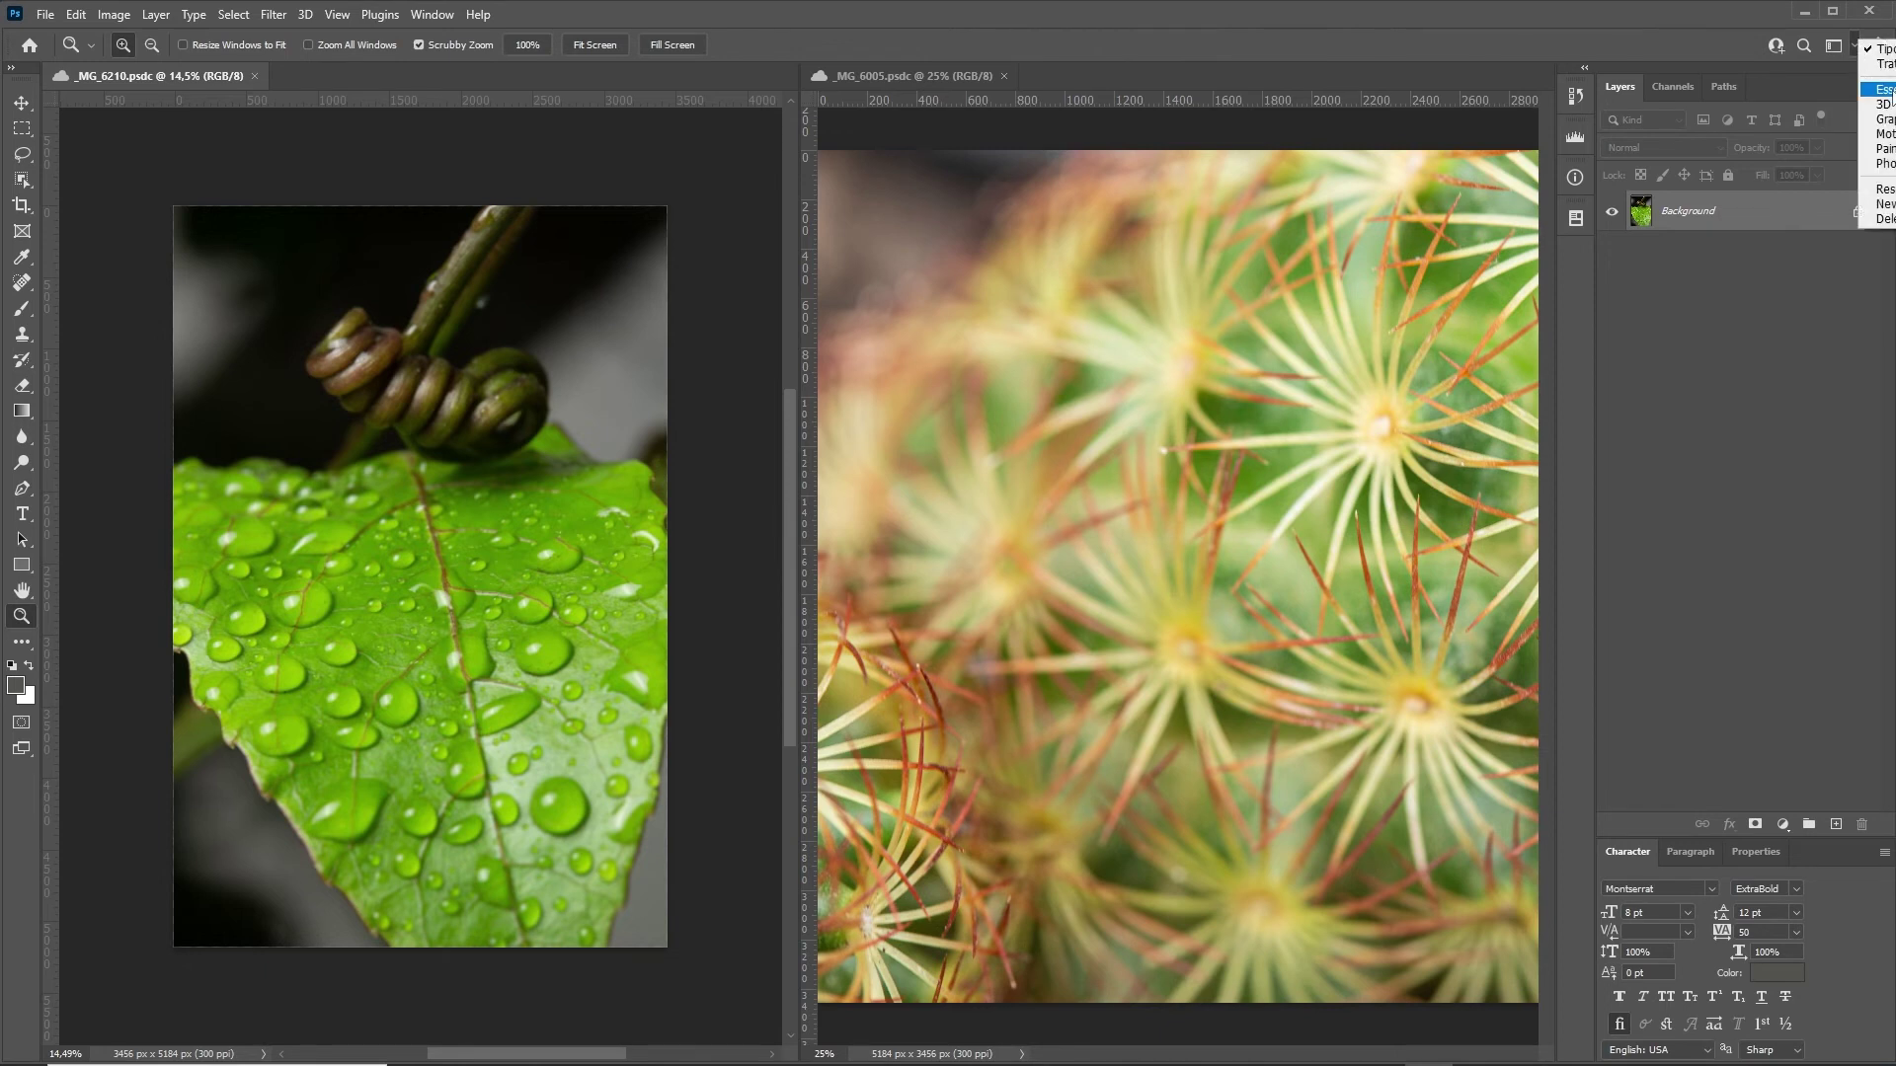
left_click(1844, 103)
left_click(1298, 462)
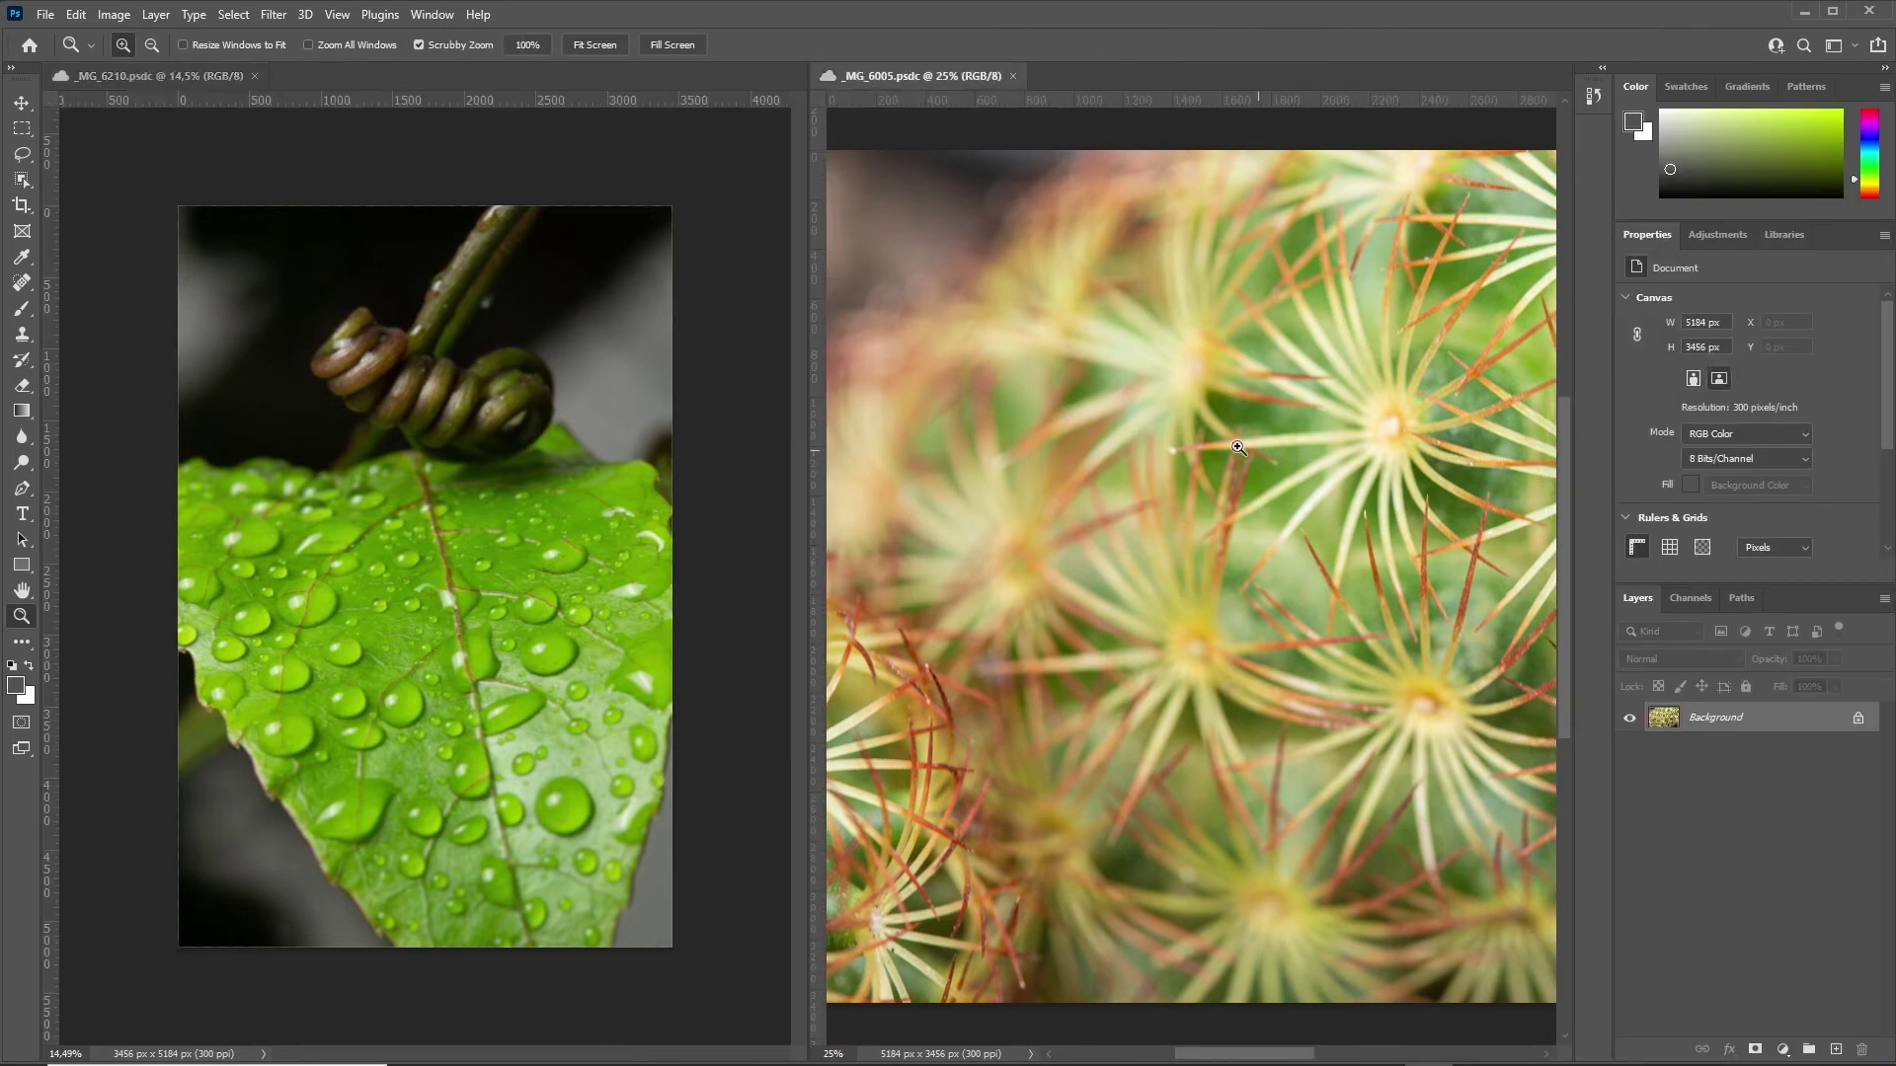
left_click(1855, 44)
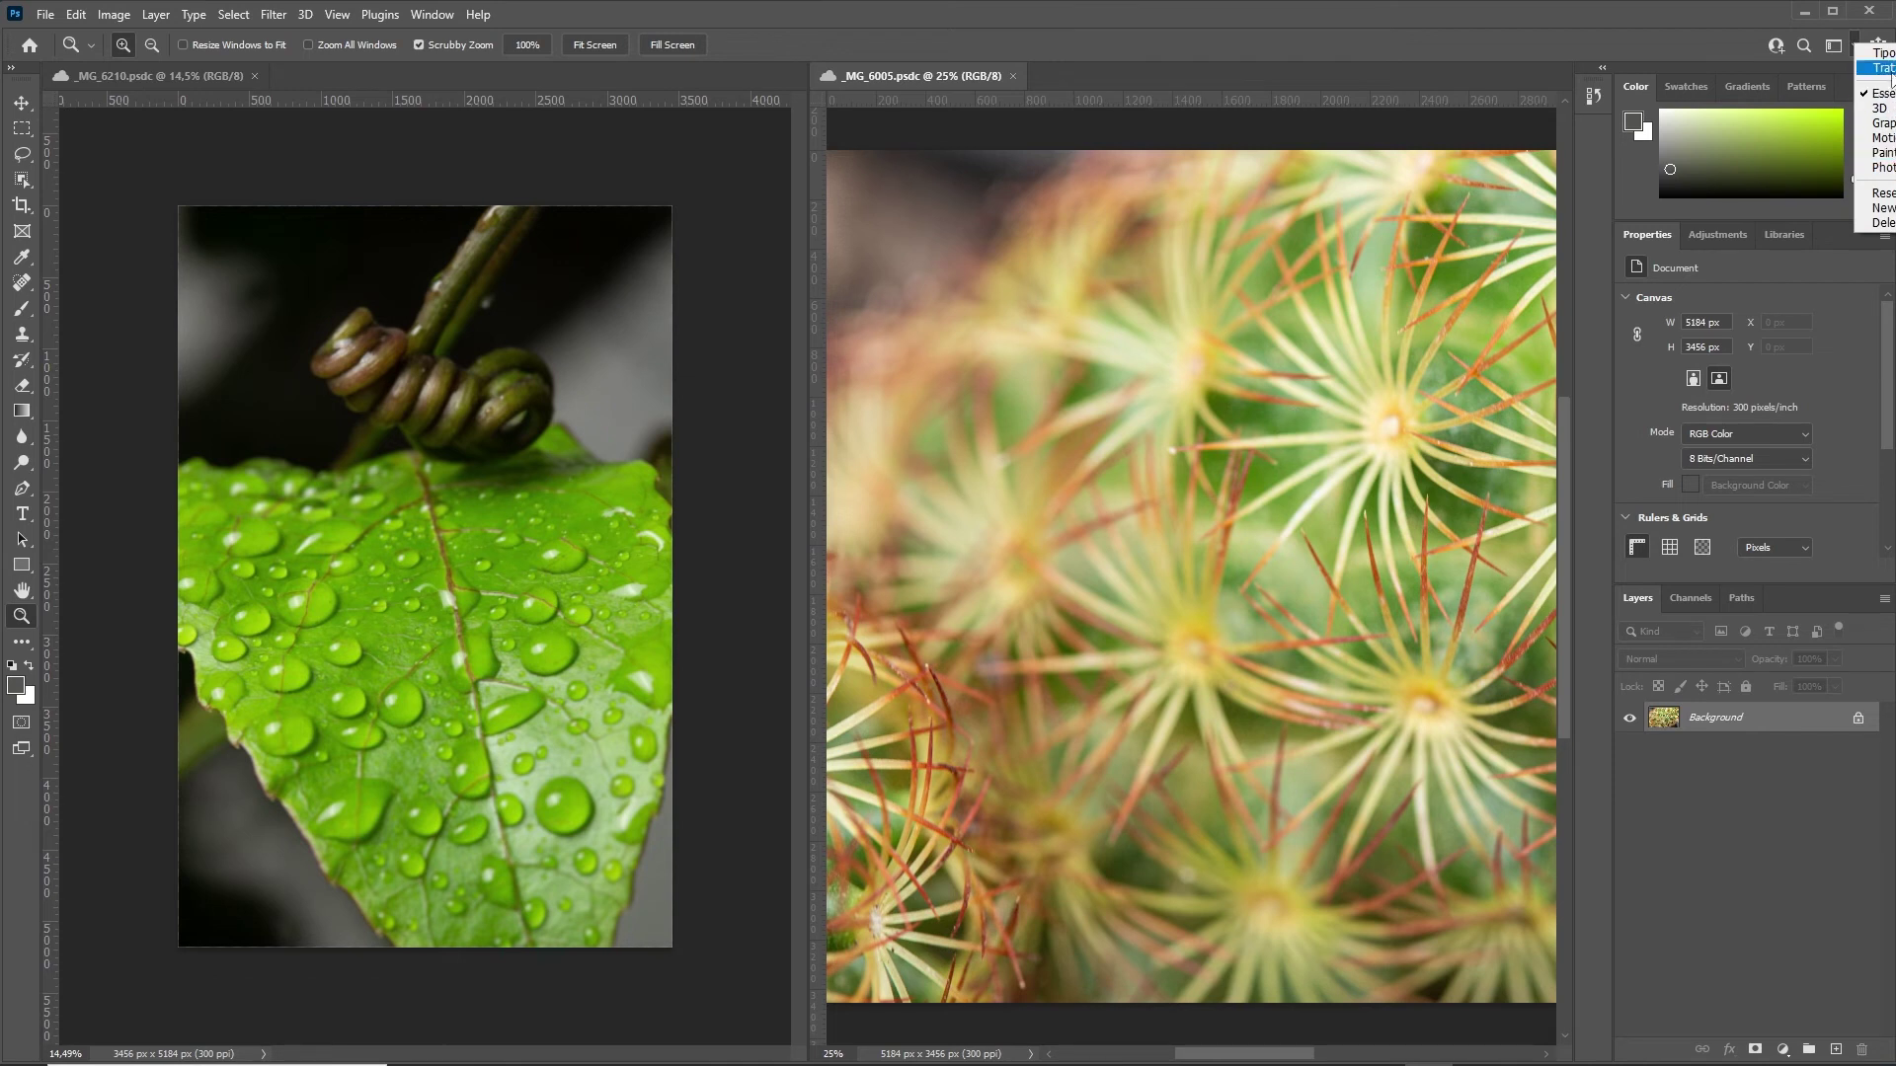
left_click(1881, 67)
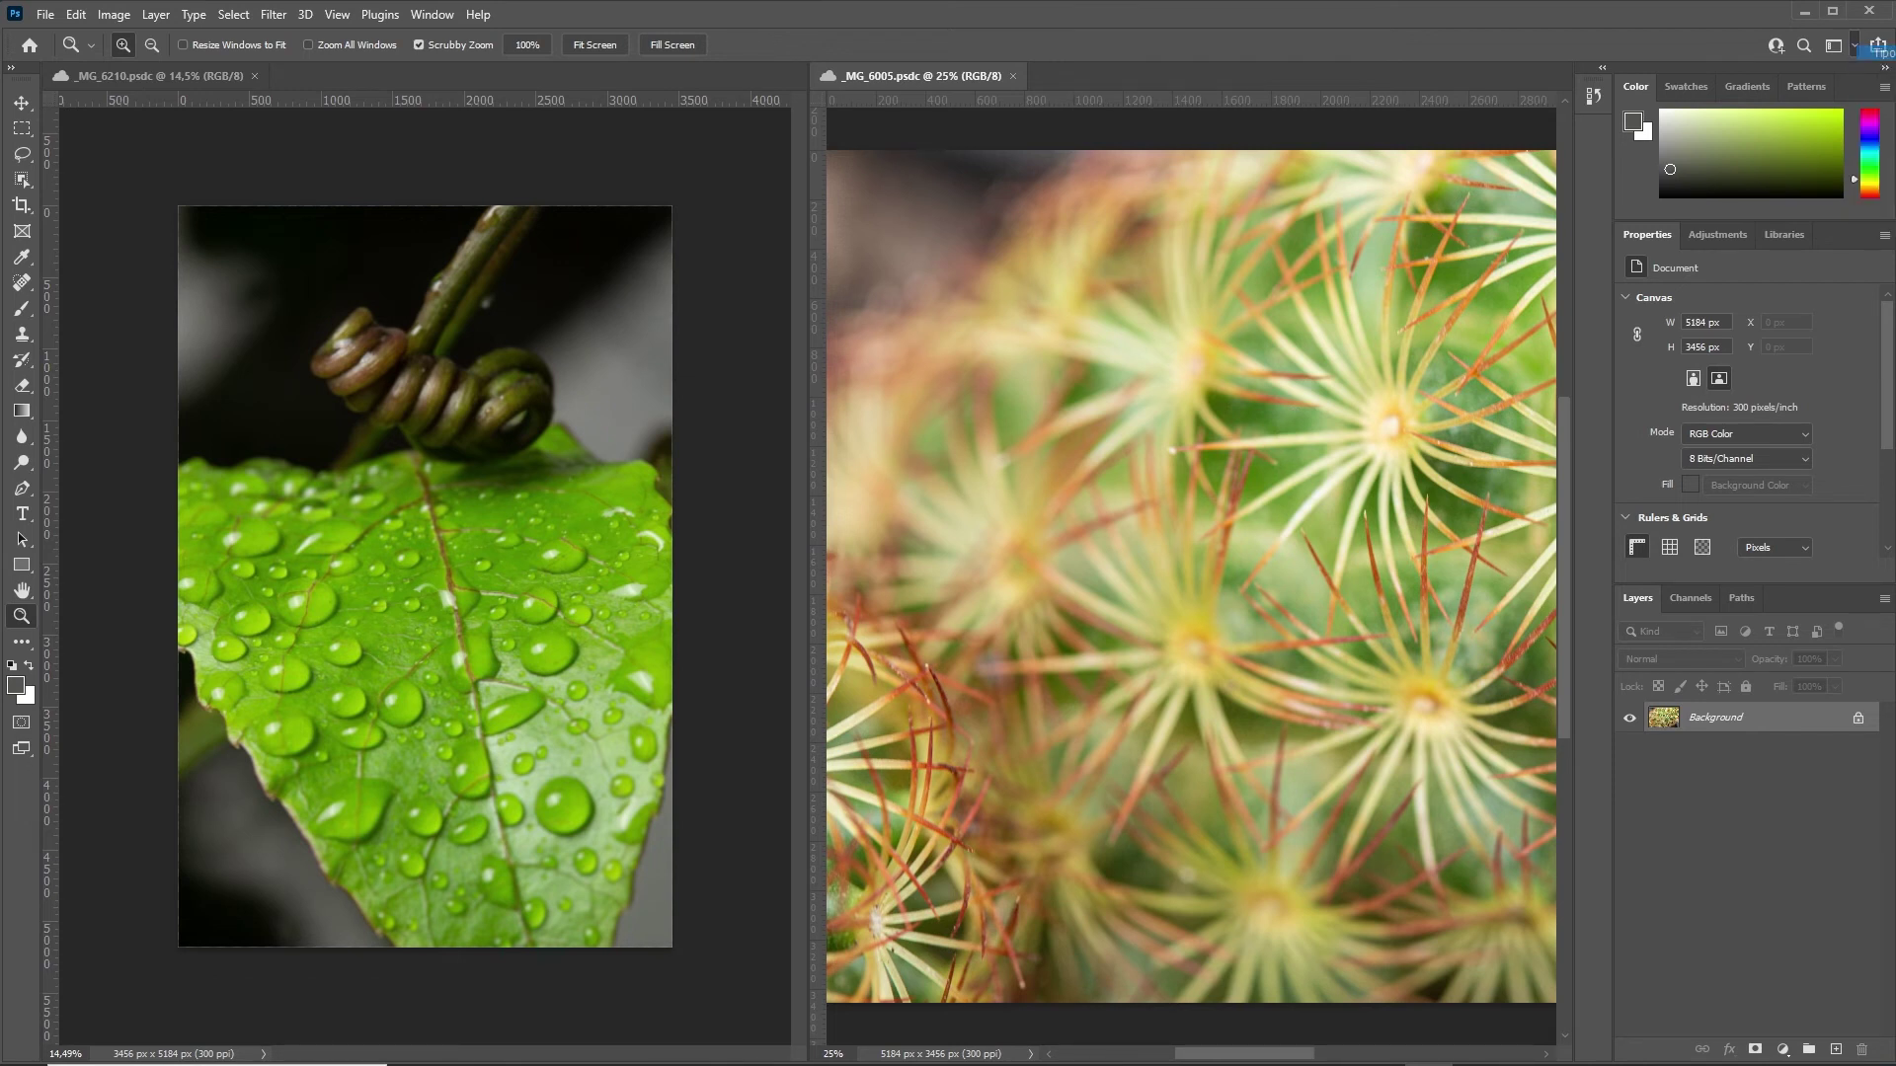
left_click(1856, 44)
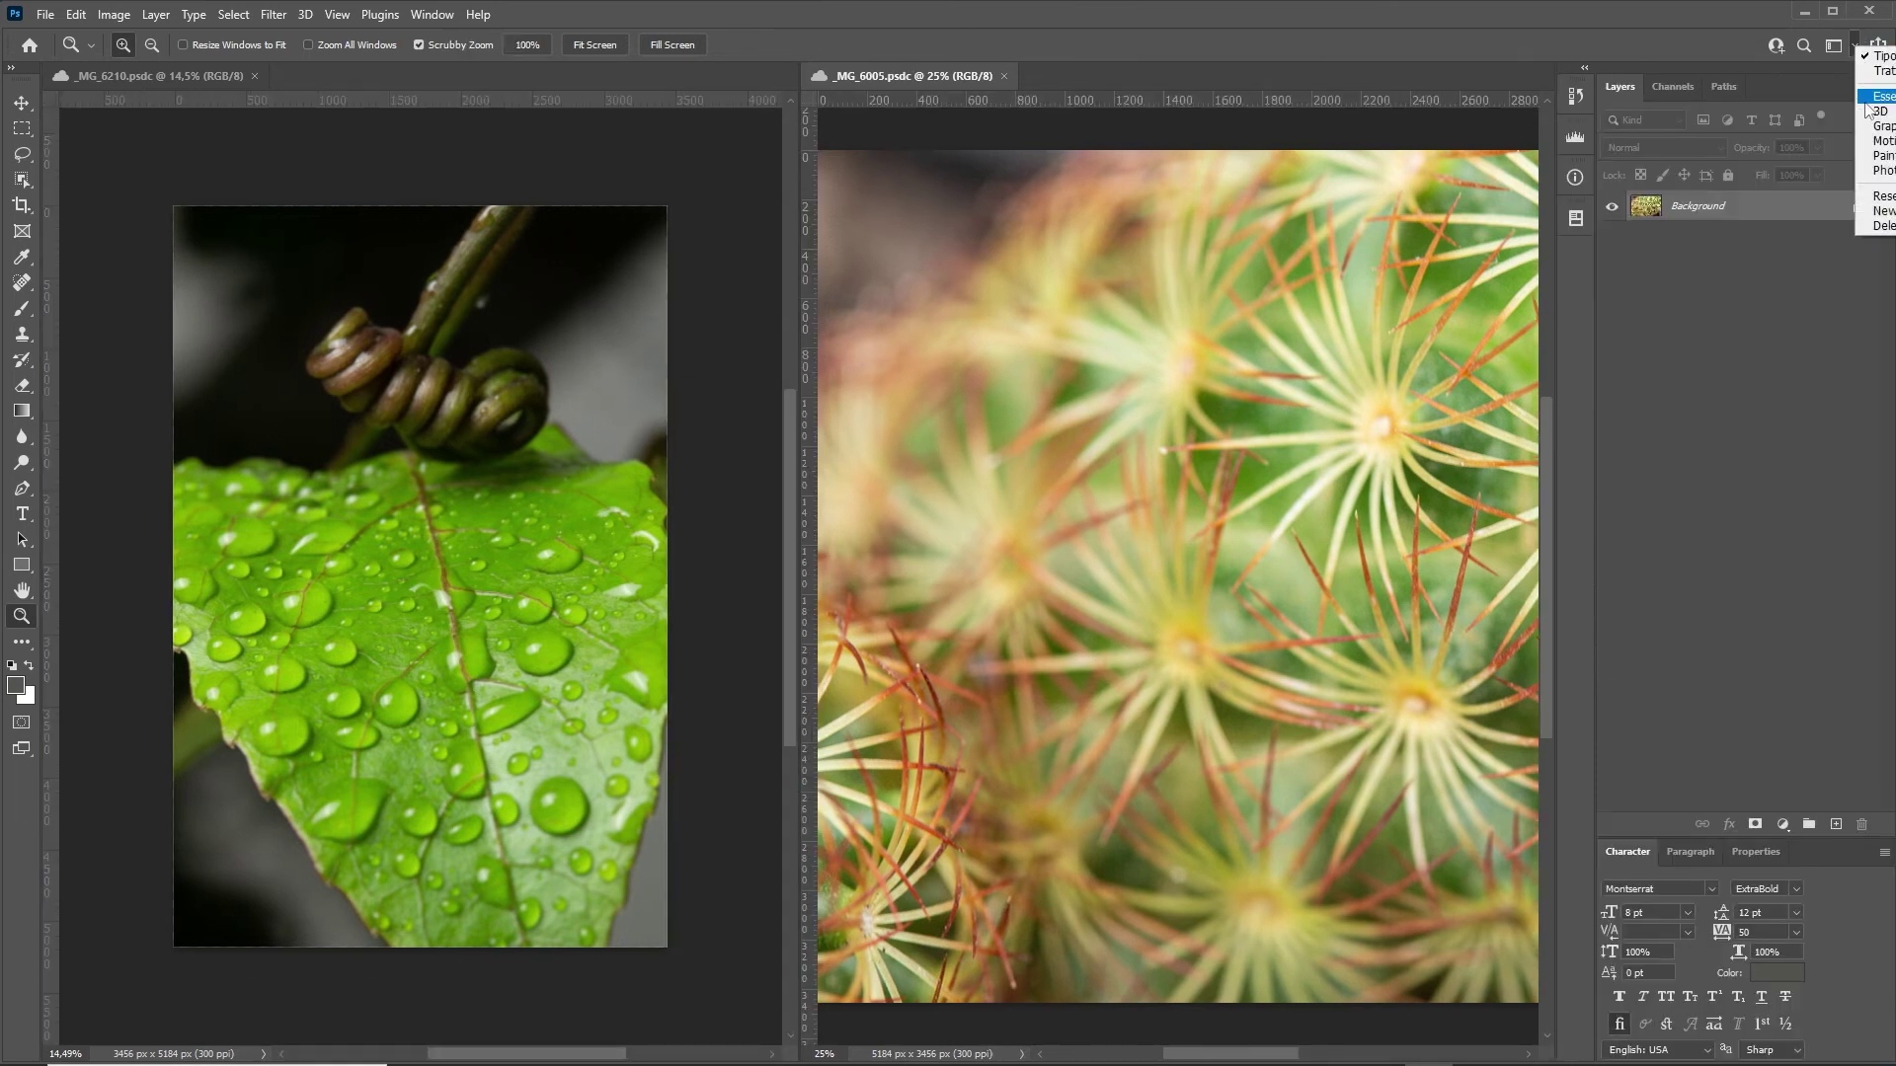
left_click(1888, 79)
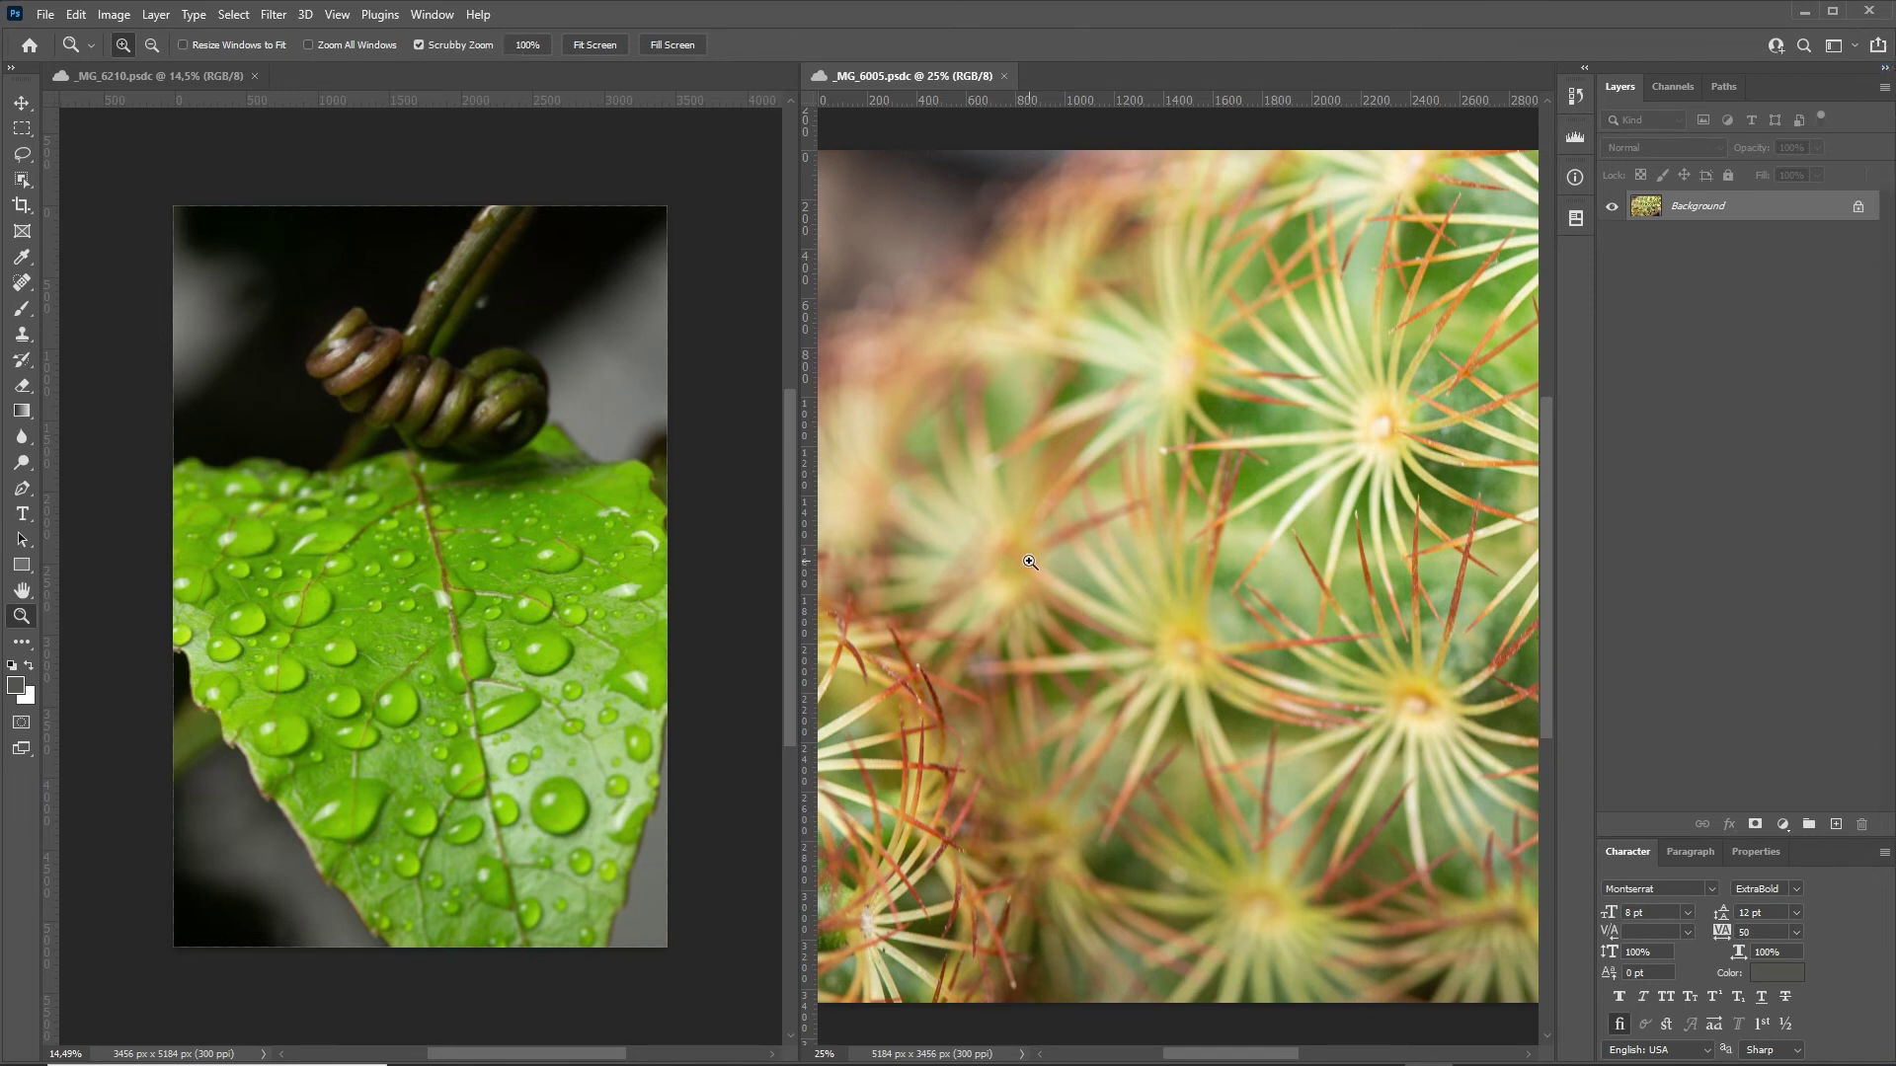
Reset the Traditional workspace and reframe the leaf photo.
left_click(1855, 45)
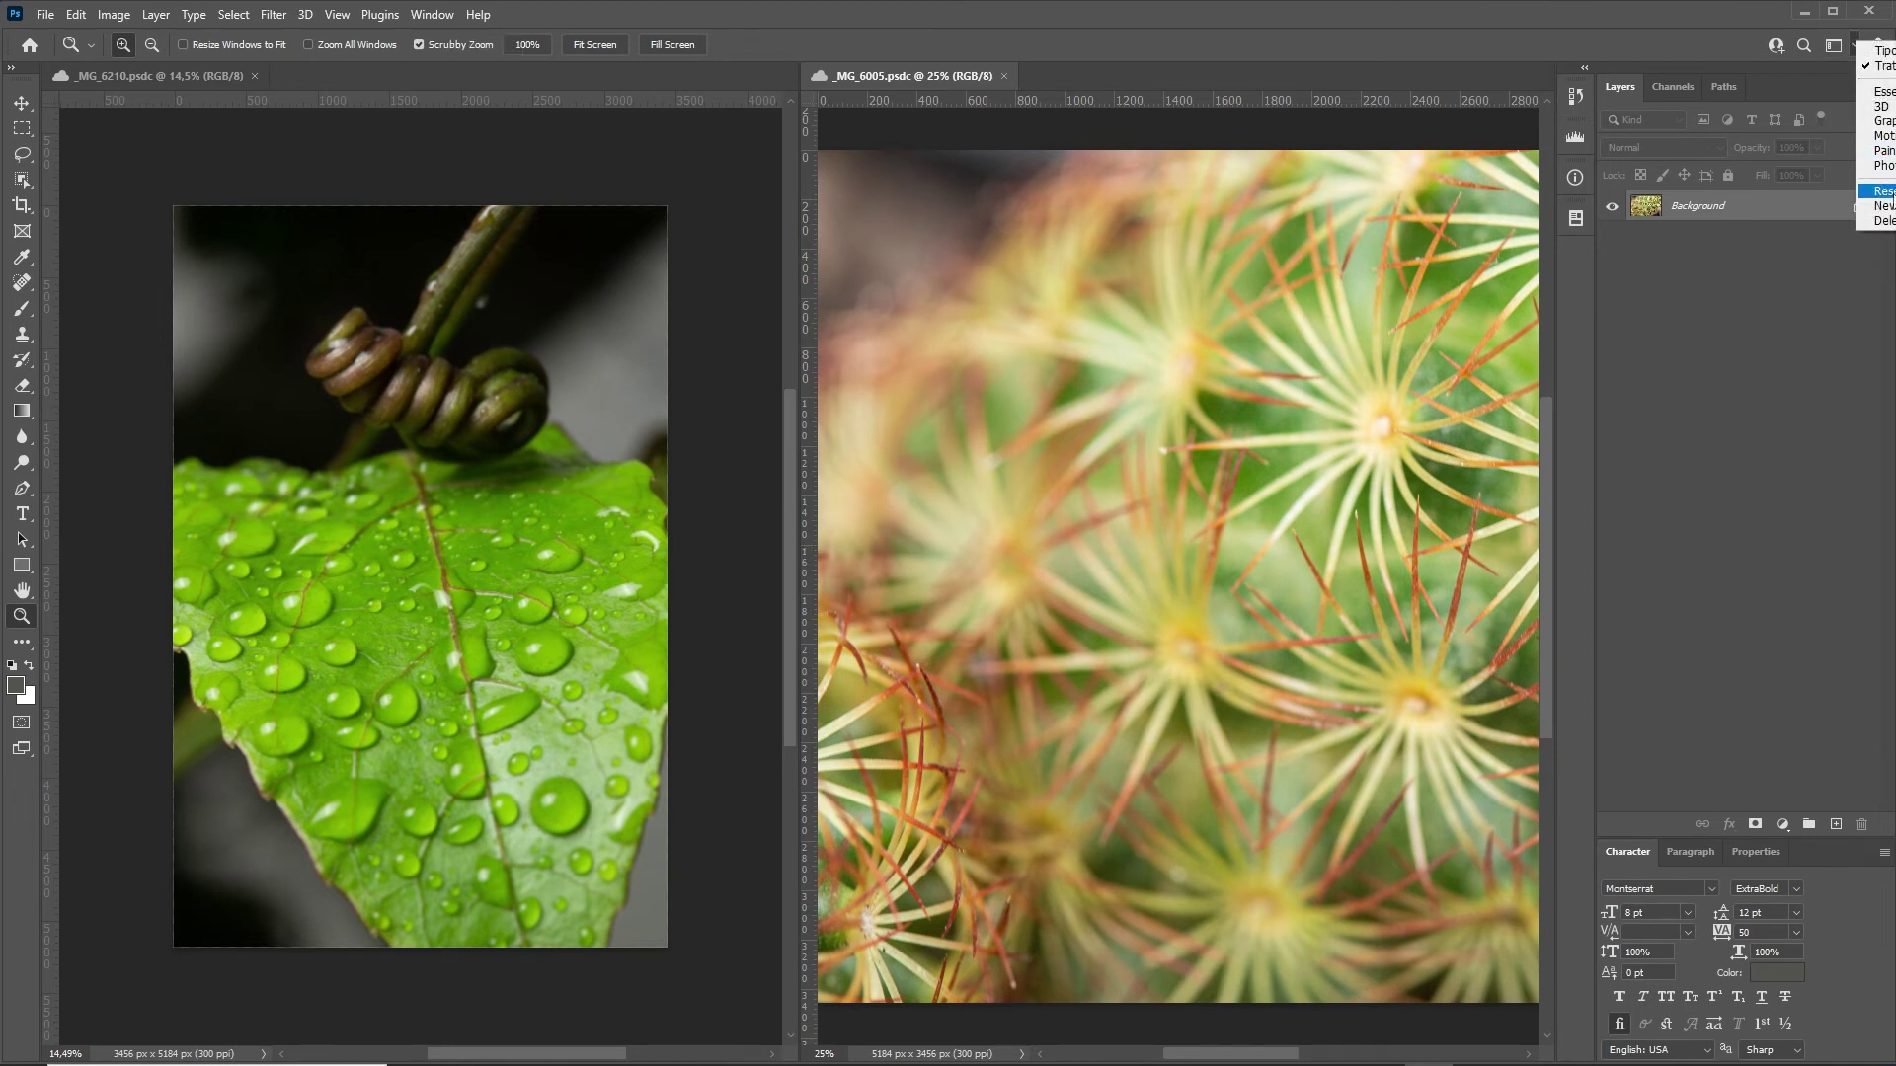
left_click(1881, 190)
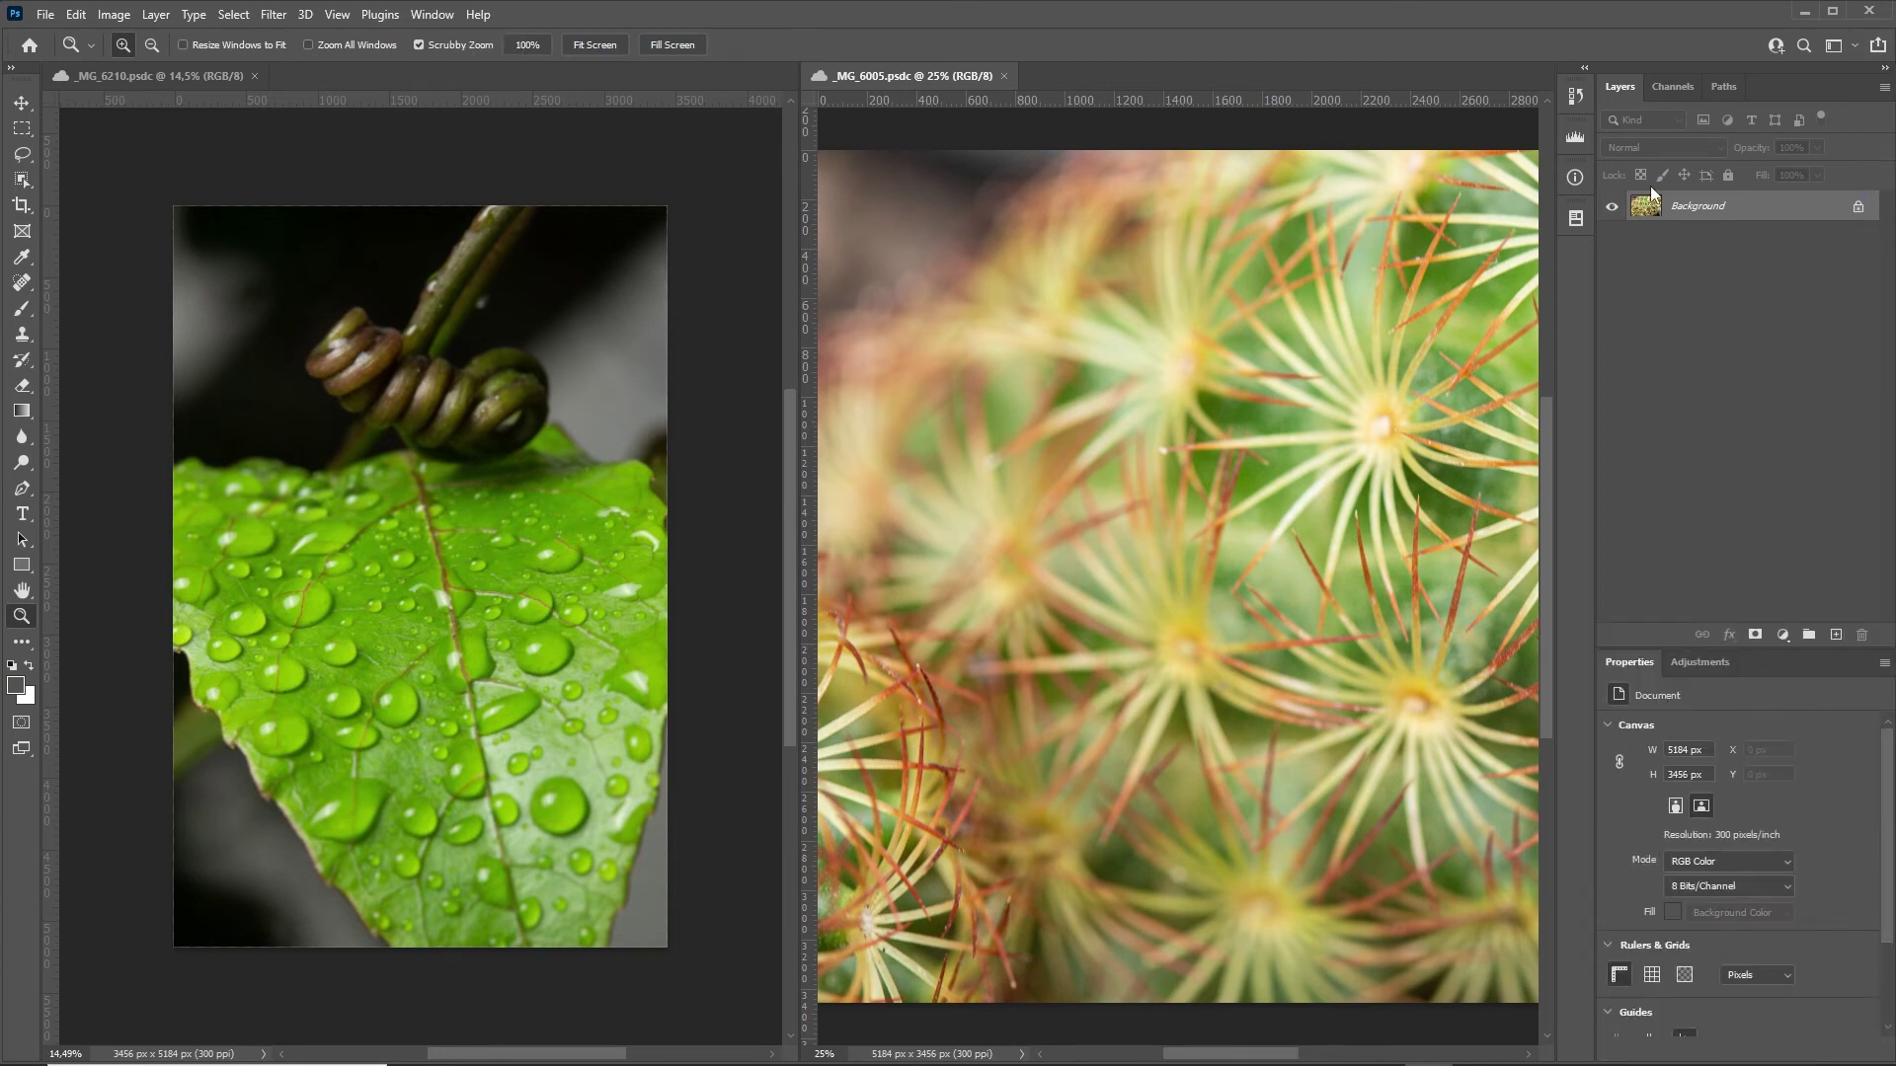
left_click(582, 322)
left_click_drag(568, 336, 592, 346)
mouse_move(476, 386)
left_mouse_down()
mouse_move(587, 359)
mouse_move(558, 362)
left_mouse_up()
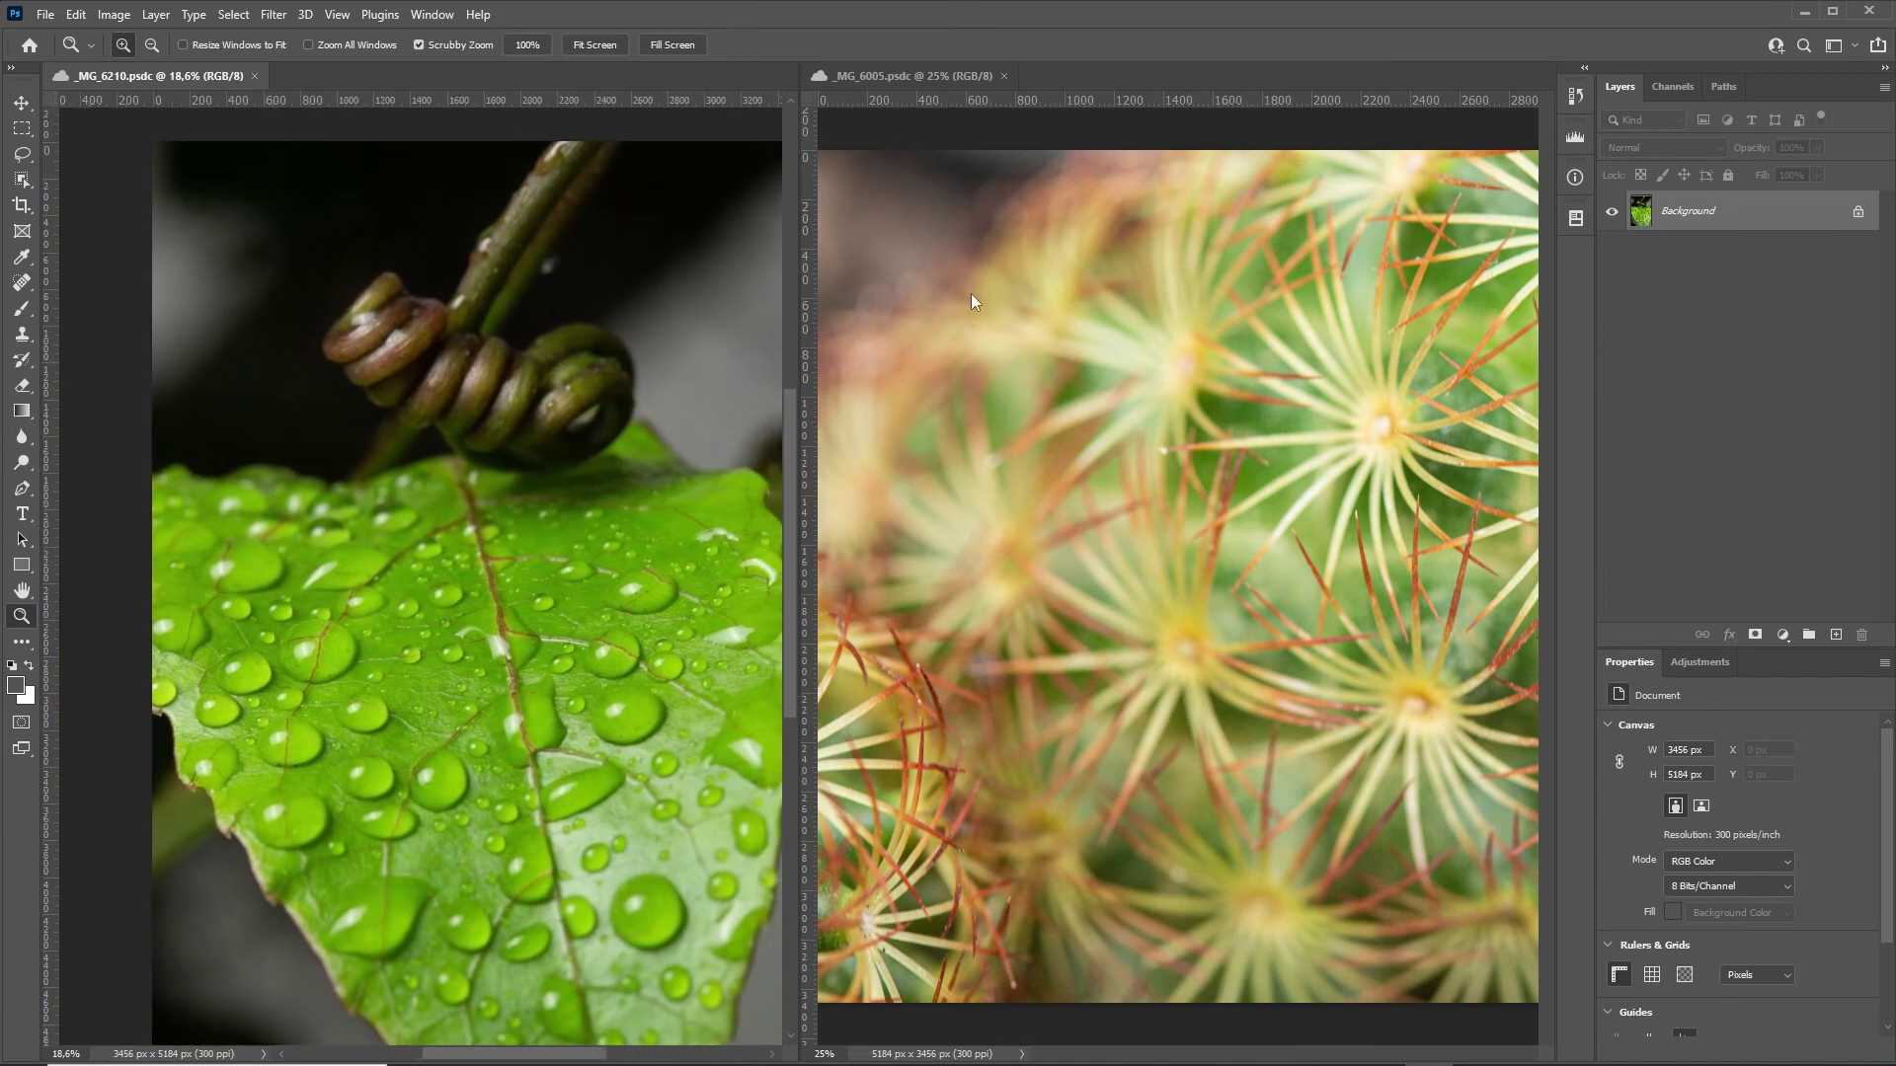
left_click(1019, 333)
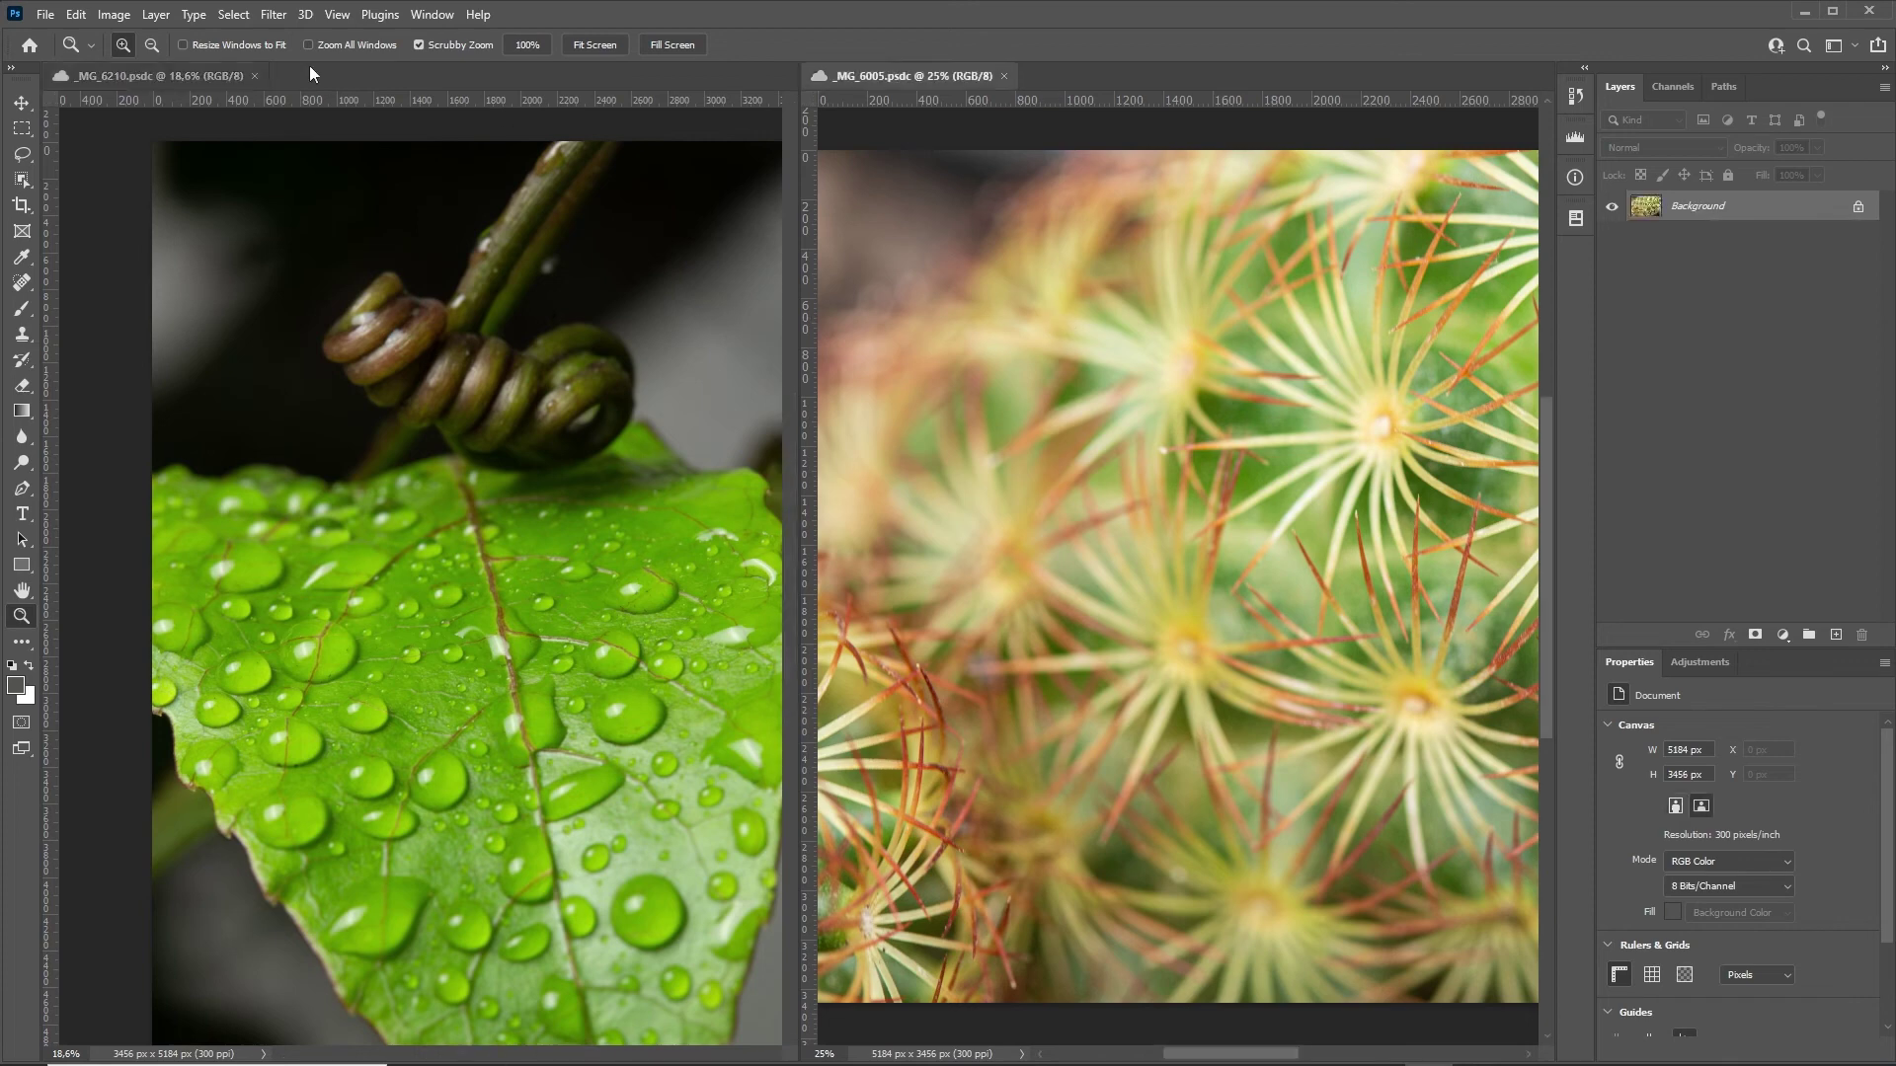
Cancel the Keyboard Shortcuts dialog and close the _MG_6005 cactus photo.
left_click(446, 20)
left_click(69, 17)
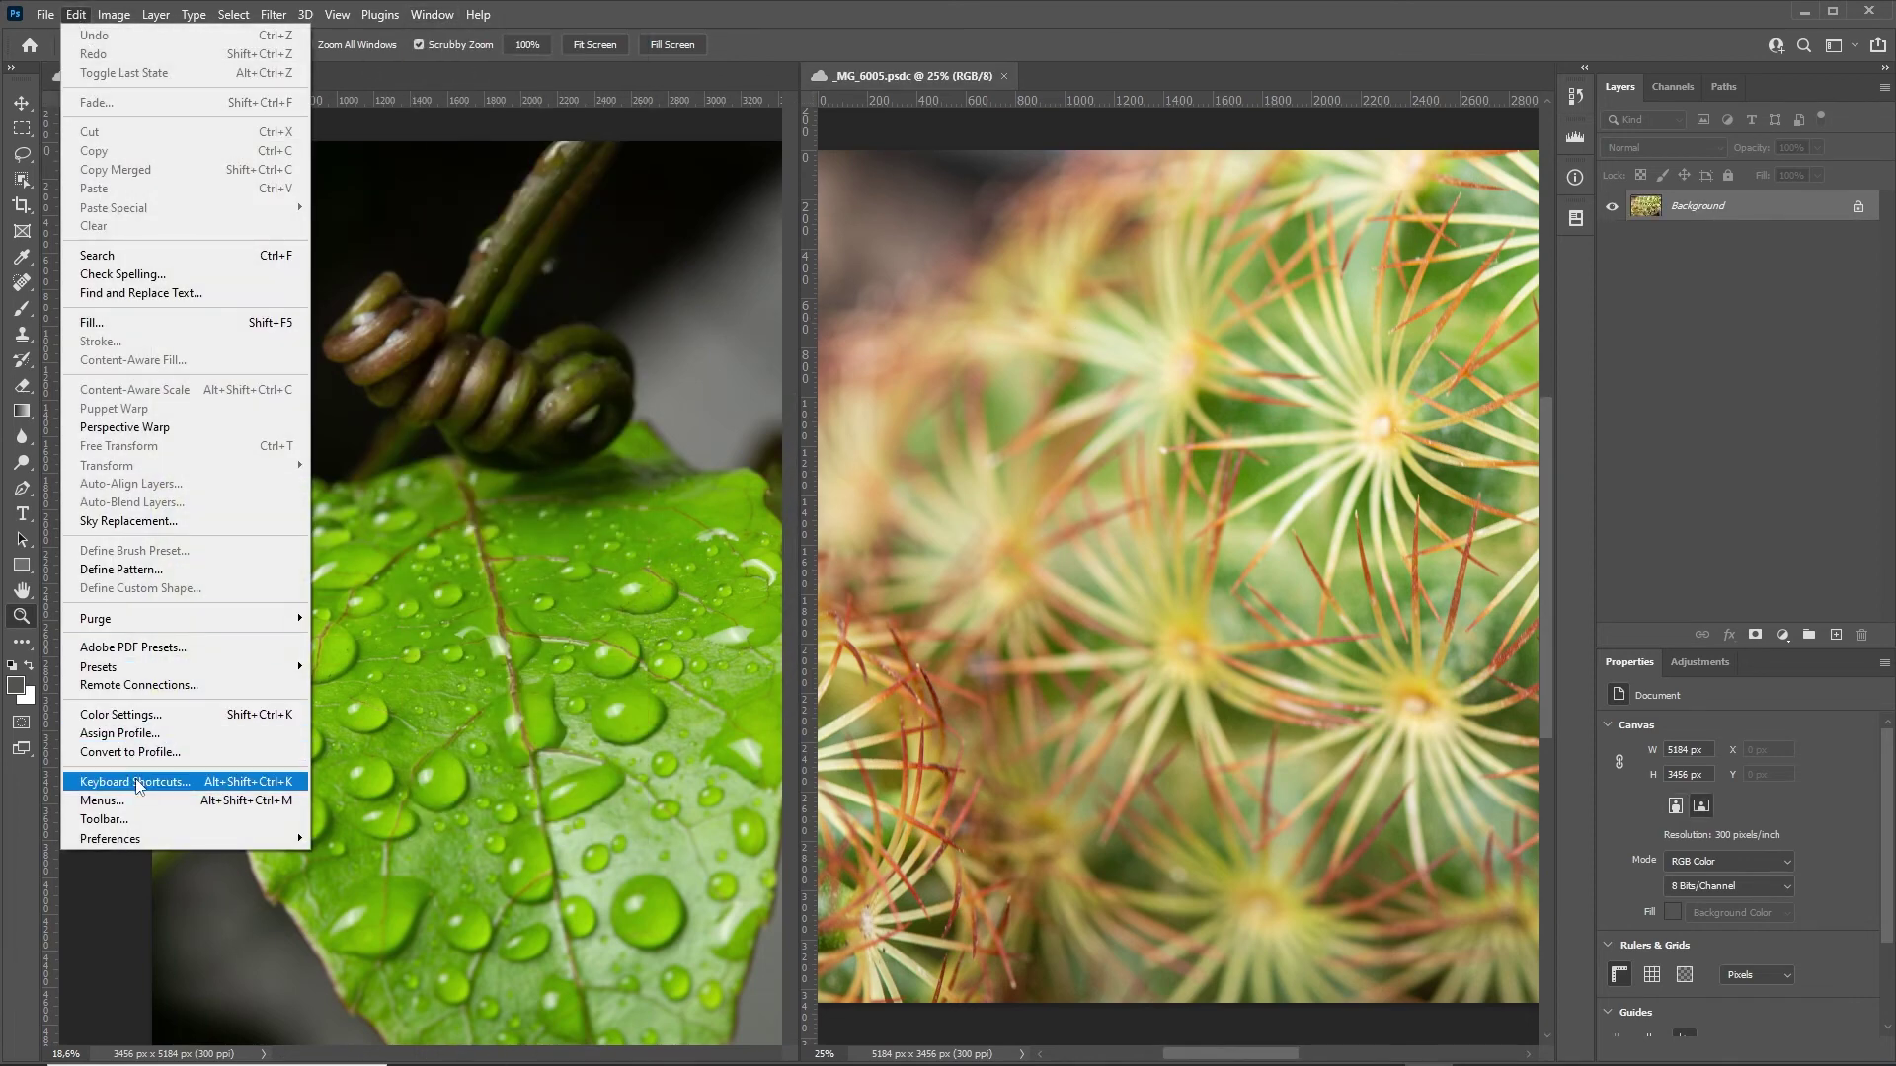
left_click(137, 782)
left_click(1014, 305)
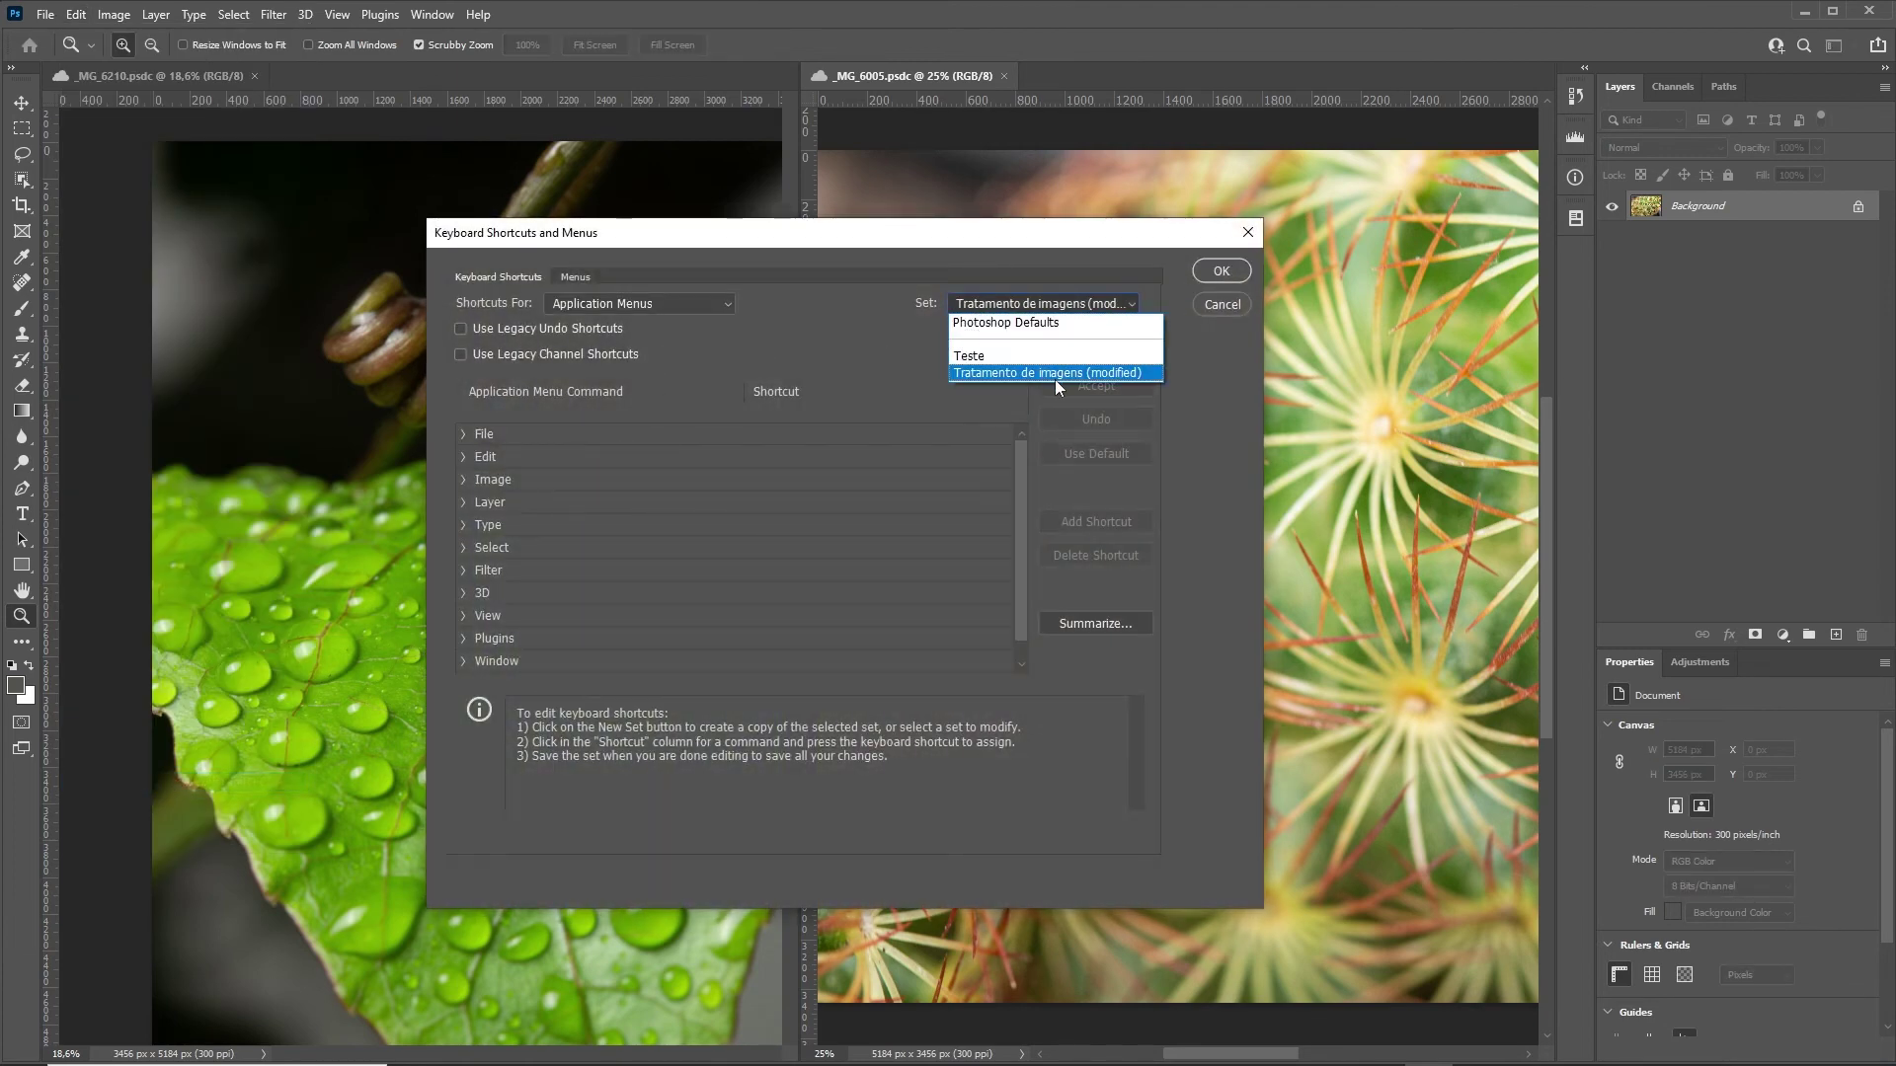
left_click(1256, 219)
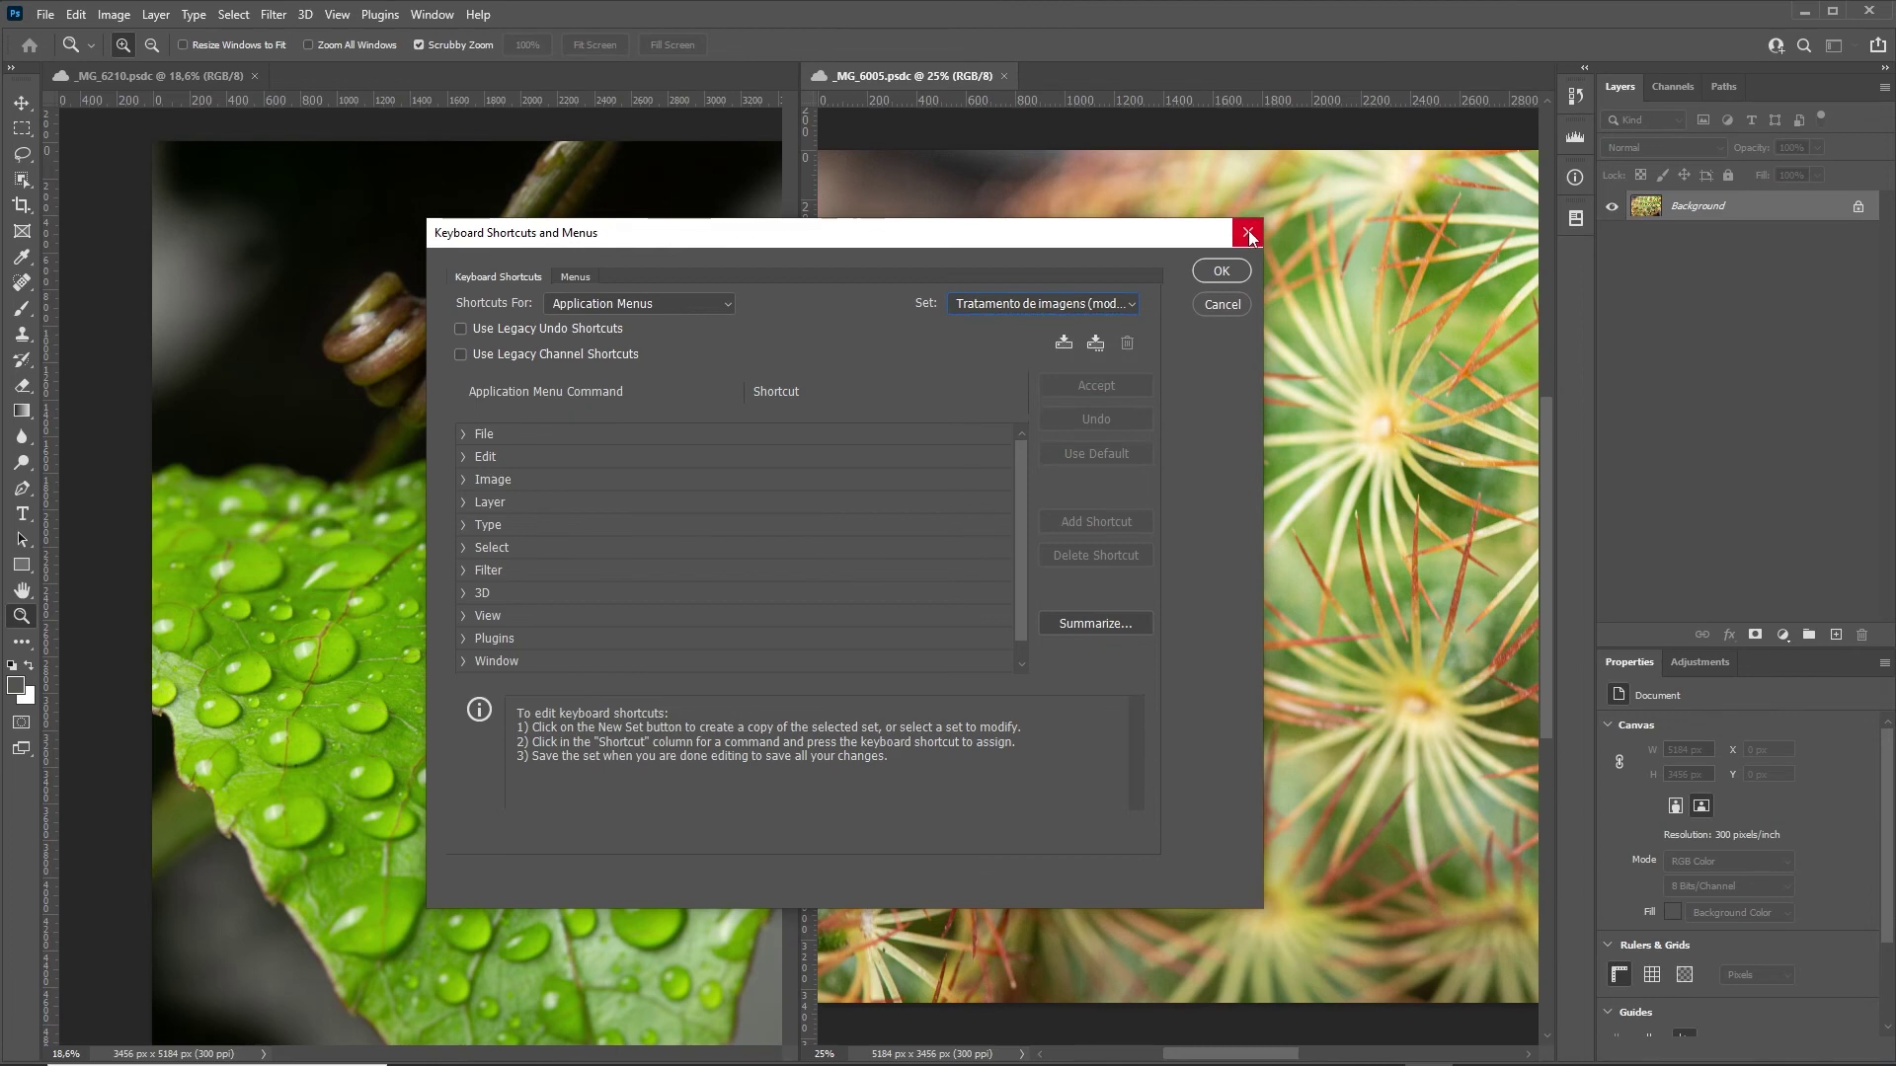
left_click(1248, 232)
left_click(1012, 76)
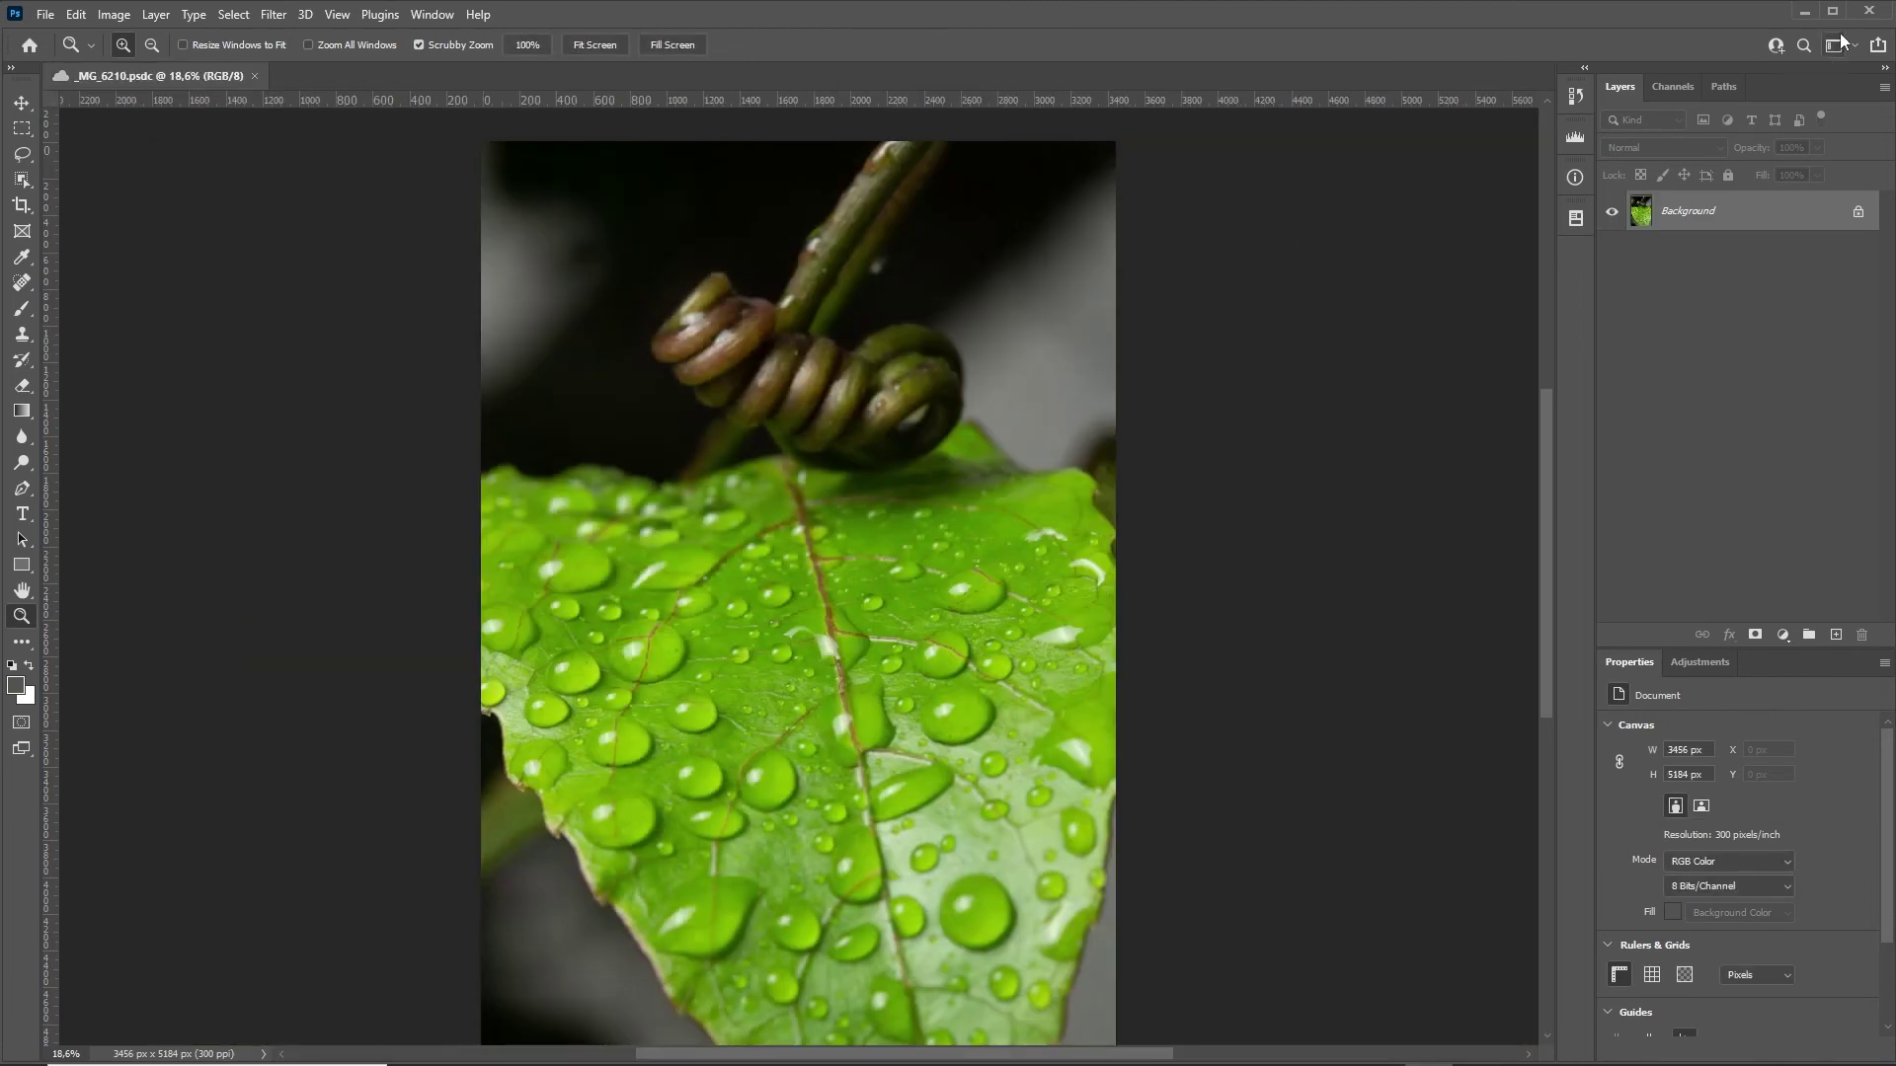
Copy the shortcut presets folder path from Keyboard Shortcuts' save dialog, cancel, and quit Photoshop.
left_click(75, 16)
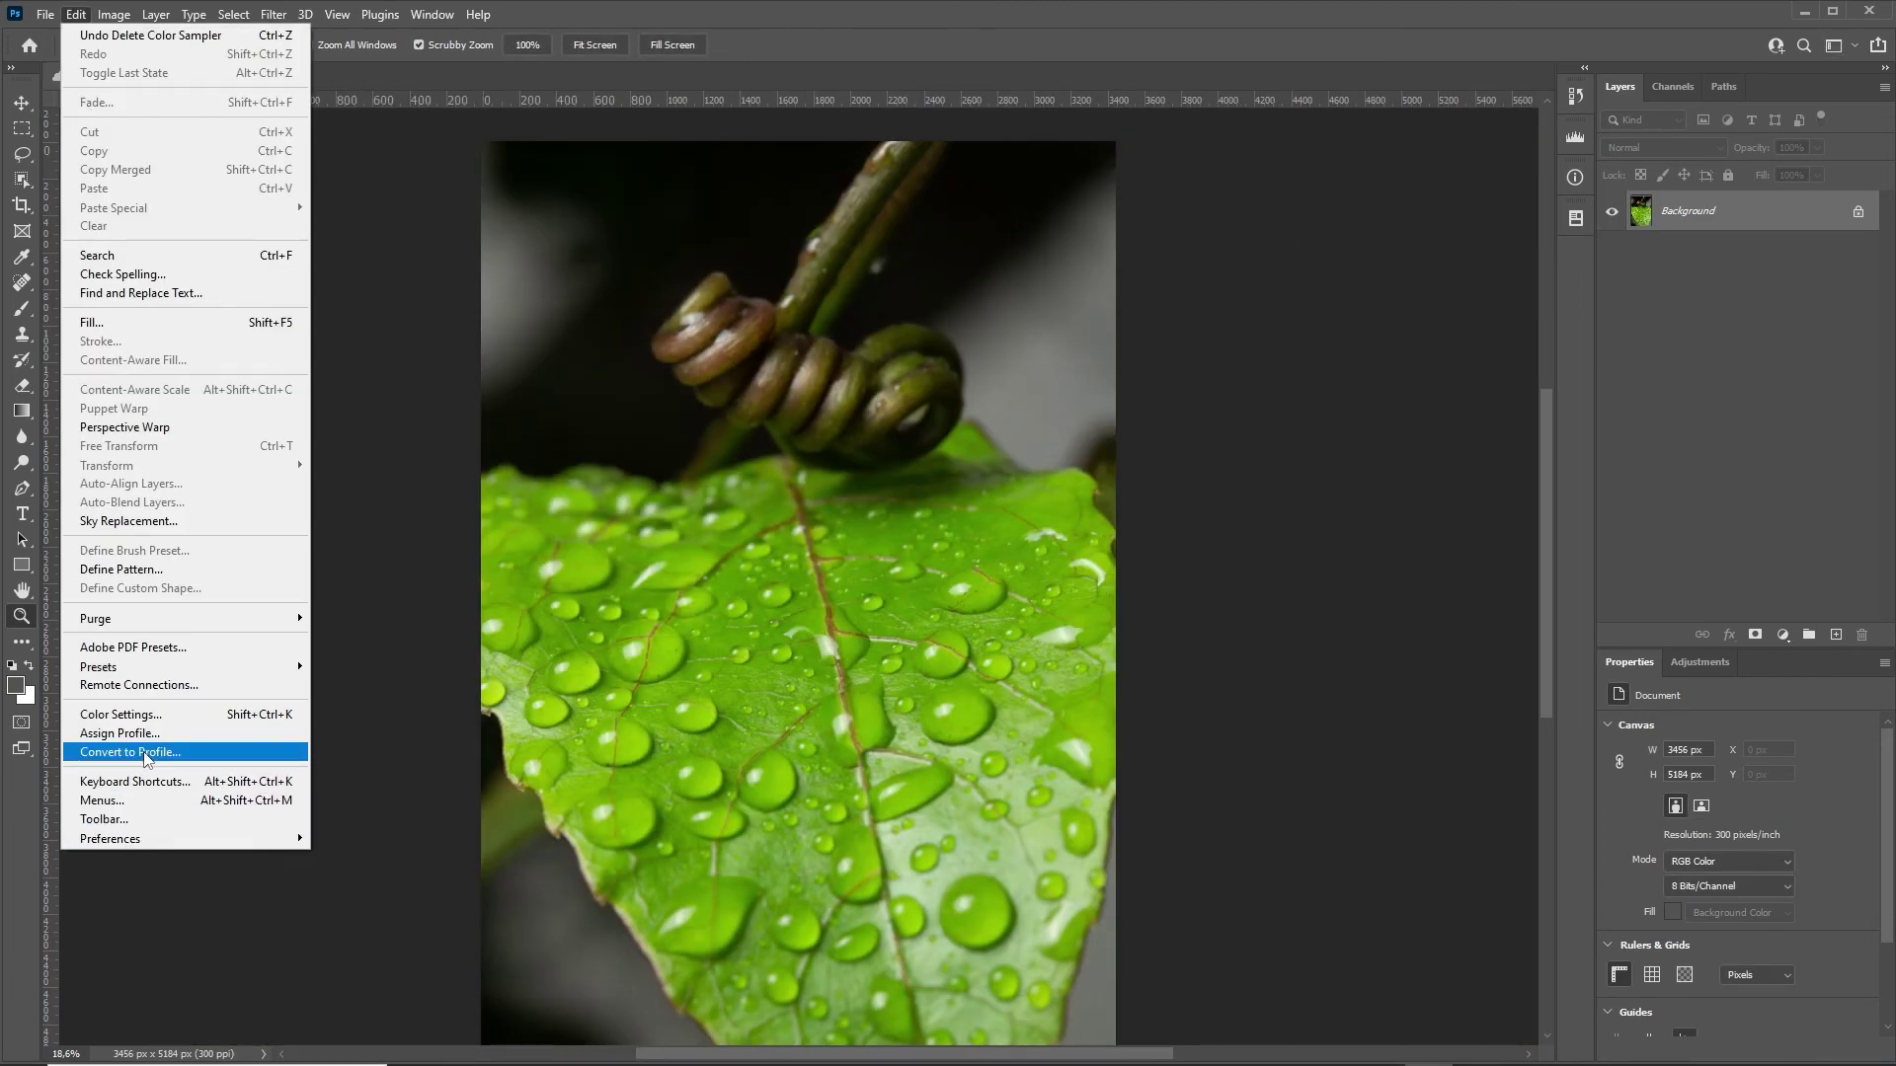
left_click(138, 783)
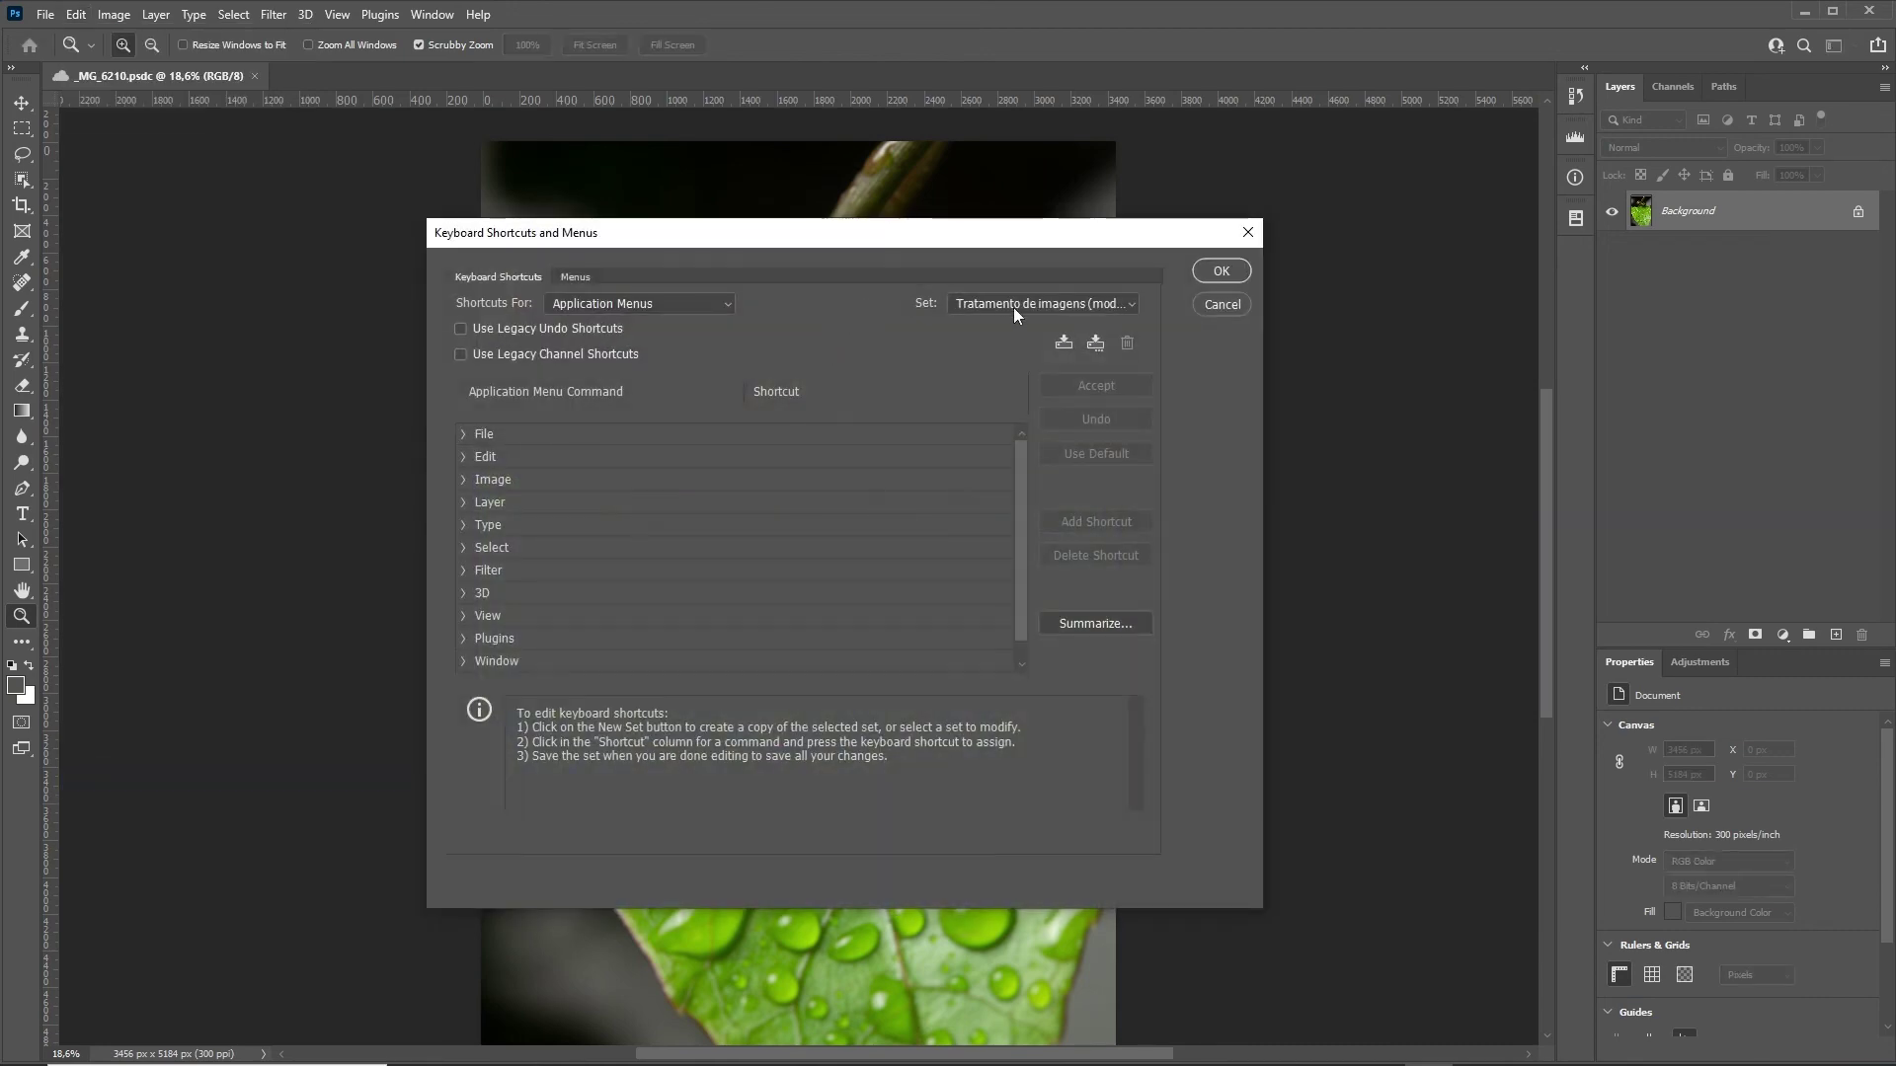
left_click(1095, 343)
left_click(1170, 179)
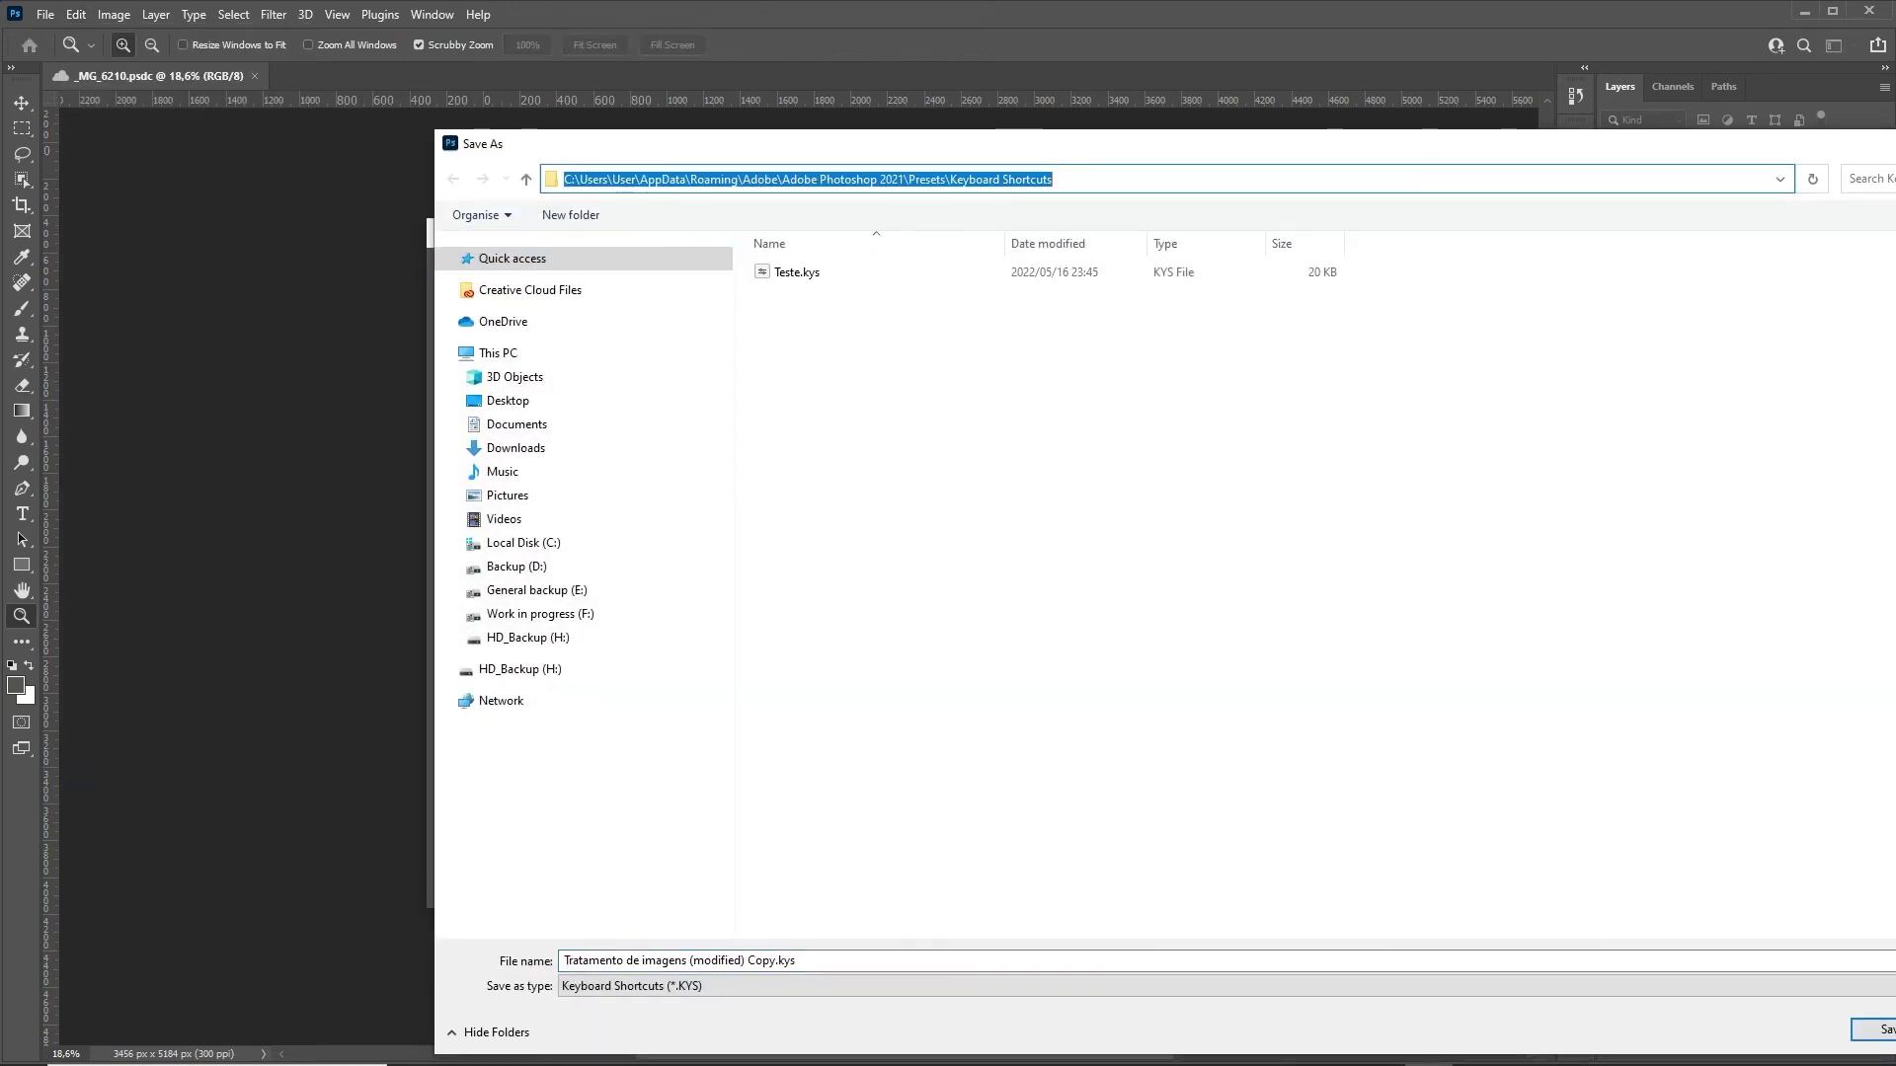
key("Return")
left_click(1246, 237)
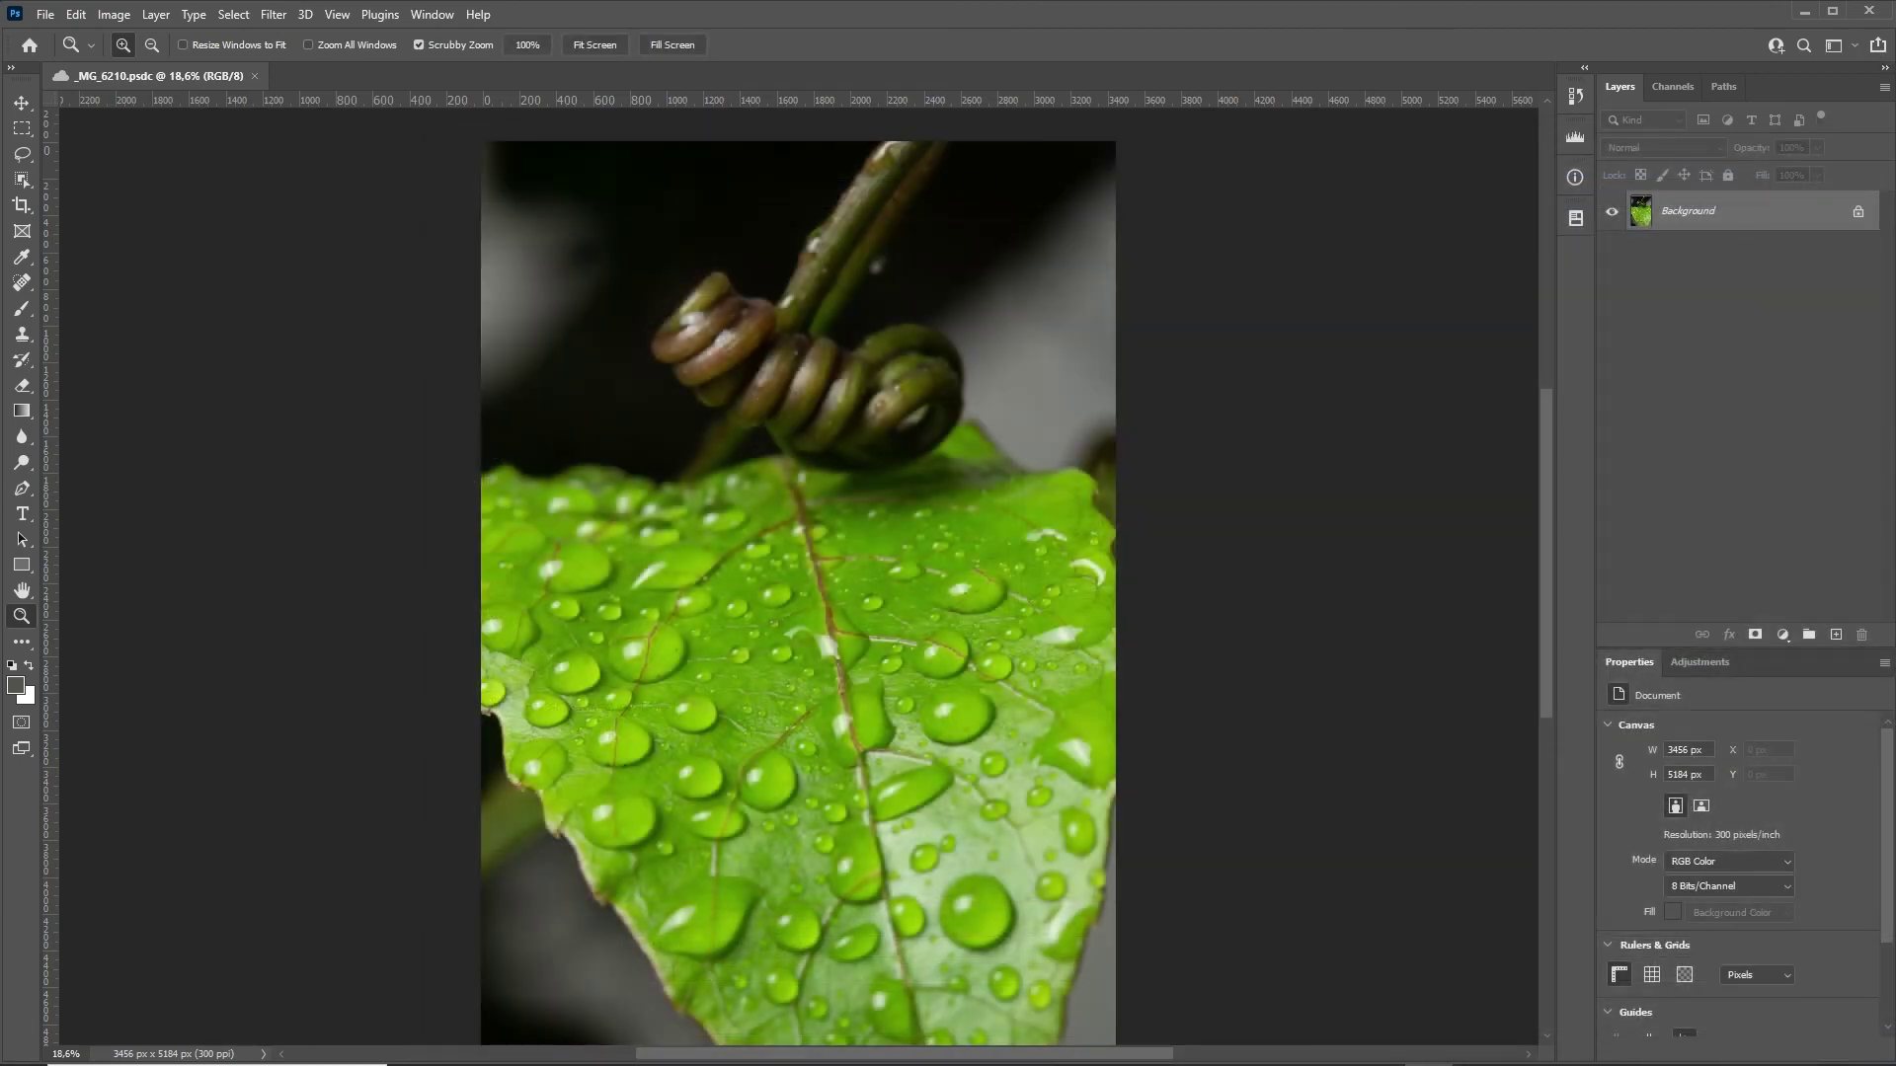
left_click(1869, 11)
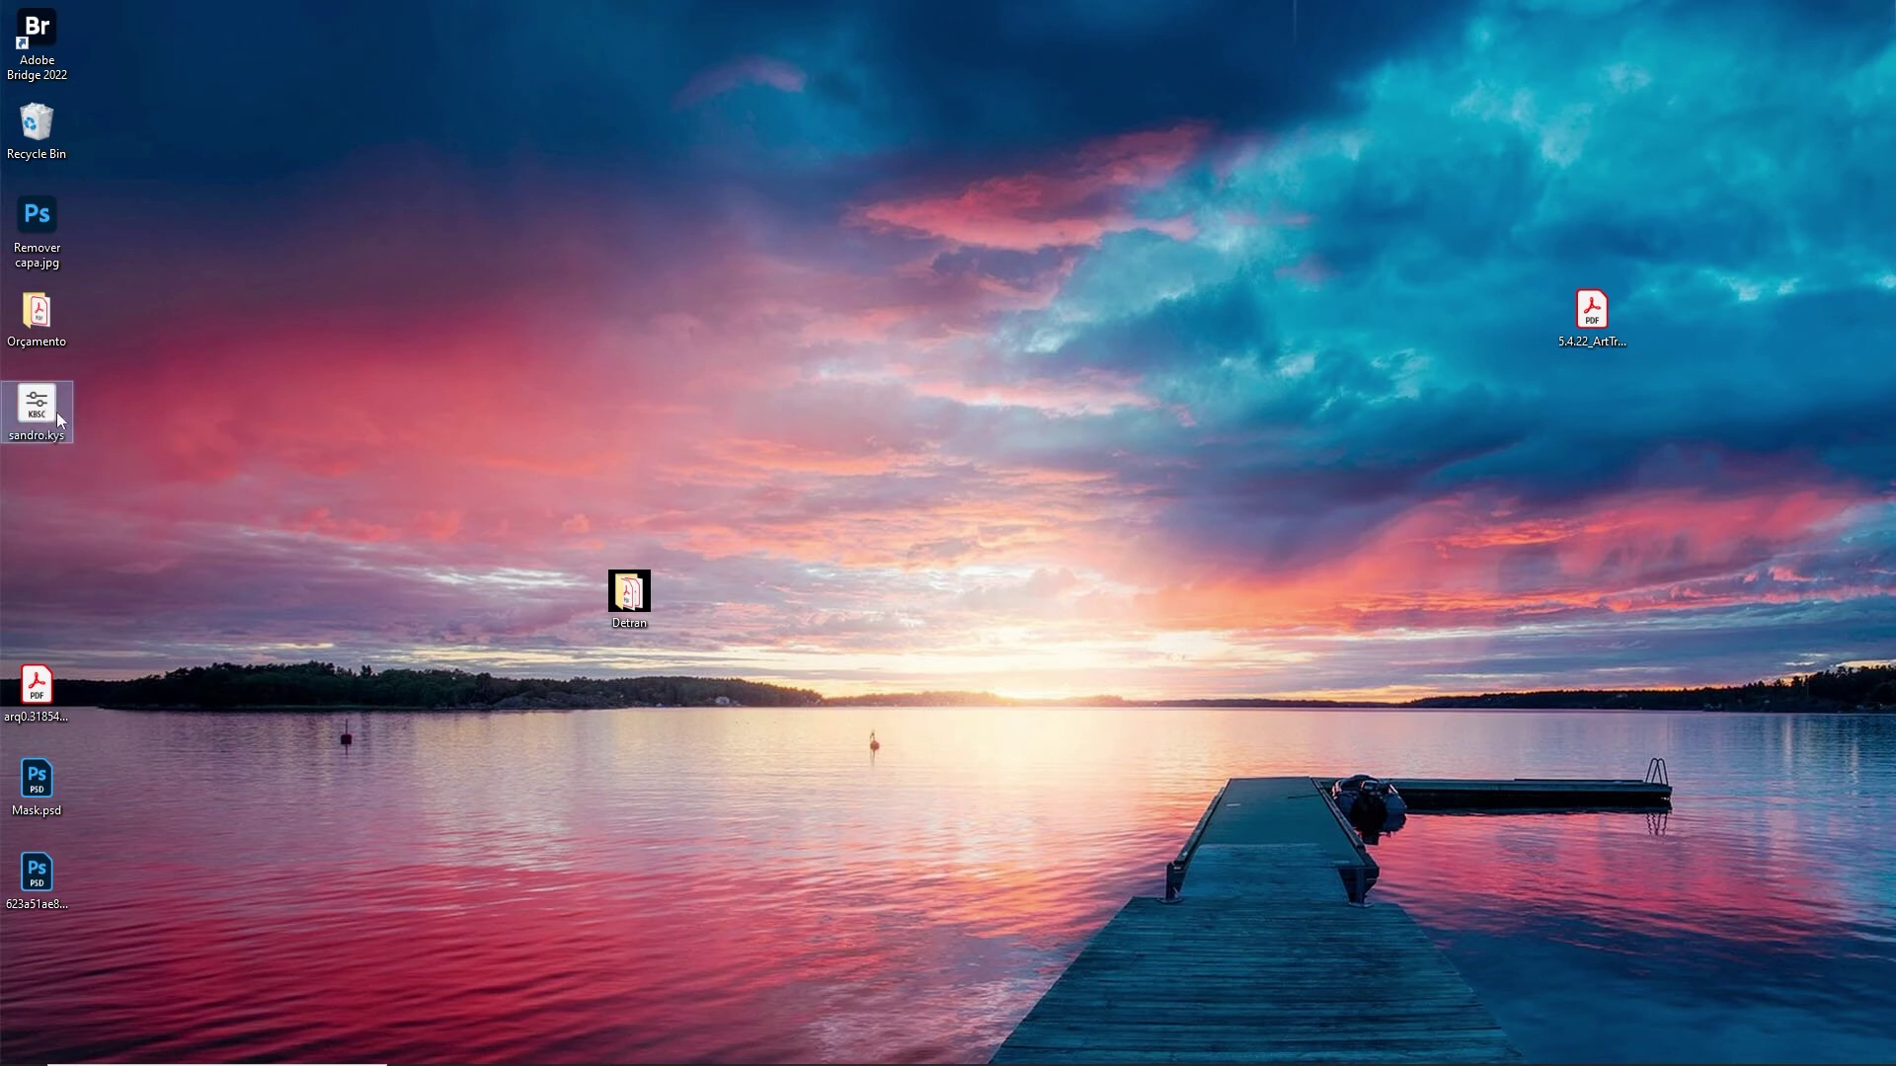
Move sandro.kys from the desktop into the Presets\Keyboard Shortcuts folder.
double_click(628, 593)
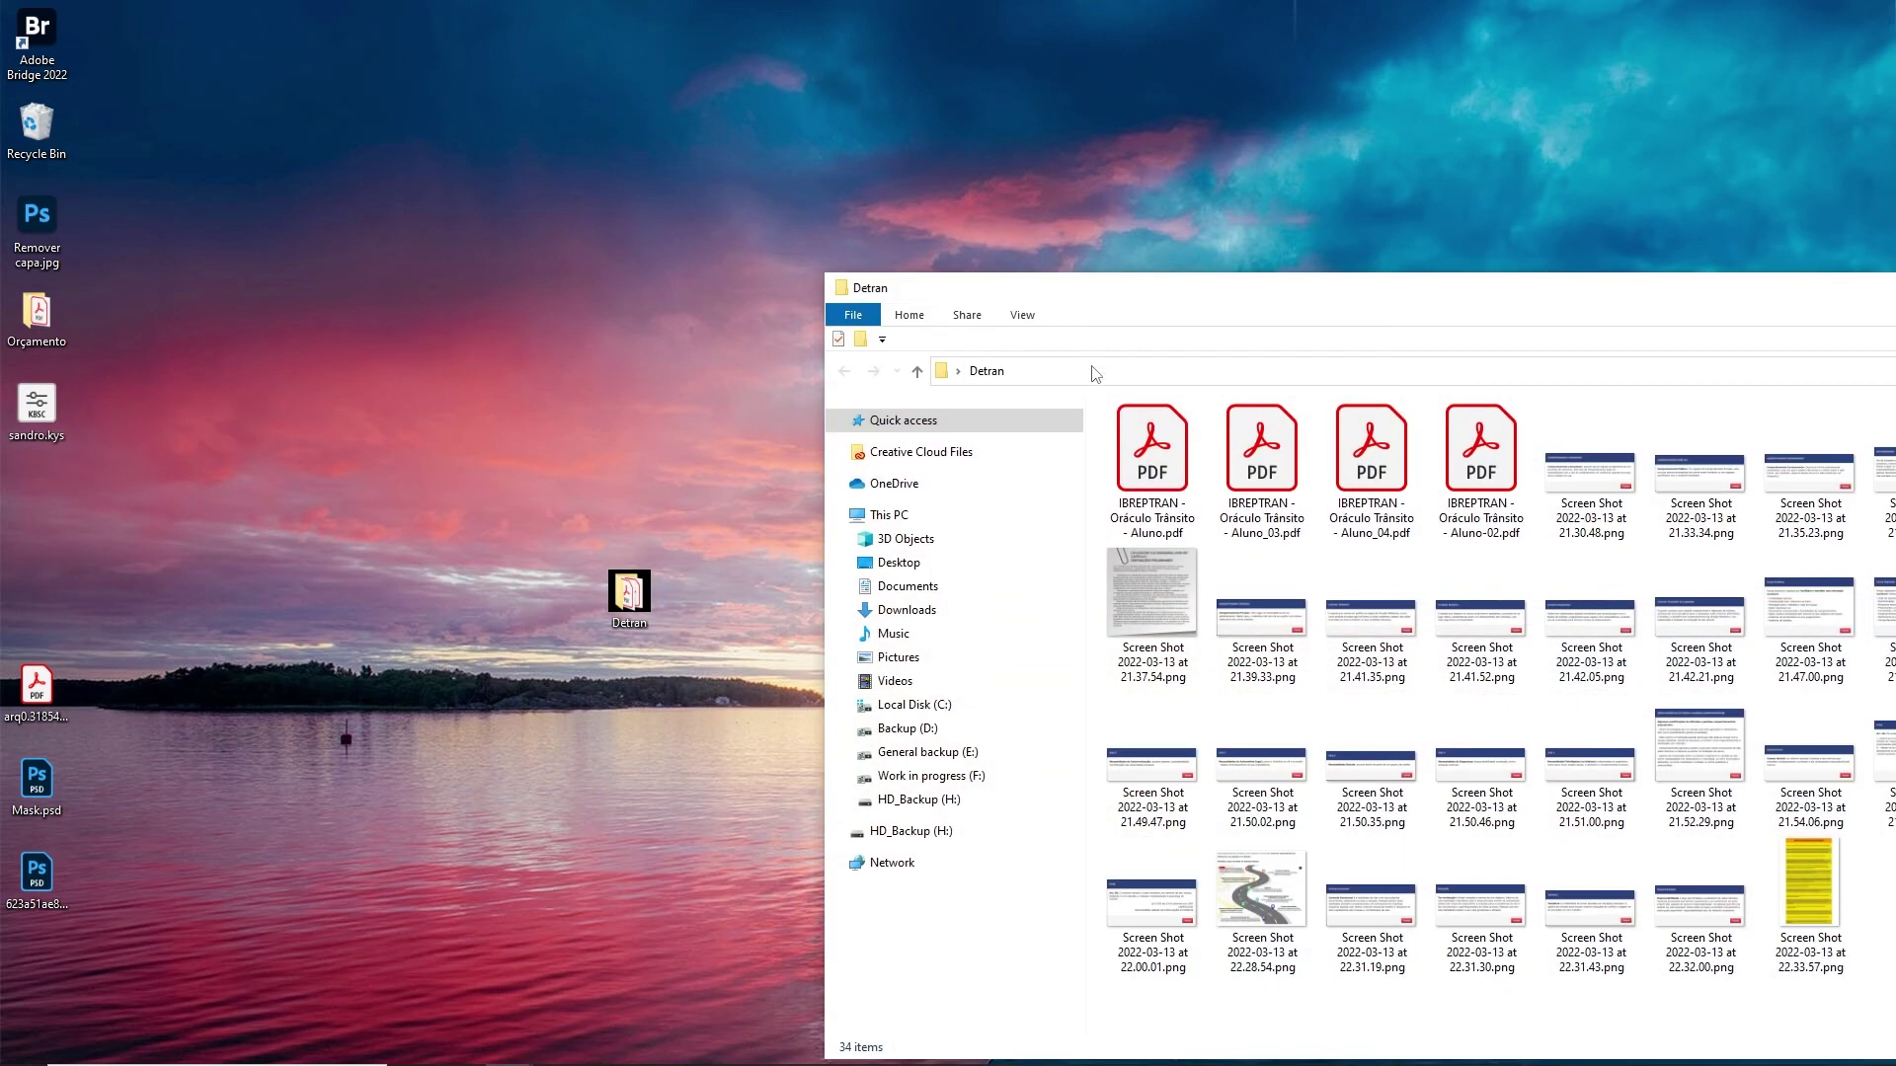
left_click(1094, 373)
type("C:\\Users\\User\\AppData\\Roaming\\Adobe\\Adobe Photoshop 2021\\Presets\\Keyboard Shortcuts")
key("Return")
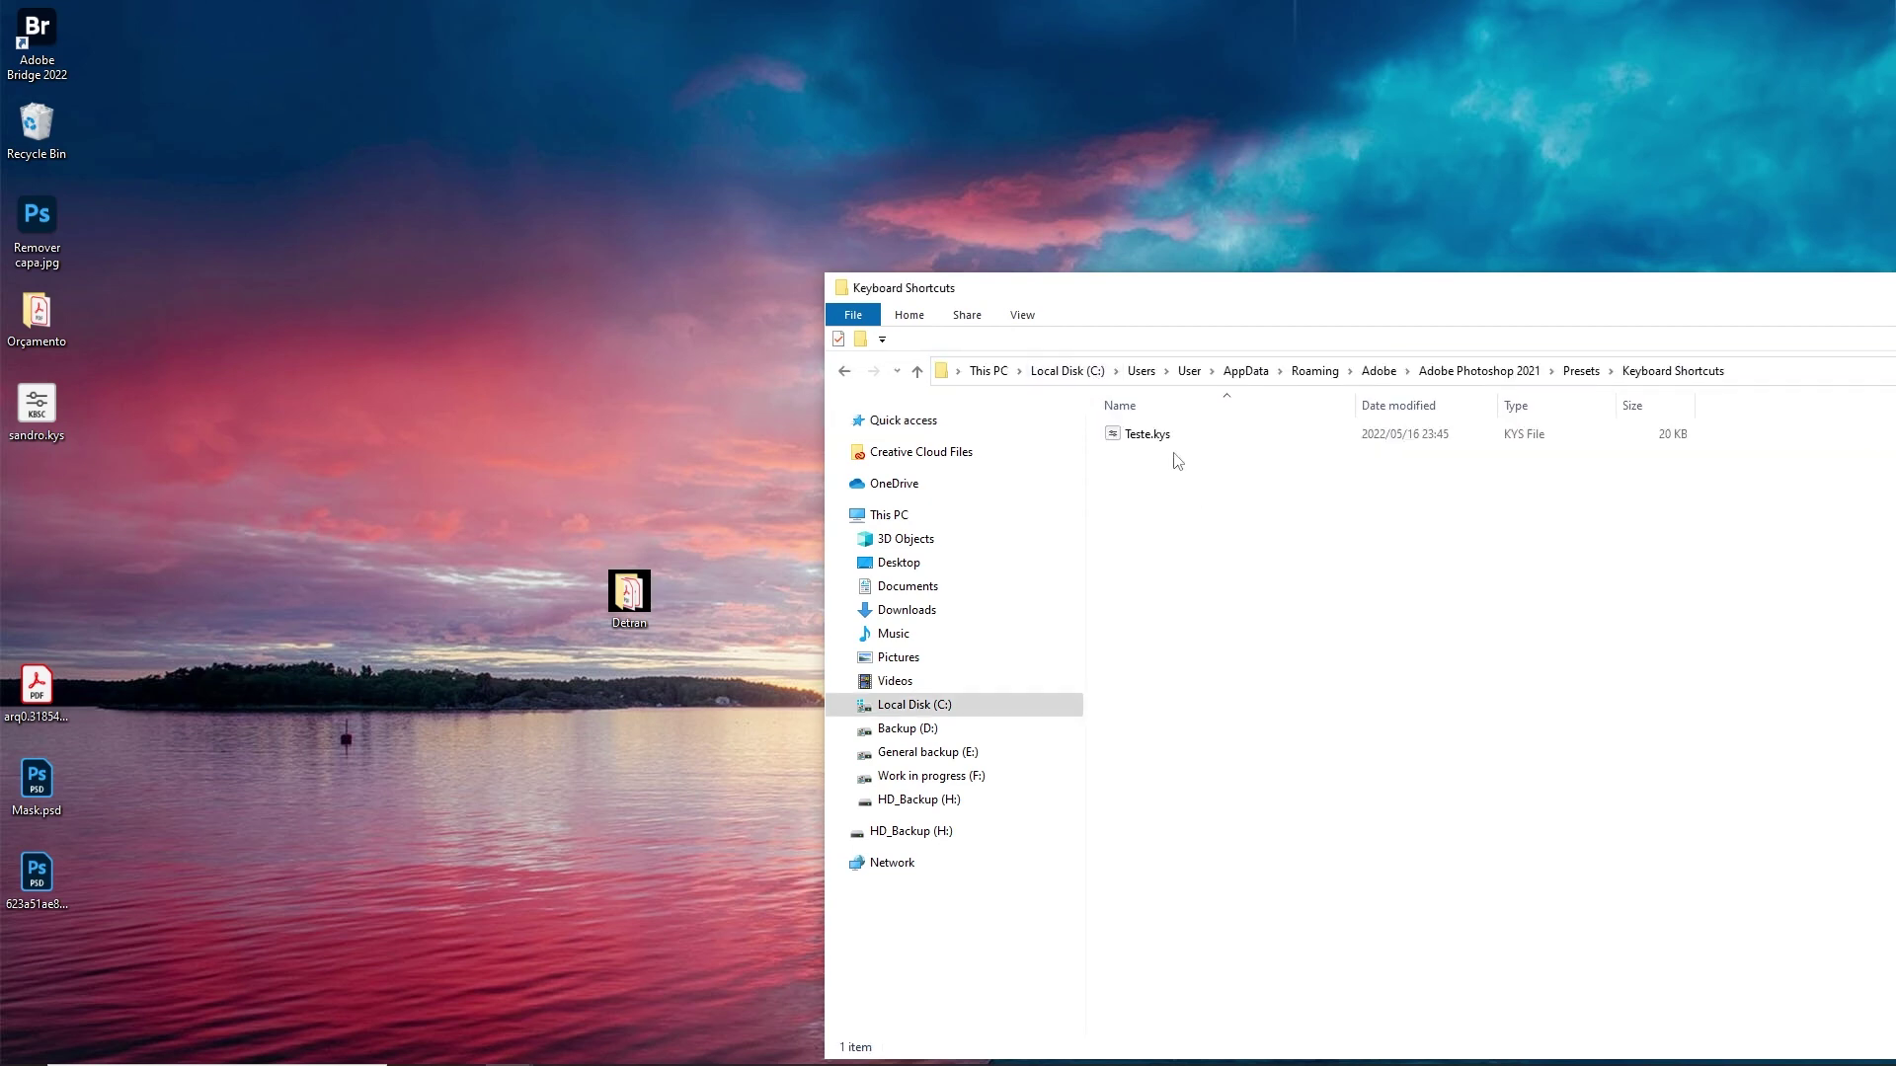
left_click_drag(37, 405, 1272, 661)
left_click(1272, 662)
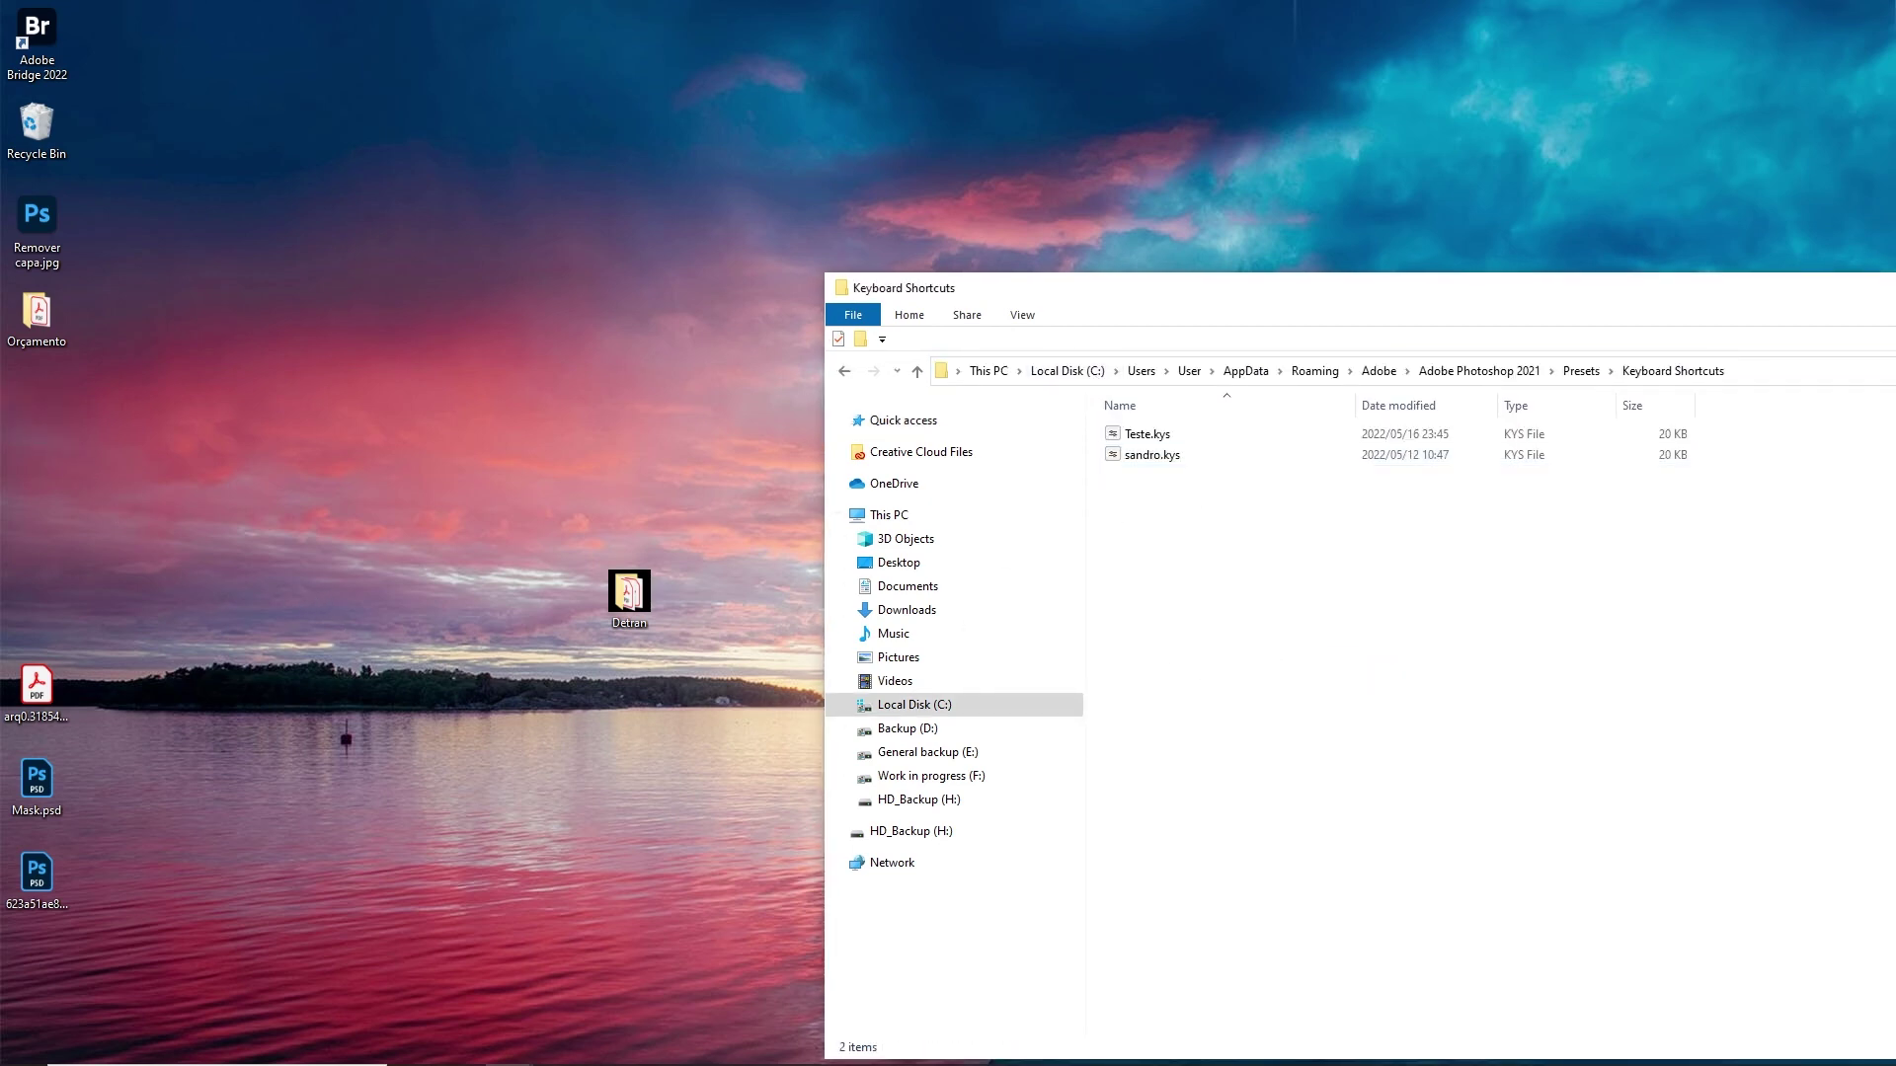
key("alt+F4")
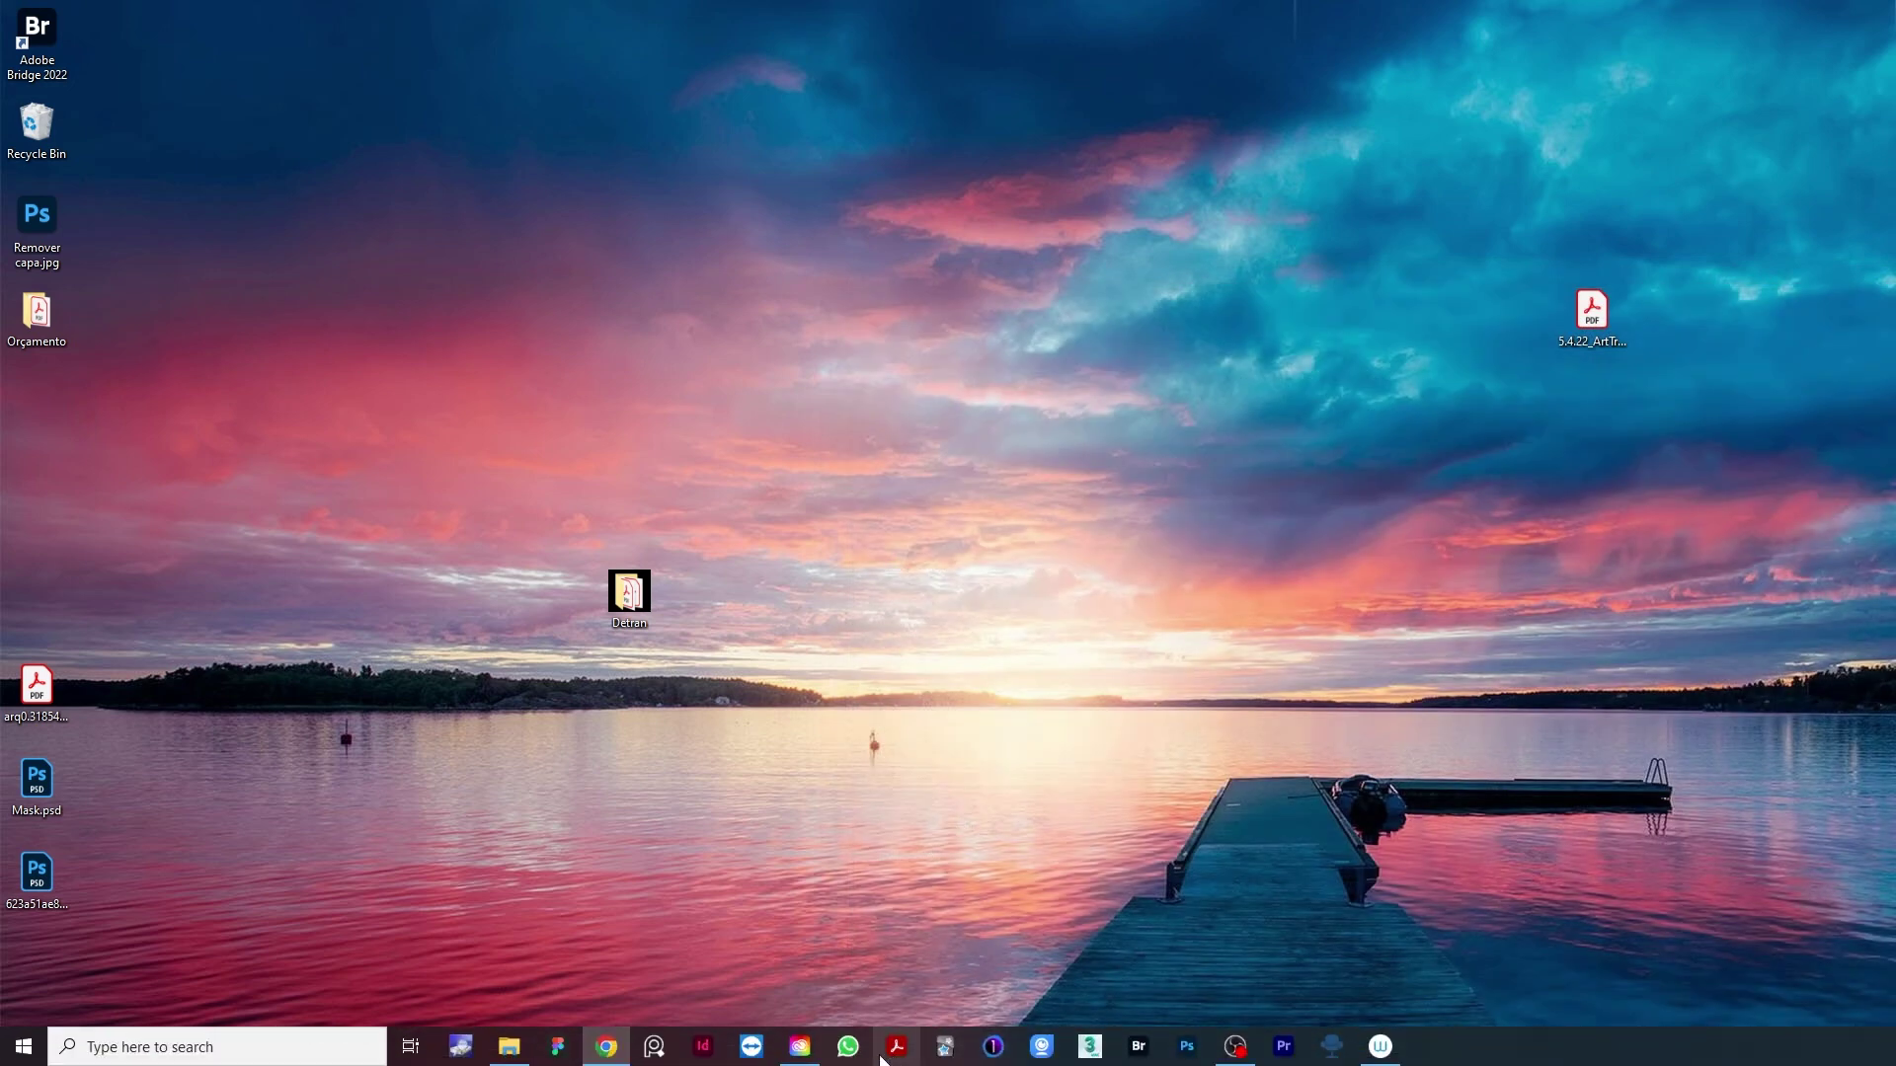
Launch Photoshop v 22.5.7 from the Creative Cloud desktop app.
left_click(800, 1047)
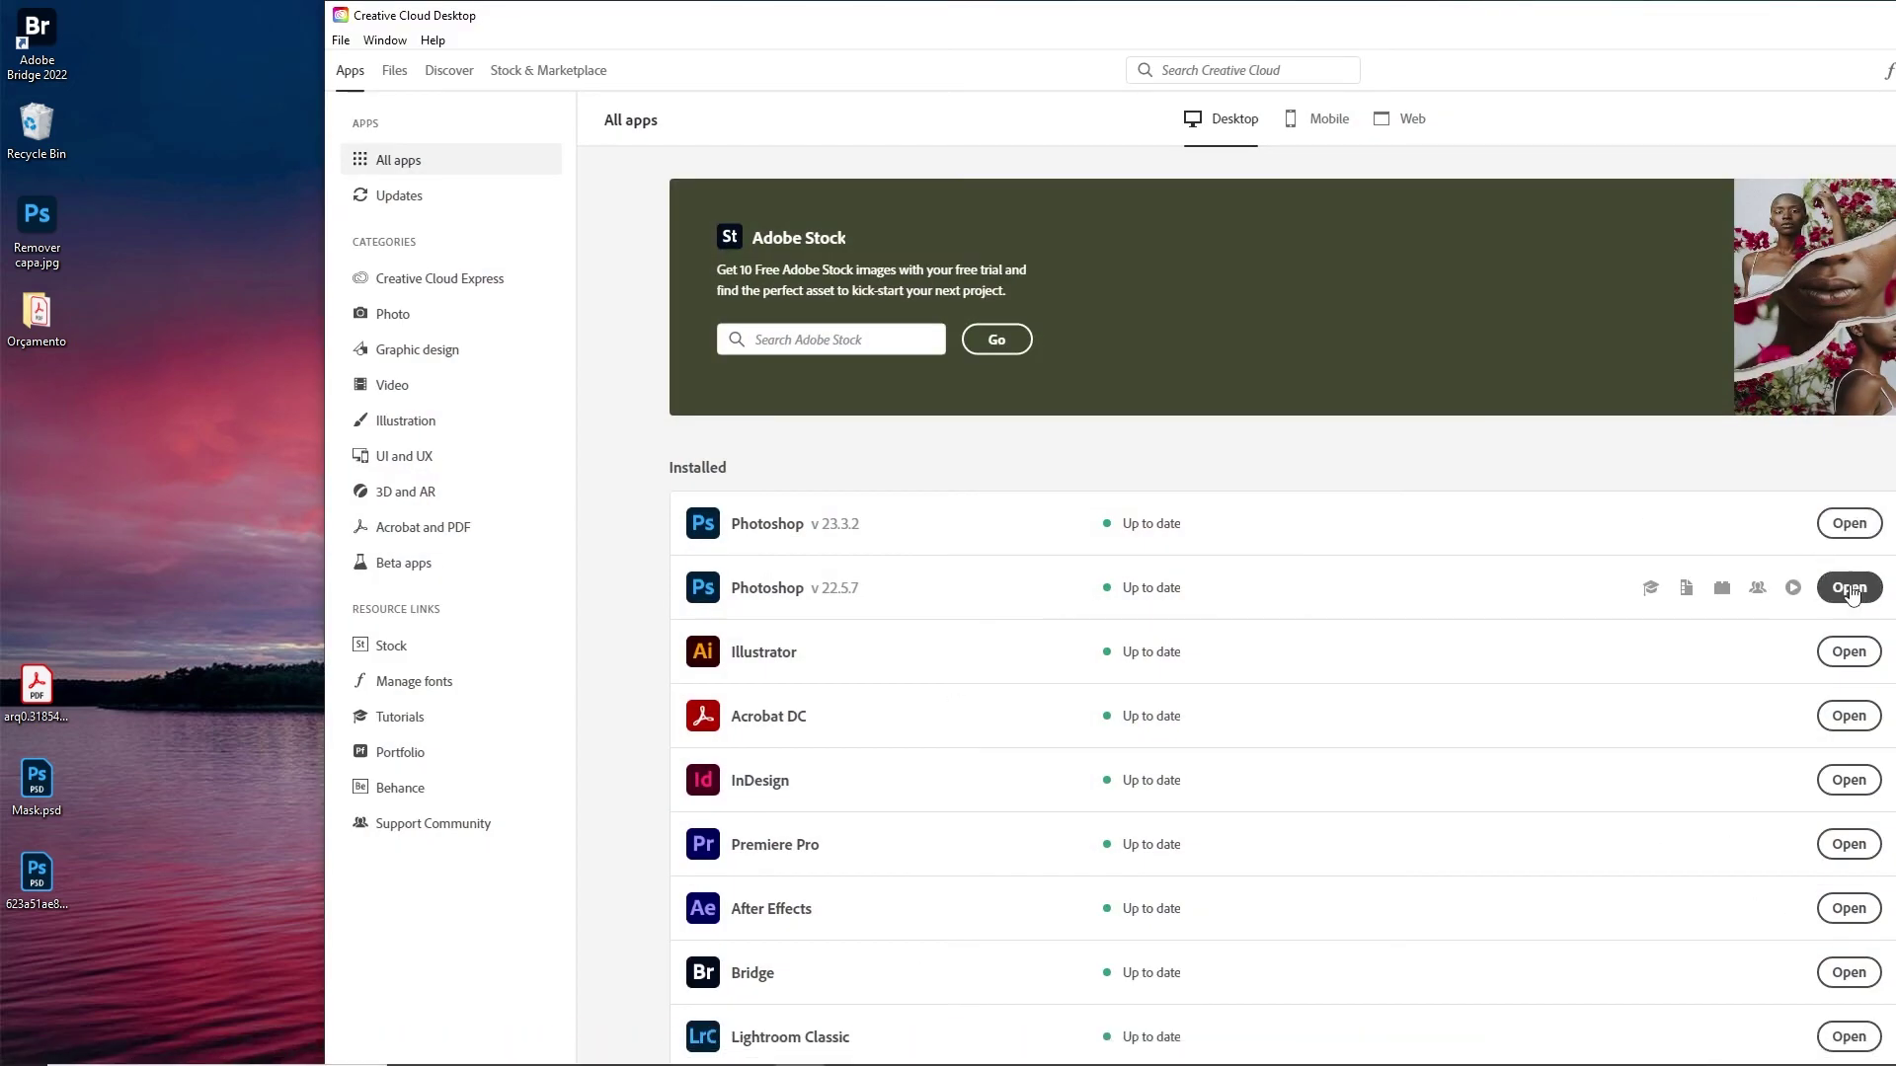
left_click(1849, 589)
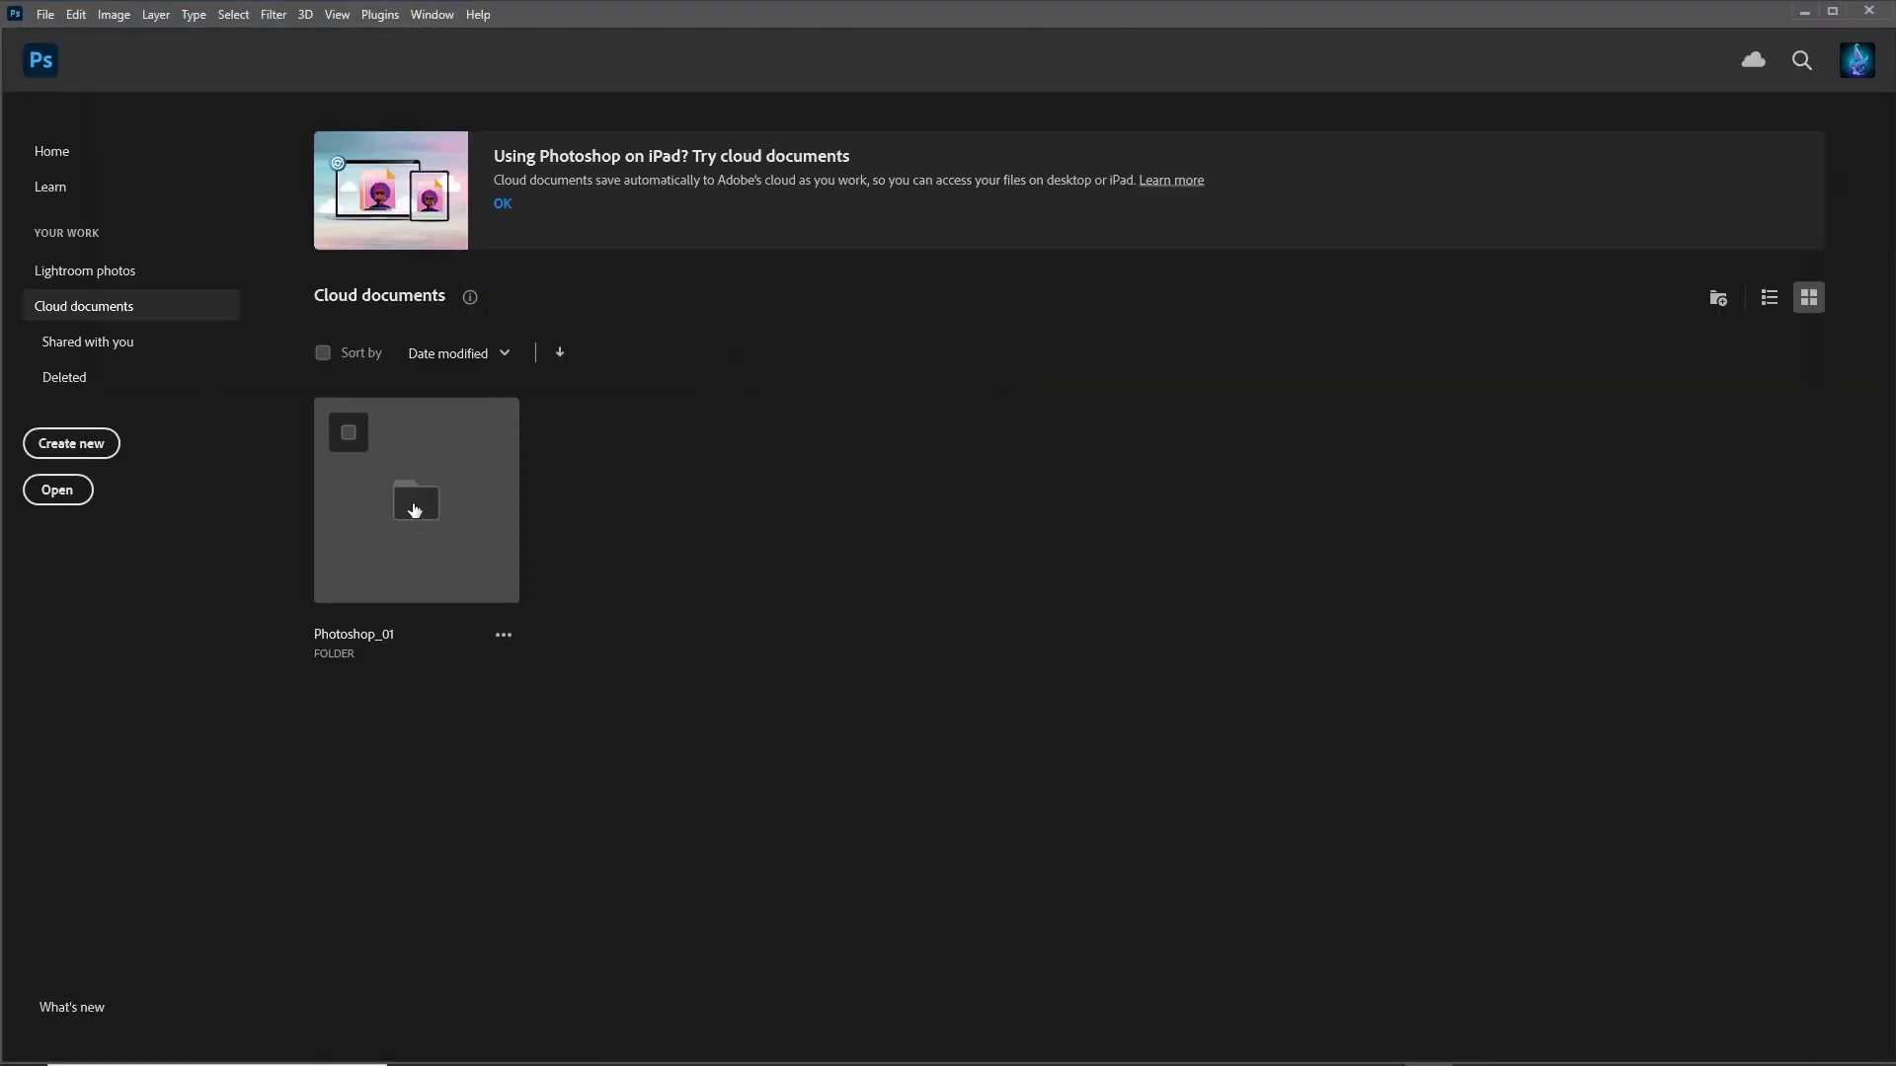
Open the leaf photo from Photoshop_01 and apply the 'sandro' keyboard shortcut set.
left_click(415, 513)
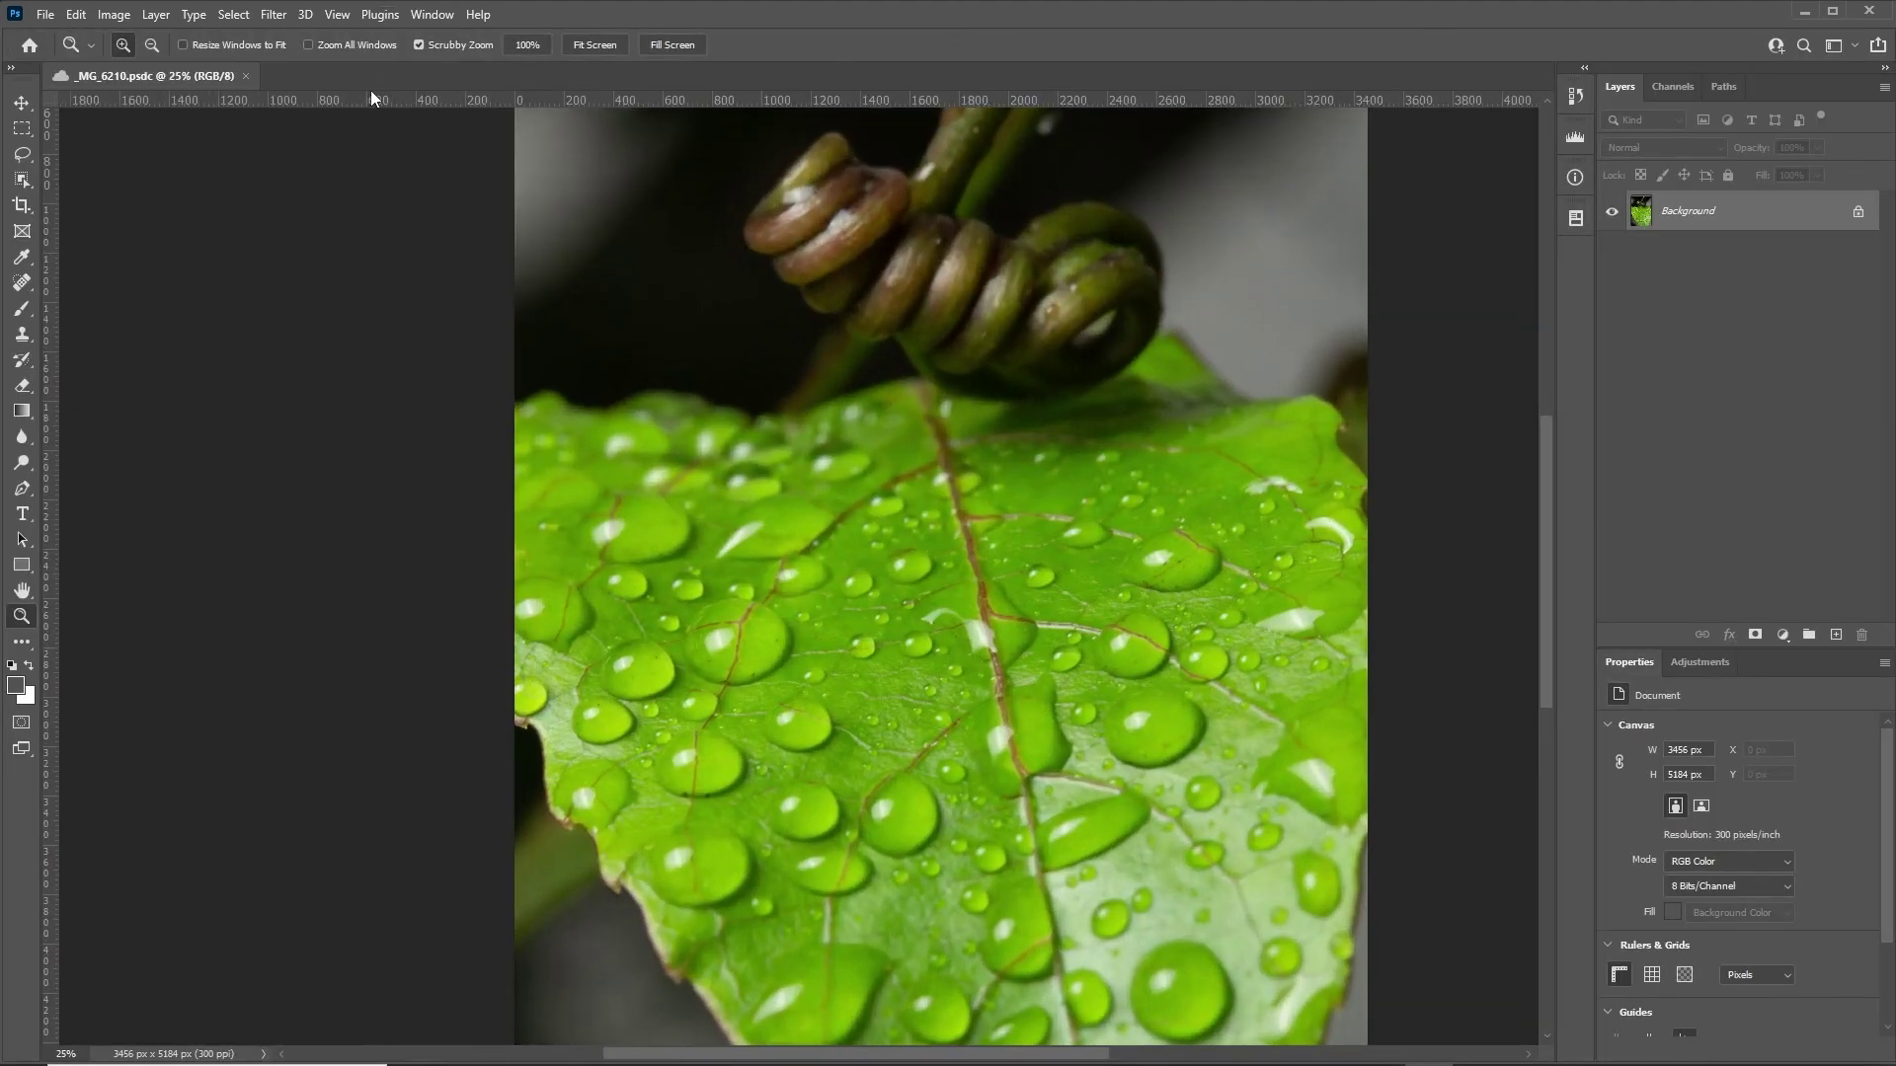
left_click(76, 13)
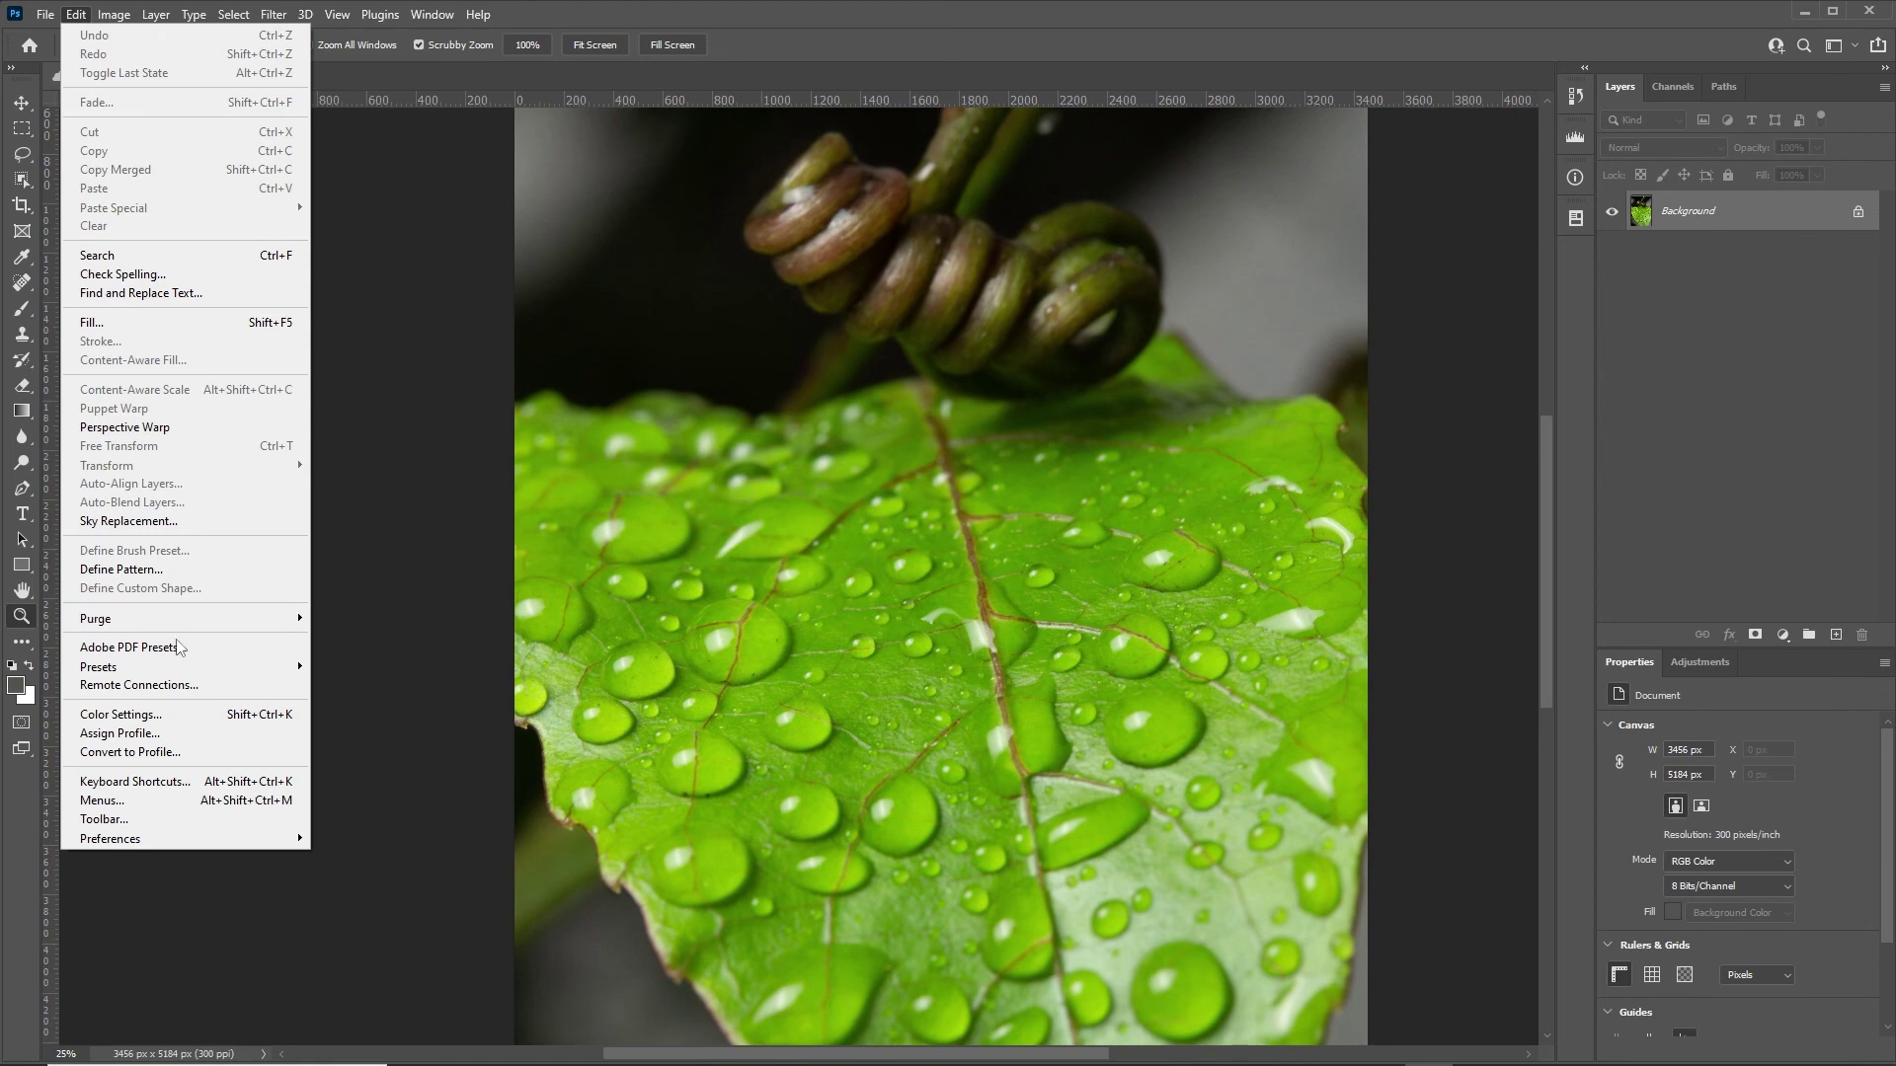
left_click(146, 781)
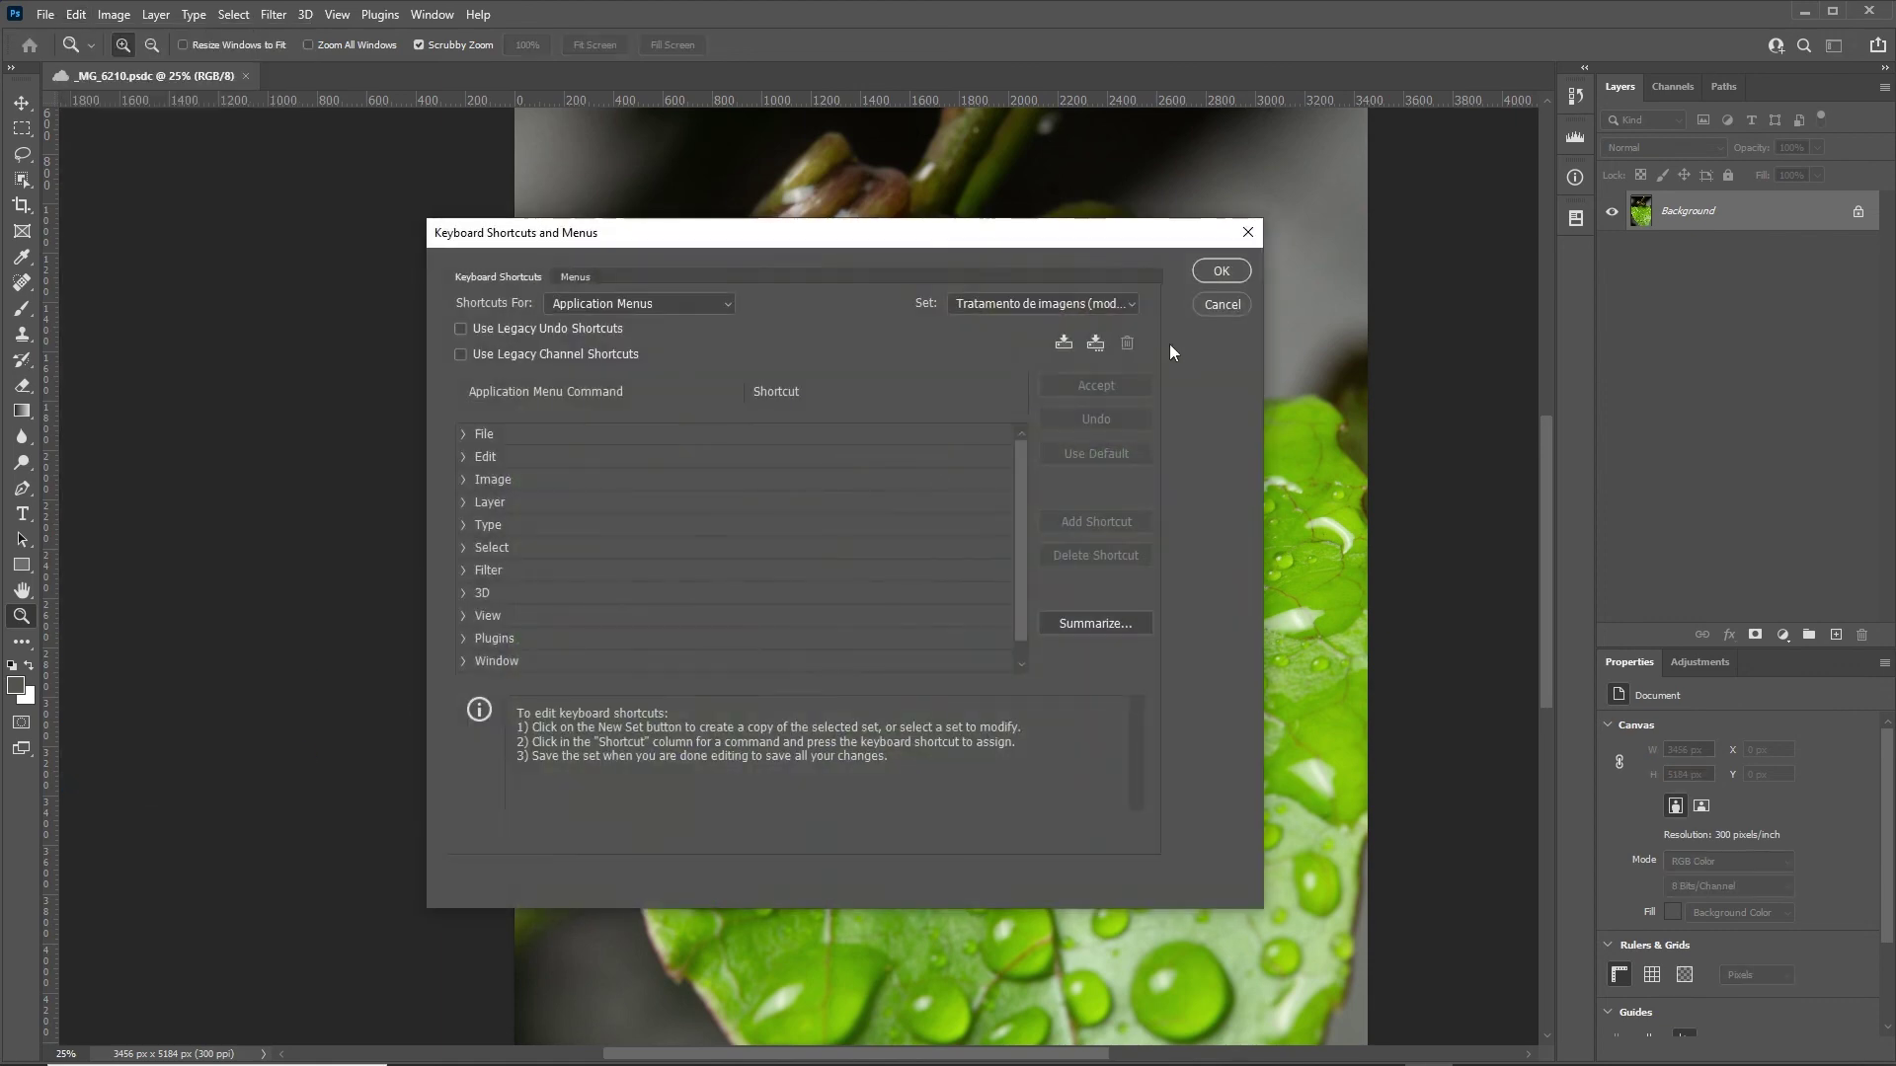
left_click(1033, 305)
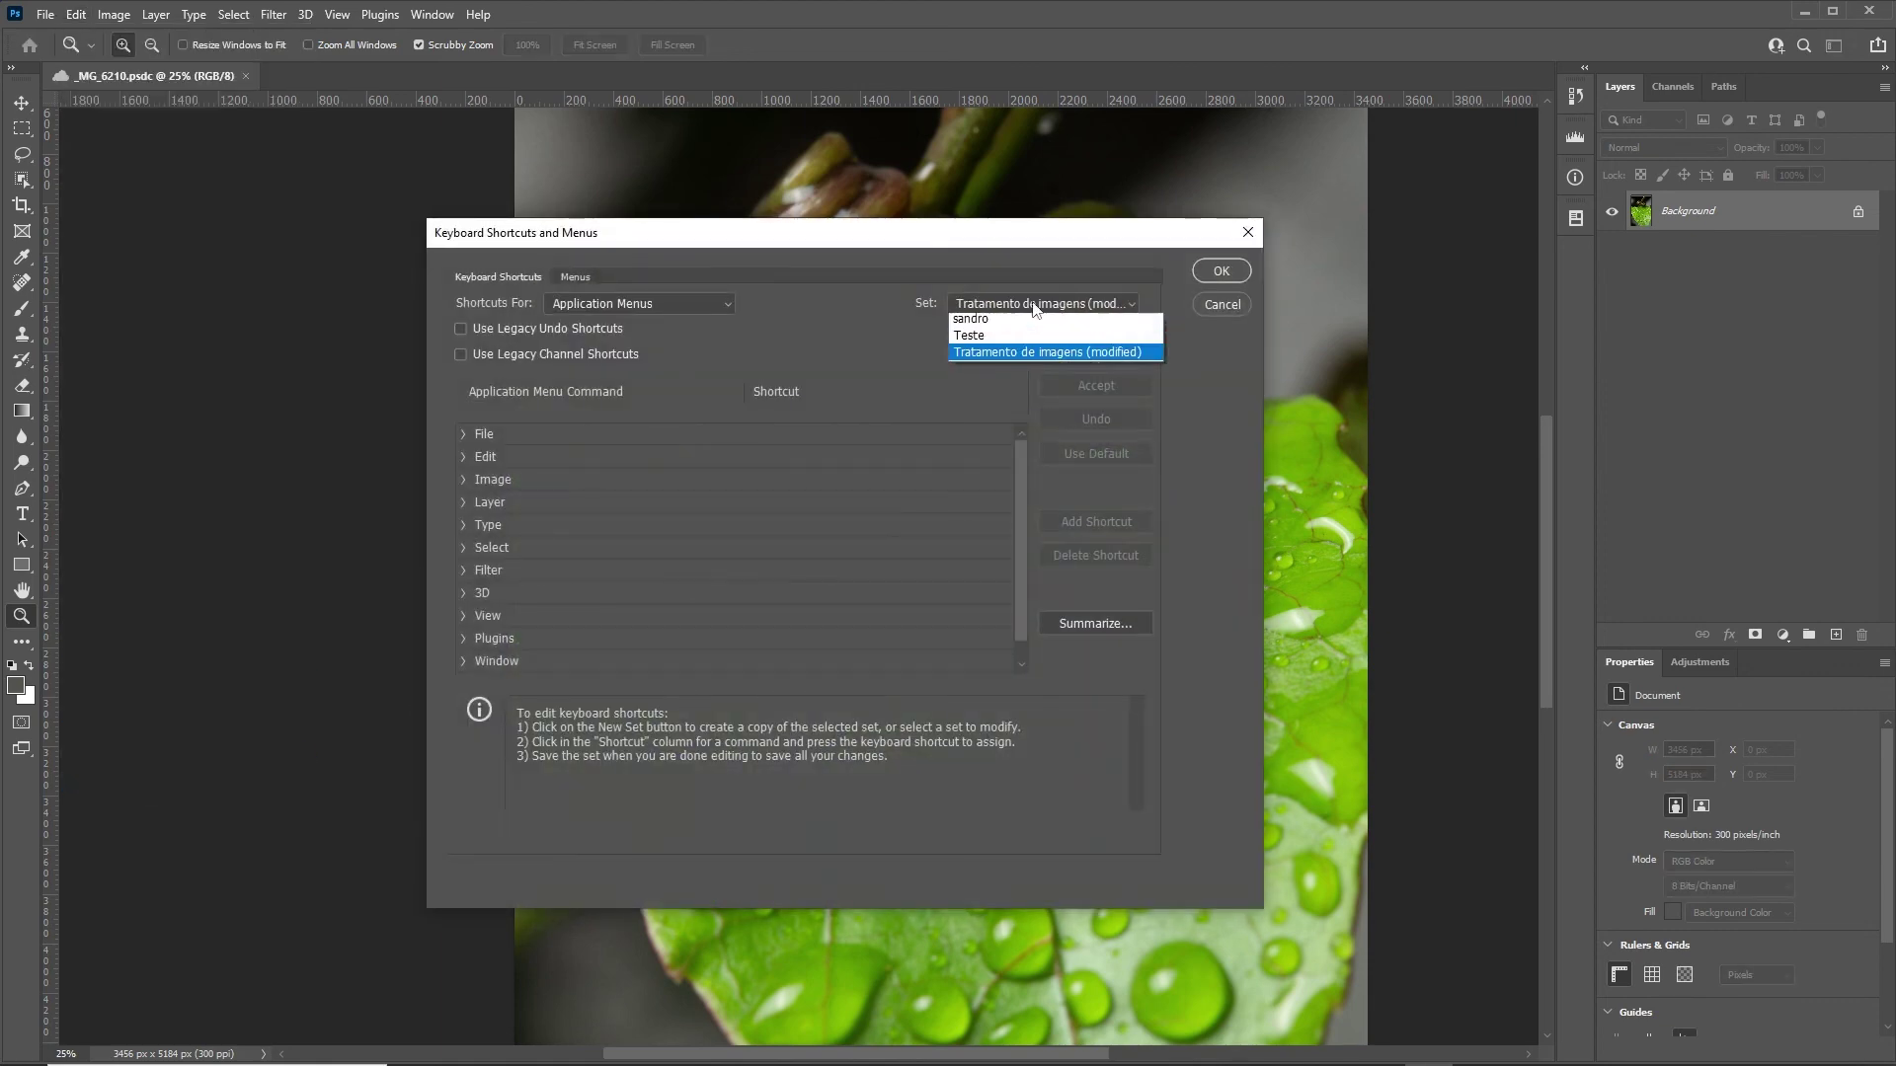
left_click(990, 365)
left_click(941, 418)
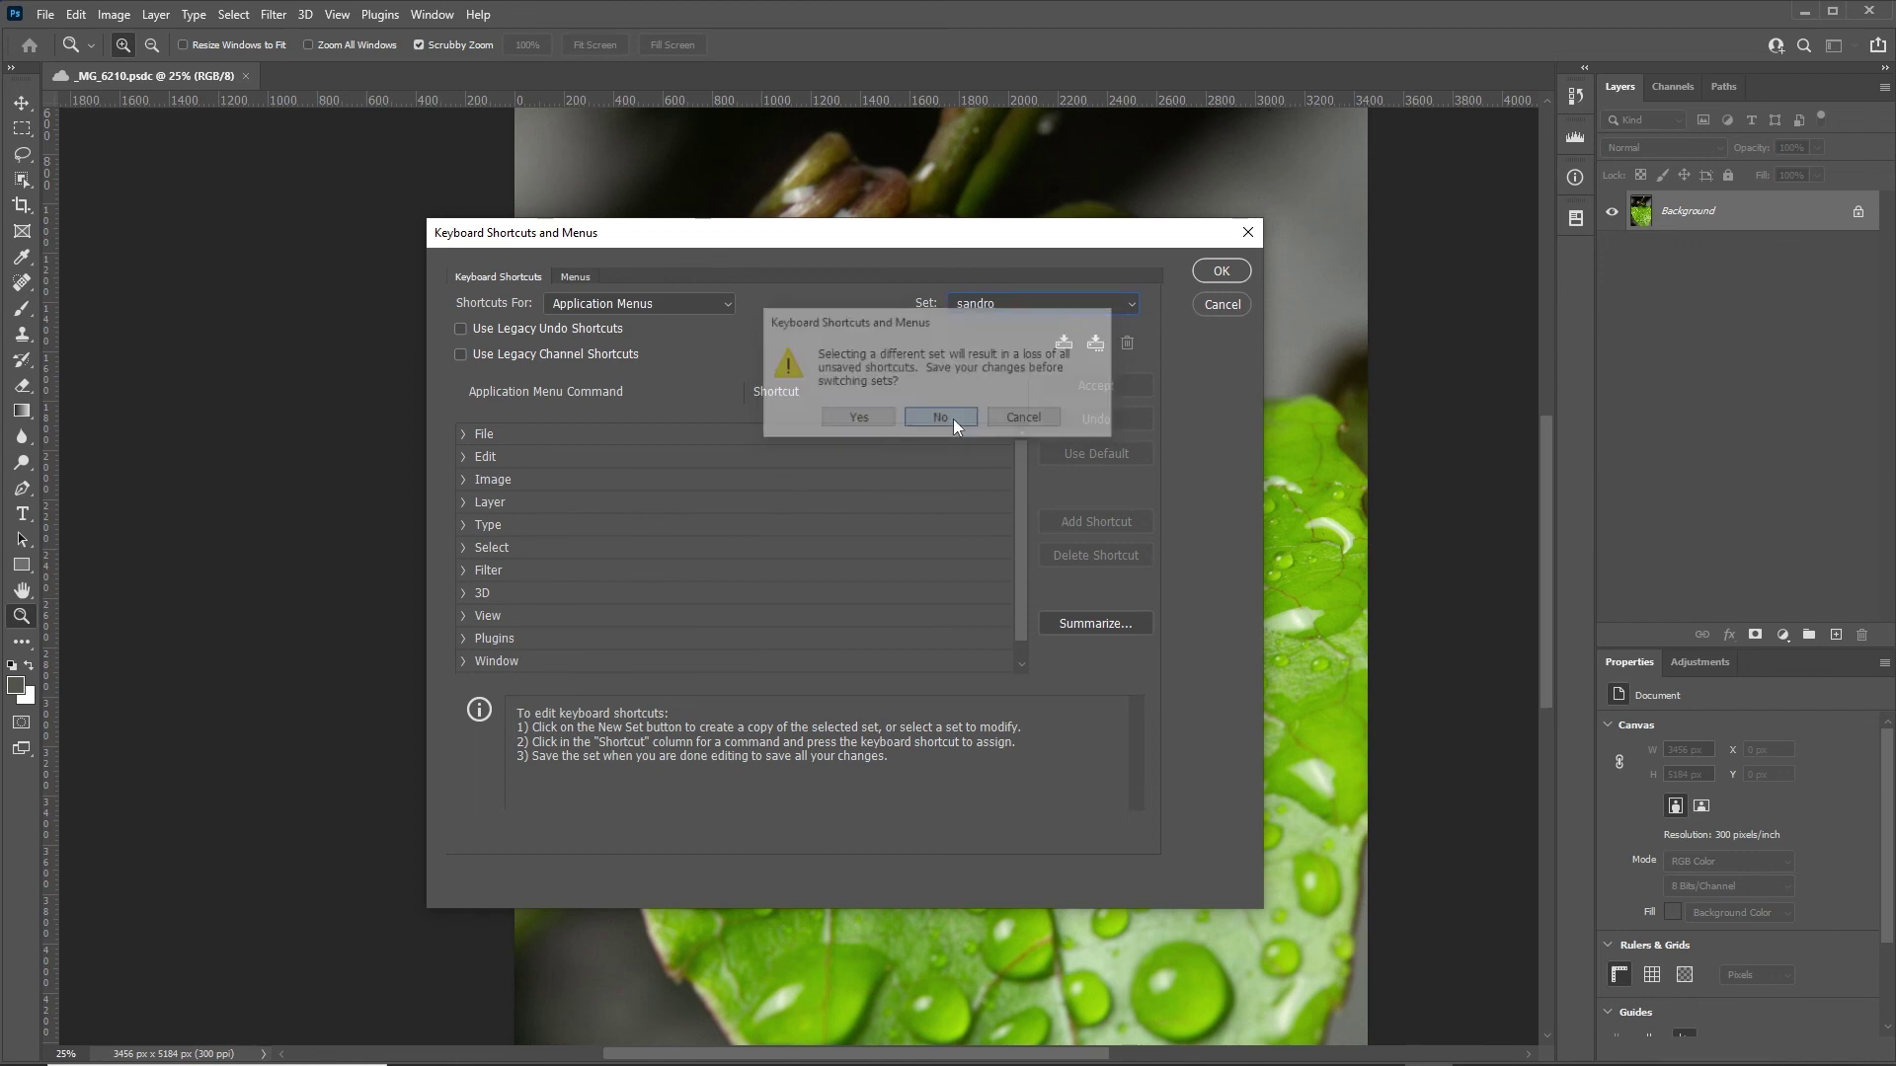
left_click(1222, 272)
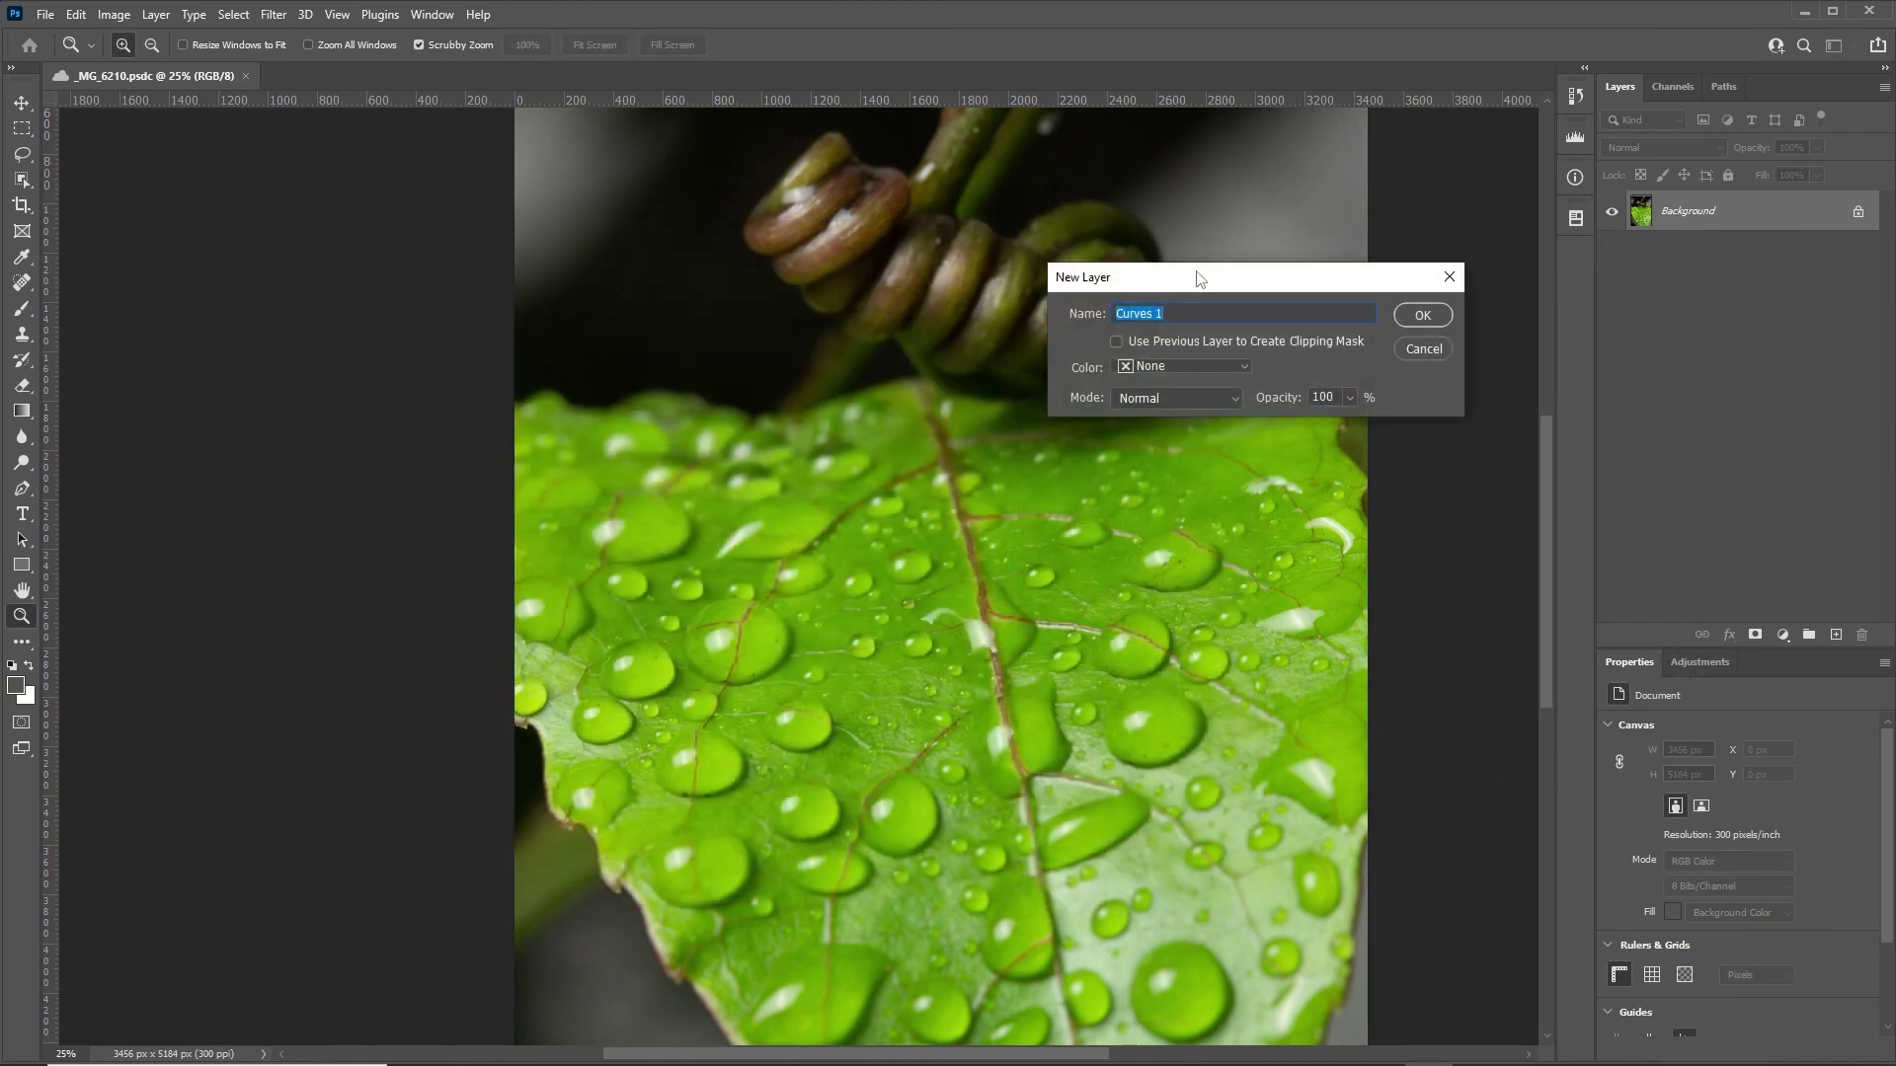
Name the new Curves adjustment layer 'Luz' and cancel a stray Hue/Saturation layer.
mouse_move(1197, 279)
left_mouse_down()
mouse_move(877, 287)
mouse_move(842, 262)
left_mouse_up()
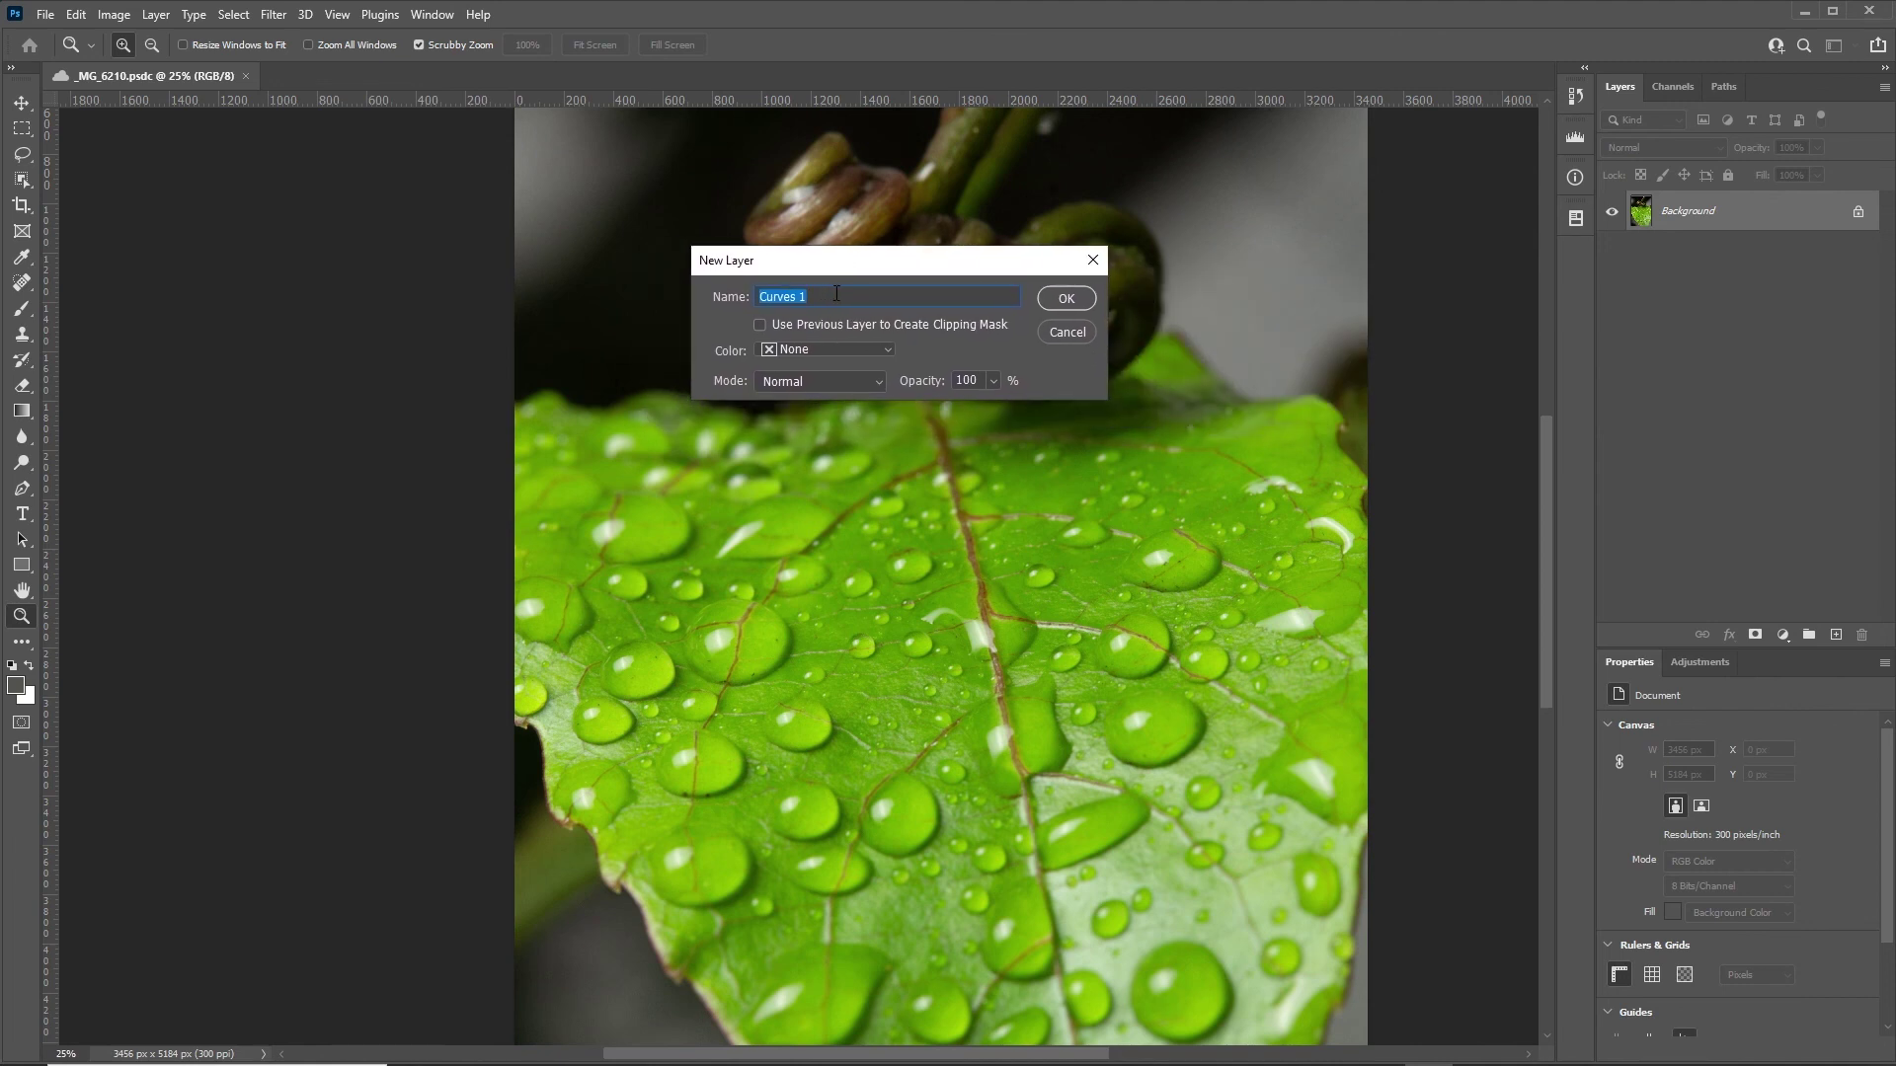
type("Luz")
key("Return")
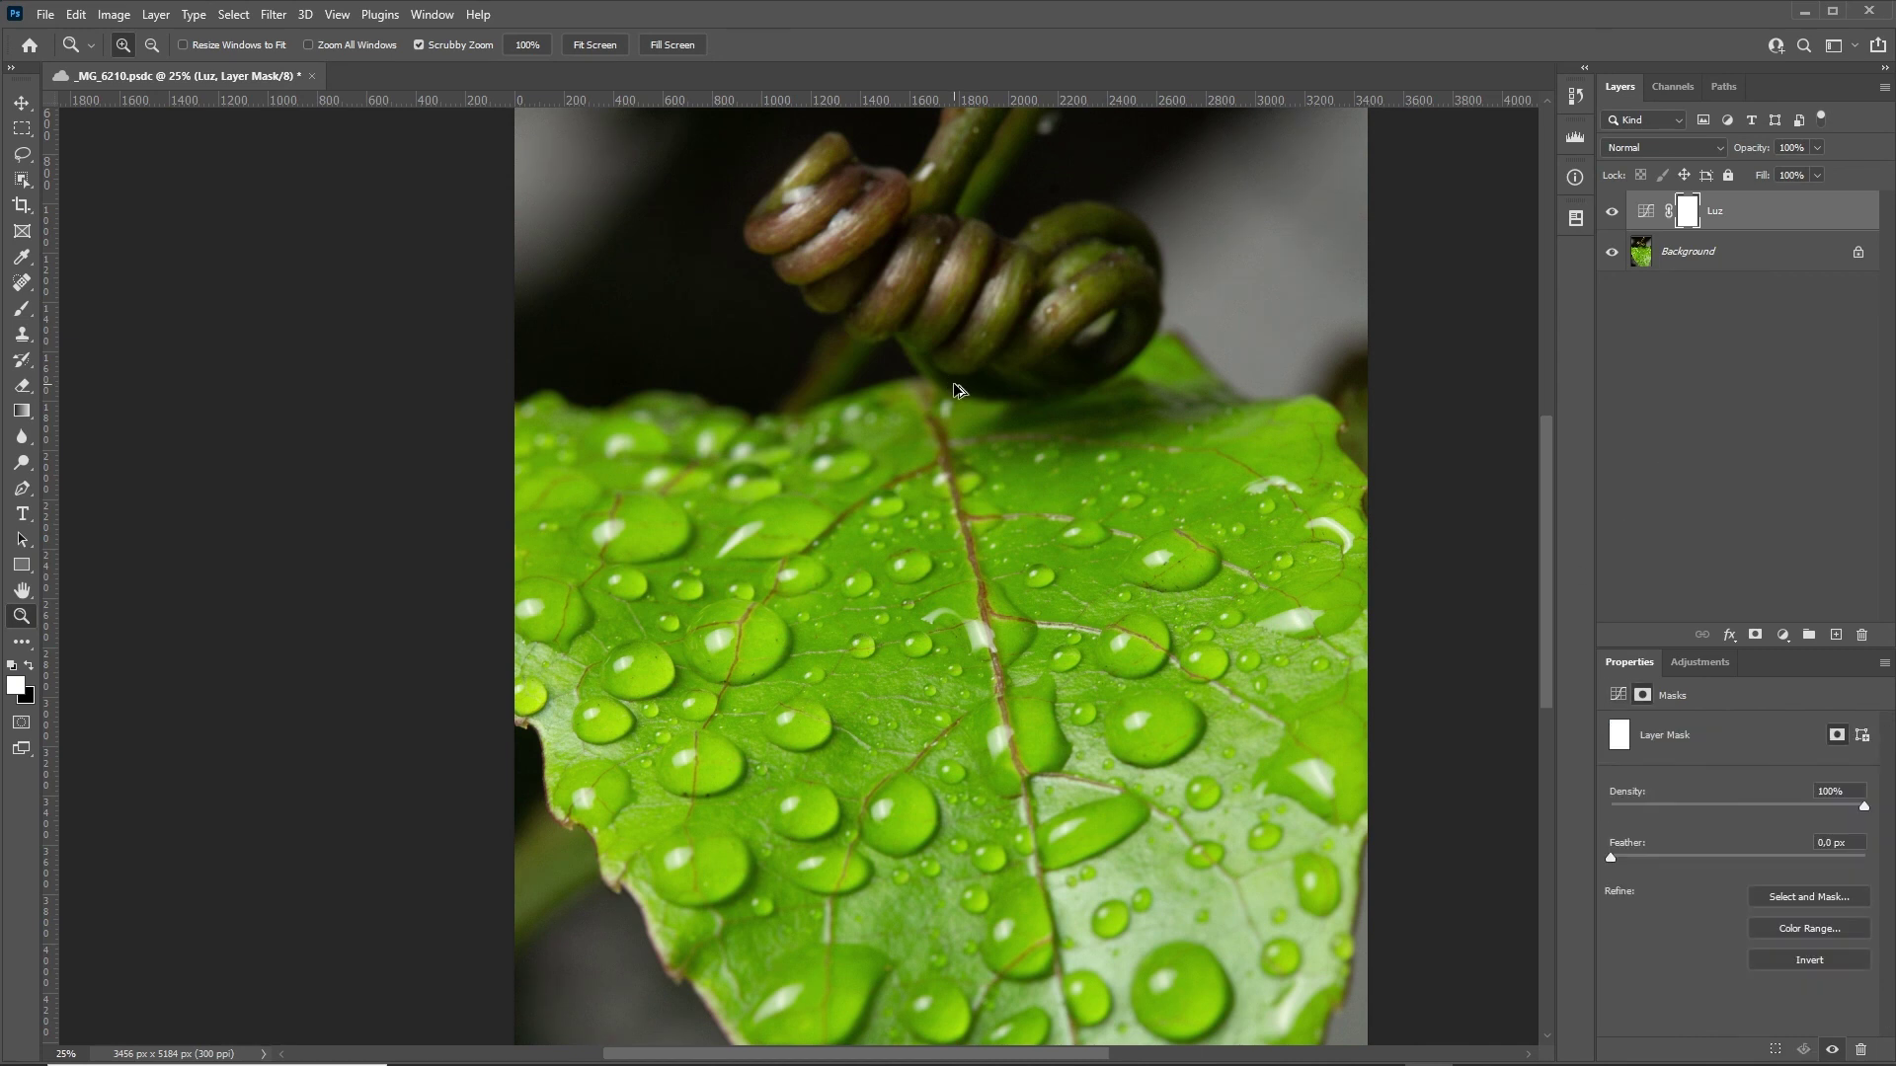
key("ctrl+u")
key("Escape")
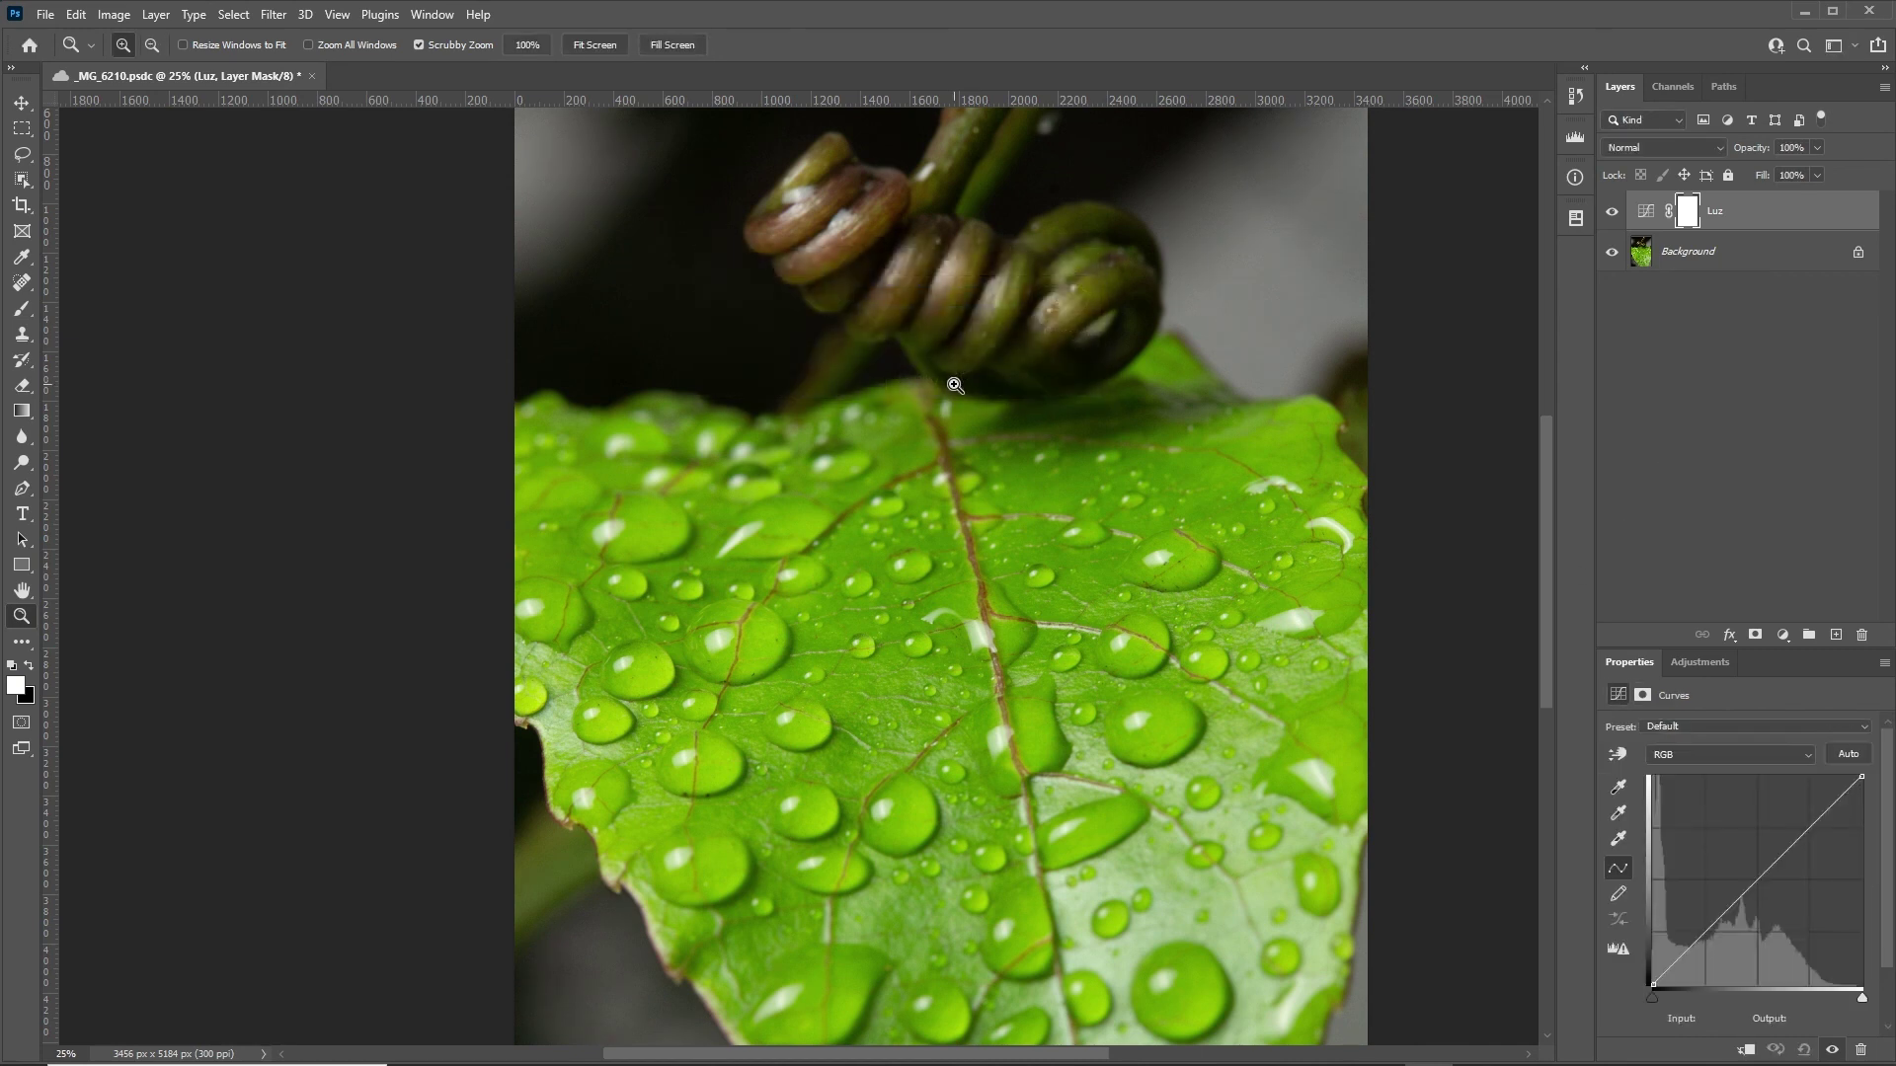
left_click(435, 14)
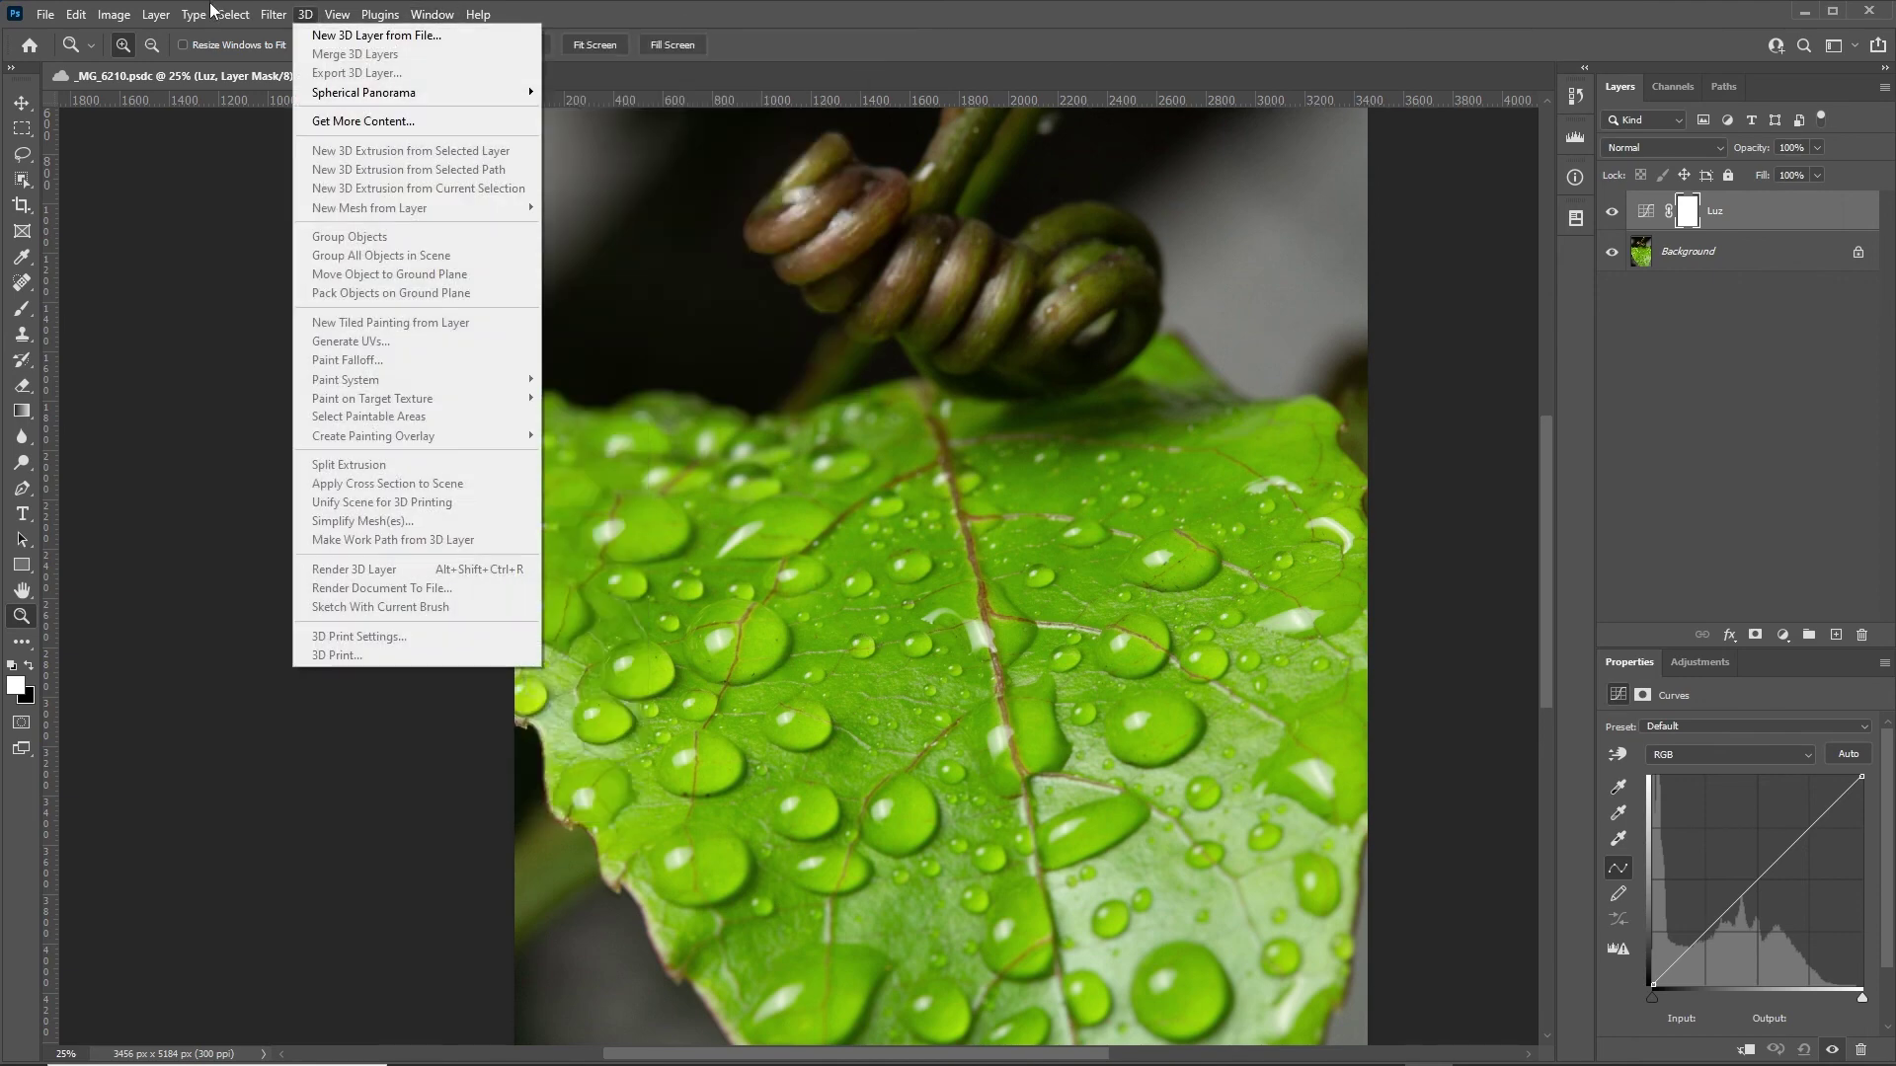
left_click(215, 152)
left_click_drag(1071, 641, 1027, 637)
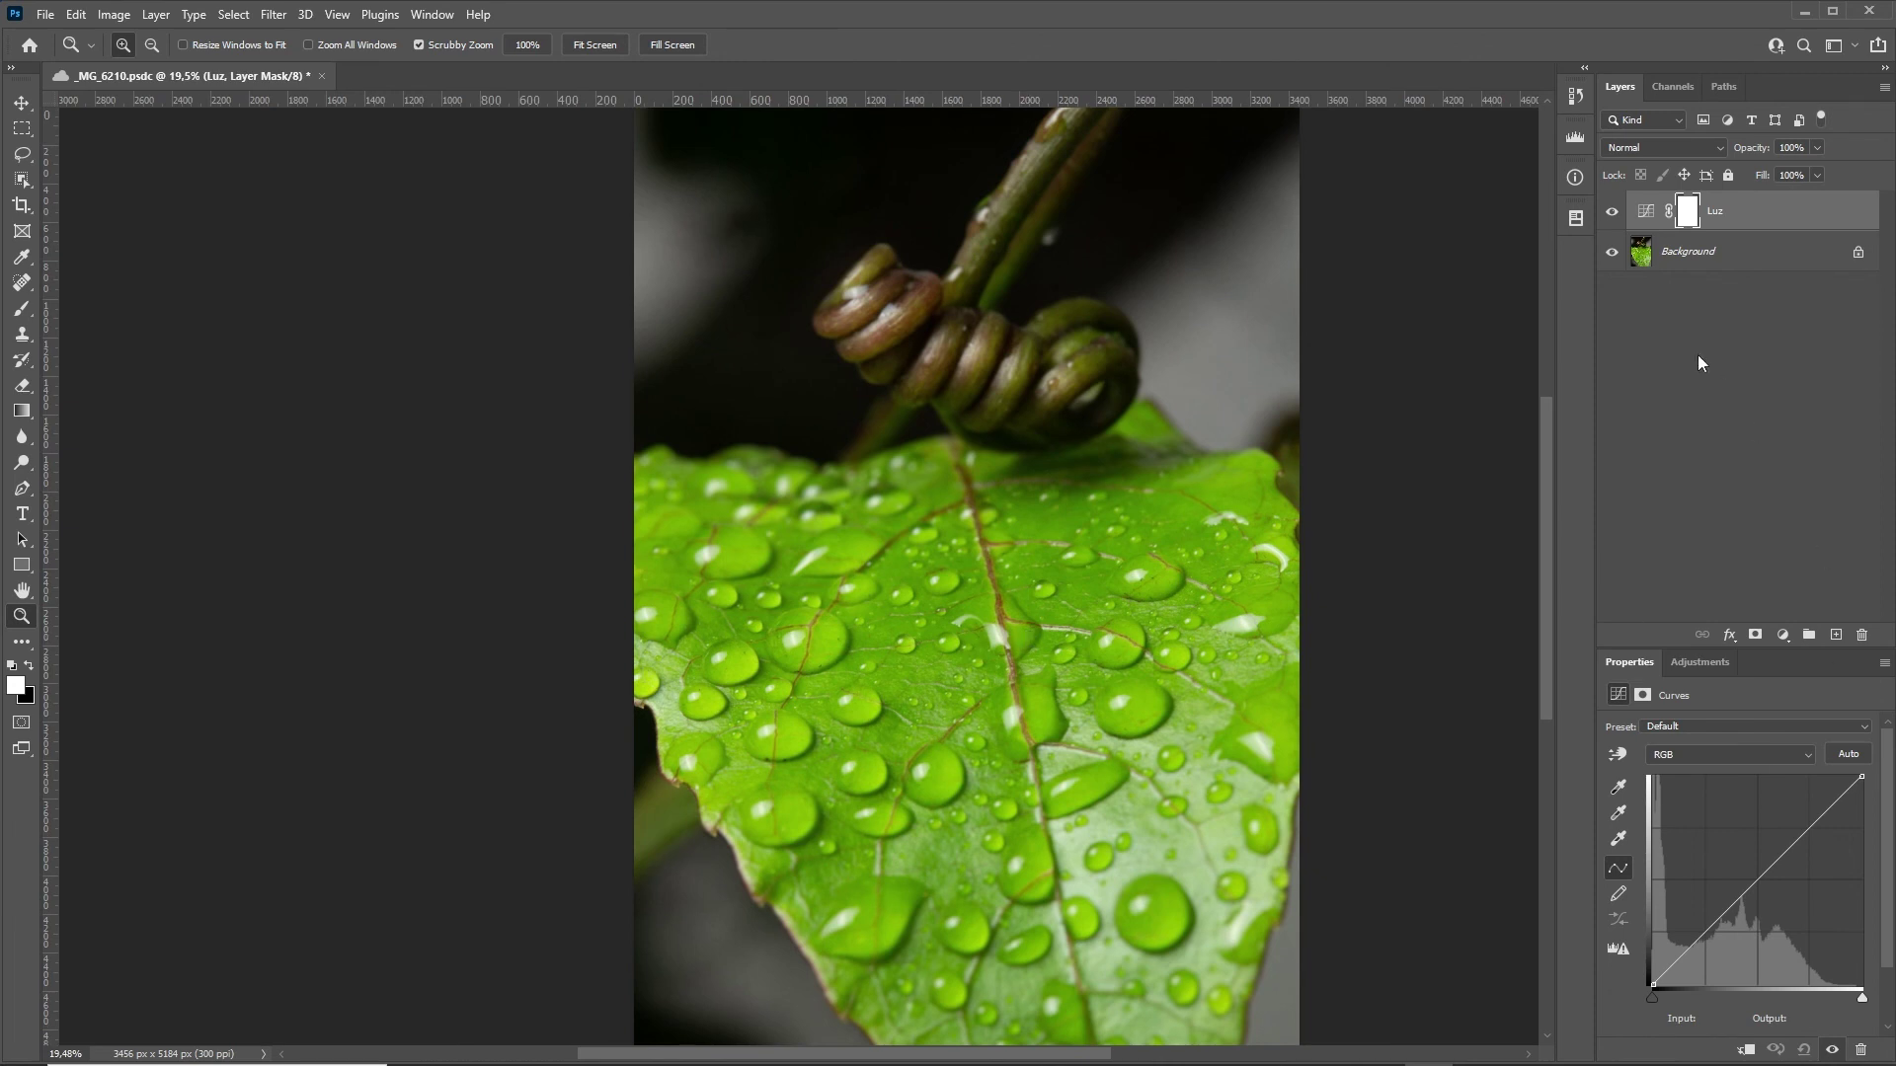
left_click_drag(1715, 211, 1755, 335)
key("Return")
left_click_drag(1676, 667, 1022, 552)
left_click(1854, 44)
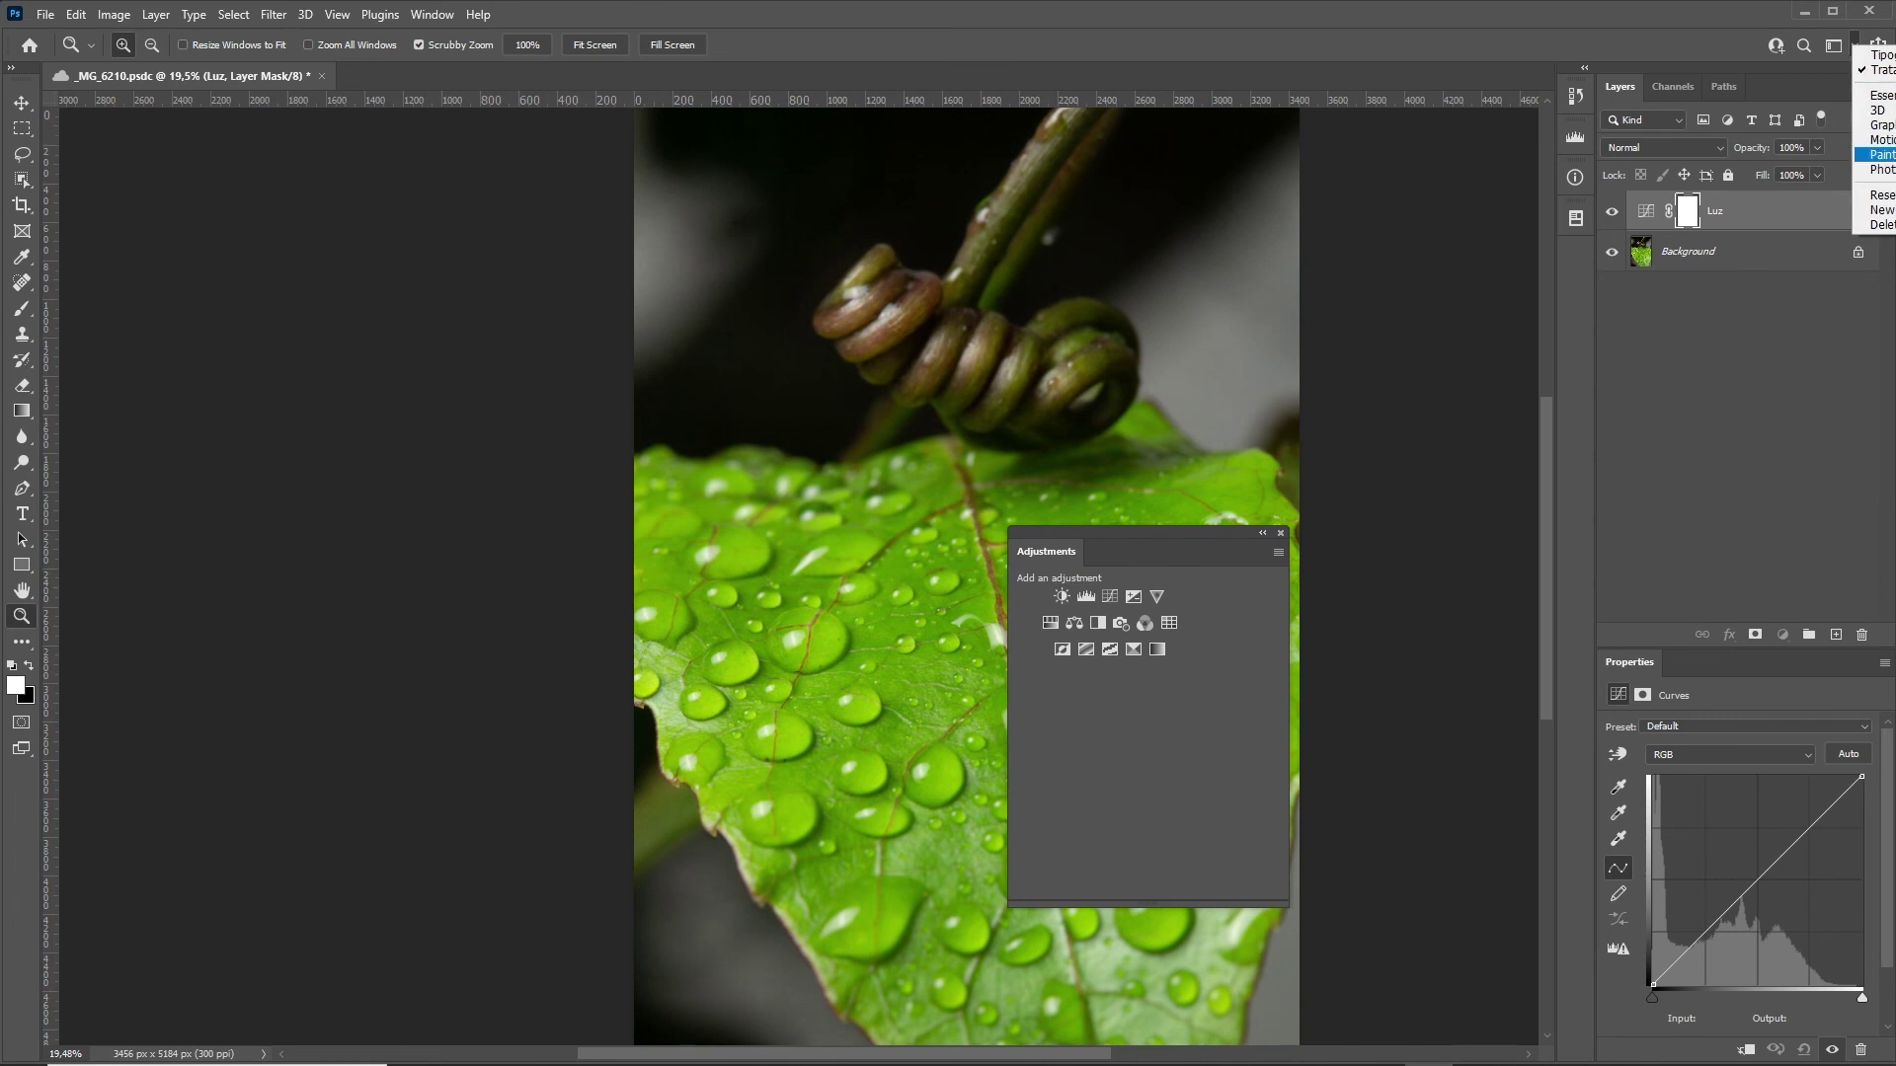
left_click(1881, 195)
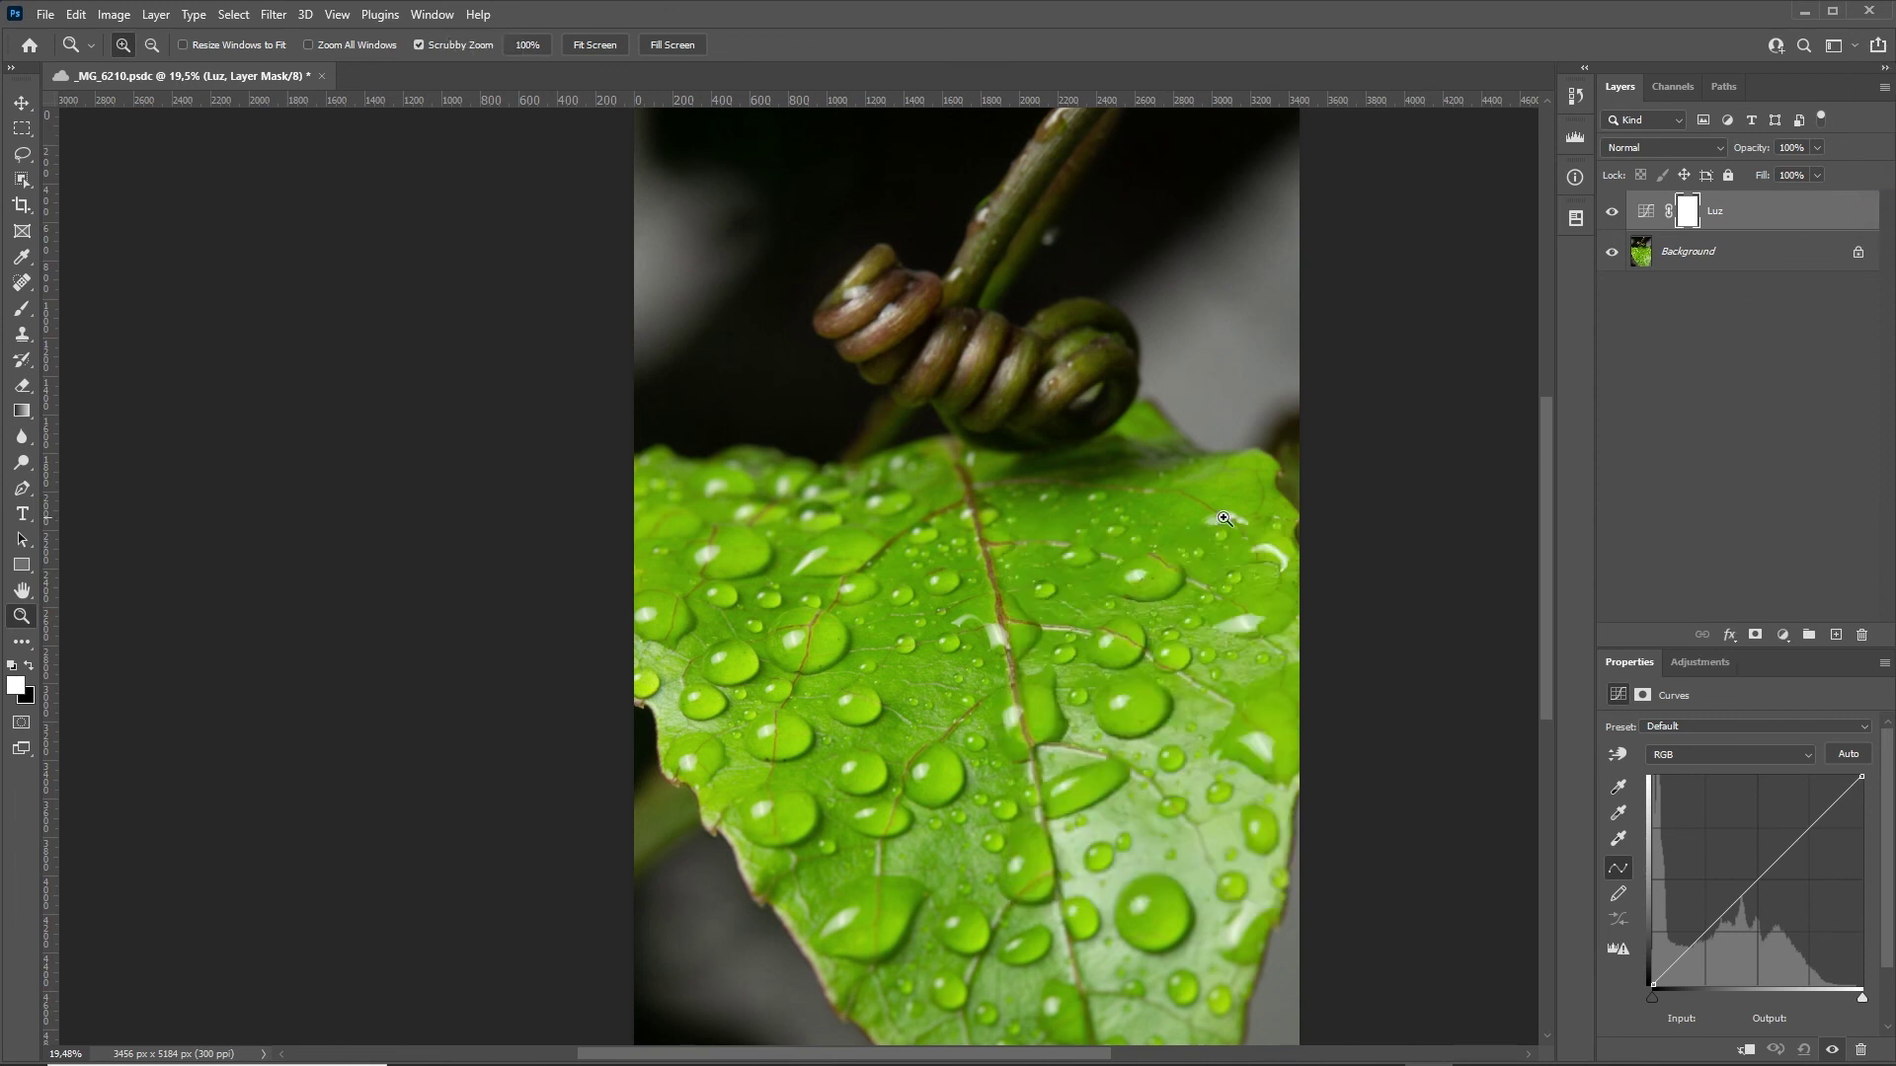
left_click(987, 502)
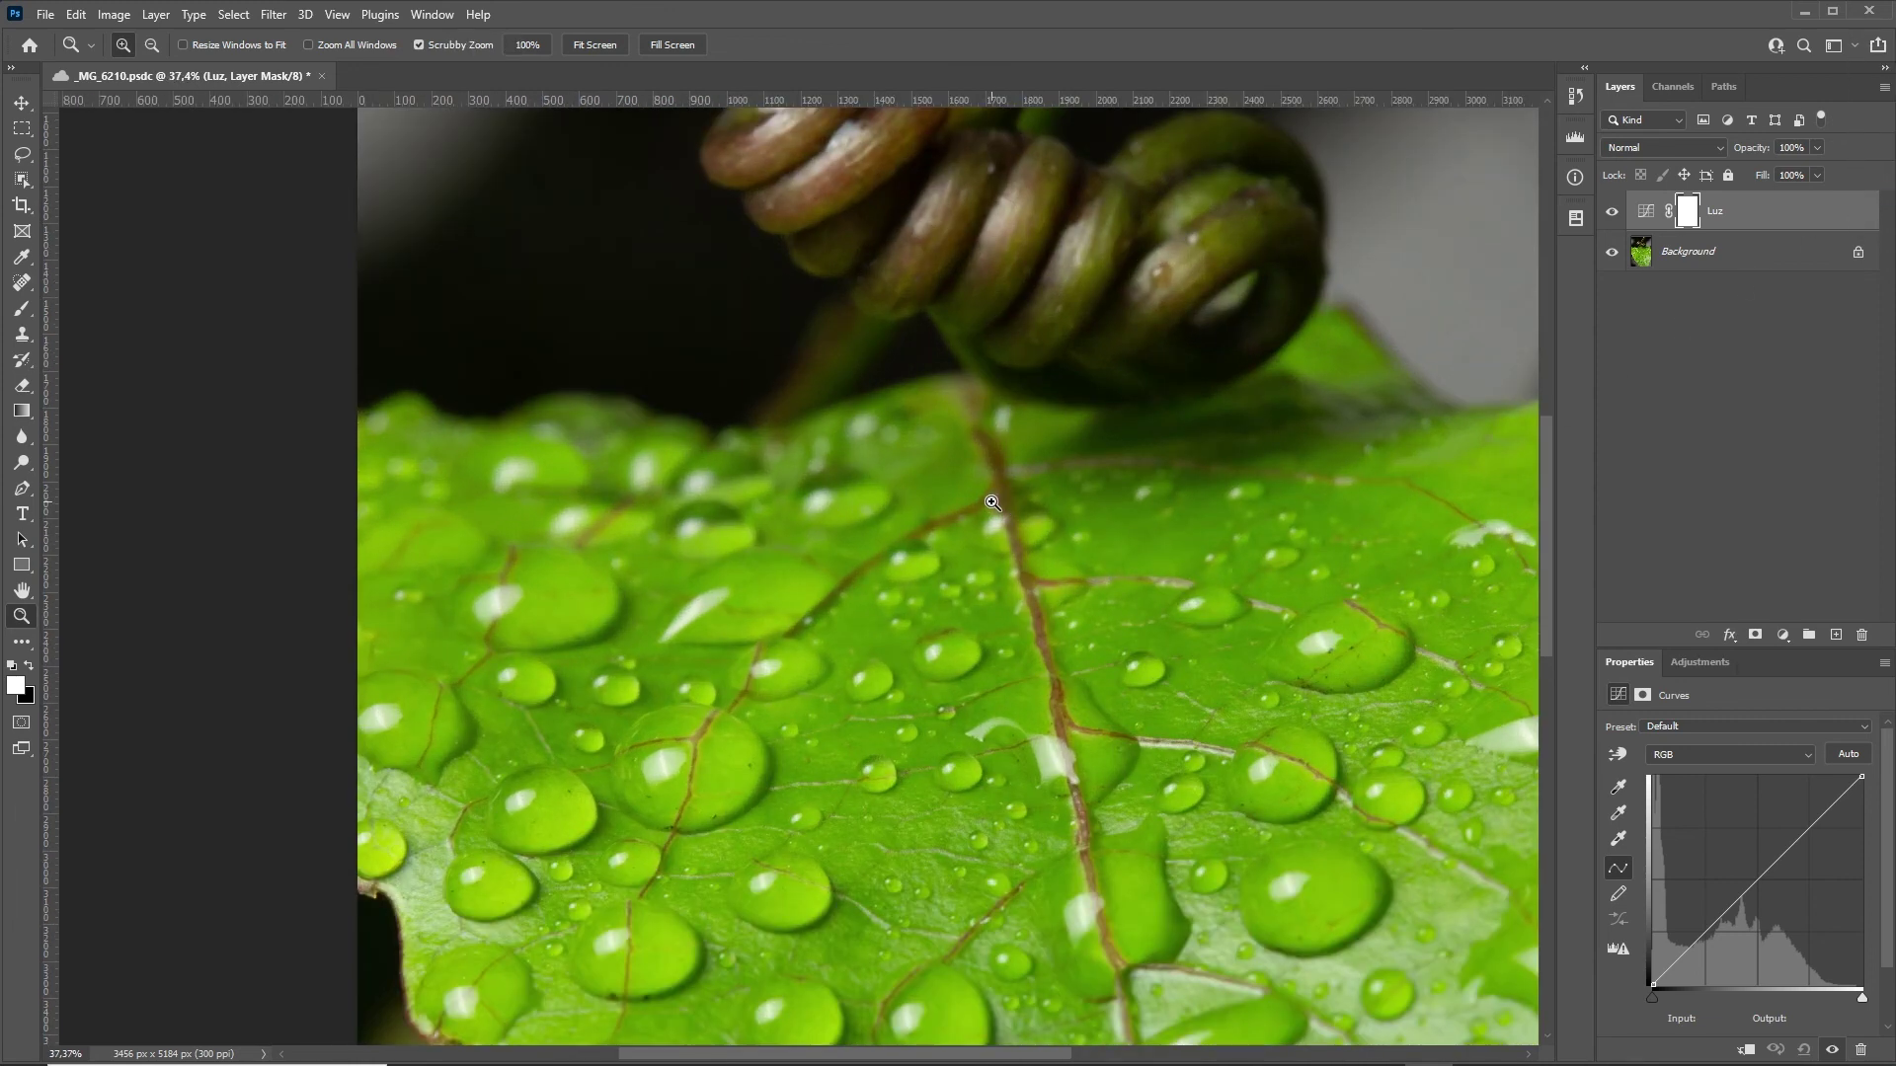
left_click_drag(992, 502, 941, 481)
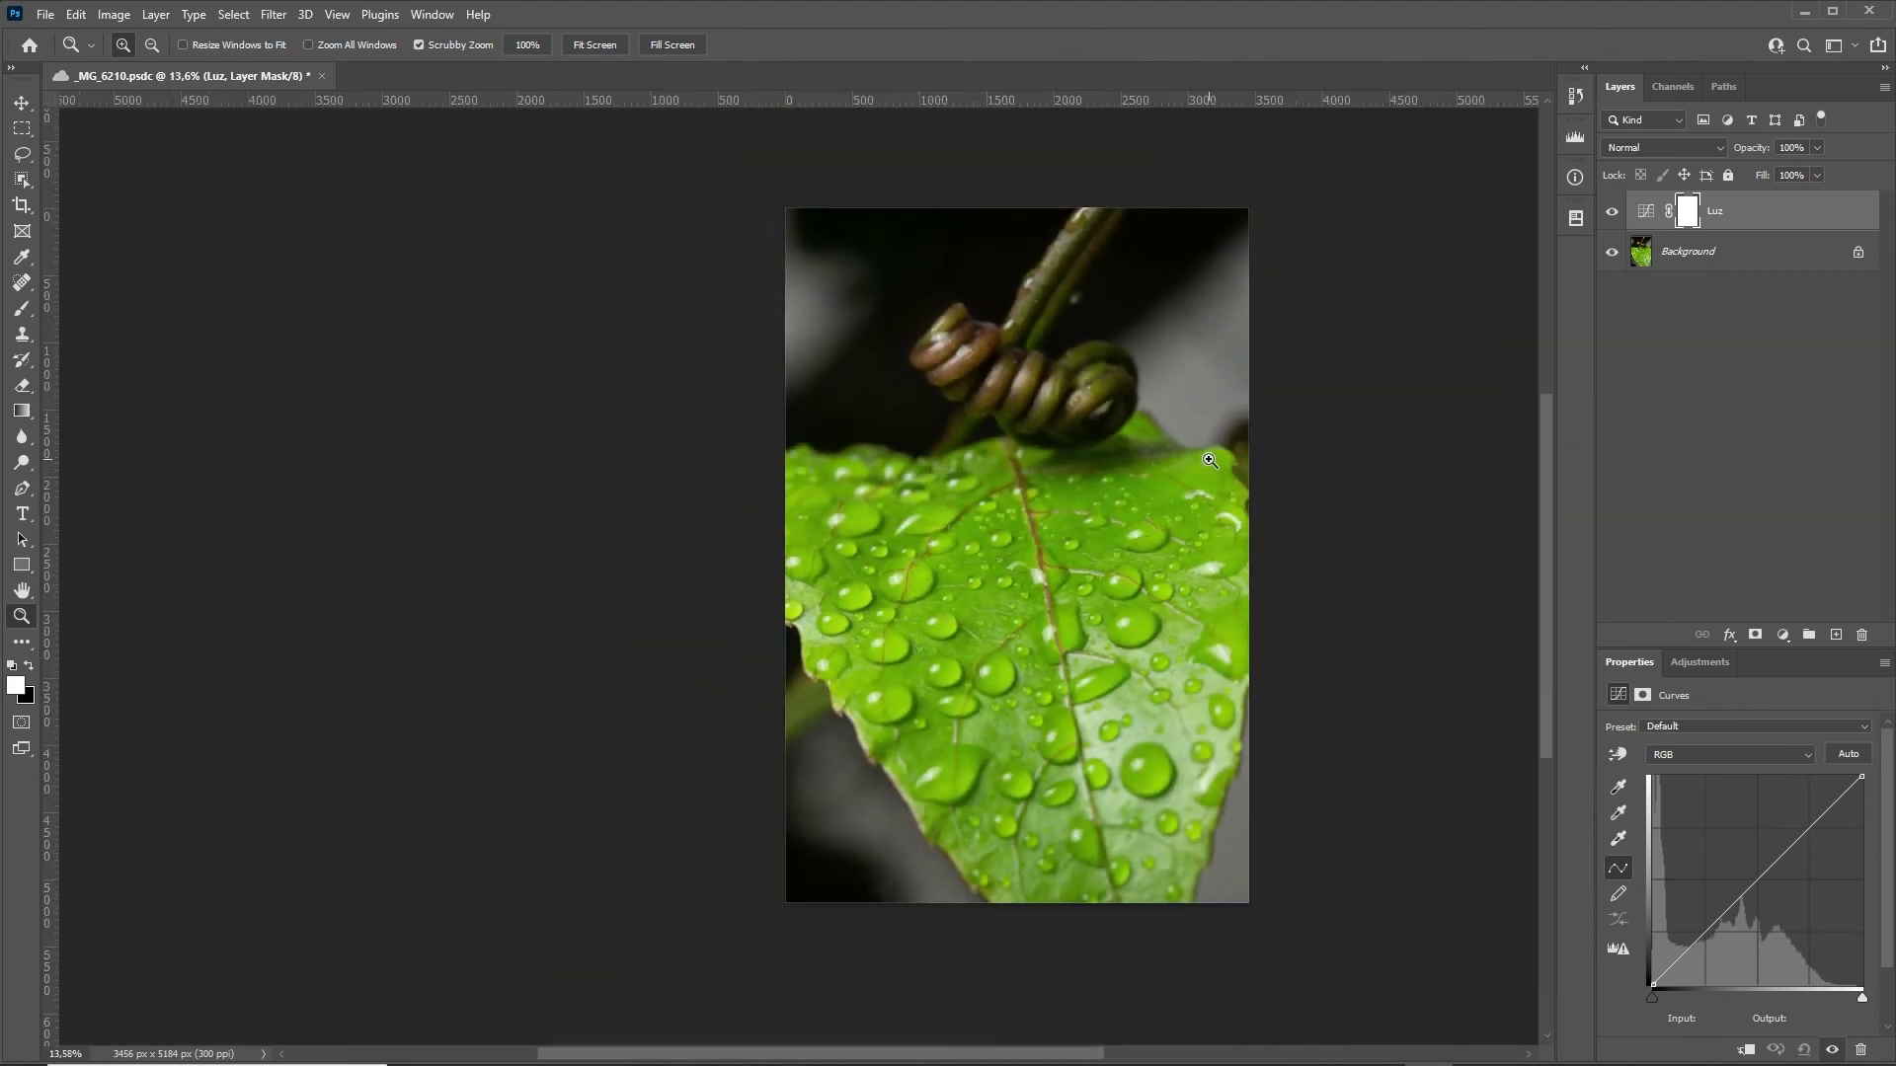
left_click_drag(1215, 460, 1276, 452)
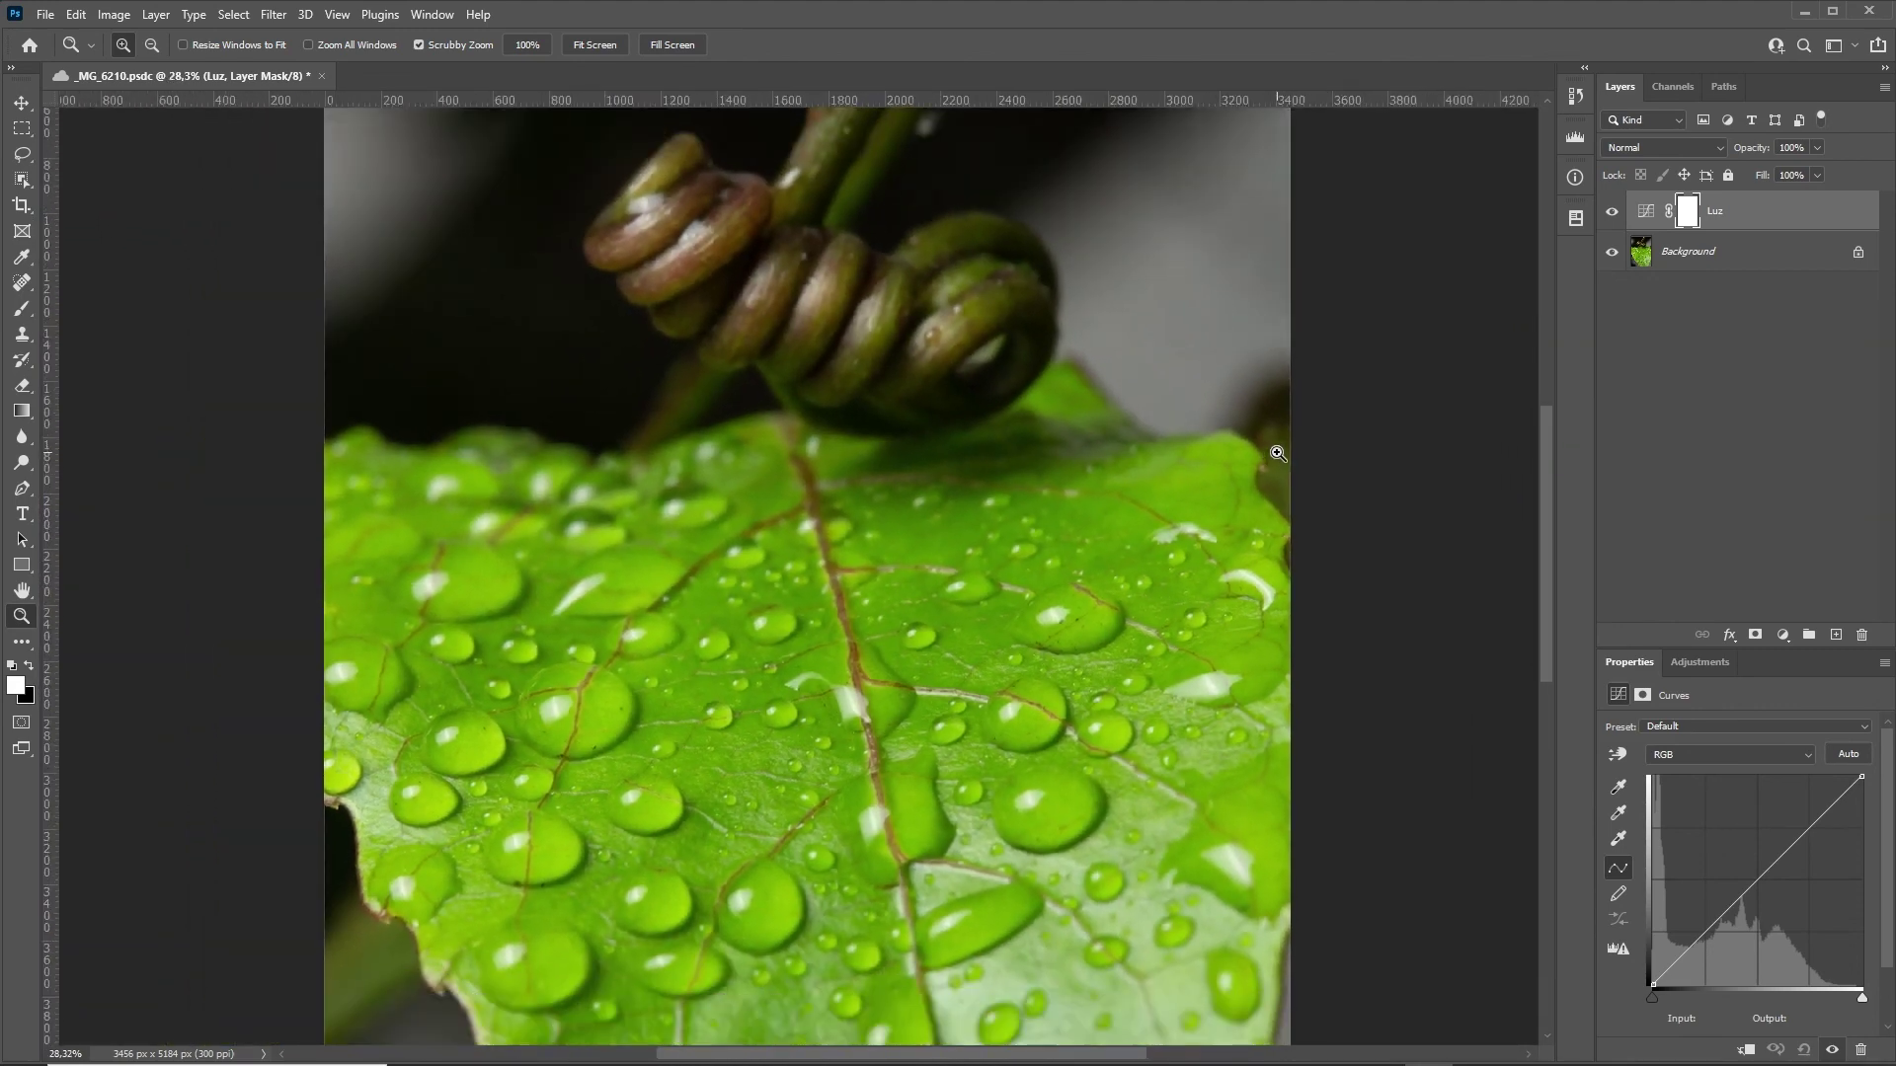